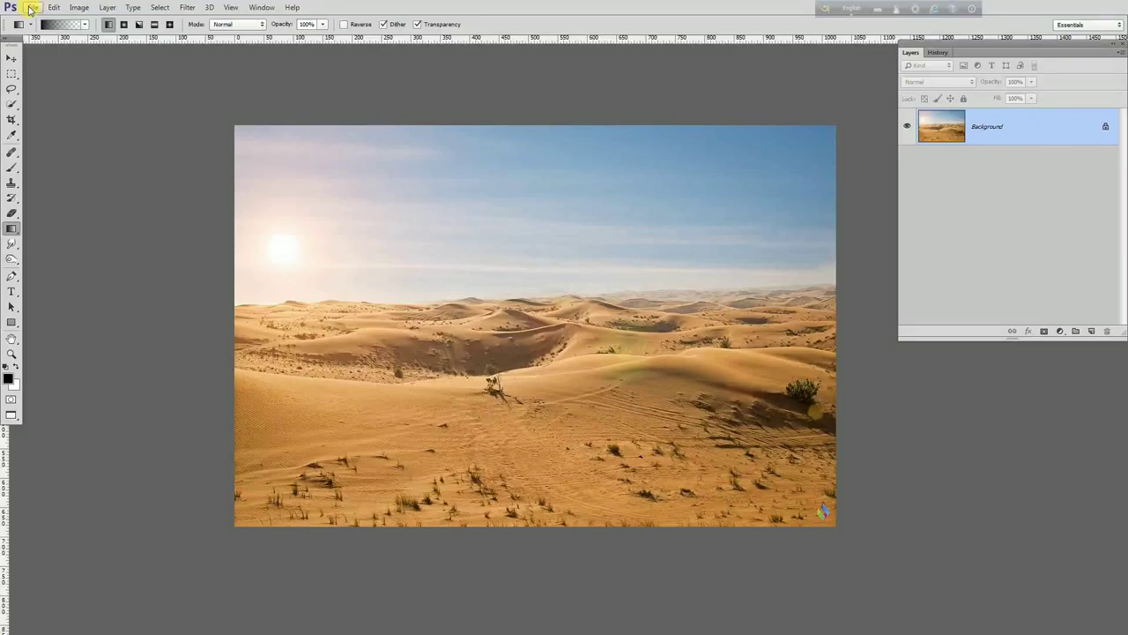
Step: Place the foggy forest image 1 (3) into the document as an embedded layer
{"action": "left_click", "coordinate": [31, 8]}
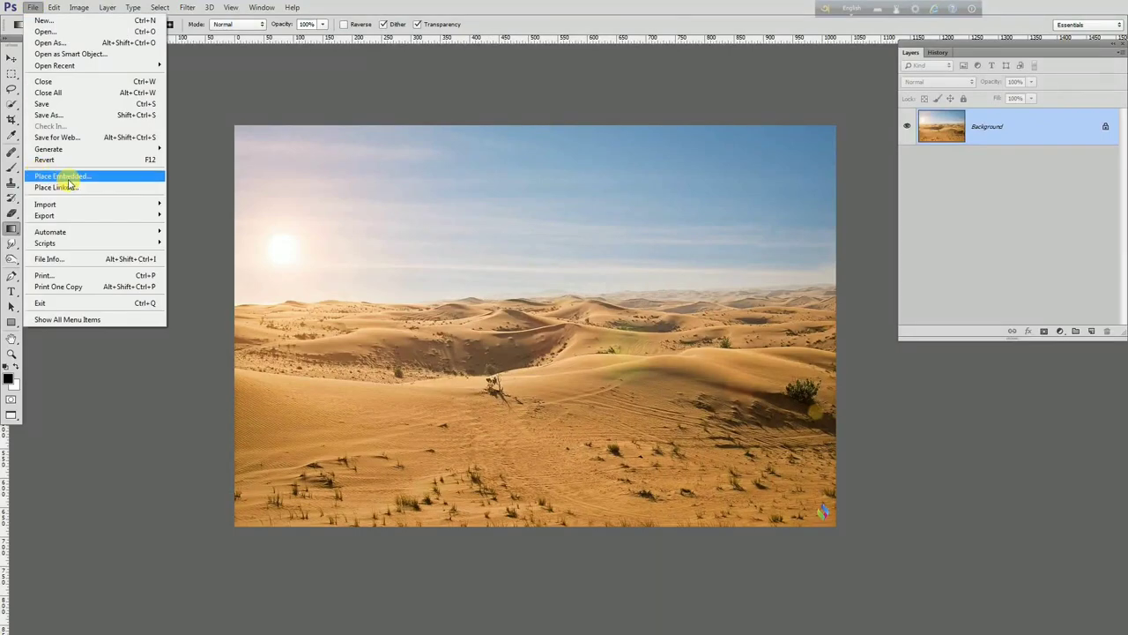
{"action": "left_click", "coordinate": [68, 179]}
{"action": "left_click", "coordinate": [467, 100]}
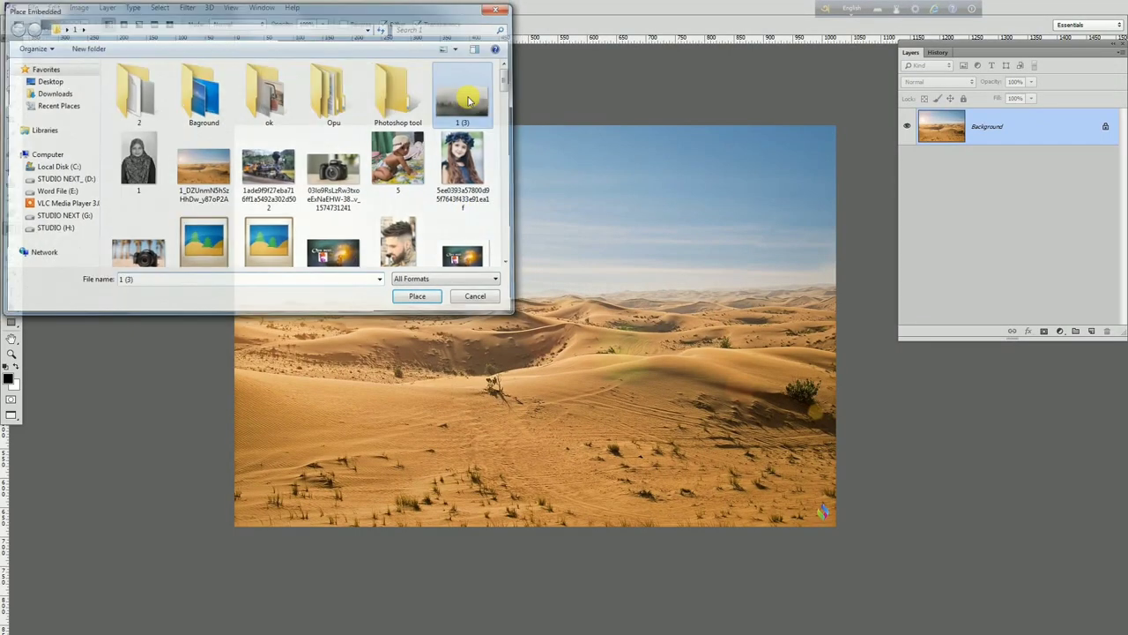
{"action": "double_click", "coordinate": [467, 99]}
Step: Stretch the fog image across the full canvas width over the upper half and commit it
{"action": "left_click_drag", "start_coordinate": [649, 252], "coordinate": [778, 184]}
{"action": "mouse_move", "coordinate": [623, 244]}
{"action": "left_mouse_down"}
{"action": "mouse_move", "coordinate": [628, 192]}
{"action": "mouse_move", "coordinate": [634, 232]}
{"action": "left_mouse_up"}
{"action": "left_click_drag", "start_coordinate": [781, 90], "coordinate": [774, 94]}
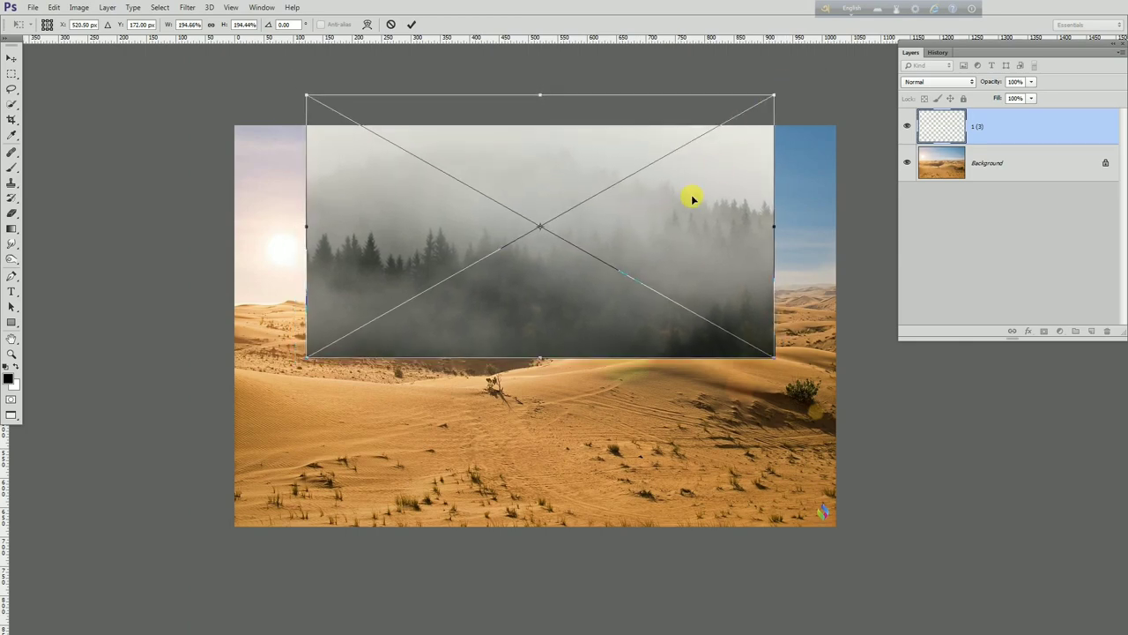
{"action": "left_click_drag", "start_coordinate": [692, 199], "coordinate": [687, 192]}
{"action": "left_click_drag", "start_coordinate": [776, 216], "coordinate": [835, 213]}
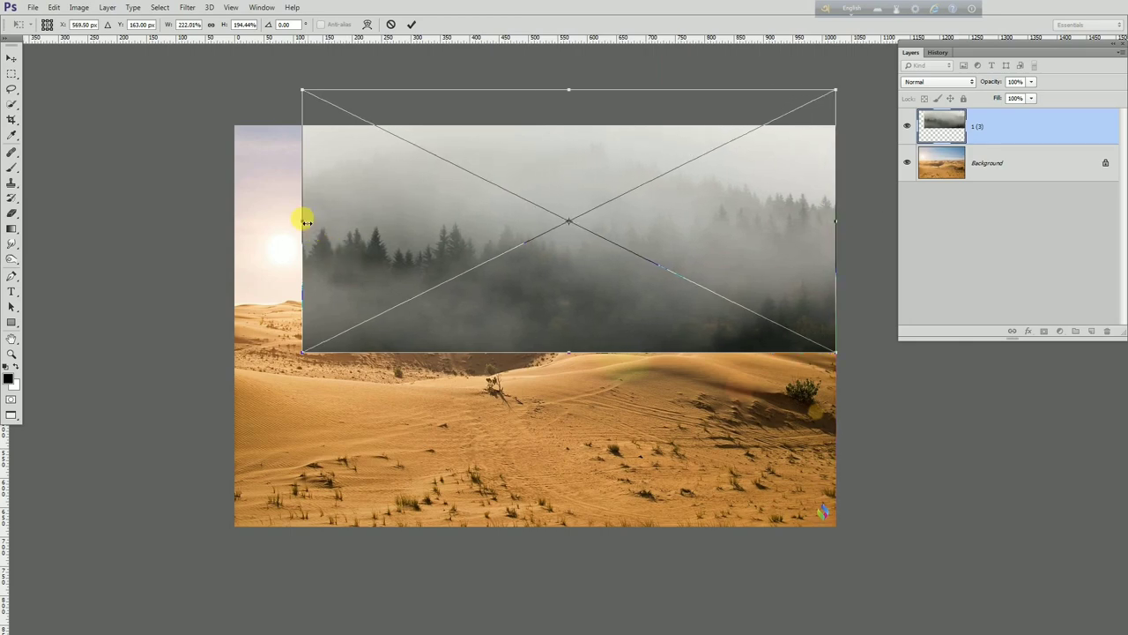
{"action": "left_click_drag", "start_coordinate": [306, 223], "coordinate": [226, 223]}
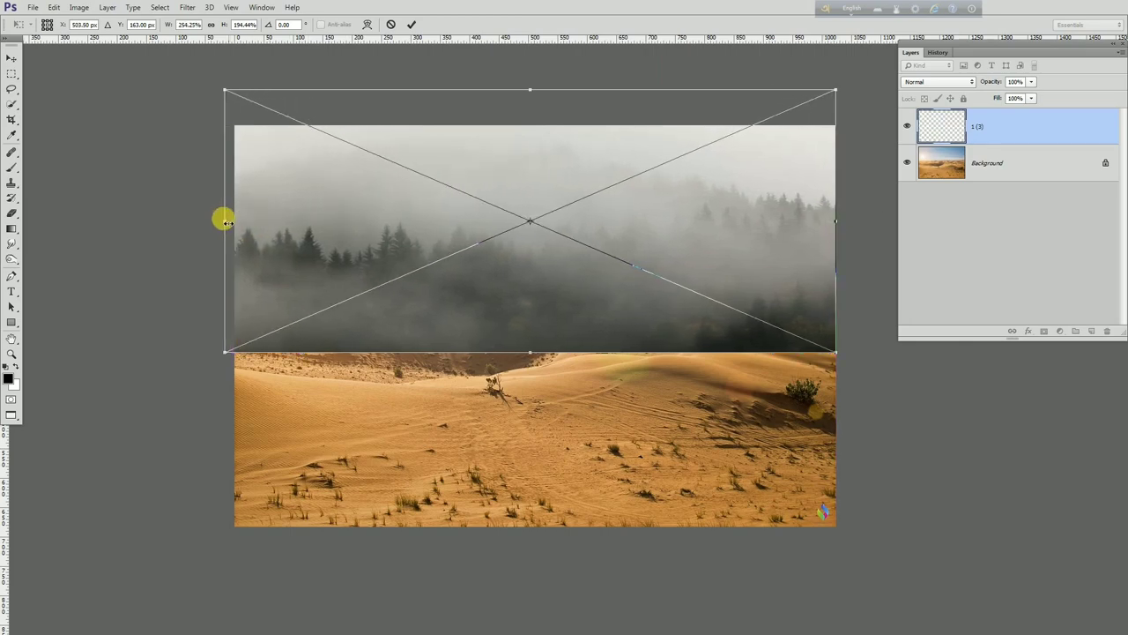
{"action": "left_click", "coordinate": [411, 25]}
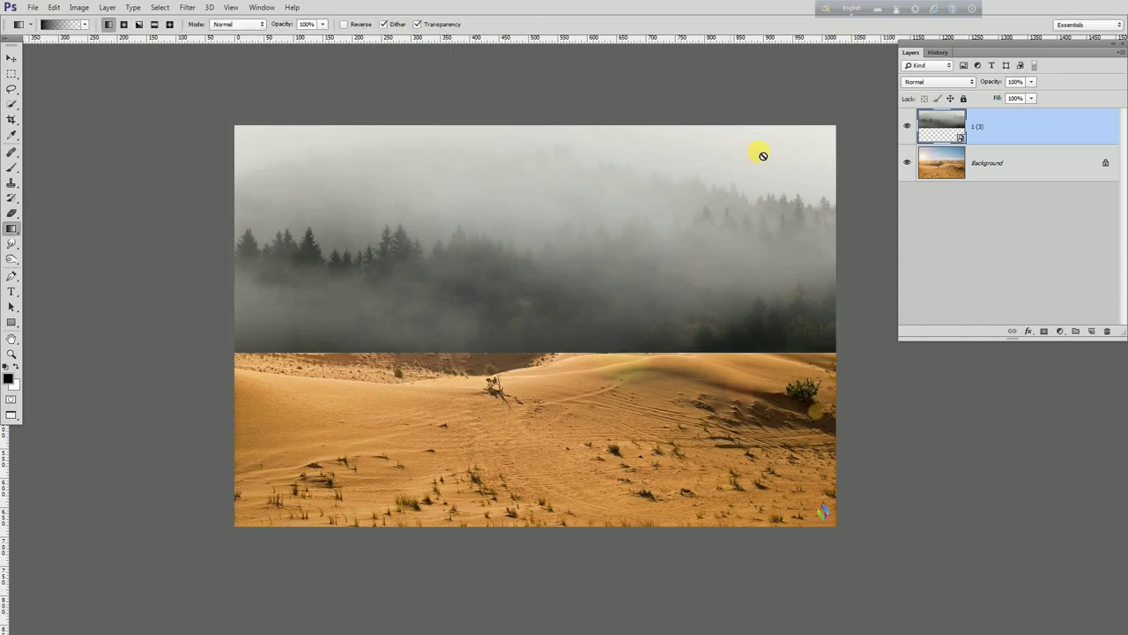
Step: Add a layer mask to the fog layer and drag black-to-white gradients to fade its bottom
{"action": "left_click", "coordinate": [1041, 332]}
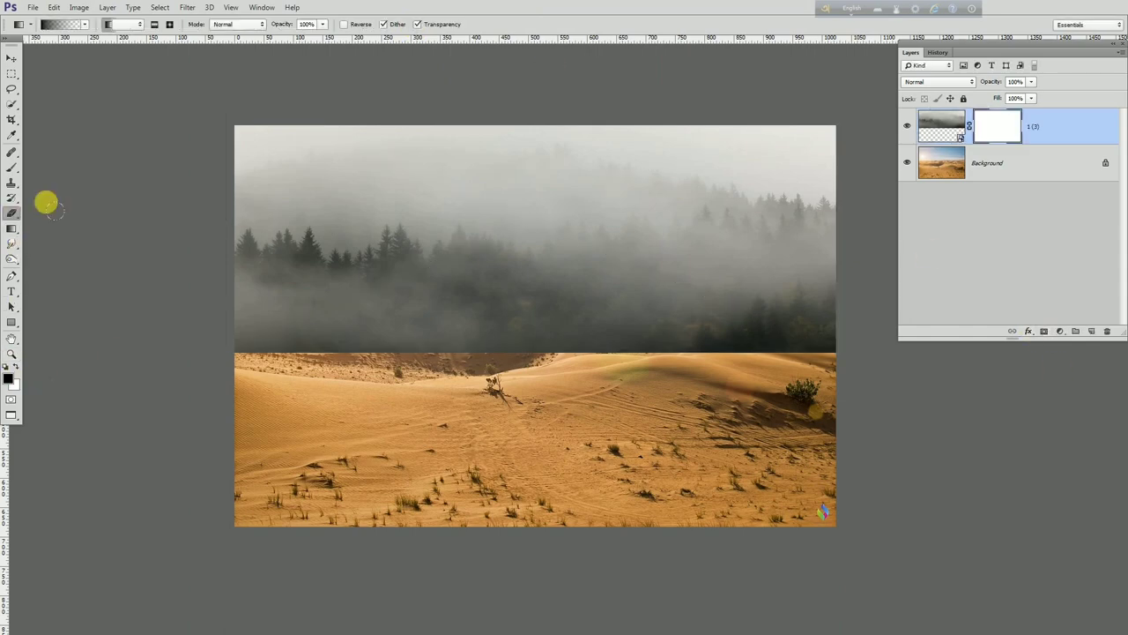
{"action": "key", "text": "e"}
{"action": "left_click", "coordinate": [10, 227]}
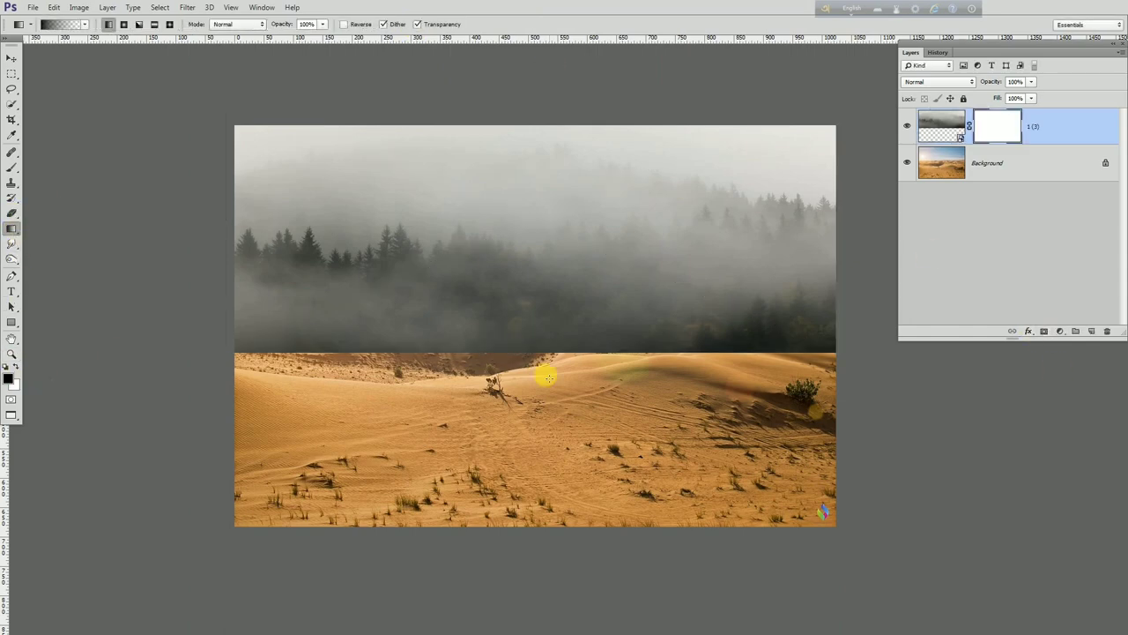
{"action": "left_click_drag", "start_coordinate": [539, 376], "coordinate": [537, 321]}
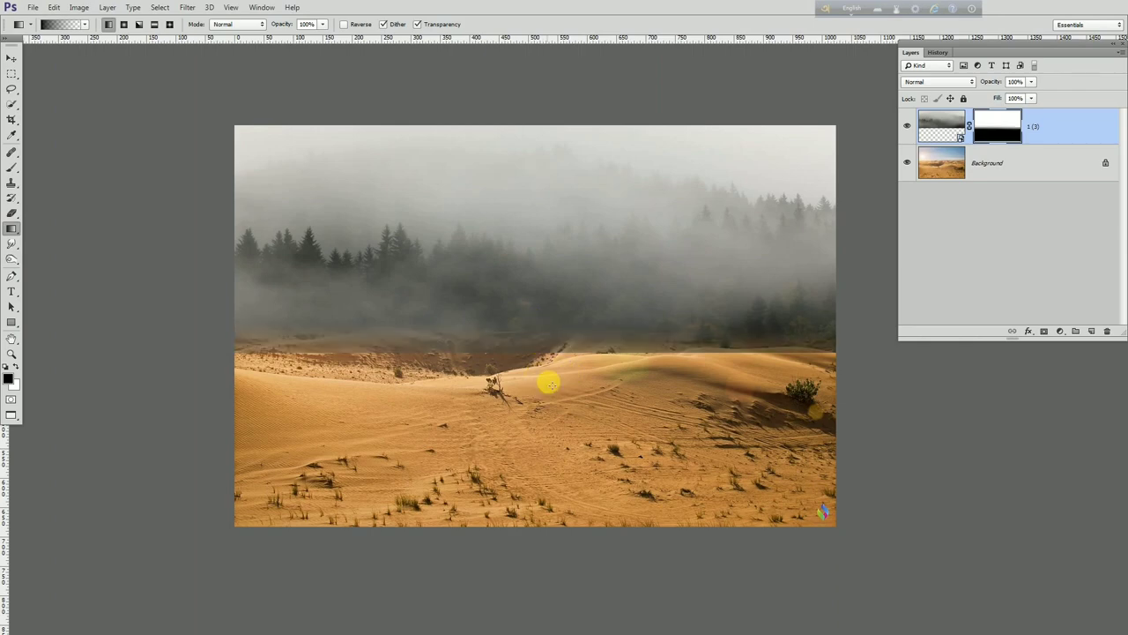
{"action": "left_click_drag", "start_coordinate": [638, 388], "coordinate": [617, 338]}
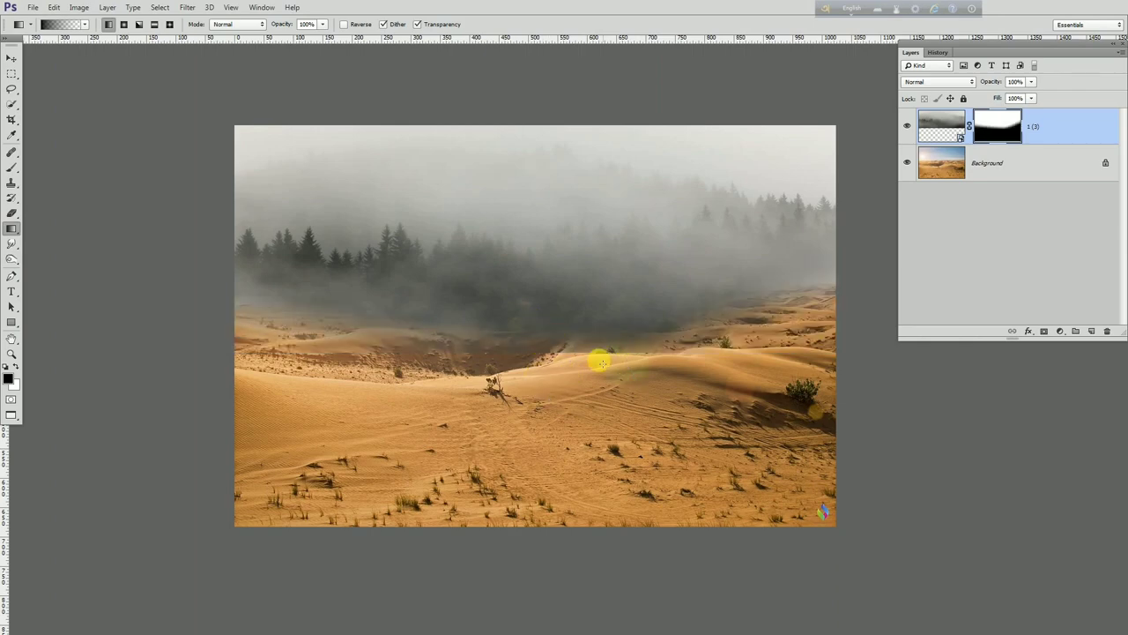
{"action": "left_click_drag", "start_coordinate": [609, 376], "coordinate": [605, 372]}
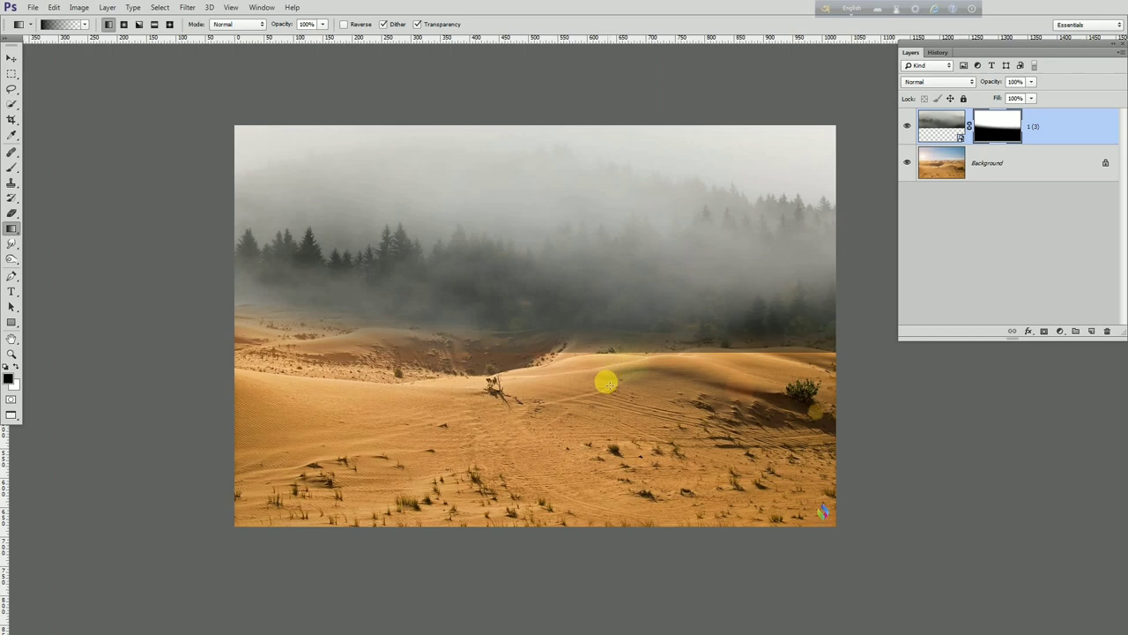
{"action": "mouse_move", "coordinate": [617, 335]}
{"action": "left_mouse_down"}
{"action": "mouse_move", "coordinate": [612, 350]}
{"action": "mouse_move", "coordinate": [565, 365]}
{"action": "mouse_move", "coordinate": [594, 340]}
{"action": "mouse_move", "coordinate": [600, 370]}
{"action": "mouse_move", "coordinate": [574, 359]}
{"action": "mouse_move", "coordinate": [600, 337]}
{"action": "mouse_move", "coordinate": [557, 255]}
{"action": "left_mouse_up"}
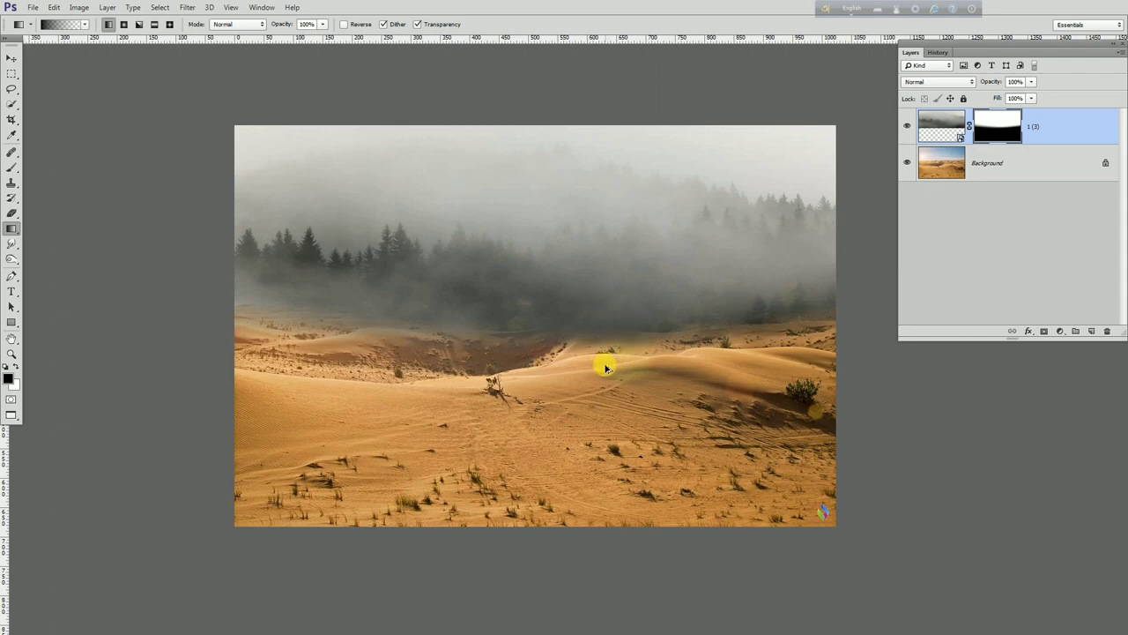
Step: Redraw the mask gradients to refine the fog fade along the right-hand horizon
{"action": "left_click_drag", "start_coordinate": [604, 368], "coordinate": [608, 361]}
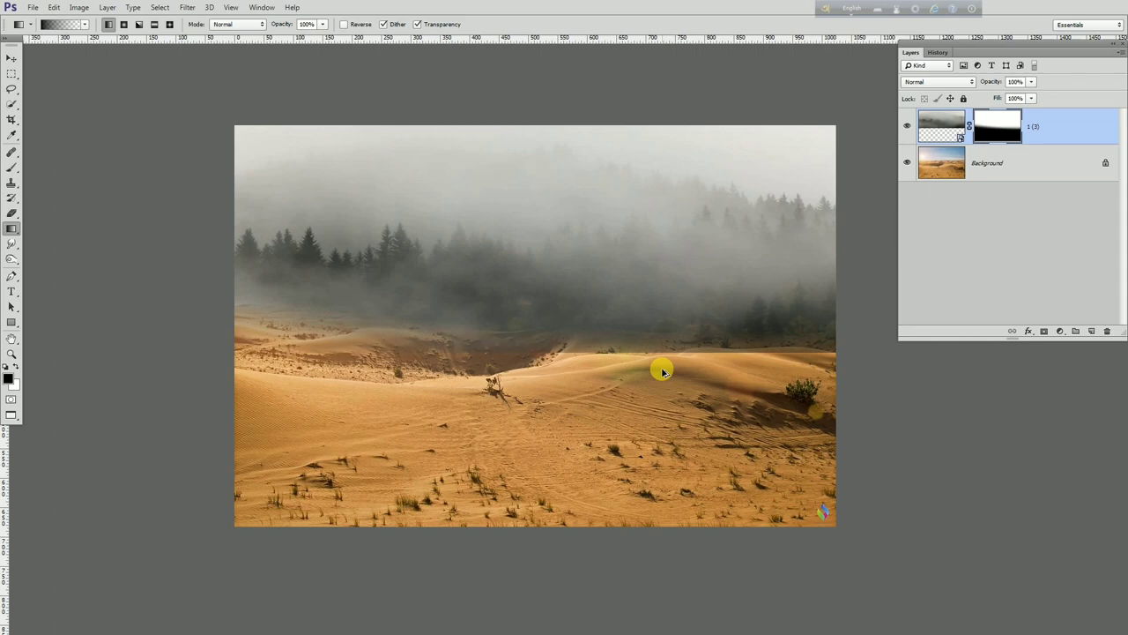
{"action": "mouse_move", "coordinate": [640, 372]}
{"action": "left_mouse_down"}
{"action": "mouse_move", "coordinate": [645, 334]}
{"action": "mouse_move", "coordinate": [725, 335]}
{"action": "left_mouse_up"}
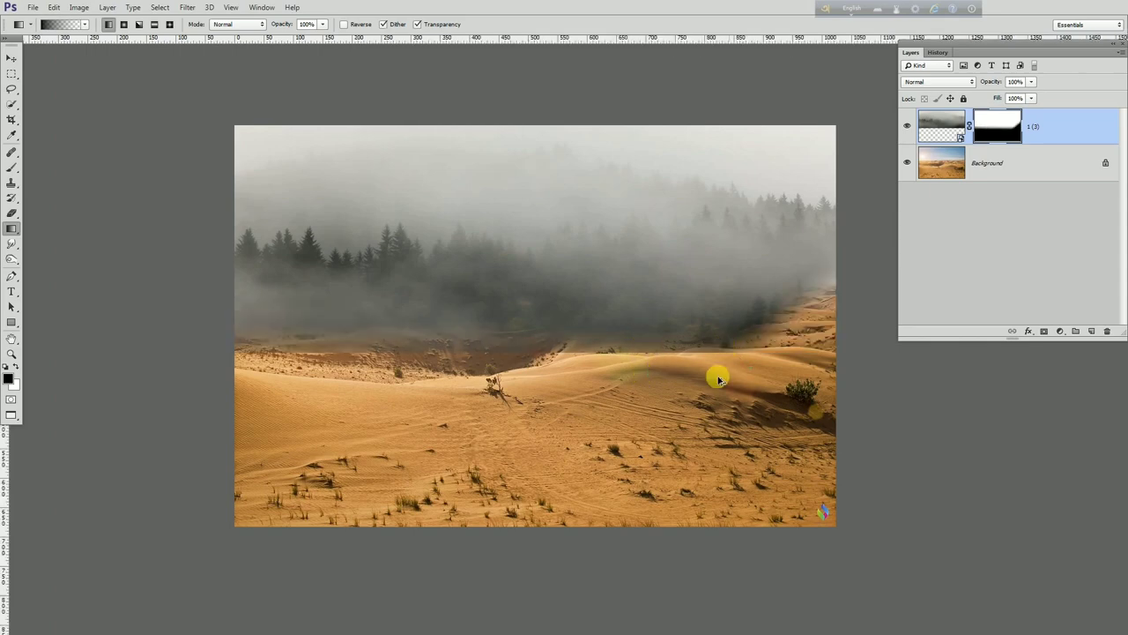
{"action": "left_click_drag", "start_coordinate": [718, 379], "coordinate": [700, 335]}
{"action": "mouse_move", "coordinate": [665, 382]}
{"action": "left_mouse_down"}
{"action": "mouse_move", "coordinate": [667, 332]}
{"action": "mouse_move", "coordinate": [629, 323]}
{"action": "left_mouse_up"}
{"action": "mouse_move", "coordinate": [622, 374]}
{"action": "left_mouse_down"}
{"action": "mouse_move", "coordinate": [630, 330]}
{"action": "mouse_move", "coordinate": [629, 367]}
{"action": "mouse_move", "coordinate": [599, 343]}
{"action": "mouse_move", "coordinate": [605, 335]}
{"action": "mouse_move", "coordinate": [624, 374]}
{"action": "left_mouse_up"}
{"action": "left_click_drag", "start_coordinate": [623, 374], "coordinate": [622, 328]}
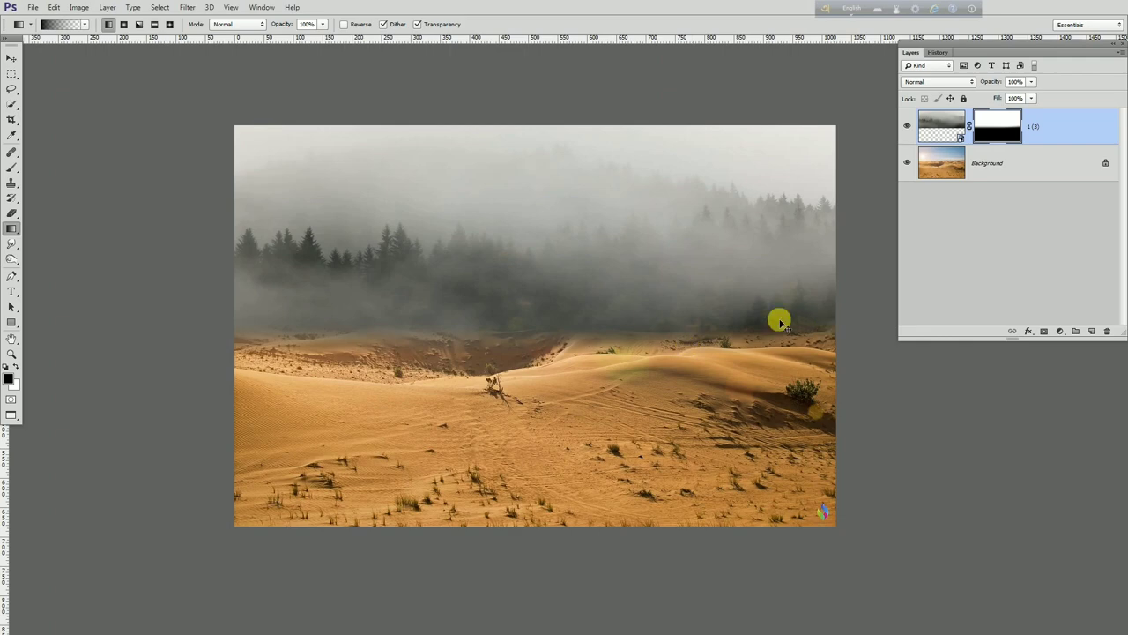
Step: Stretch the fog layer to 103.35% height so it reaches slightly lower over the dunes
{"action": "key", "text": "ctrl+t"}
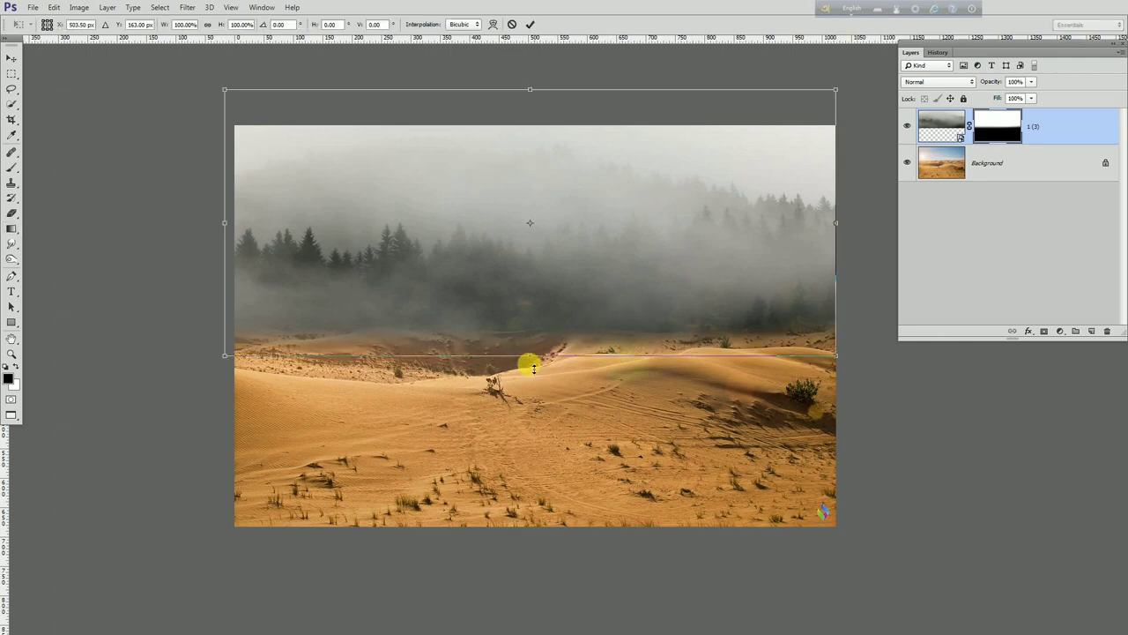
{"action": "left_click_drag", "start_coordinate": [528, 367], "coordinate": [534, 360]}
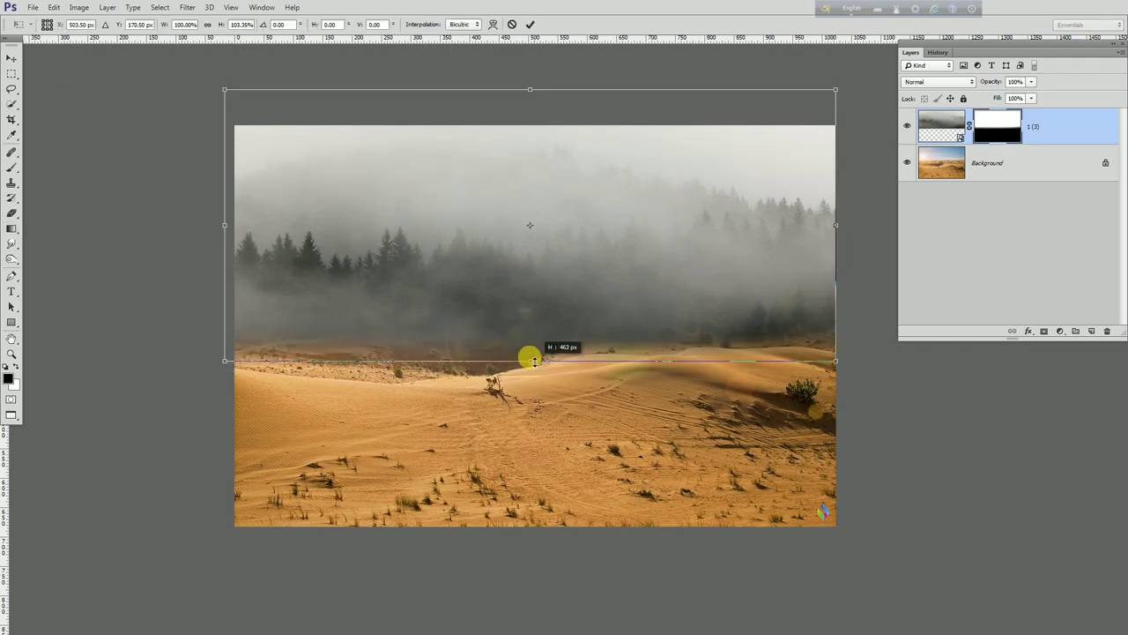
{"action": "left_click", "coordinate": [529, 24]}
{"action": "key", "text": "g"}
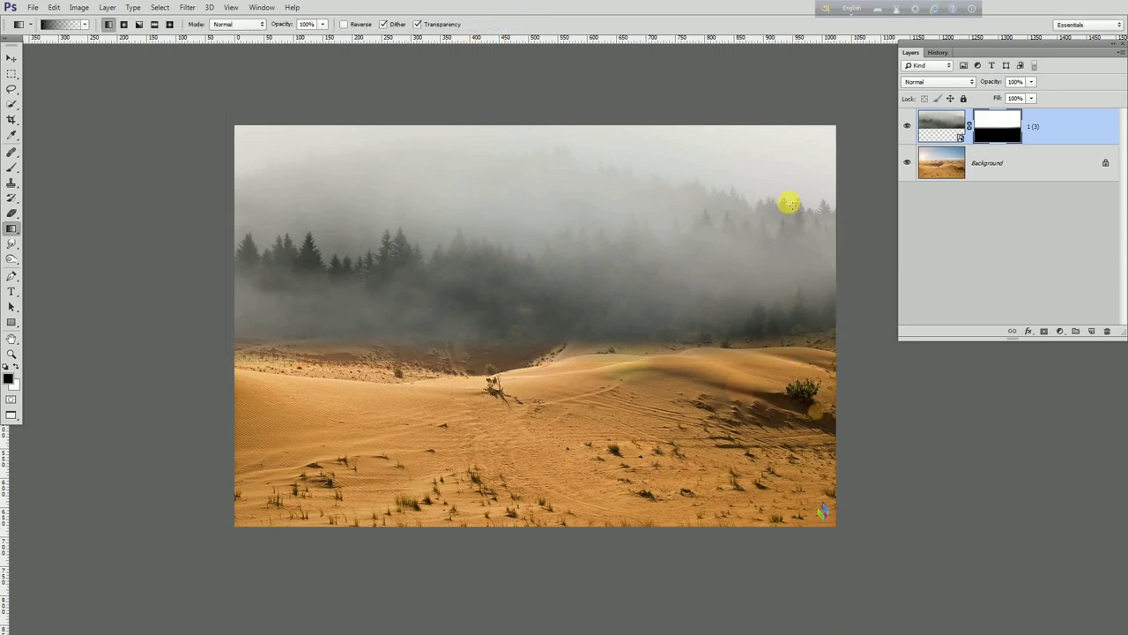
Step: Add a Levels adjustment above Background with the output white lowered to 119
{"action": "left_click", "coordinate": [1050, 171]}
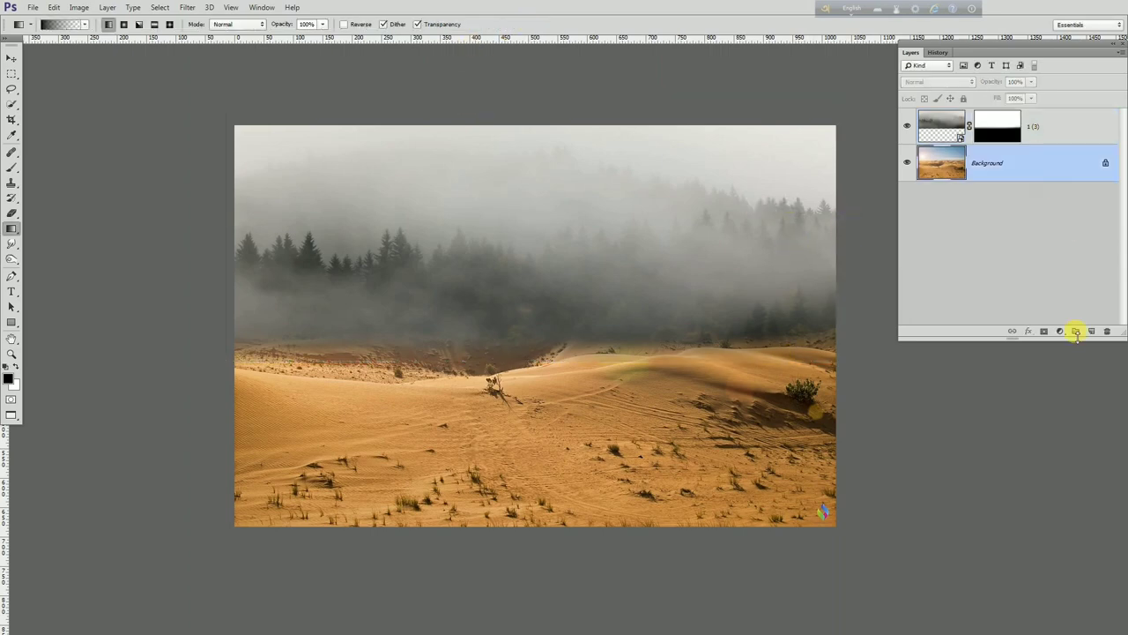
{"action": "left_click", "coordinate": [1060, 332]}
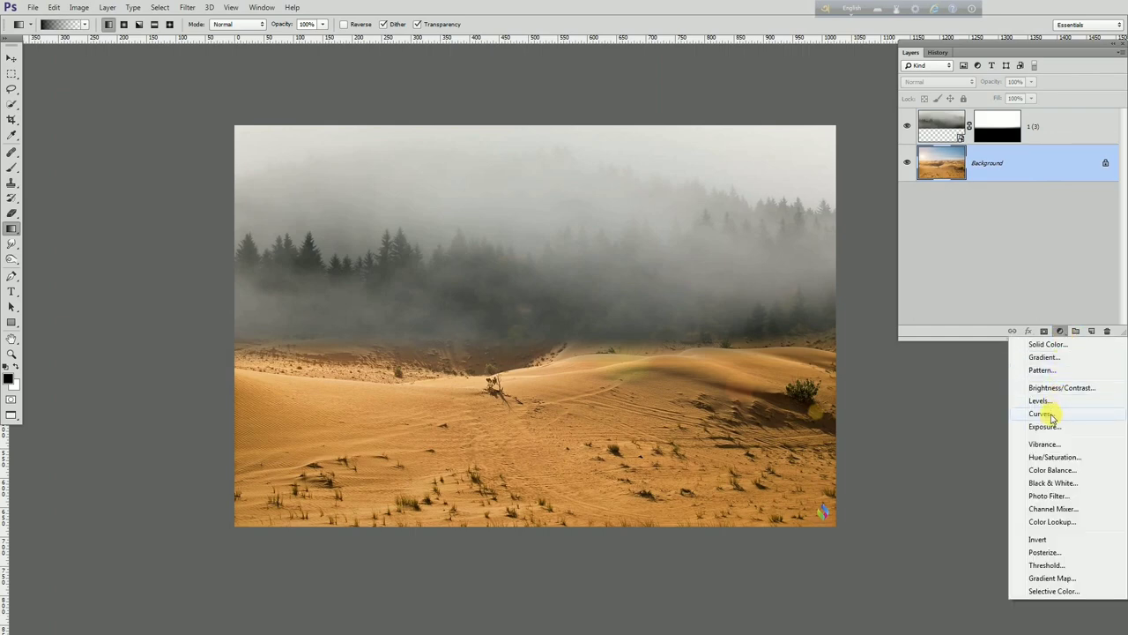
{"action": "left_click", "coordinate": [1041, 400]}
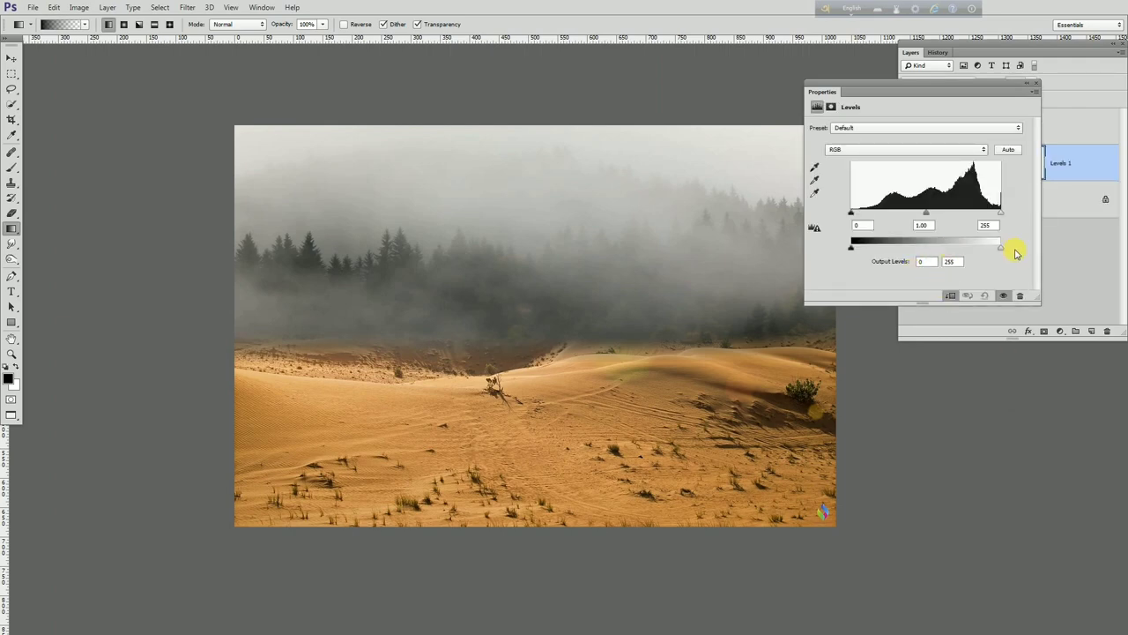
{"action": "left_click_drag", "start_coordinate": [944, 252], "coordinate": [919, 250]}
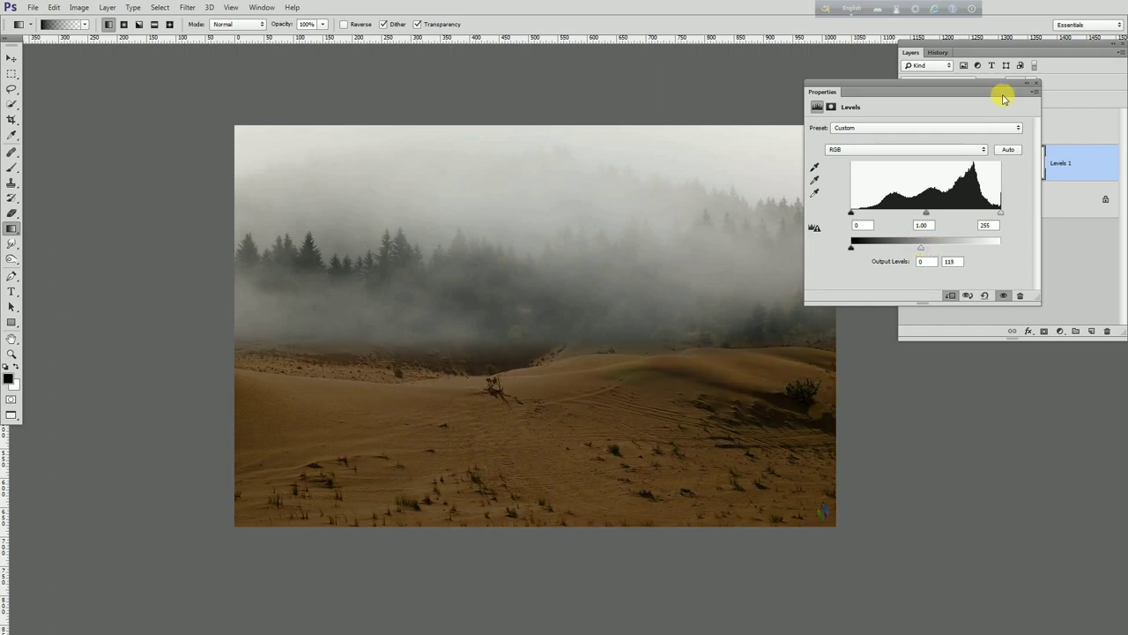
{"action": "left_click", "coordinate": [1035, 85]}
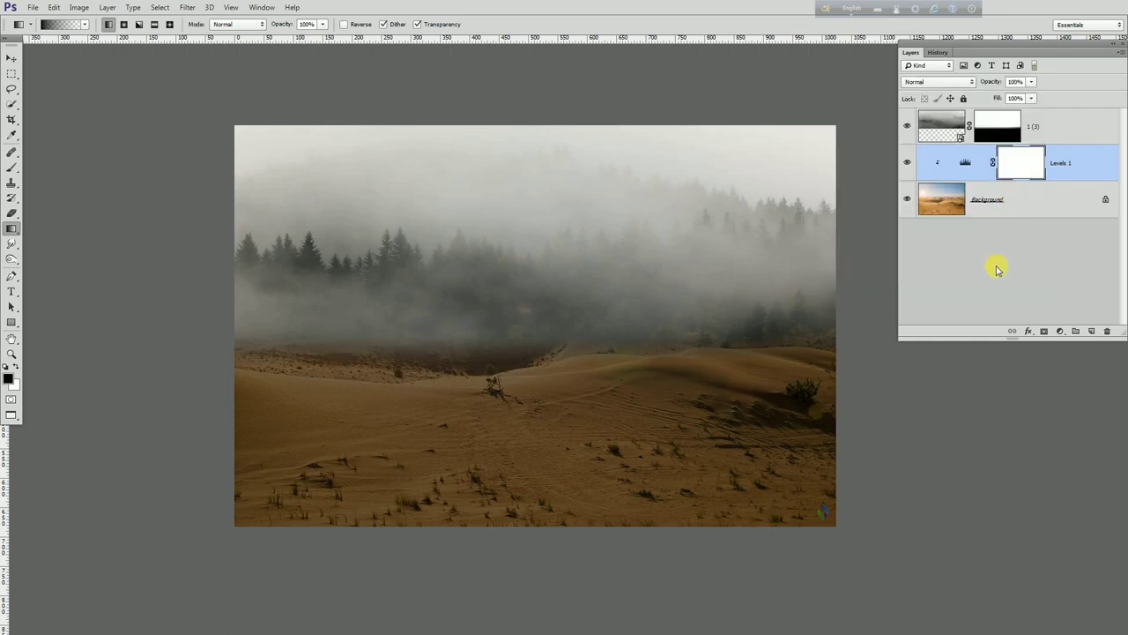
Step: Try a Brightness/Contrast adjustment layer, then delete it
{"action": "left_click", "coordinate": [1063, 332]}
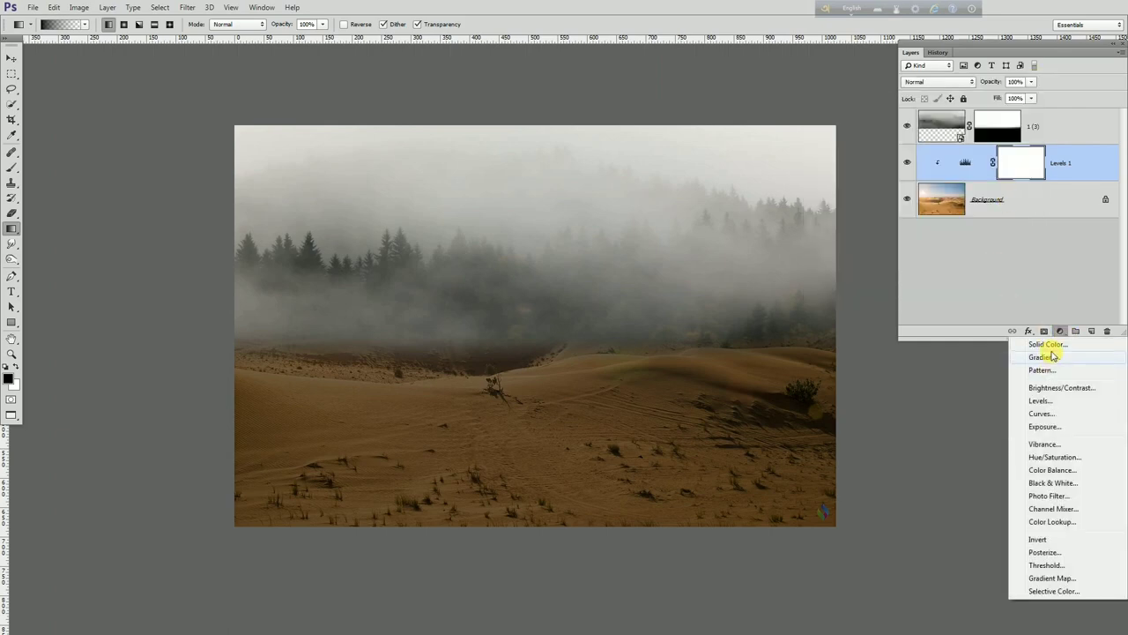
{"action": "left_click", "coordinate": [1059, 389]}
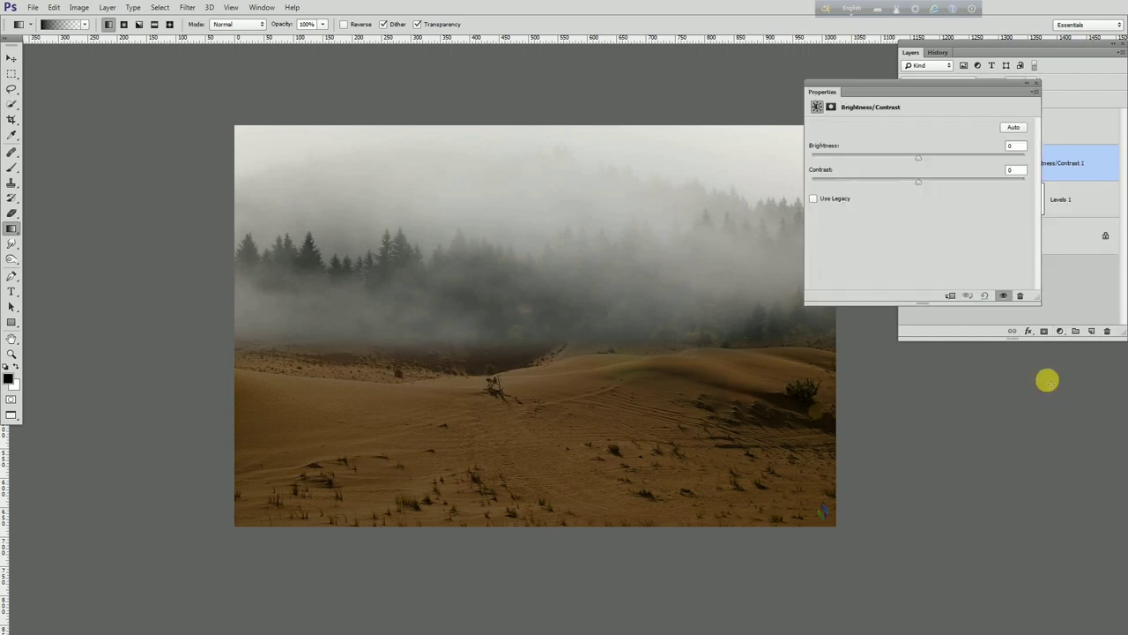
{"action": "left_click", "coordinate": [1036, 83]}
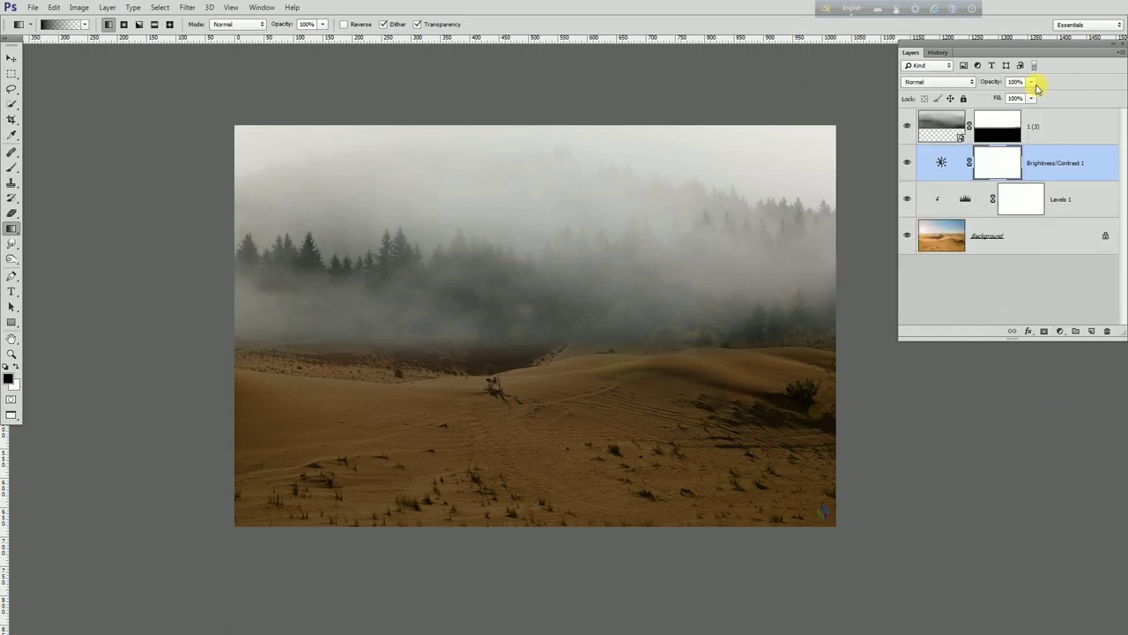
{"action": "left_click_drag", "start_coordinate": [1054, 175], "coordinate": [1106, 330]}
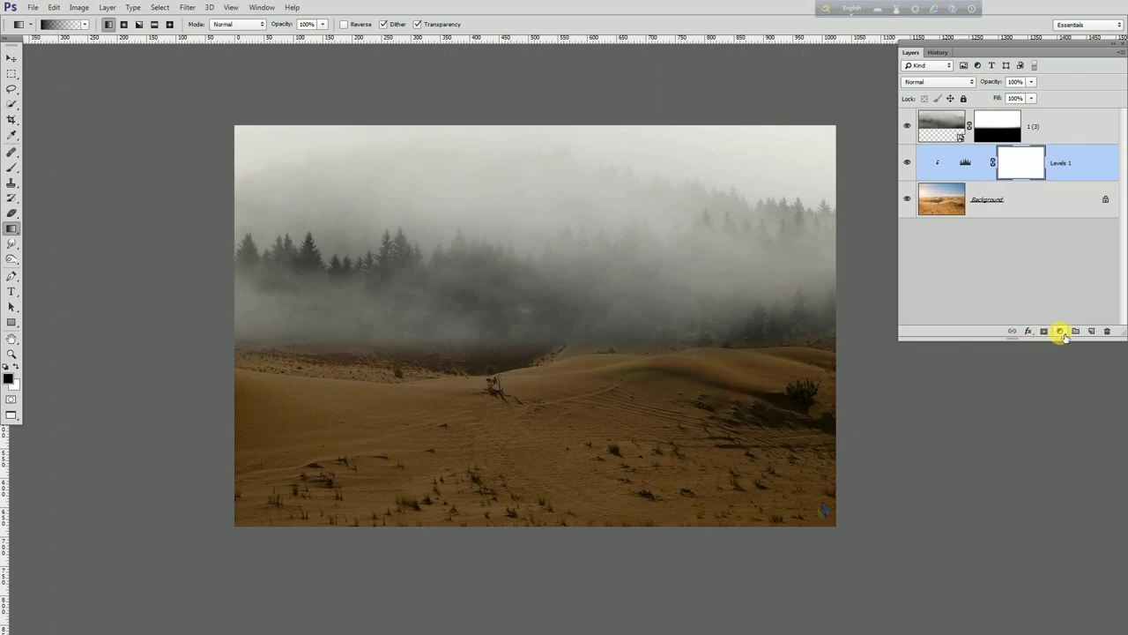
Step: Try a clipped Hue/Saturation adjustment with lightness -6 and hue +15, then delete it
{"action": "left_click", "coordinate": [1060, 332]}
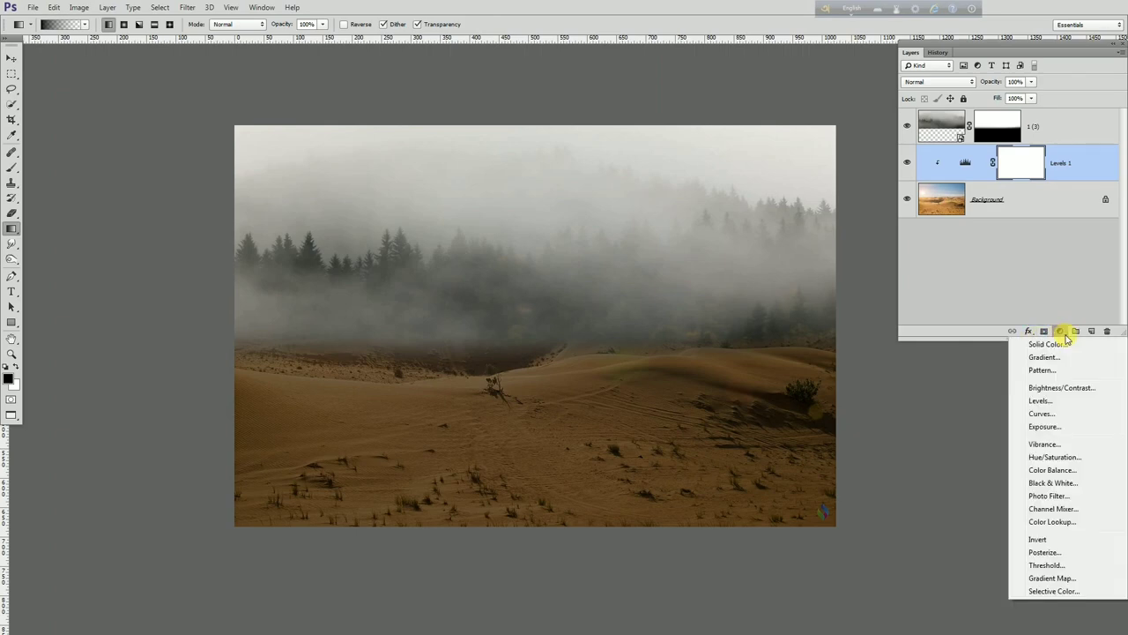
{"action": "left_click", "coordinate": [1051, 457]}
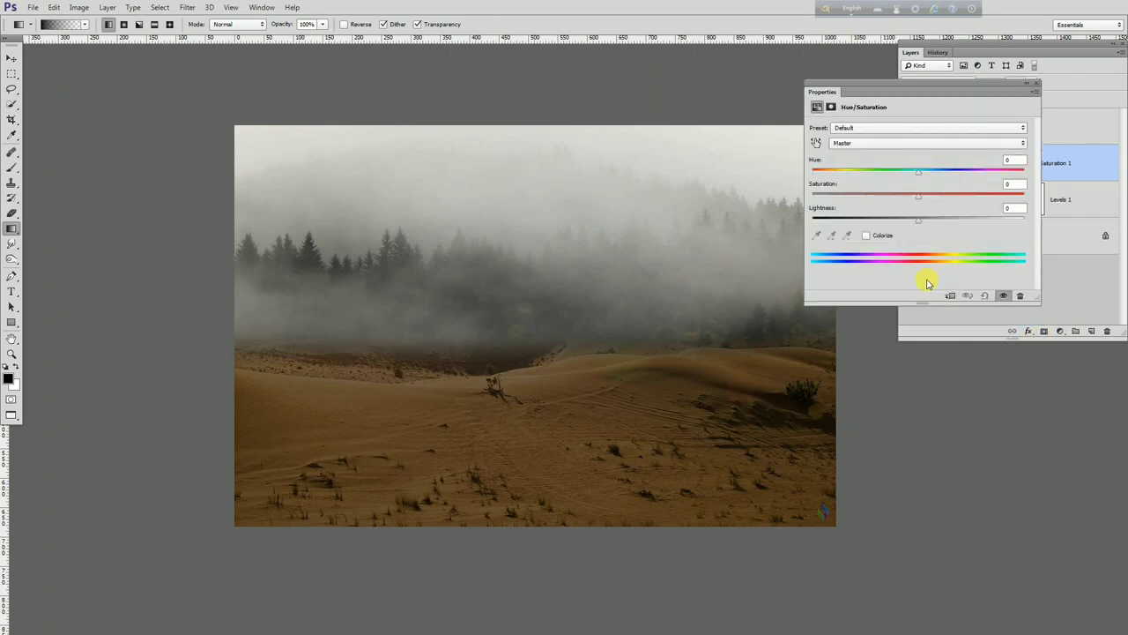
{"action": "left_click", "coordinate": [952, 296]}
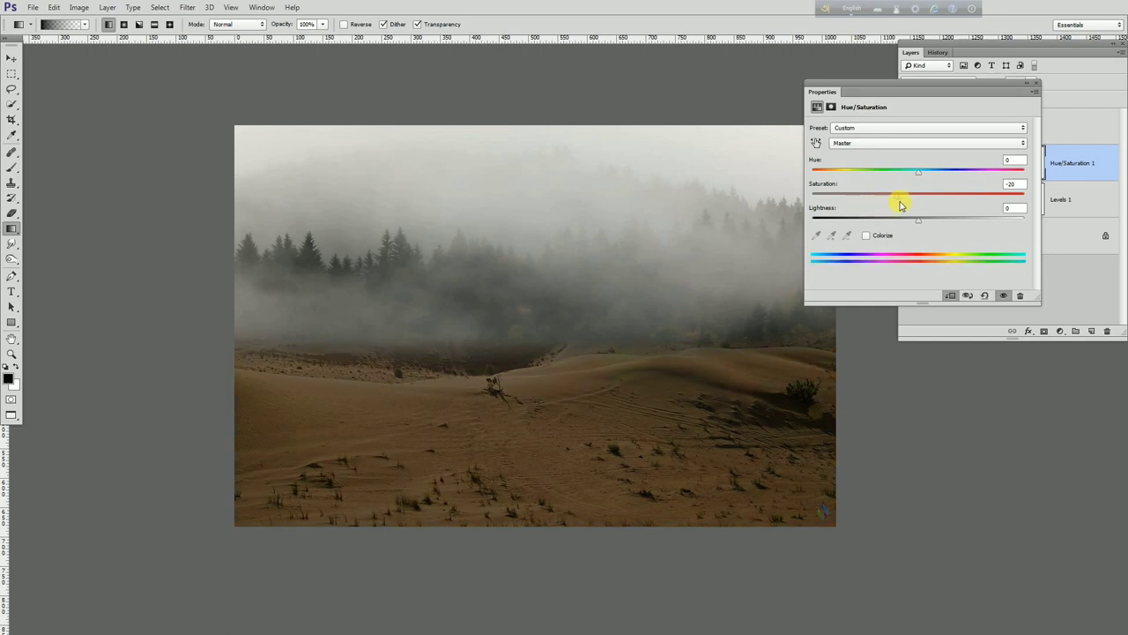
{"action": "left_click_drag", "start_coordinate": [920, 224], "coordinate": [912, 224]}
{"action": "left_click_drag", "start_coordinate": [905, 179], "coordinate": [928, 180]}
{"action": "left_click_drag", "start_coordinate": [916, 177], "coordinate": [936, 177]}
{"action": "left_click", "coordinate": [1033, 82]}
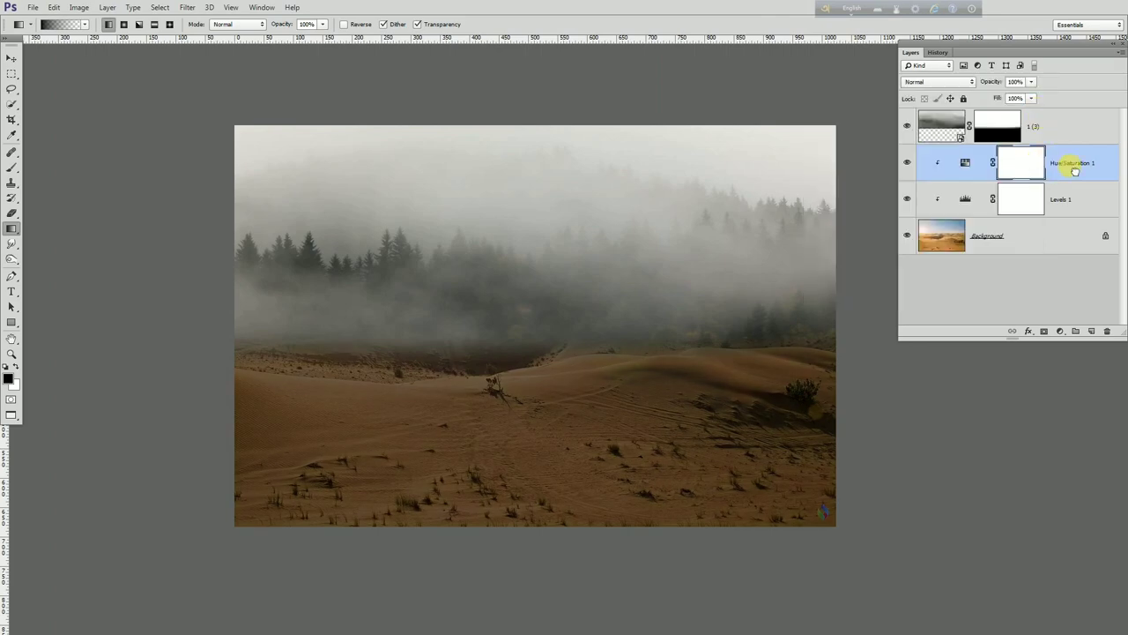
{"action": "left_click_drag", "start_coordinate": [1074, 170], "coordinate": [1106, 330]}
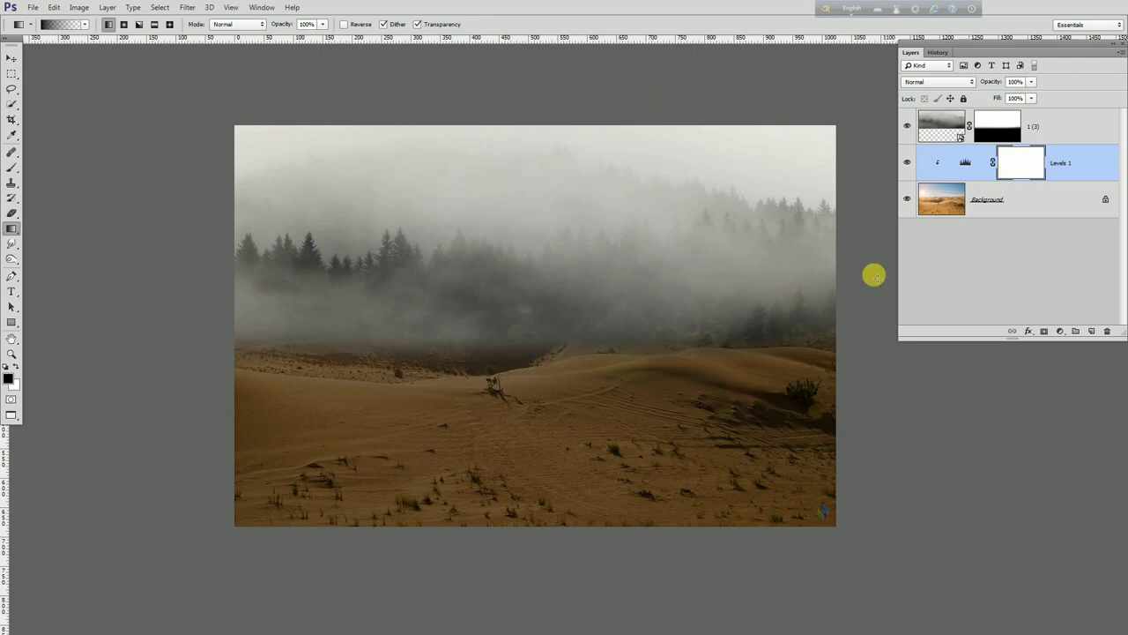
Step: Add a new Hue/Saturation adjustment layer with saturation at -17
{"action": "left_click", "coordinate": [1060, 331]}
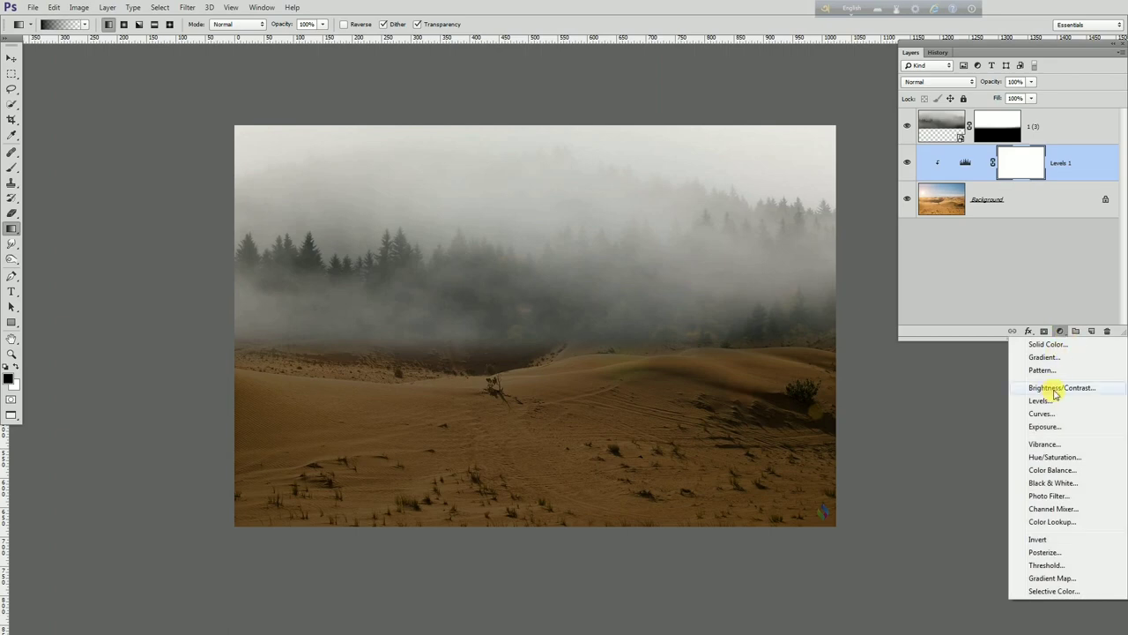
{"action": "left_click", "coordinate": [1062, 457]}
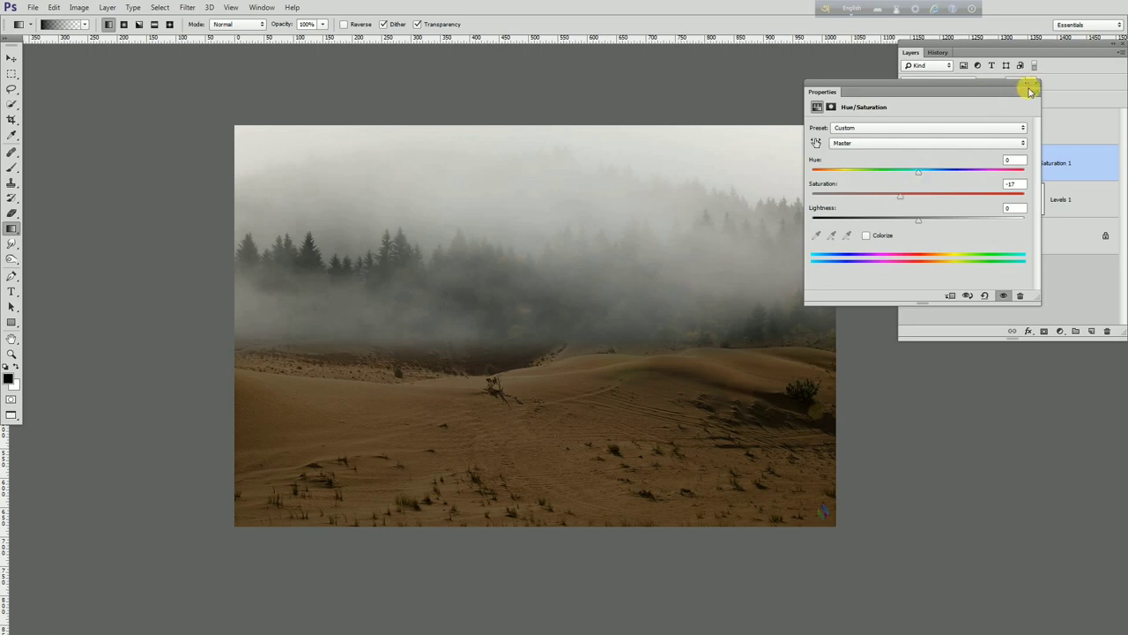
{"action": "left_click", "coordinate": [1036, 85]}
Step: Select the Levels 1 mask and set a soft black brush to 600 px, undoing test strokes
{"action": "left_click", "coordinate": [1022, 201]}
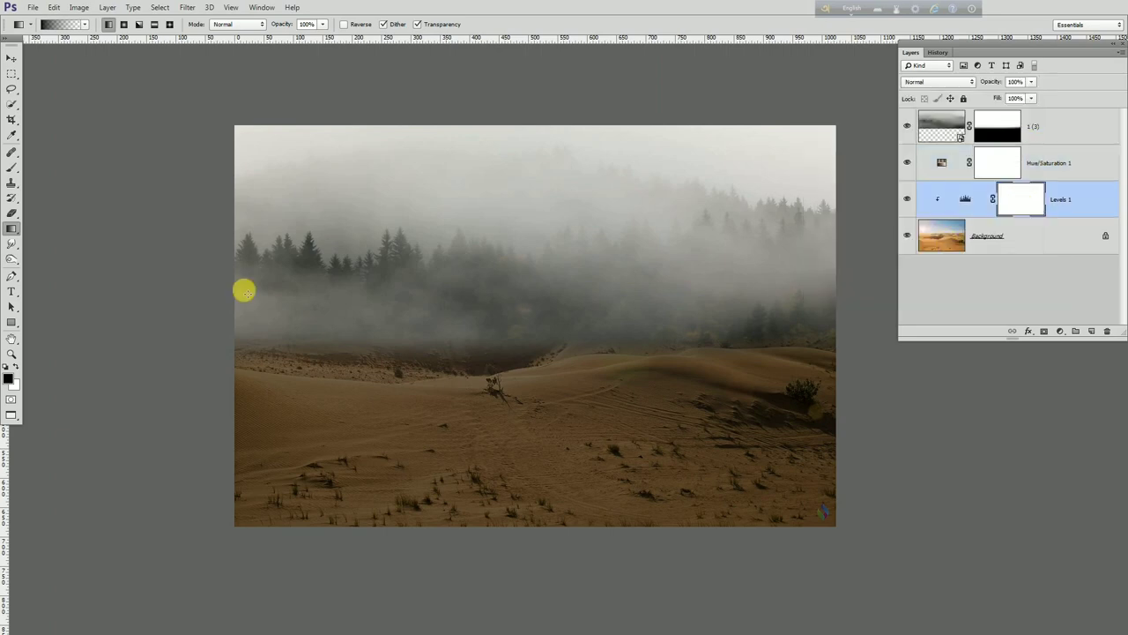
{"action": "left_click", "coordinate": [11, 168]}
{"action": "key", "text": "bracketleft"}
{"action": "key", "text": "bracketleft"}
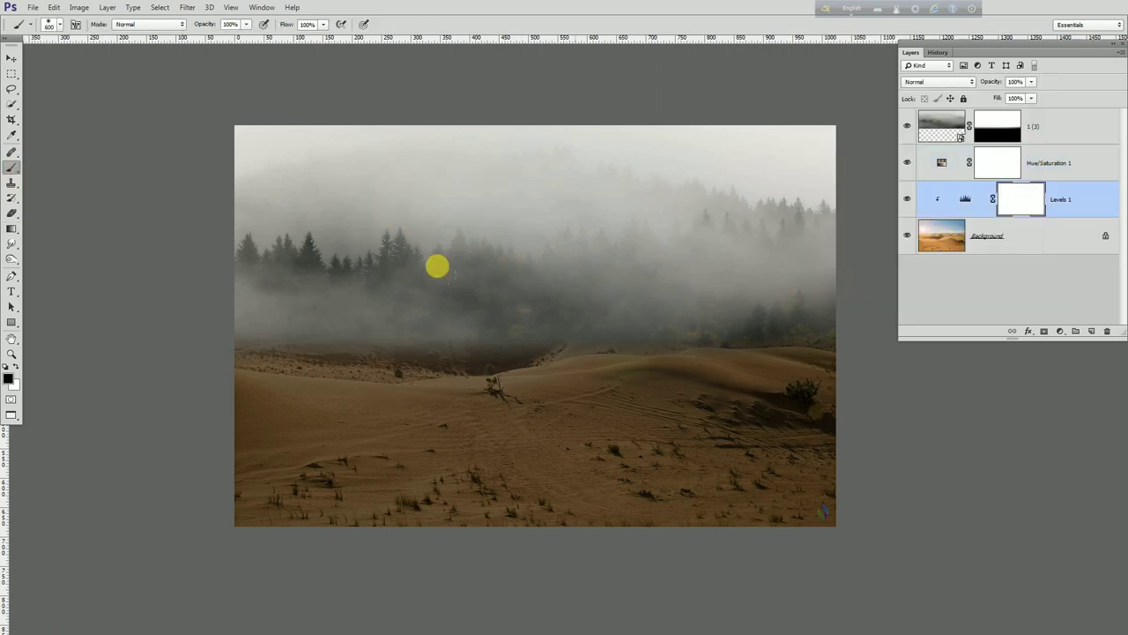
{"action": "left_click_drag", "start_coordinate": [476, 310], "coordinate": [433, 310]}
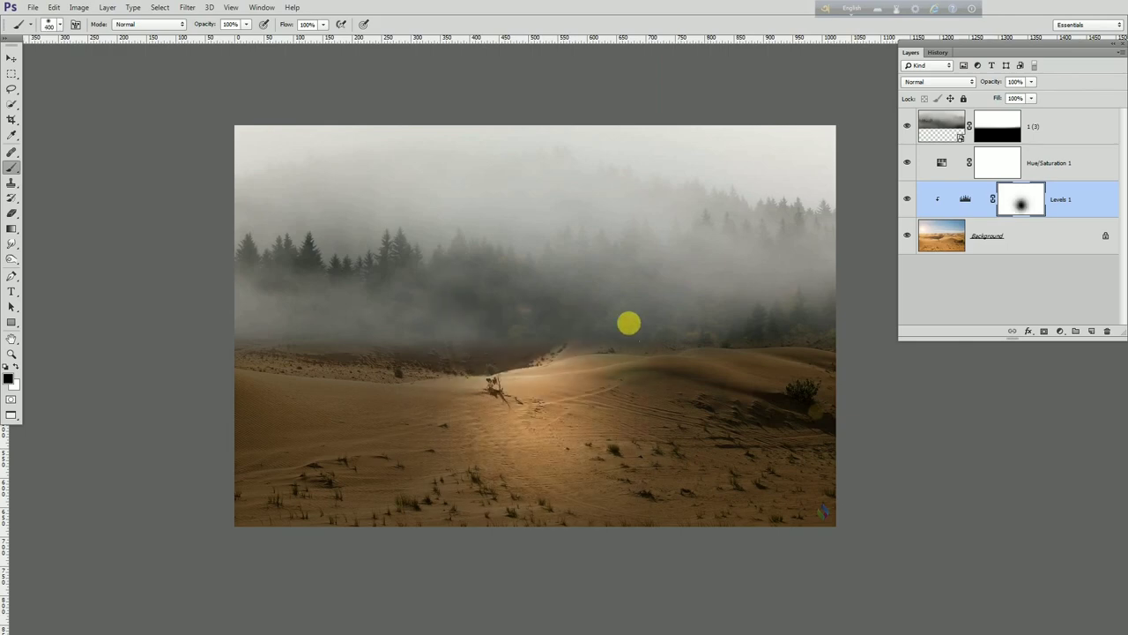
{"action": "key", "text": "ctrl+z"}
{"action": "key", "text": "bracketright"}
{"action": "key", "text": "bracketright"}
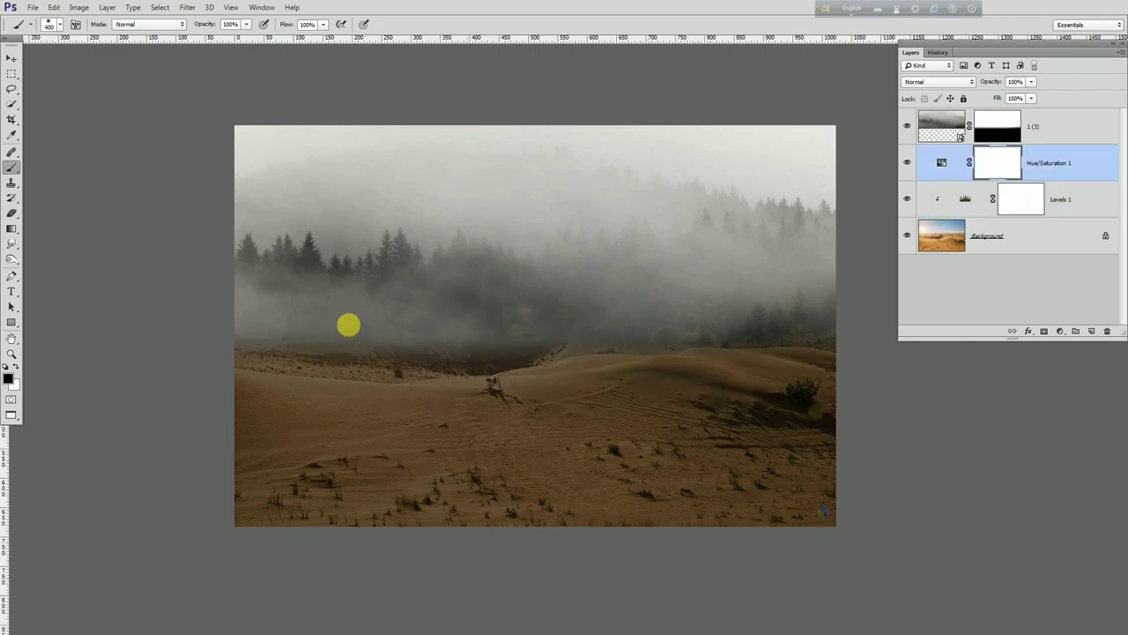
{"action": "left_click", "coordinate": [291, 295]}
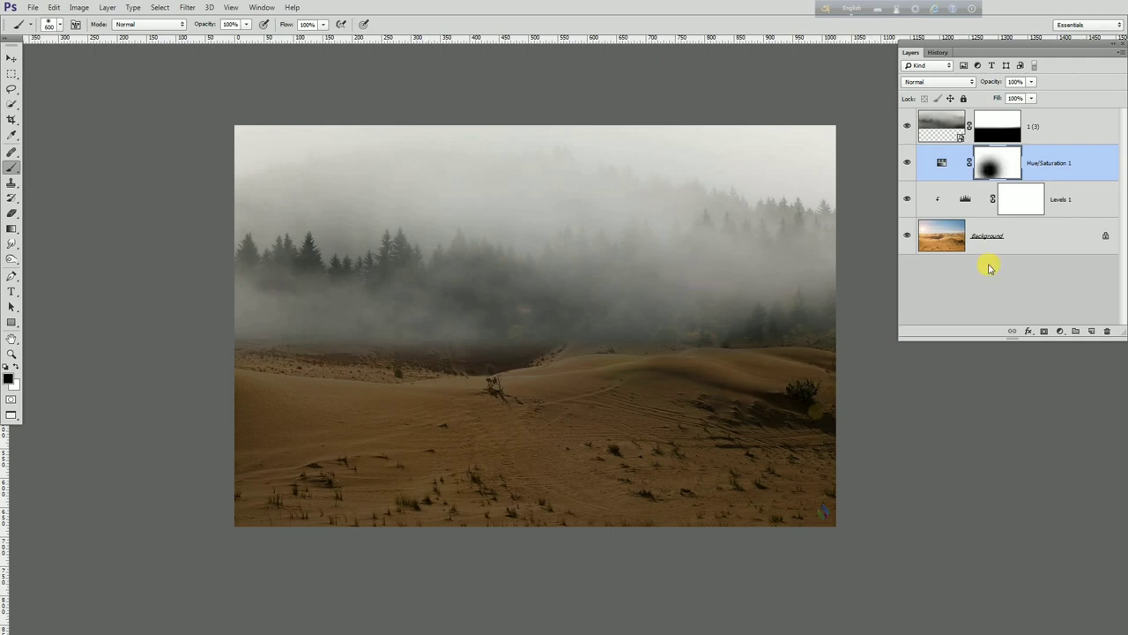
{"action": "key", "text": "ctrl+z"}
Step: Paint a soft black spot over the lower-left dunes in the Levels 1 mask
{"action": "left_click", "coordinate": [1022, 197]}
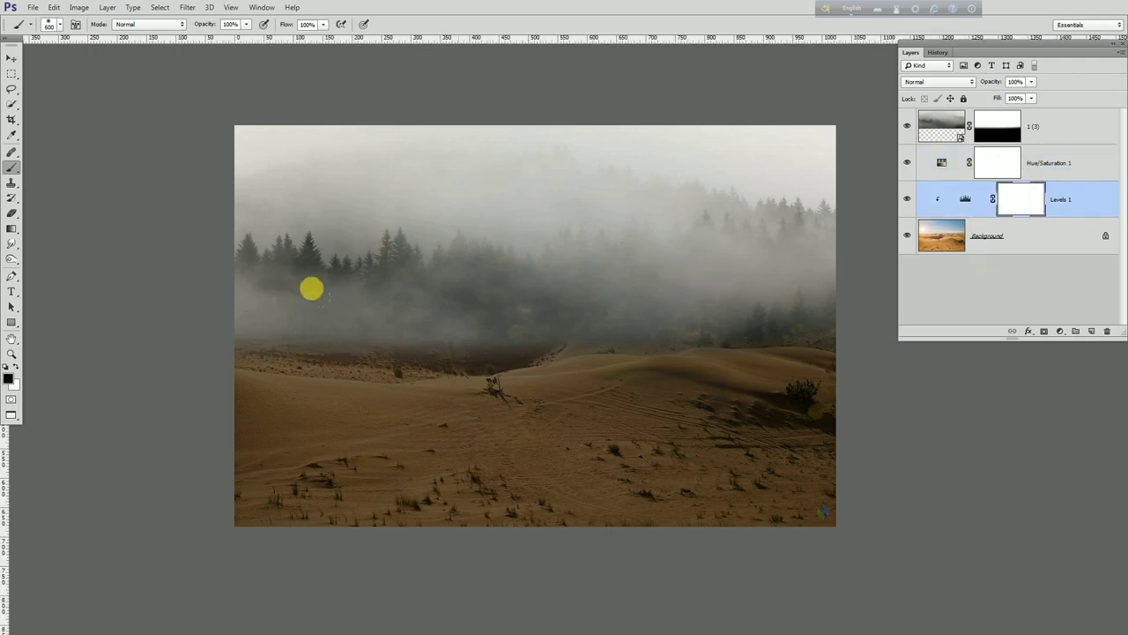
{"action": "left_click", "coordinate": [308, 289]}
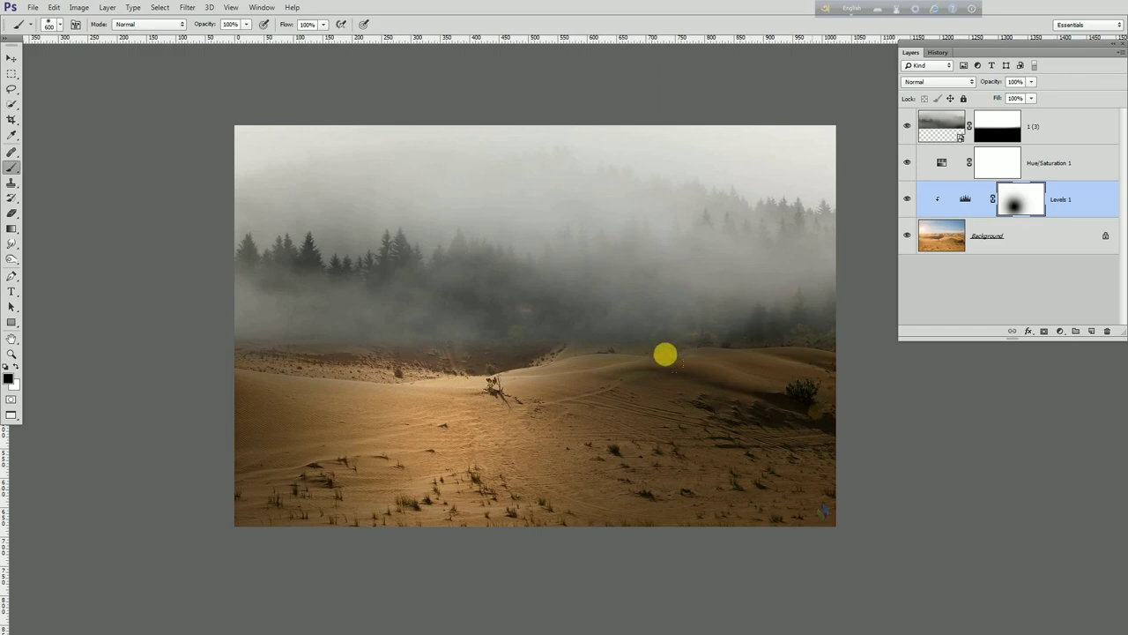
{"action": "key", "text": "ctrl+z"}
{"action": "key", "text": "alt+bracketright"}
{"action": "left_click_drag", "start_coordinate": [255, 330], "coordinate": [279, 302]}
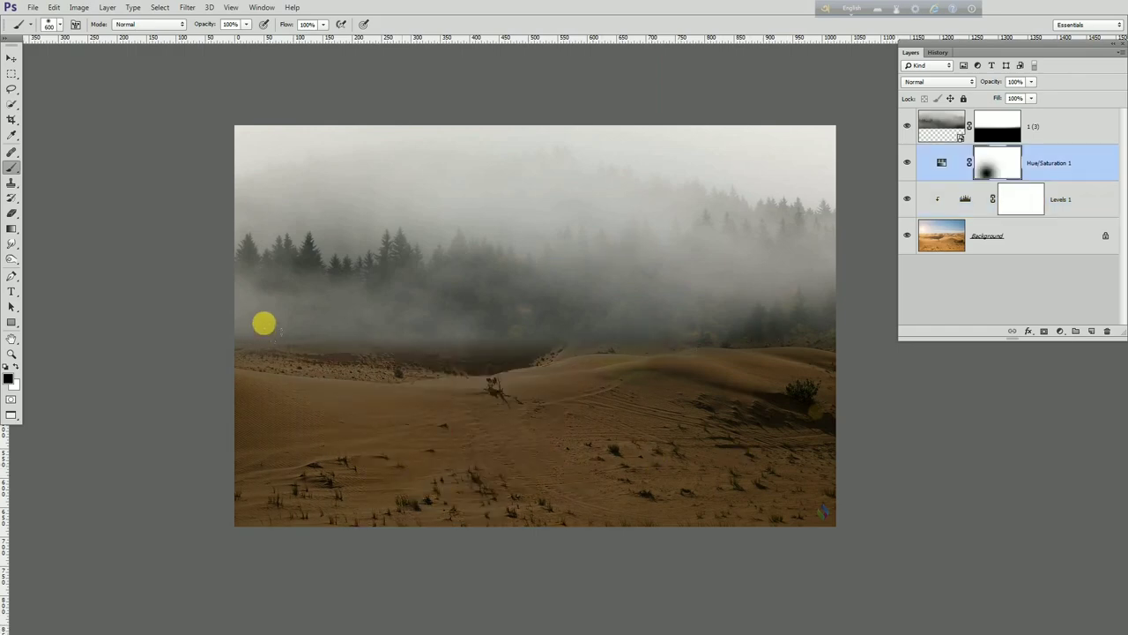
{"action": "key", "text": "ctrl+z"}
{"action": "left_click", "coordinate": [1028, 205]}
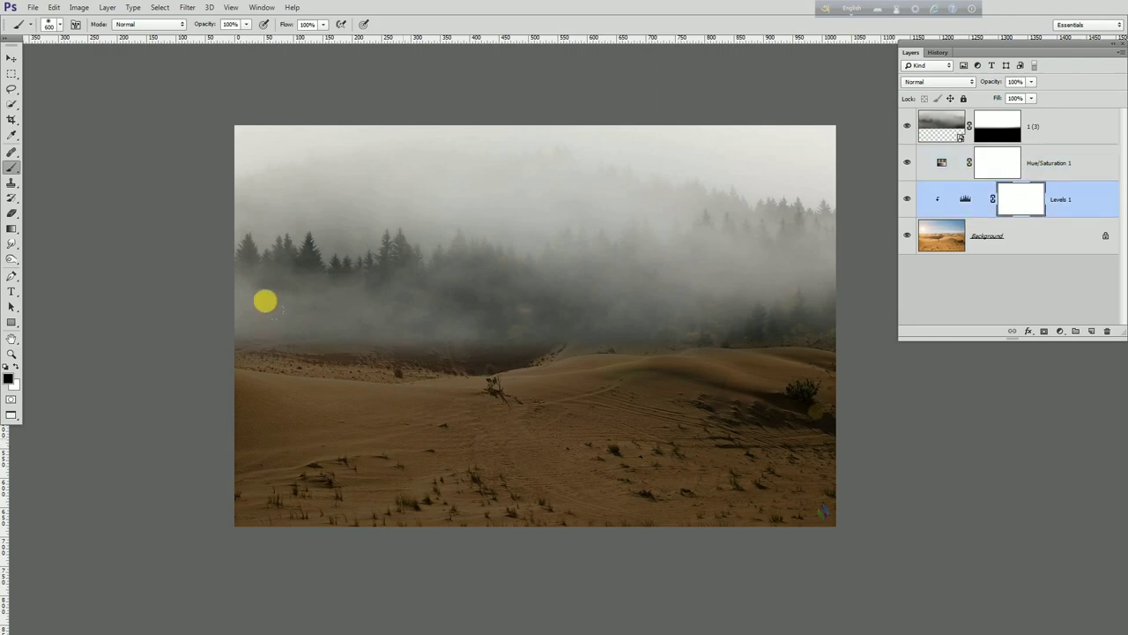
{"action": "left_click_drag", "start_coordinate": [264, 299], "coordinate": [312, 293]}
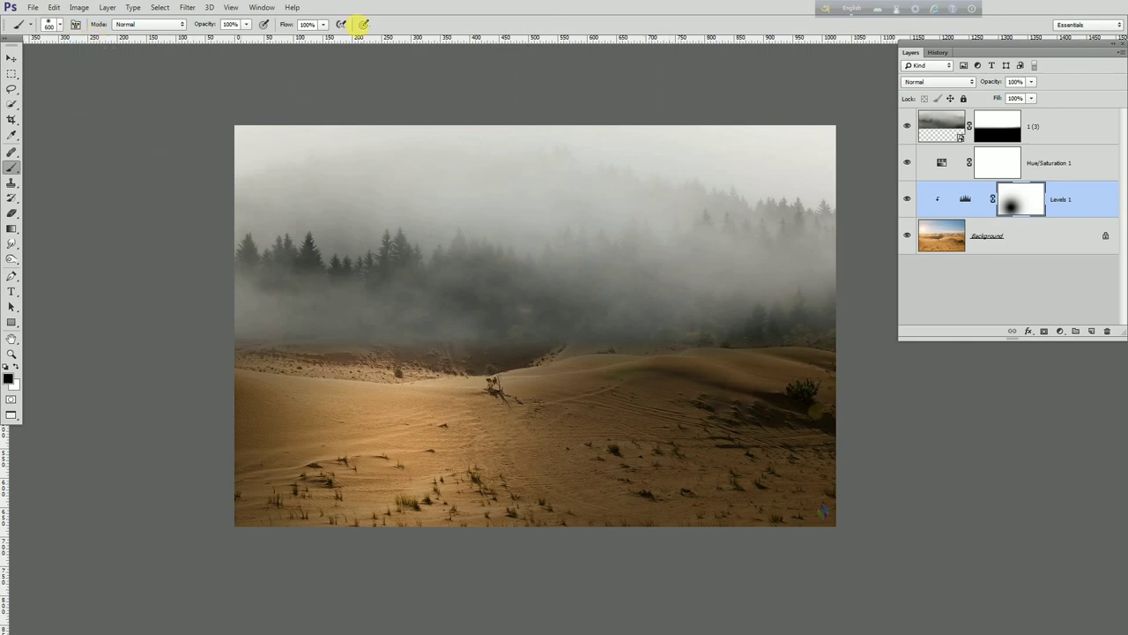
{"action": "left_click", "coordinate": [33, 9]}
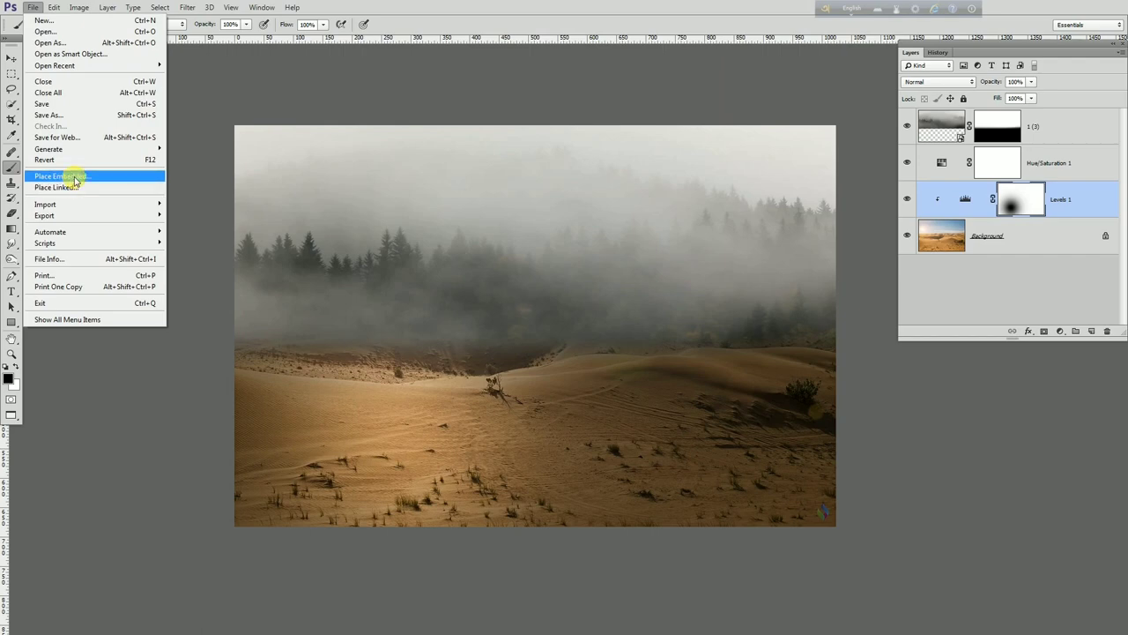
Step: Place the dog image, move its layer above the fog, and shift it right
{"action": "left_click", "coordinate": [76, 181]}
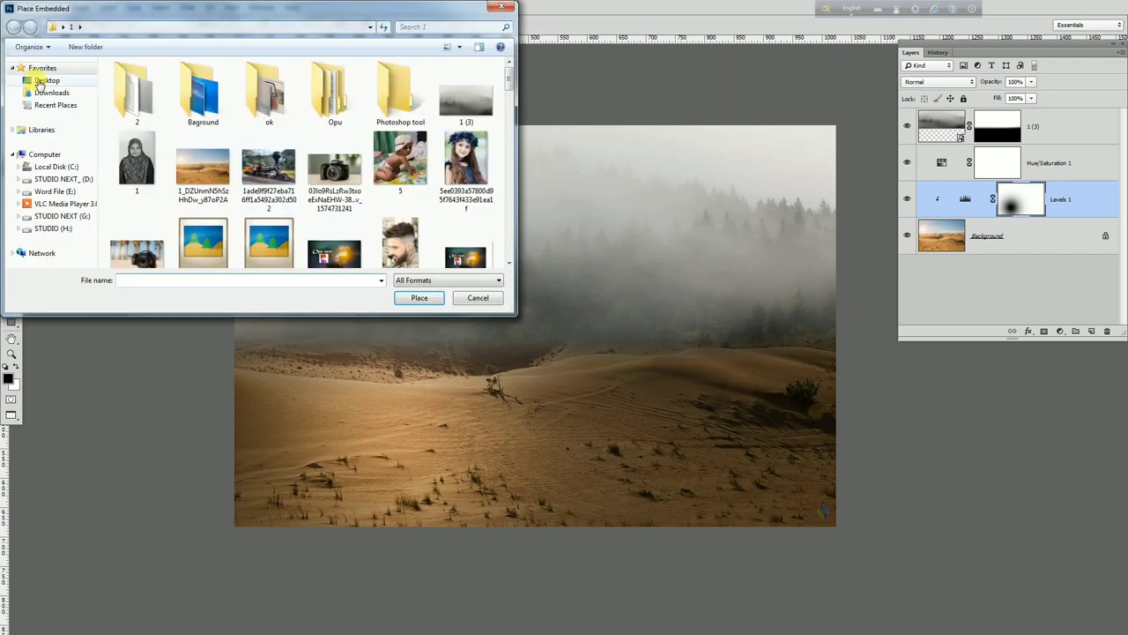
{"action": "left_click", "coordinate": [40, 81]}
{"action": "left_click_drag", "start_coordinate": [509, 118], "coordinate": [510, 231]}
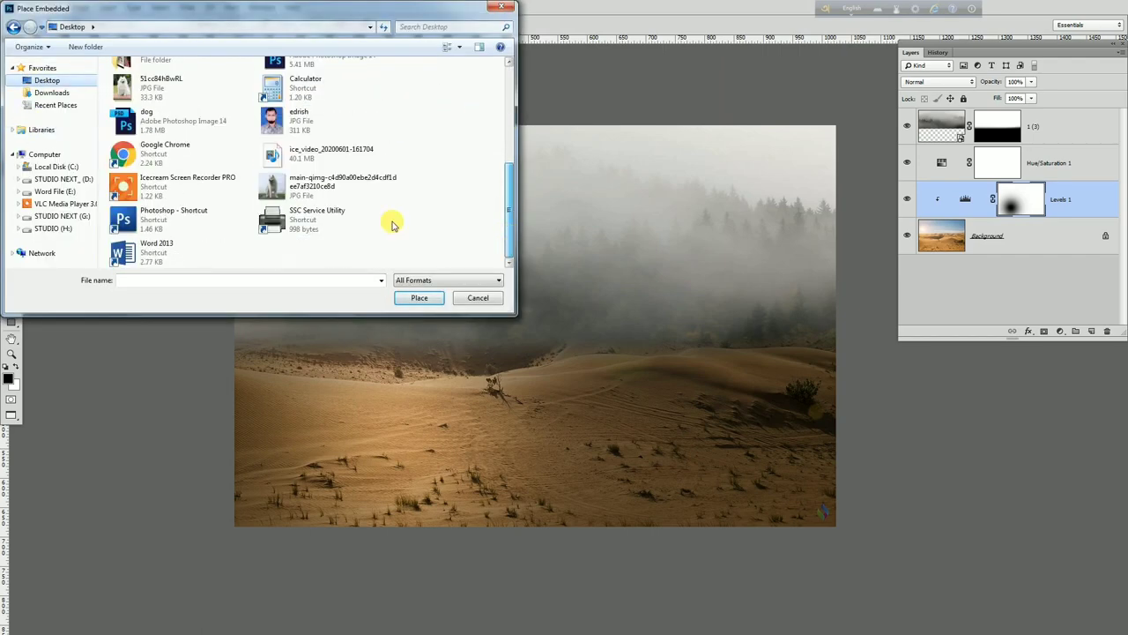
{"action": "key", "text": "Escape"}
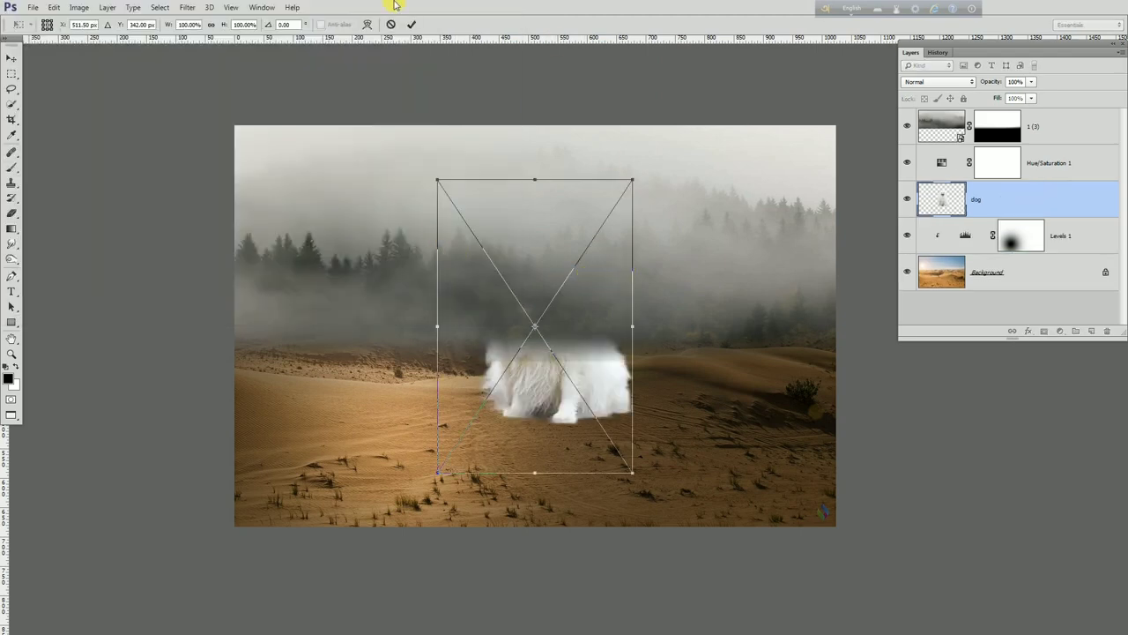
{"action": "left_click", "coordinate": [410, 26]}
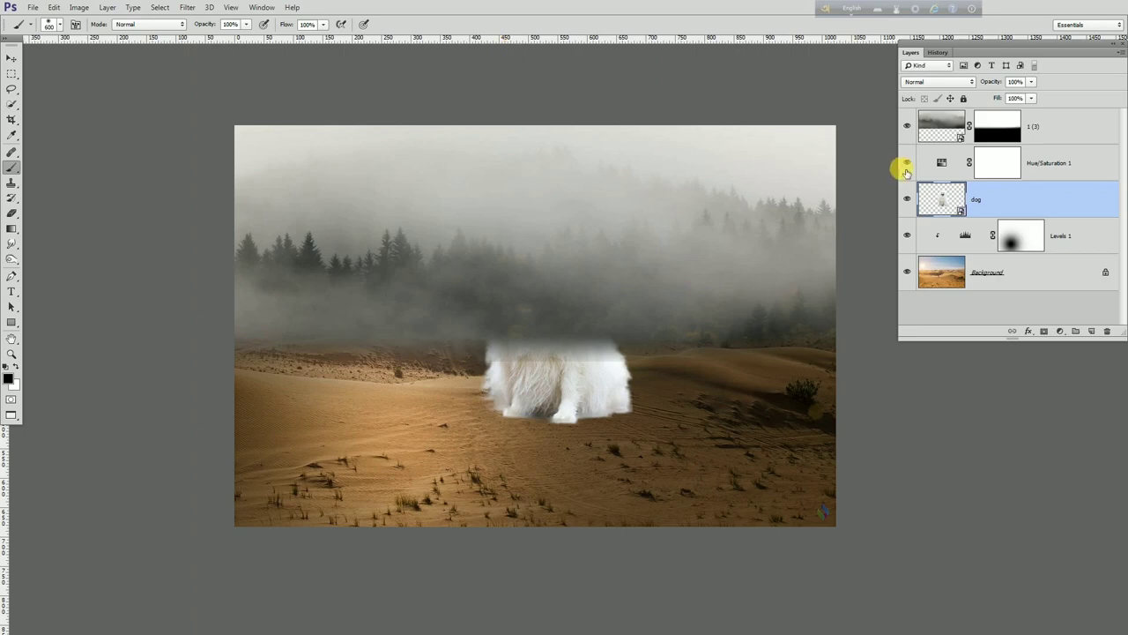
{"action": "left_click_drag", "start_coordinate": [1034, 193], "coordinate": [1039, 130]}
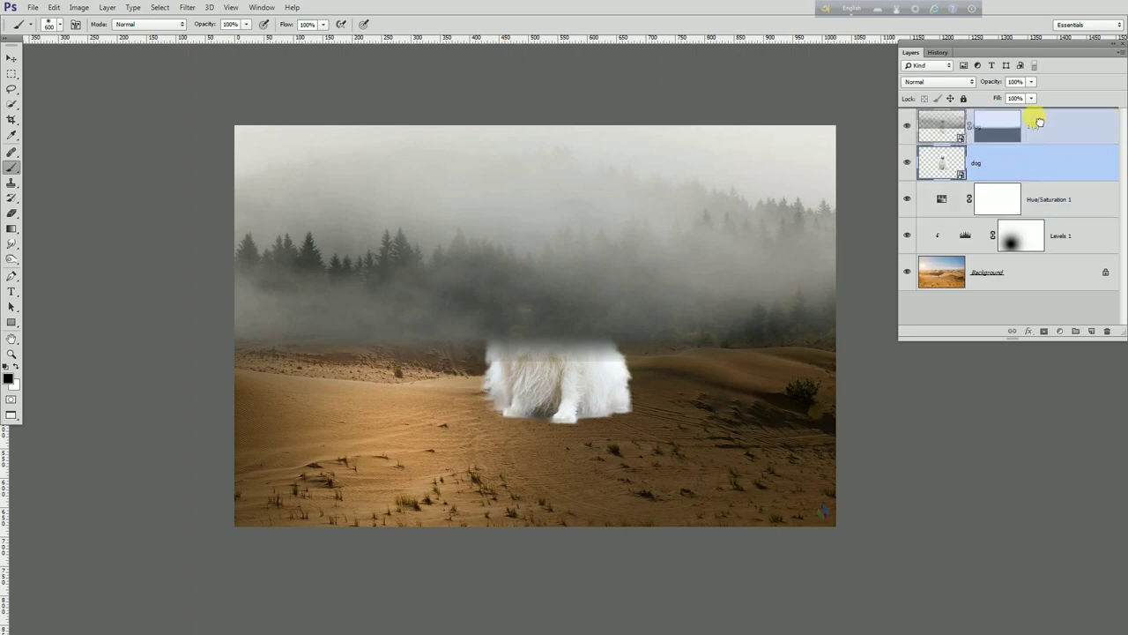
{"action": "left_click_drag", "start_coordinate": [1033, 159], "coordinate": [1038, 119]}
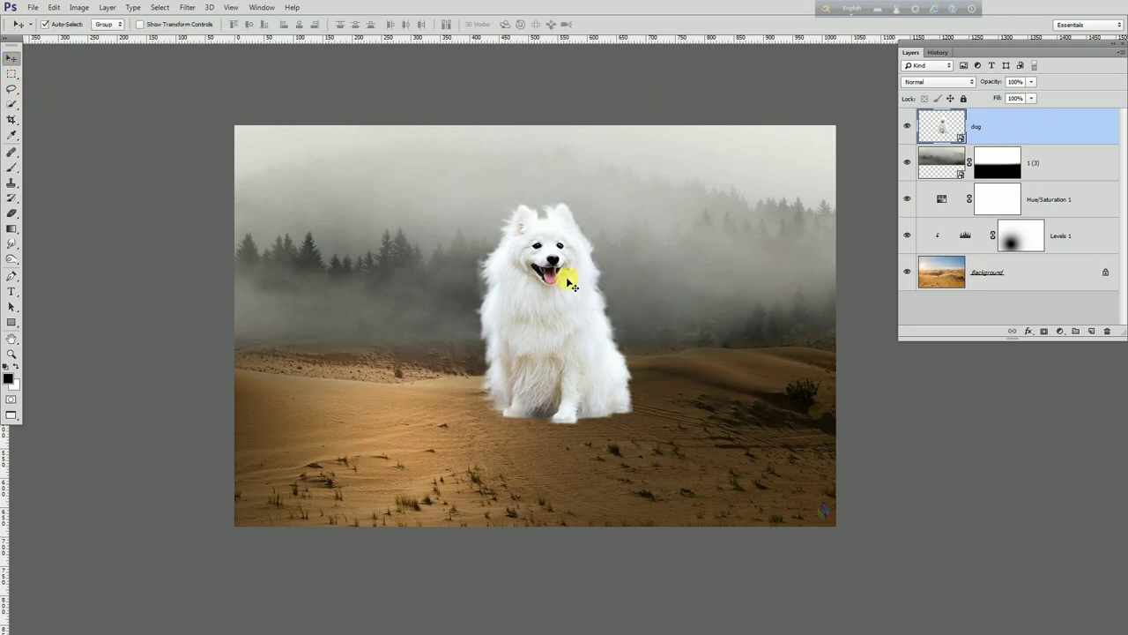
{"action": "left_click_drag", "start_coordinate": [567, 273], "coordinate": [685, 278]}
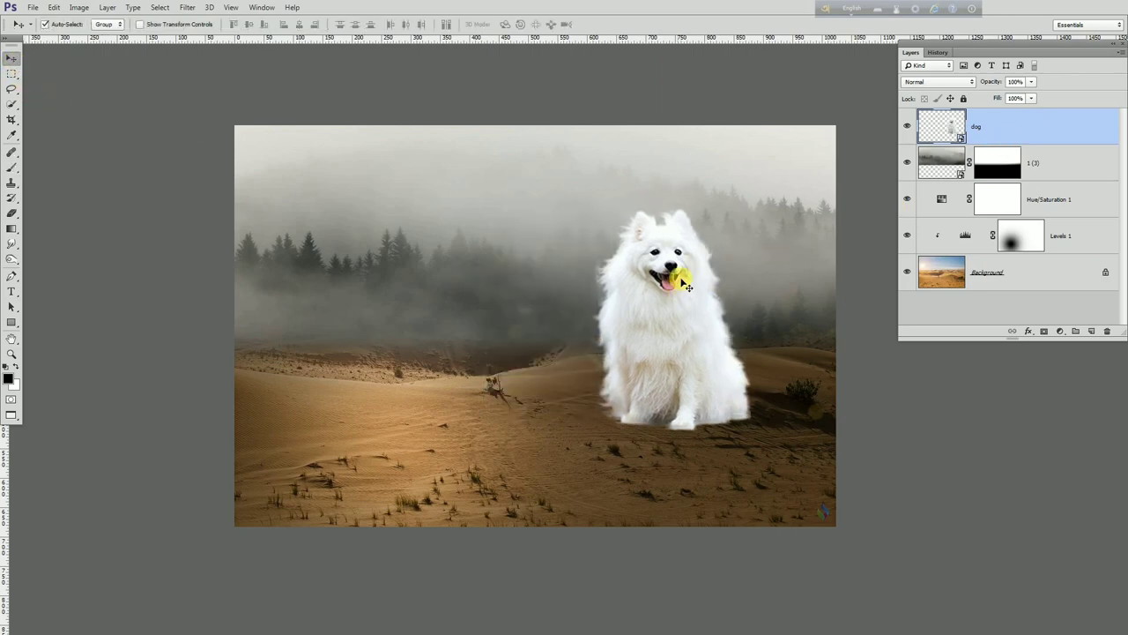
Step: Enlarge the dog to about 118%, flip it horizontally, and settle it on the right dunes
{"action": "key", "text": "ctrl+t"}
{"action": "left_click_drag", "start_coordinate": [751, 187], "coordinate": [787, 154]}
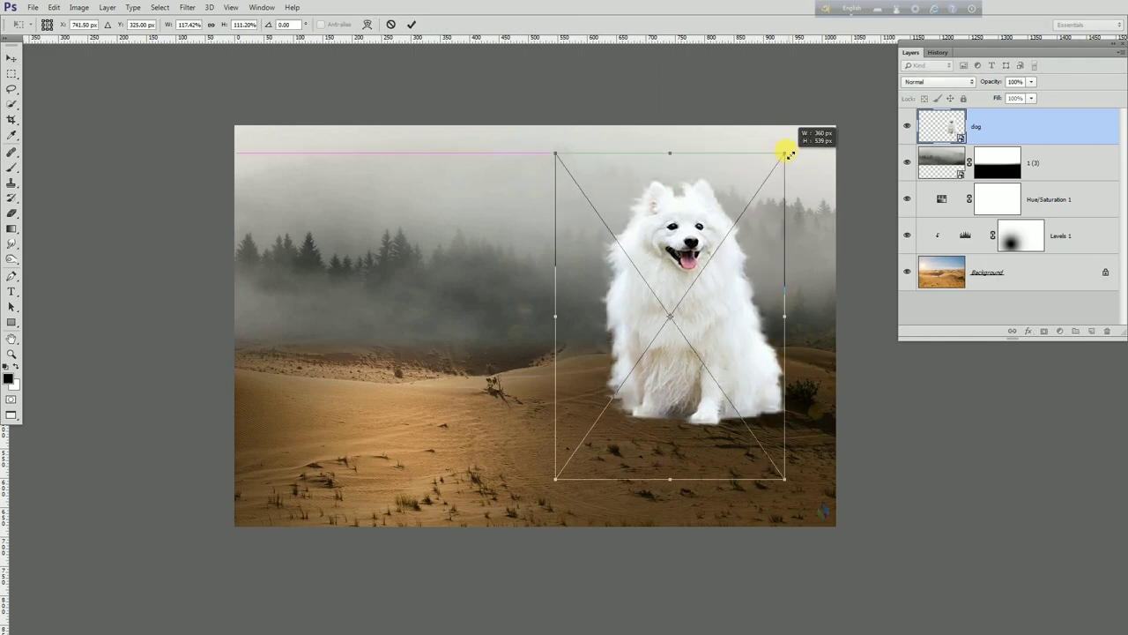
{"action": "key", "text": "Escape"}
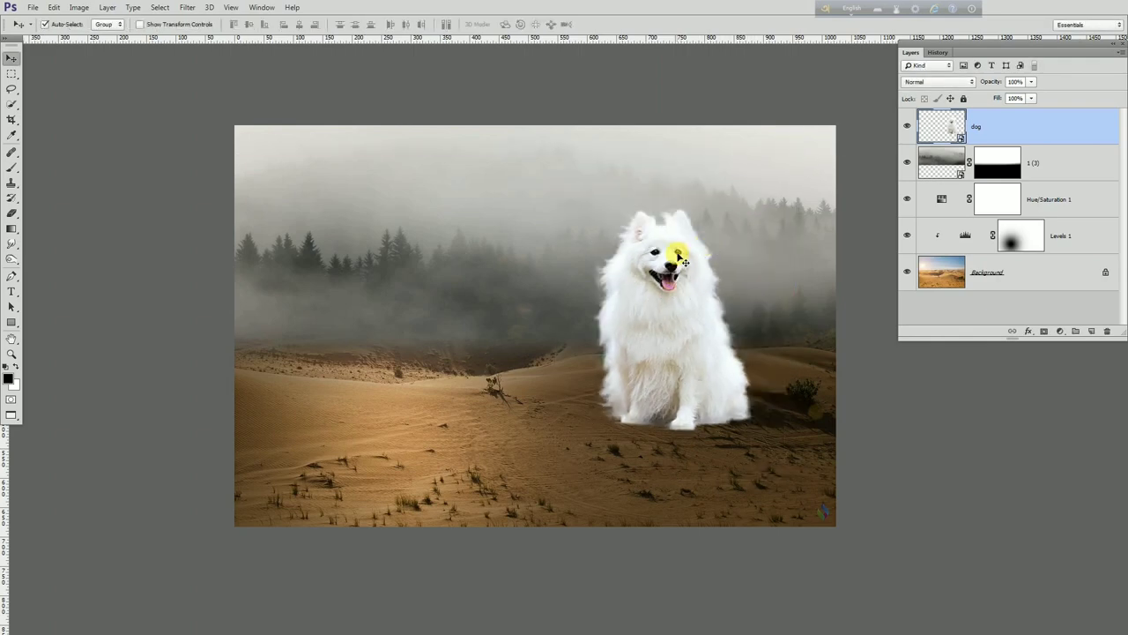
{"action": "key", "text": "ctrl+t"}
{"action": "left_click_drag", "start_coordinate": [751, 184], "coordinate": [796, 146]}
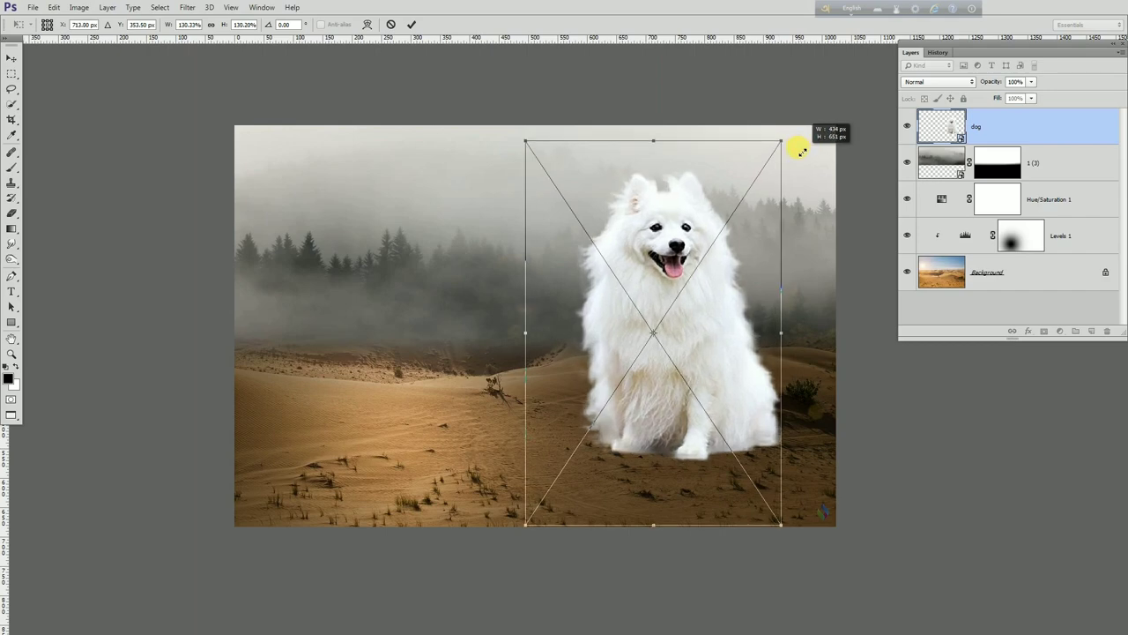
{"action": "left_click_drag", "start_coordinate": [652, 296], "coordinate": [690, 262]}
{"action": "right_click", "coordinate": [695, 291]}
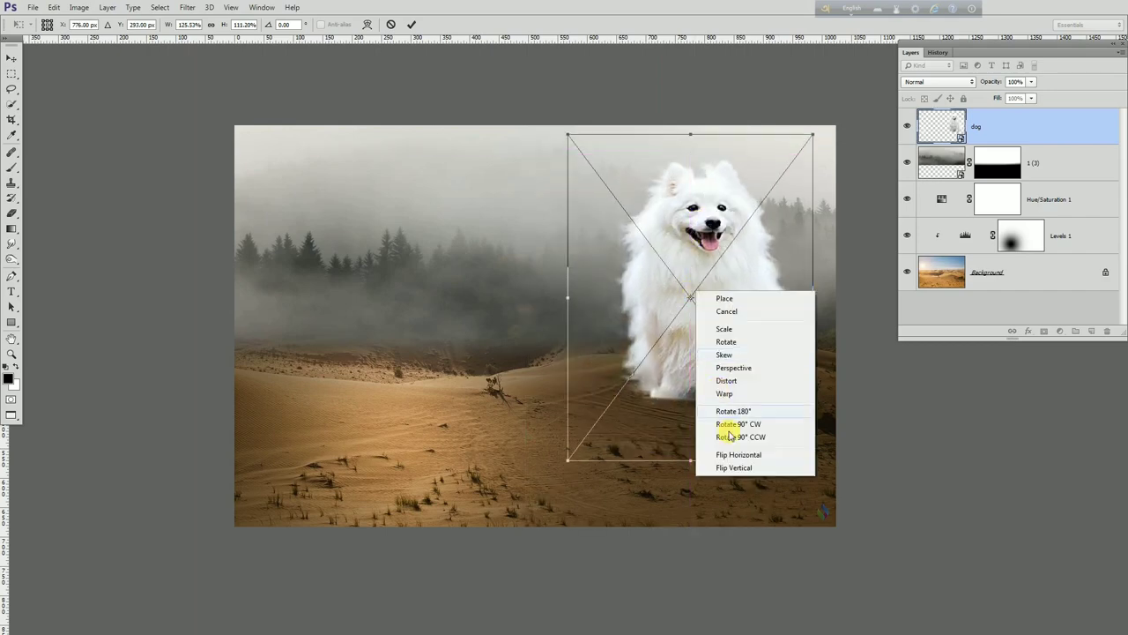
{"action": "left_click", "coordinate": [736, 452]}
{"action": "left_click_drag", "start_coordinate": [688, 320], "coordinate": [737, 311]}
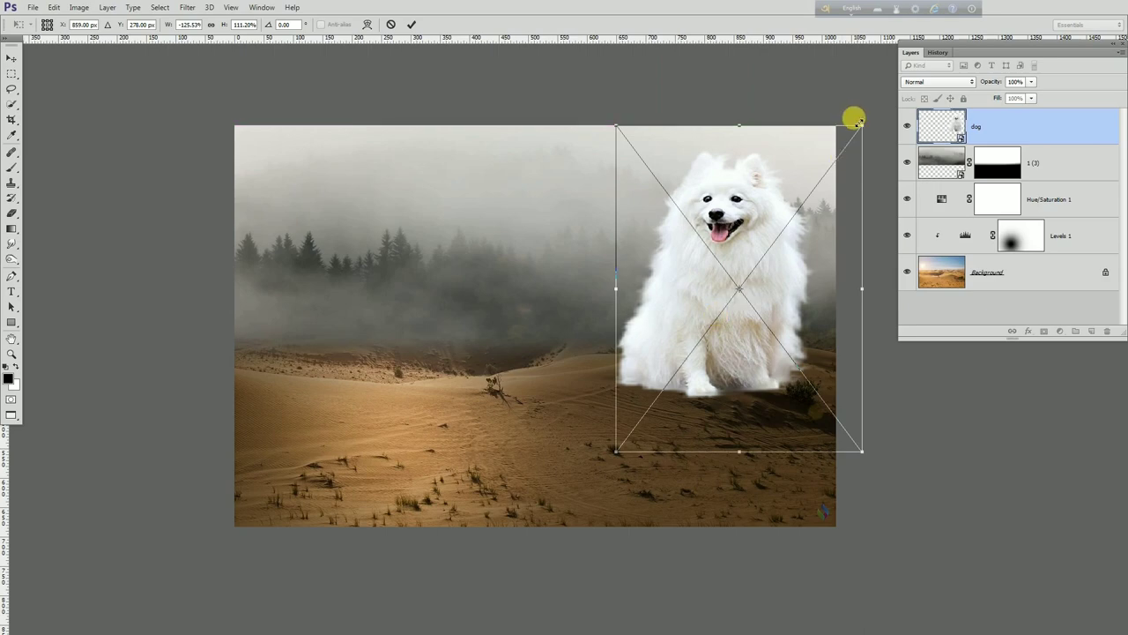
{"action": "left_click_drag", "start_coordinate": [859, 121], "coordinate": [867, 113]}
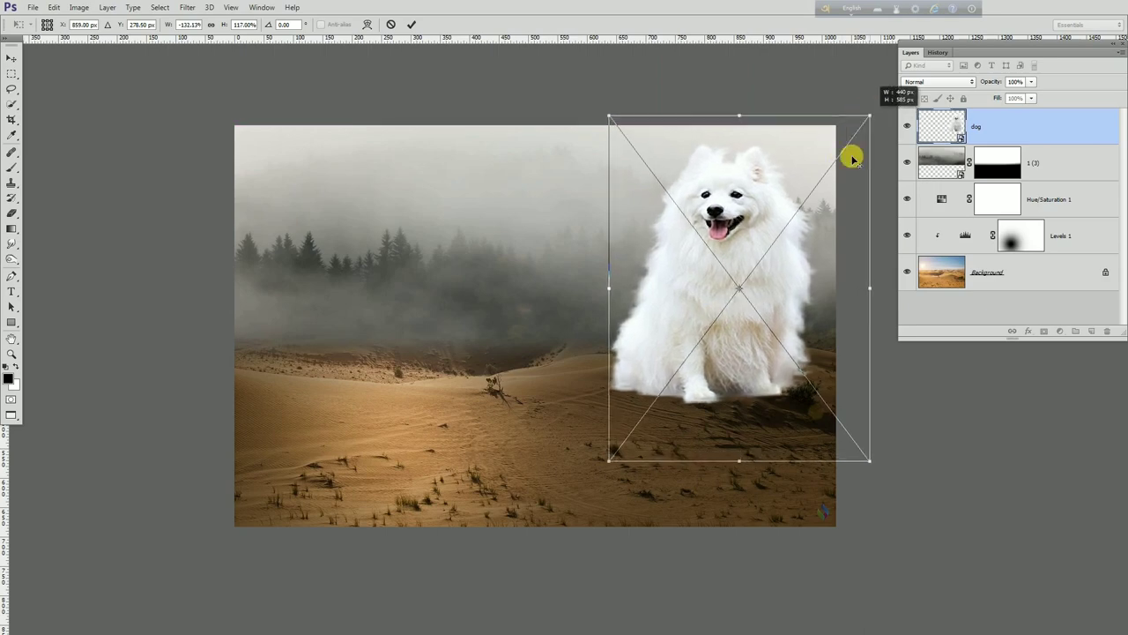
{"action": "left_click_drag", "start_coordinate": [815, 185], "coordinate": [803, 189]}
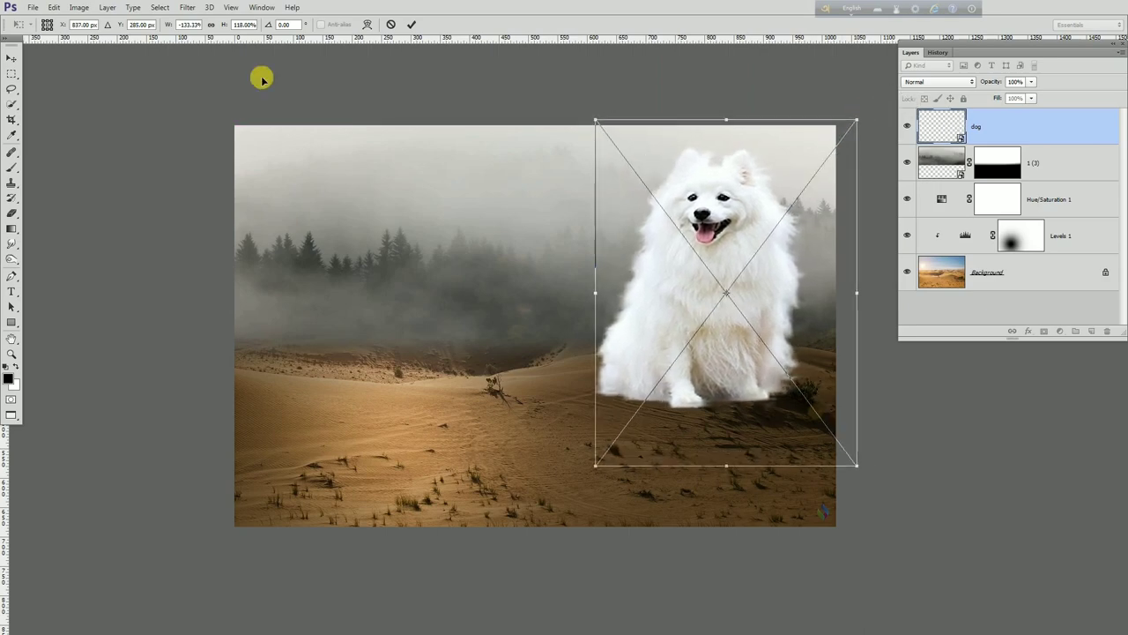
{"action": "left_click", "coordinate": [412, 25]}
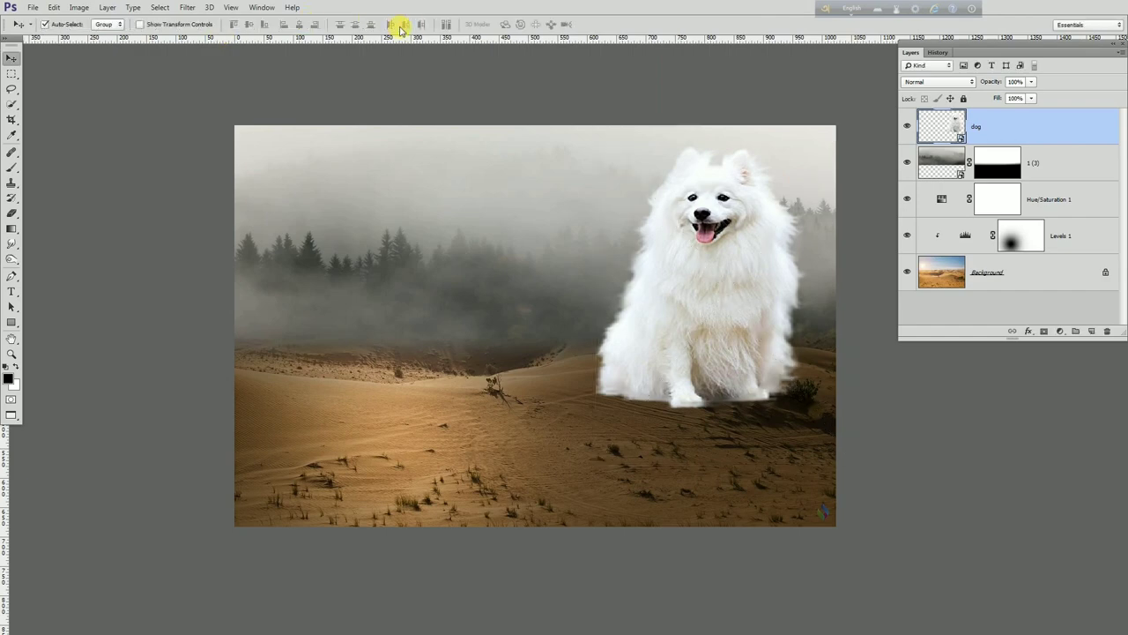
Step: Select the fog layer and set the foreground colour to light blue #3399ff
{"action": "left_click", "coordinate": [906, 163]}
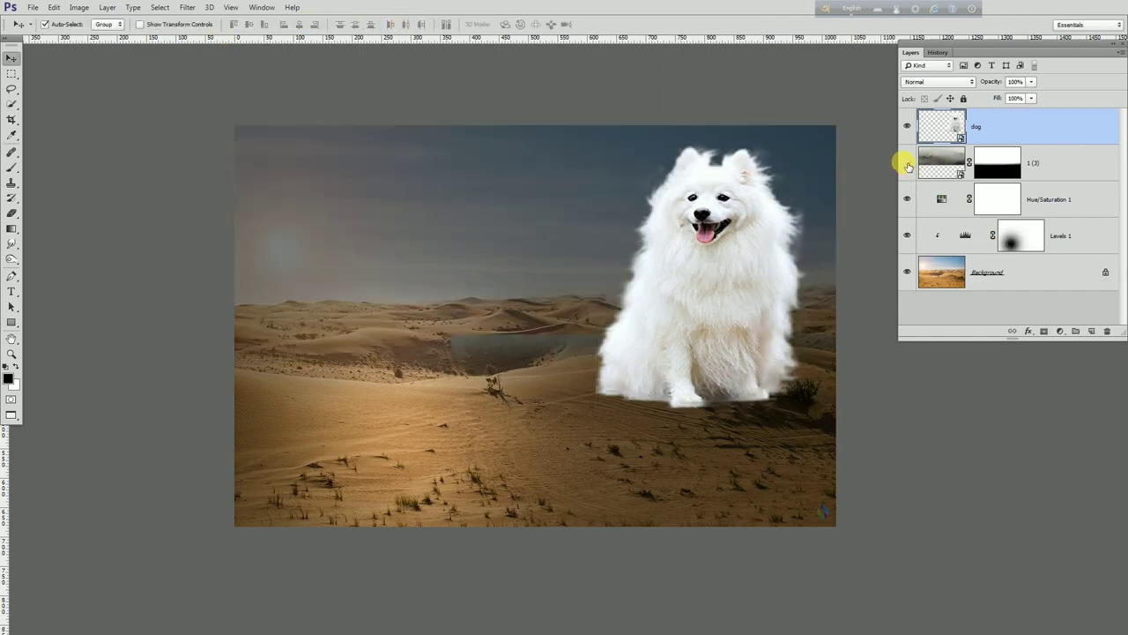
{"action": "left_click", "coordinate": [907, 163]}
{"action": "left_click", "coordinate": [1044, 170]}
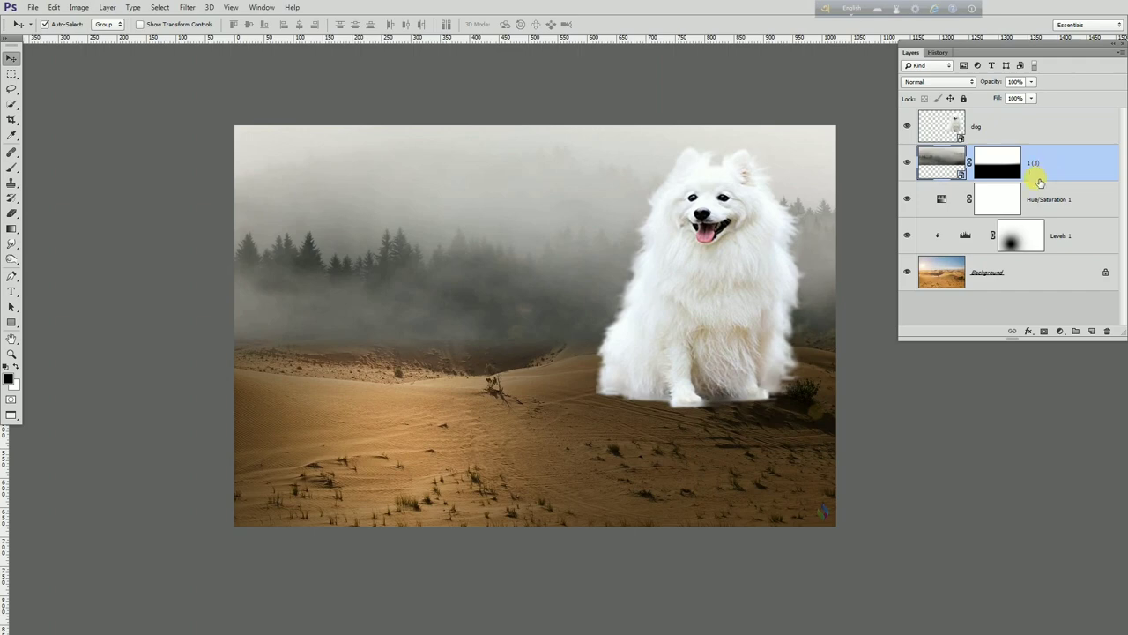
{"action": "left_click", "coordinate": [7, 377]}
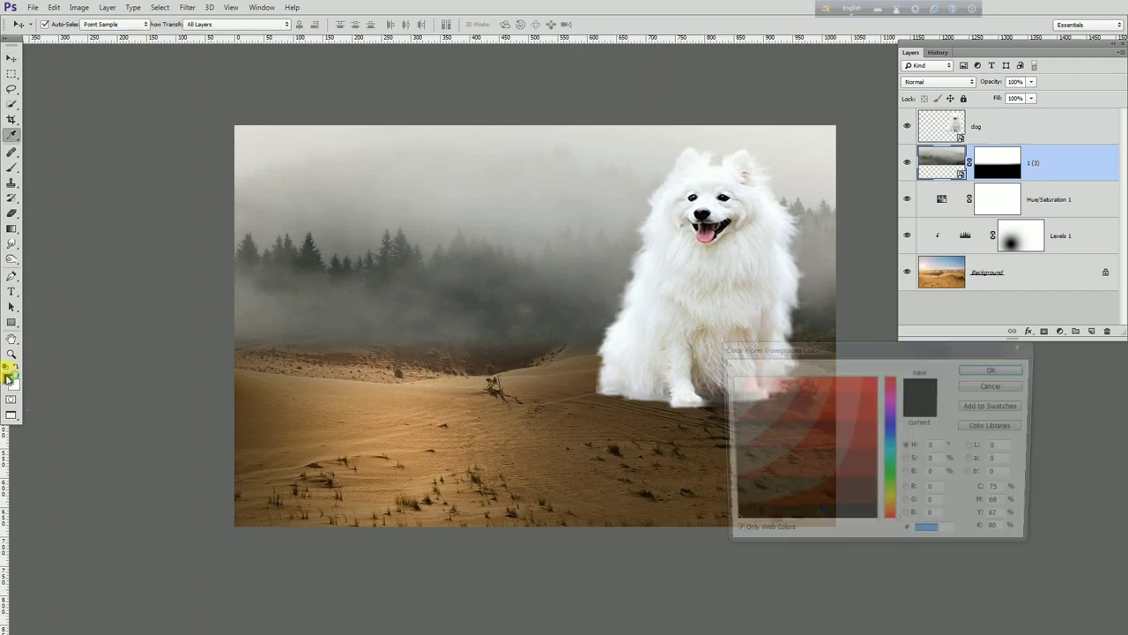
{"action": "left_click", "coordinate": [890, 434]}
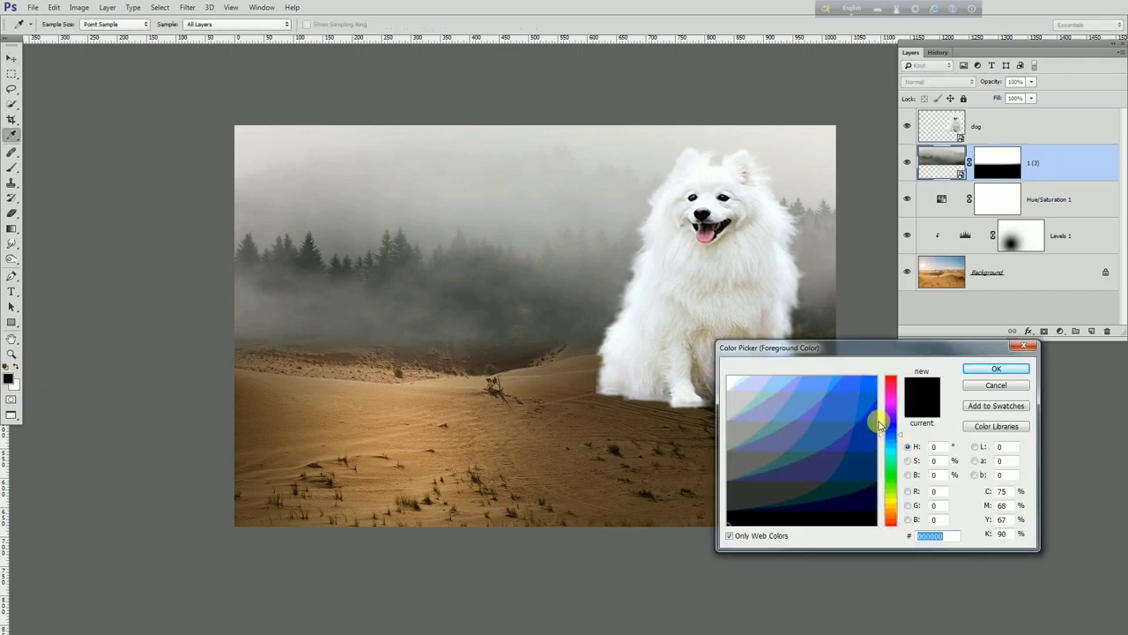
{"action": "left_click", "coordinate": [831, 380]}
{"action": "left_click", "coordinate": [998, 368]}
Step: Create Layer 1 and paint soft blue strokes over the upper sky
{"action": "key", "text": "v"}
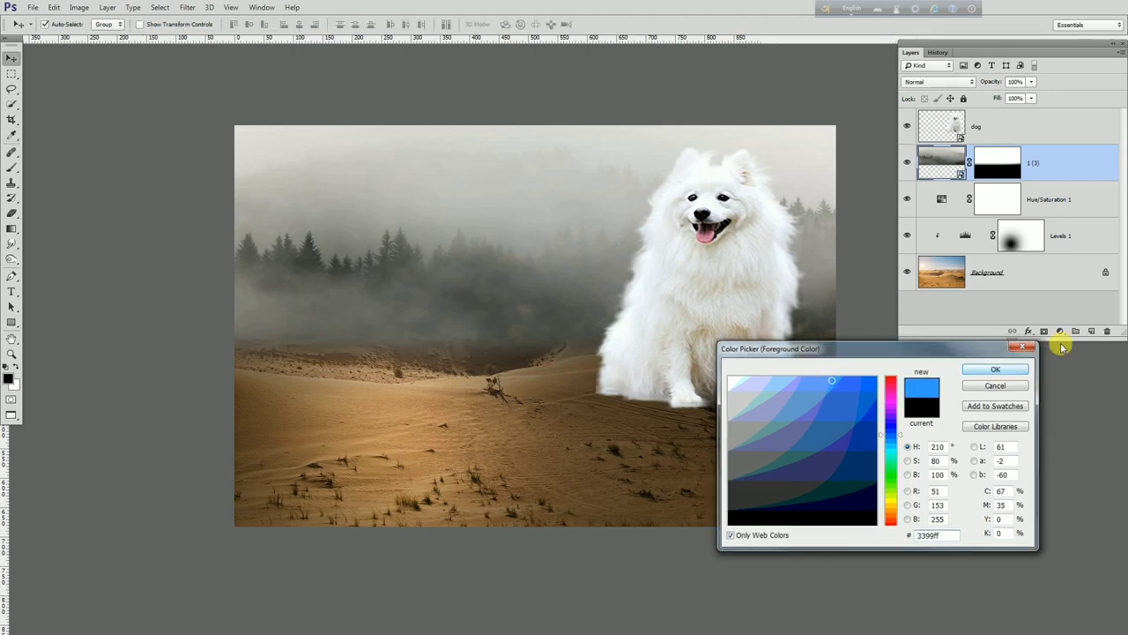
{"action": "left_click", "coordinate": [1090, 330]}
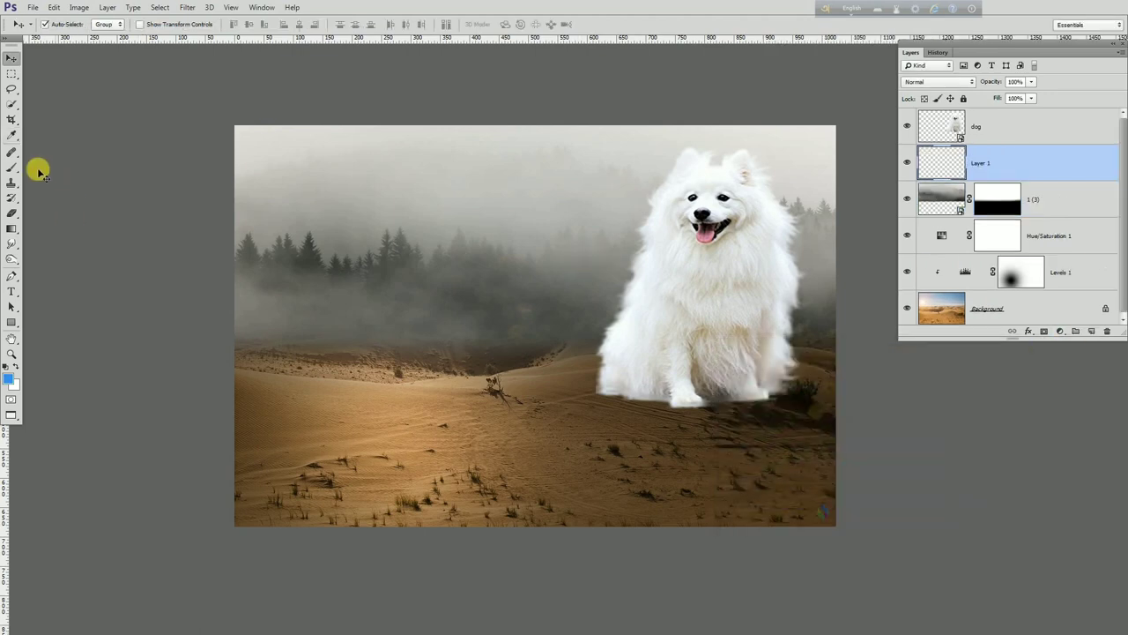
{"action": "left_click", "coordinate": [11, 166]}
{"action": "left_click", "coordinate": [580, 94]}
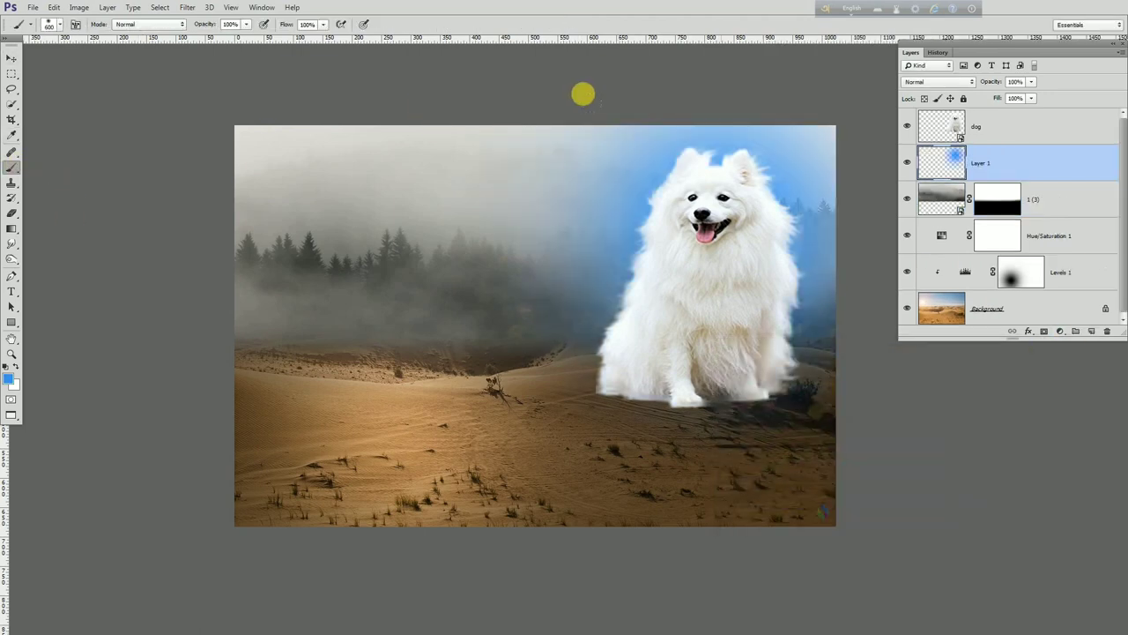
{"action": "left_click", "coordinate": [323, 50]}
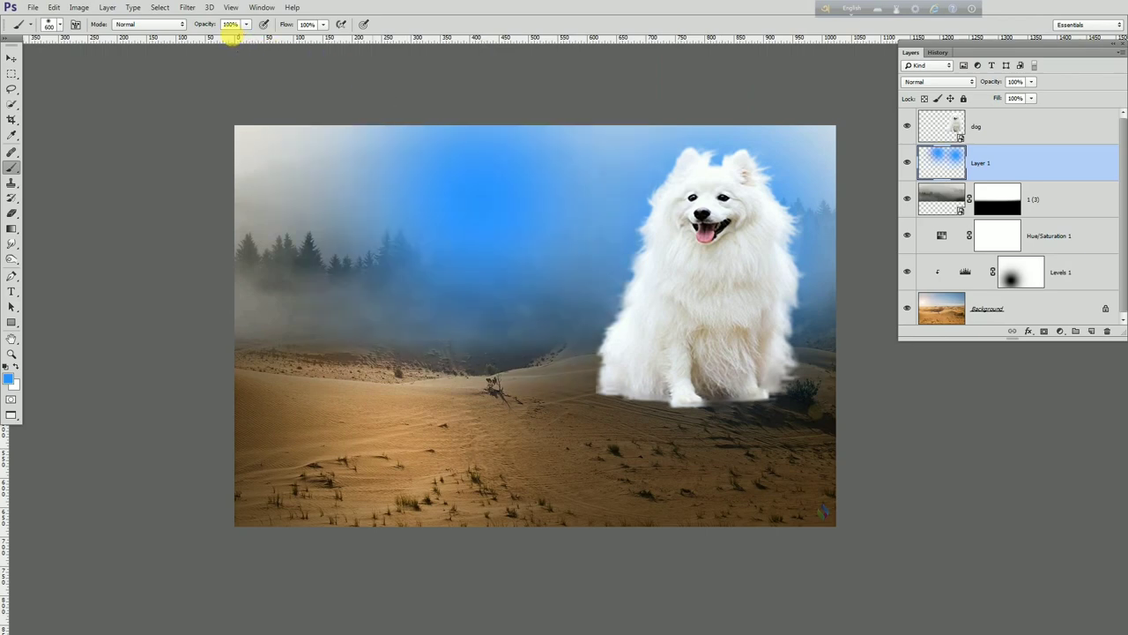
Step: Lower Layer 1's fill to 26% and add more blue to the upper-left sky
{"action": "left_click", "coordinate": [1031, 98]}
{"action": "left_click_drag", "start_coordinate": [1009, 115], "coordinate": [986, 115]}
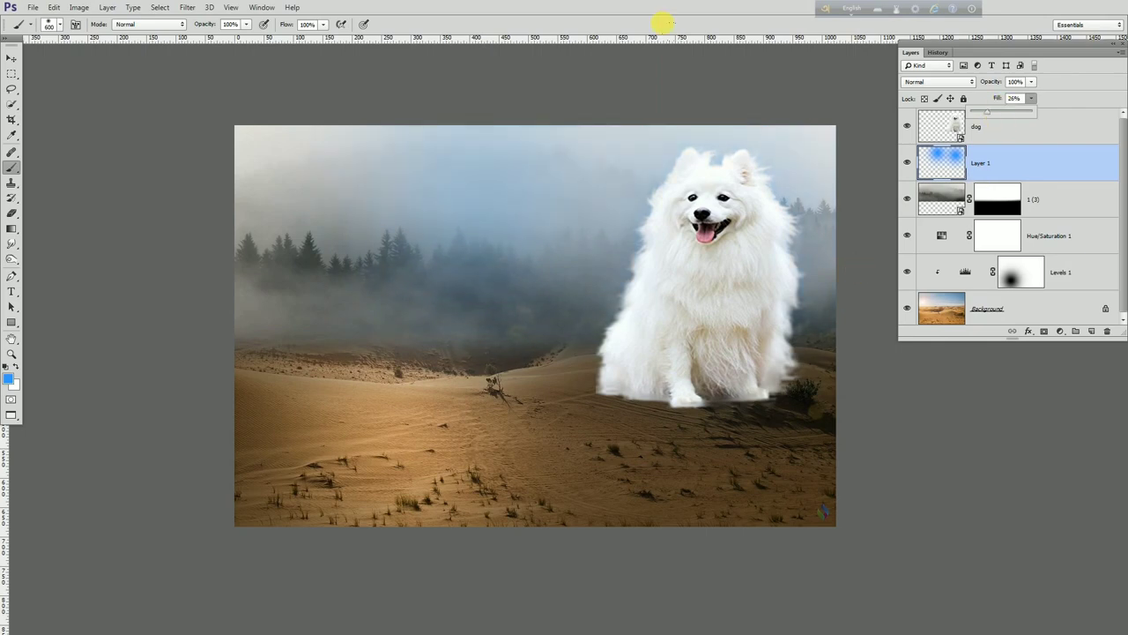
{"action": "left_click", "coordinate": [919, 172]}
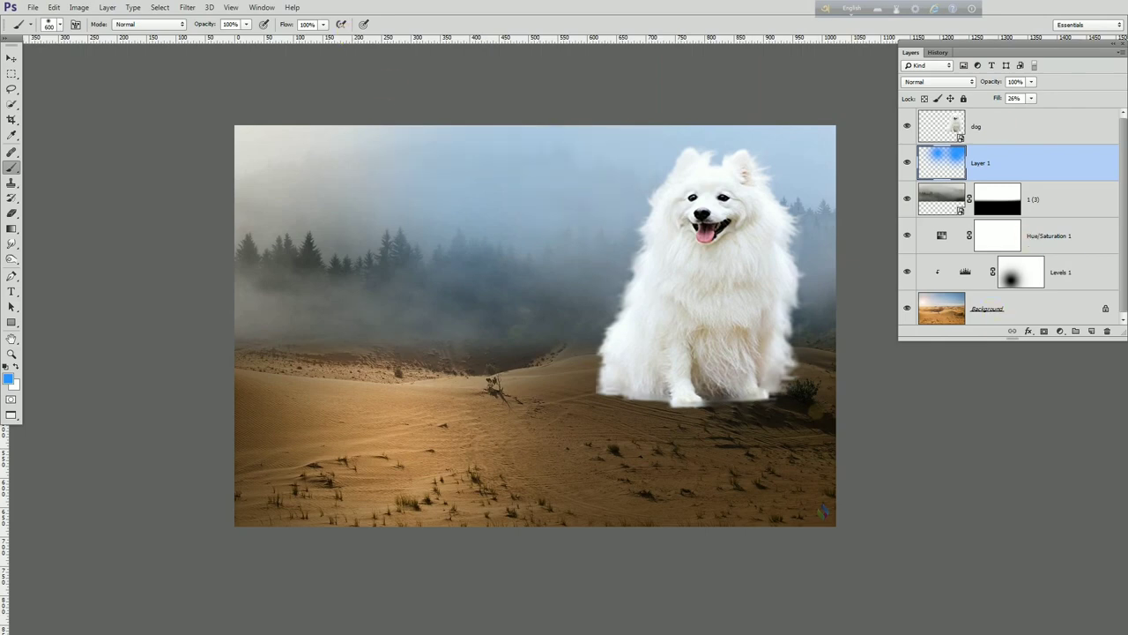
{"action": "left_click_drag", "start_coordinate": [423, 137], "coordinate": [256, 137]}
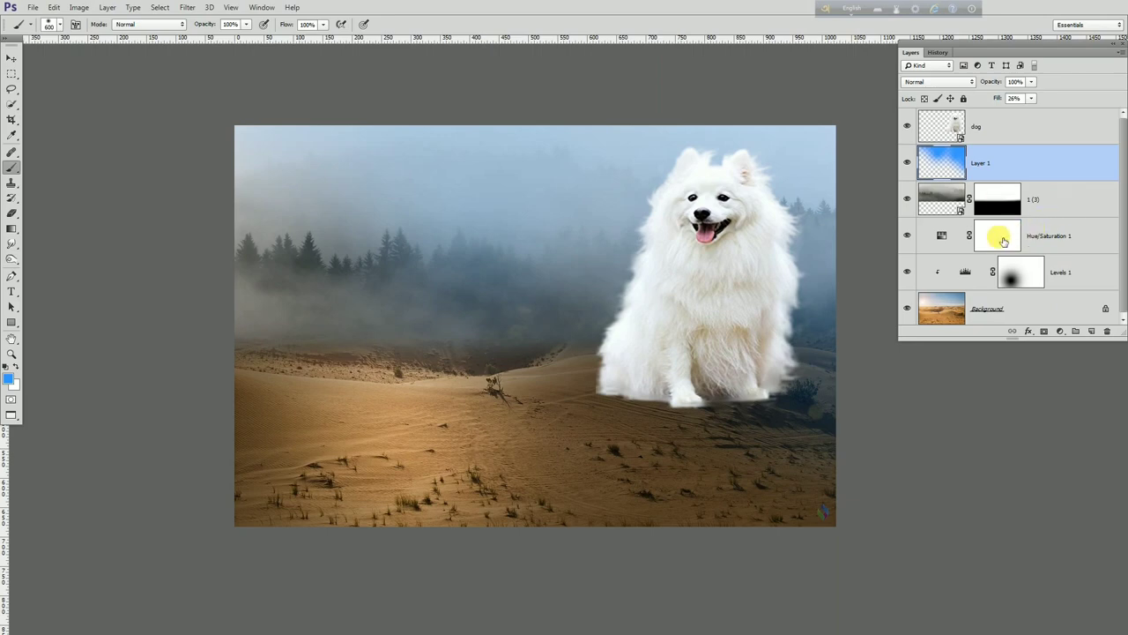
{"action": "left_click", "coordinate": [999, 127]}
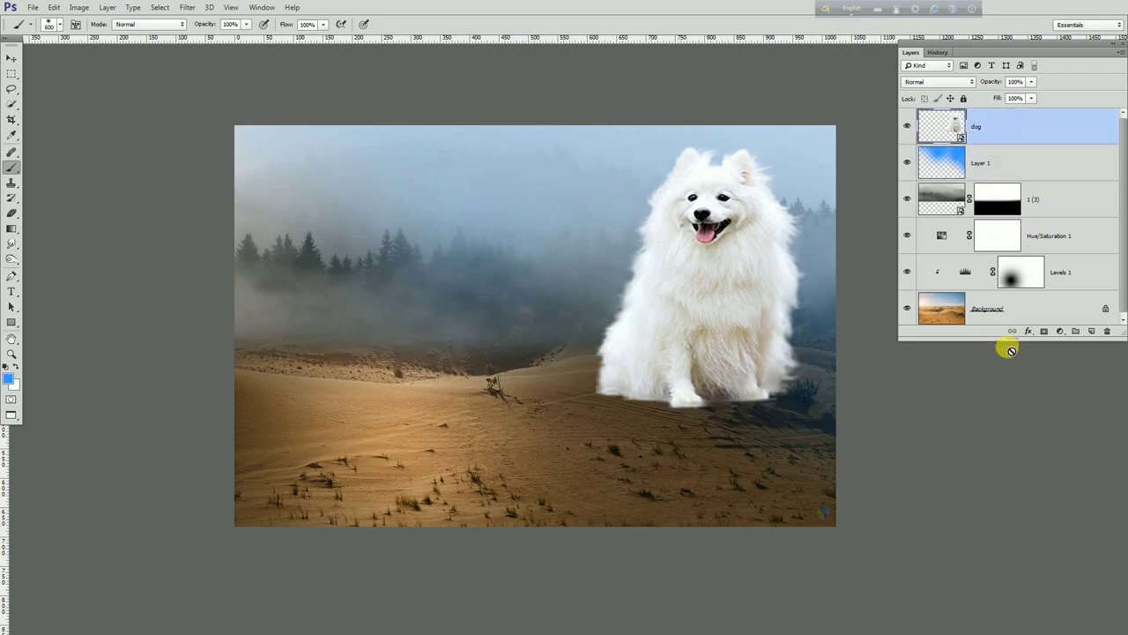
Step: Add a mask to the dog layer and paint soft black along the paws to fade them into sand
{"action": "left_click", "coordinate": [1044, 331]}
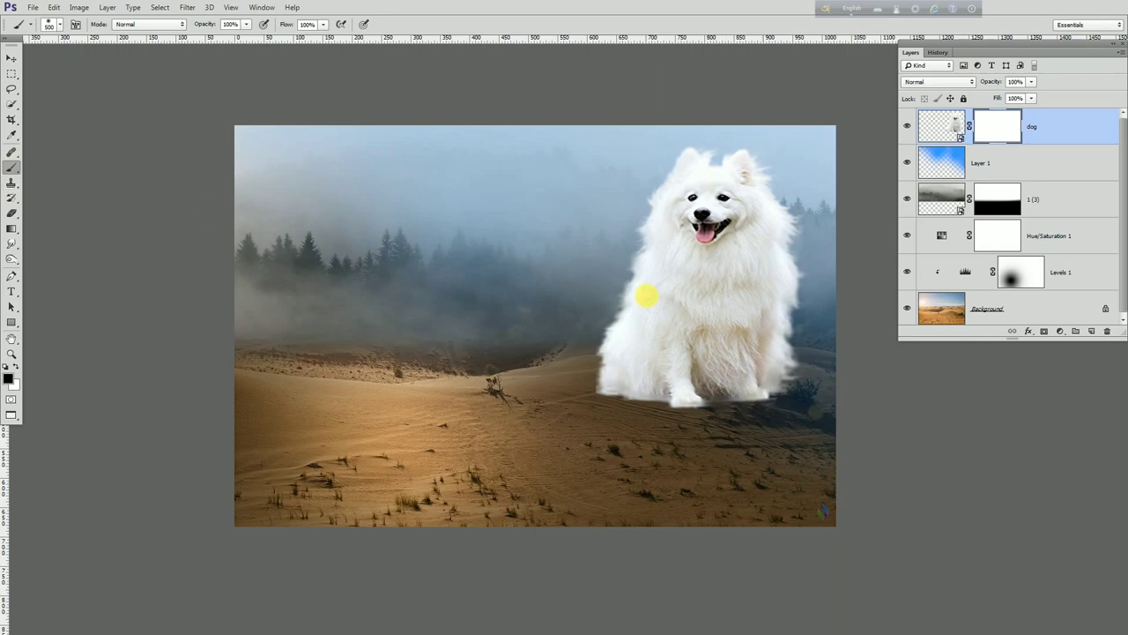
{"action": "scroll", "coordinate": [776, 392], "scroll_direction": "up", "scroll_amount": 2}
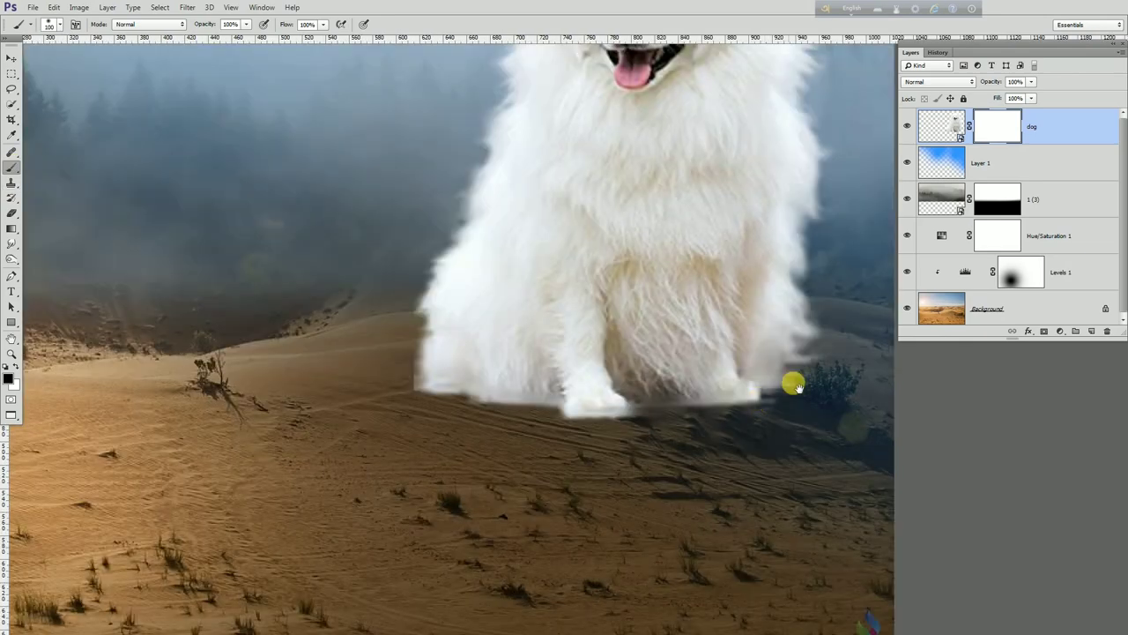
{"action": "left_click_drag", "start_coordinate": [793, 385], "coordinate": [735, 423]}
{"action": "key", "text": "bracketleft"}
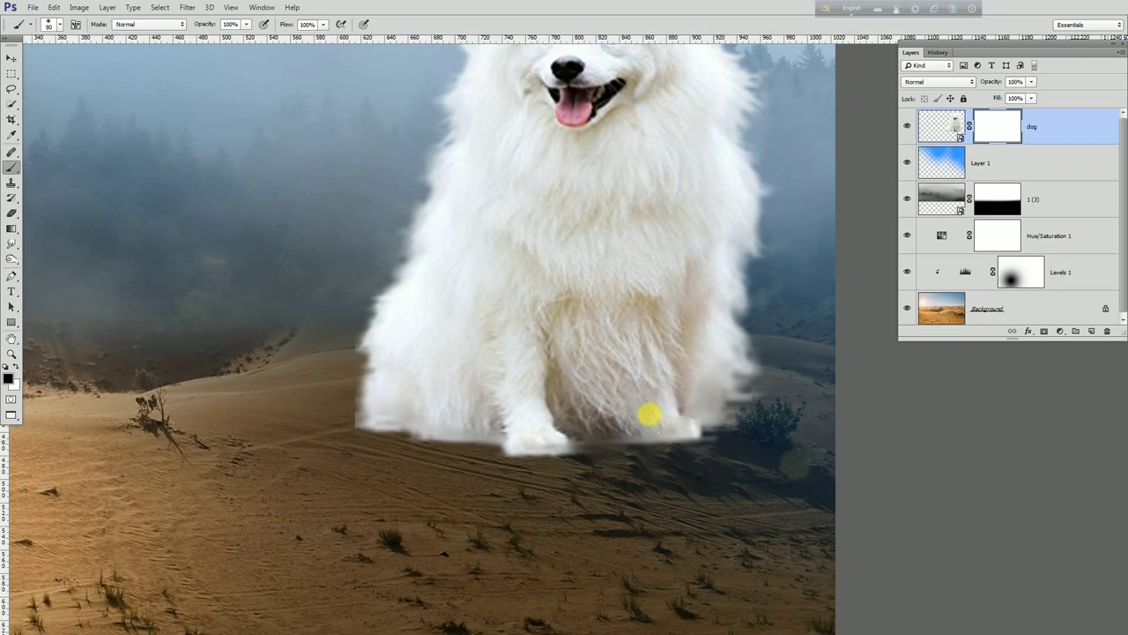
{"action": "mouse_move", "coordinate": [647, 411]}
{"action": "left_mouse_down"}
{"action": "mouse_move", "coordinate": [435, 453]}
{"action": "mouse_move", "coordinate": [475, 443]}
{"action": "mouse_move", "coordinate": [360, 435]}
{"action": "mouse_move", "coordinate": [316, 417]}
{"action": "mouse_move", "coordinate": [341, 446]}
{"action": "left_mouse_up"}
{"action": "key", "text": "bracketleft"}
{"action": "key", "text": "bracketleft"}
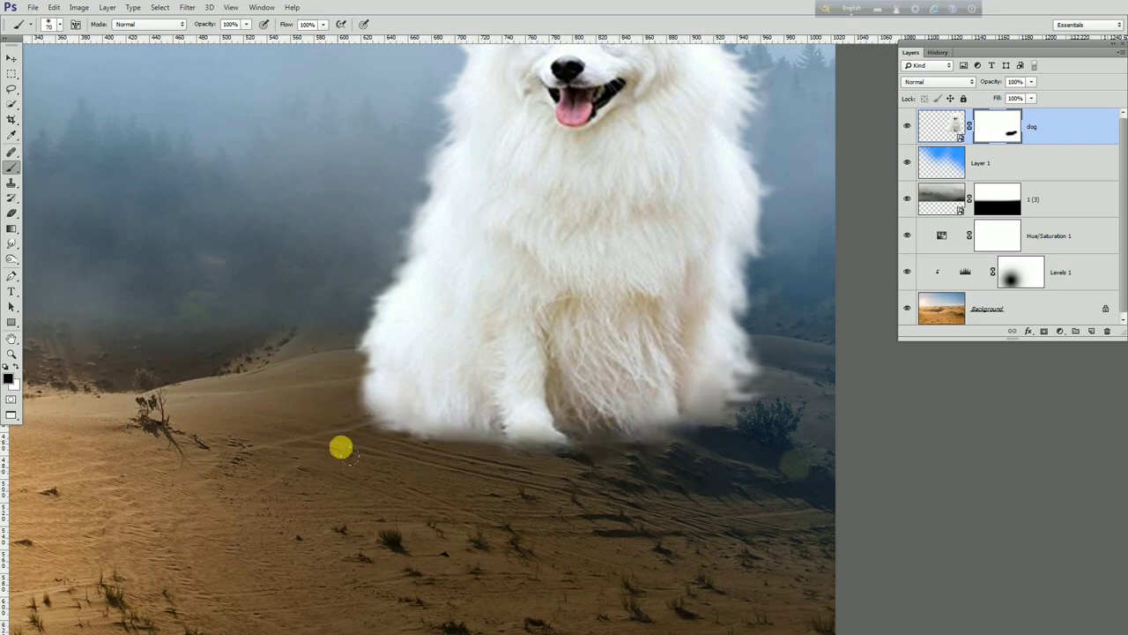
{"action": "left_click_drag", "start_coordinate": [742, 385], "coordinate": [520, 448]}
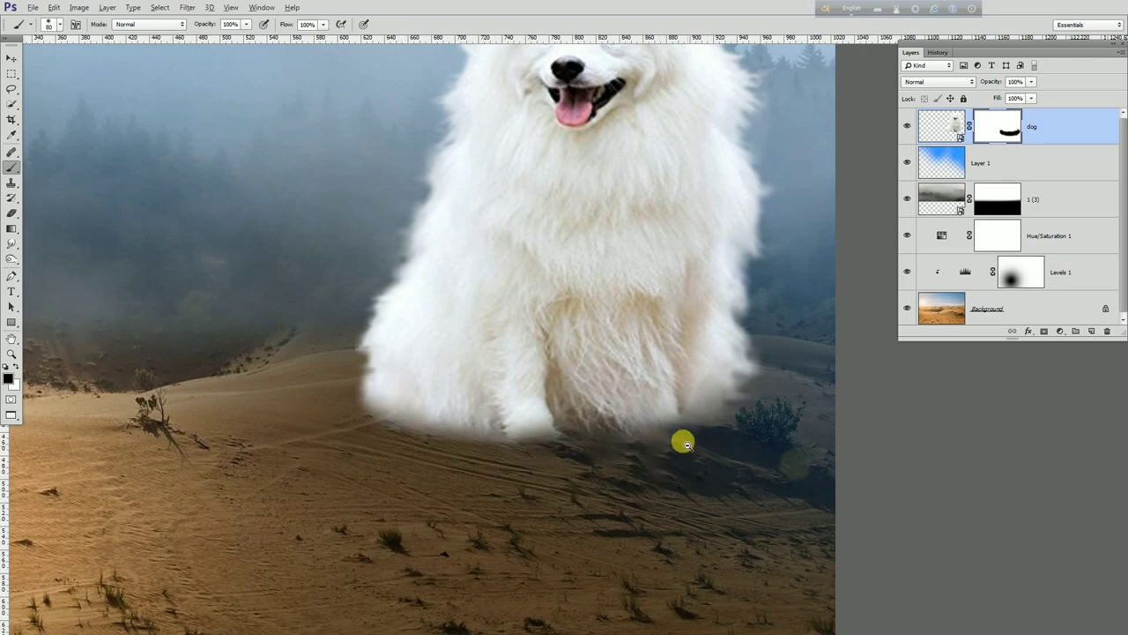
{"action": "key", "text": "ctrl+minus"}
{"action": "left_click_drag", "start_coordinate": [693, 431], "coordinate": [728, 438]}
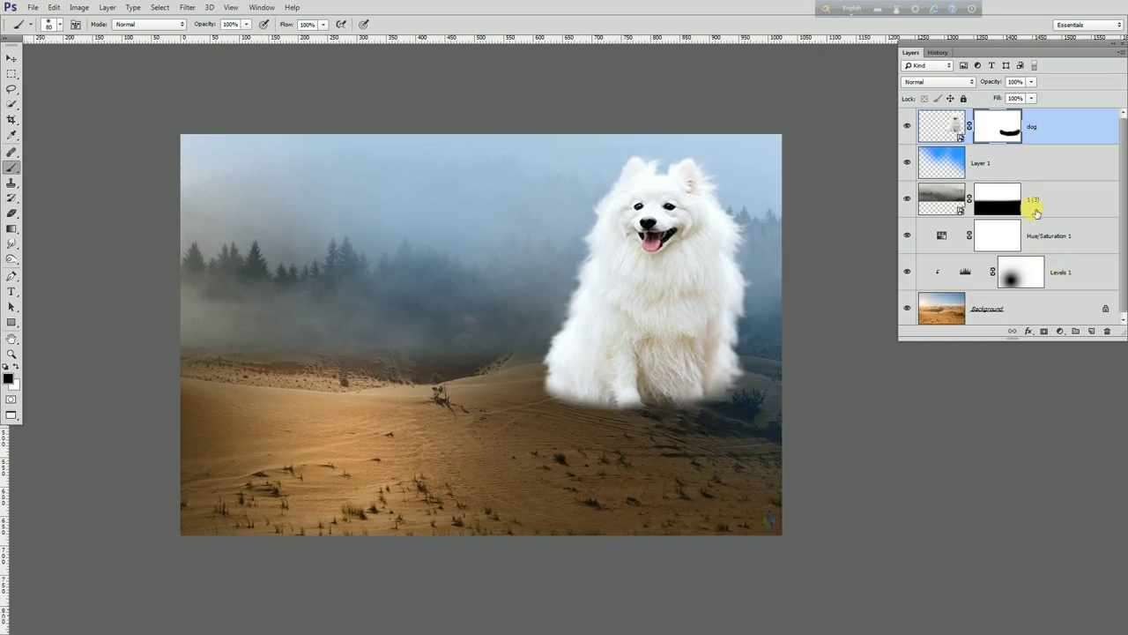
Step: Create Layer 2 and set up a large soft black brush, undoing a test blot
{"action": "left_click", "coordinate": [1092, 332]}
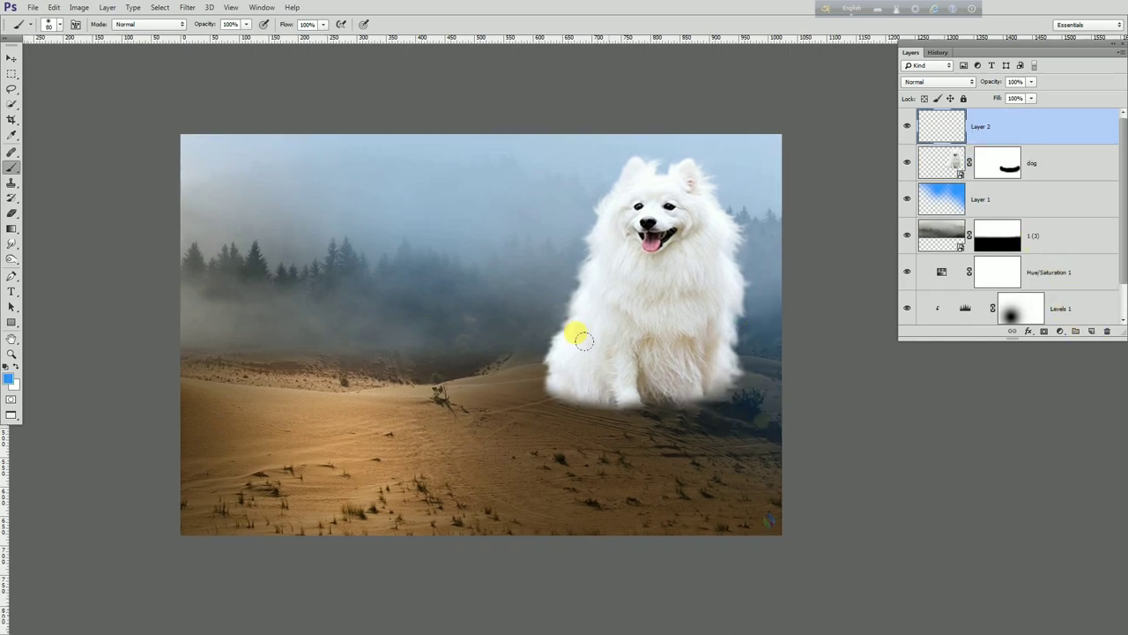
{"action": "key", "text": "bracketright"}
{"action": "key", "text": "bracketright"}
{"action": "key", "text": "bracketright"}
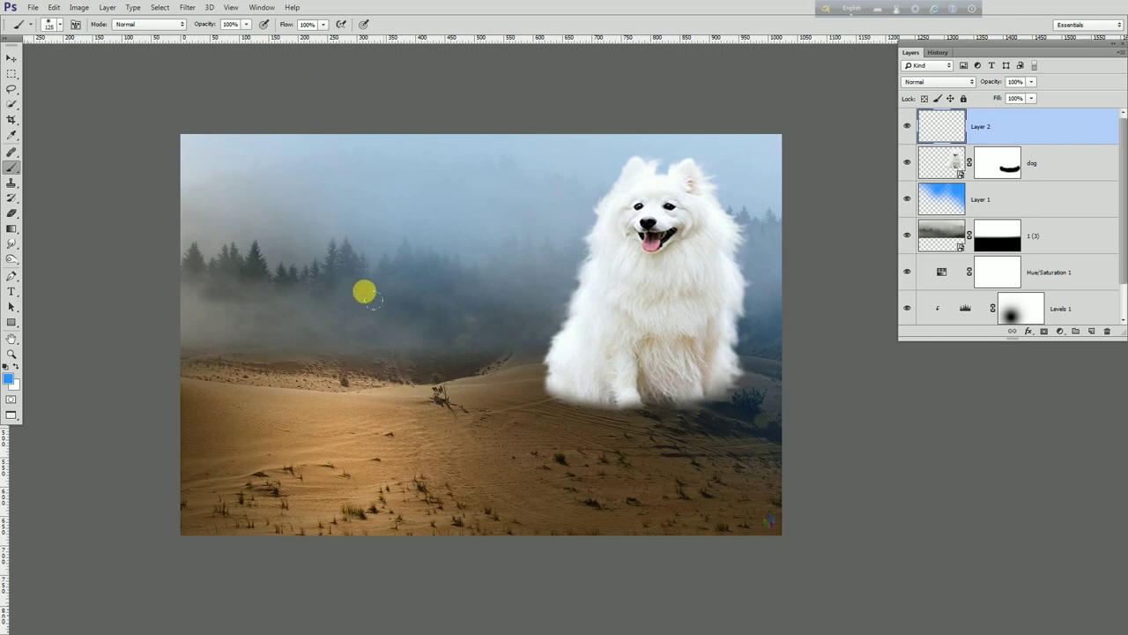
{"action": "left_click", "coordinate": [15, 367]}
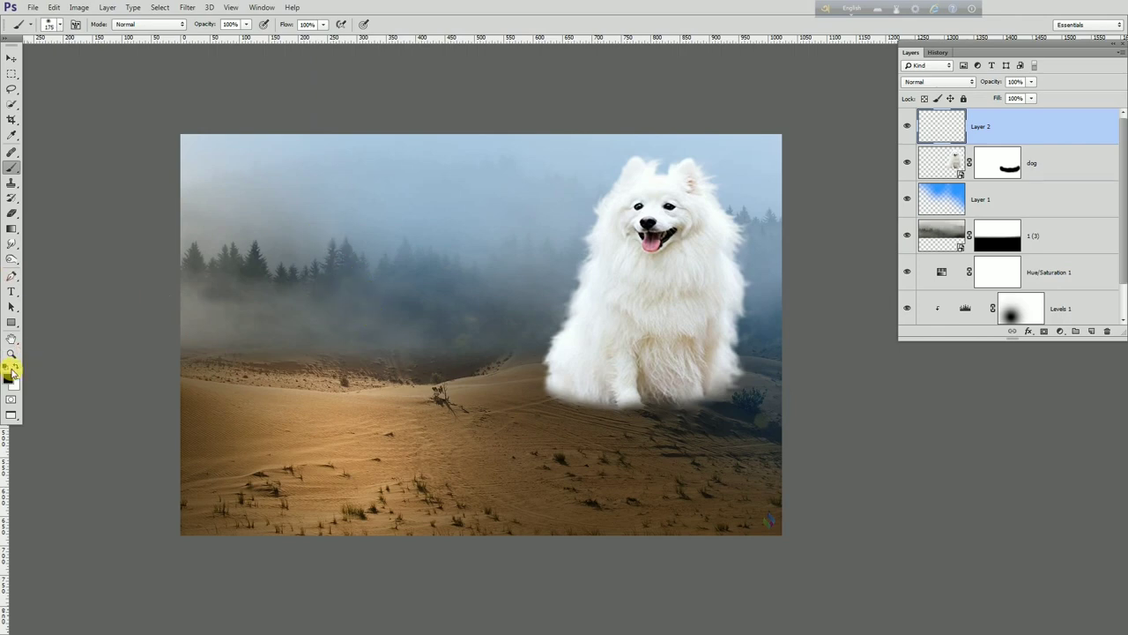
{"action": "left_click", "coordinate": [14, 370]}
{"action": "key", "text": "bracketright"}
{"action": "key", "text": "bracketright"}
{"action": "mouse_move", "coordinate": [481, 365]}
{"action": "left_mouse_down"}
{"action": "mouse_move", "coordinate": [388, 419]}
{"action": "mouse_move", "coordinate": [392, 441]}
{"action": "left_mouse_up"}
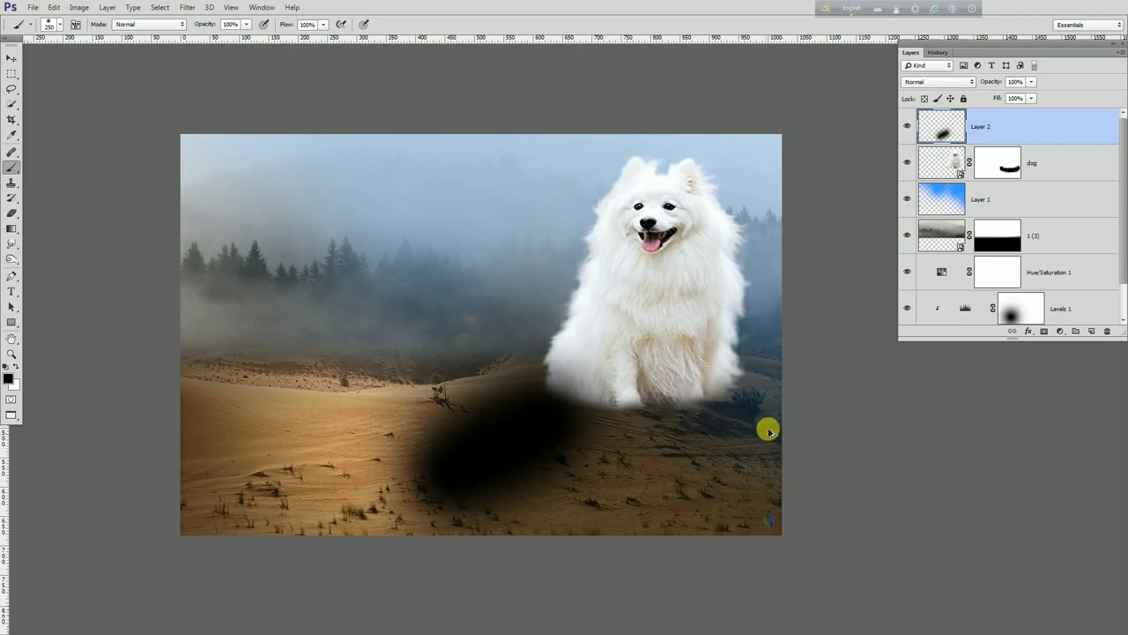
{"action": "key", "text": "ctrl+z"}
Step: Move Layer 2 beneath the dog and paint a shadow at 32% opacity, 54% flow, 23% fill
{"action": "mouse_move", "coordinate": [1057, 130]}
{"action": "left_mouse_down"}
{"action": "mouse_move", "coordinate": [1055, 161]}
{"action": "mouse_move", "coordinate": [1032, 171]}
{"action": "left_mouse_up"}
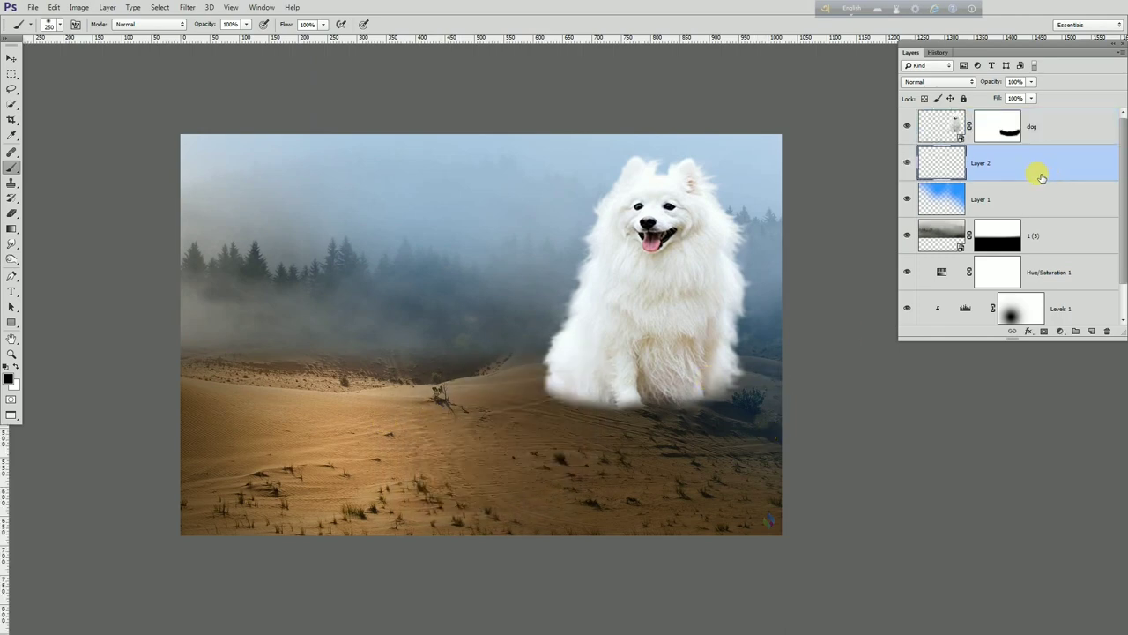
{"action": "mouse_move", "coordinate": [521, 350]}
{"action": "left_mouse_down"}
{"action": "mouse_move", "coordinate": [436, 409]}
{"action": "mouse_move", "coordinate": [573, 435]}
{"action": "left_mouse_up"}
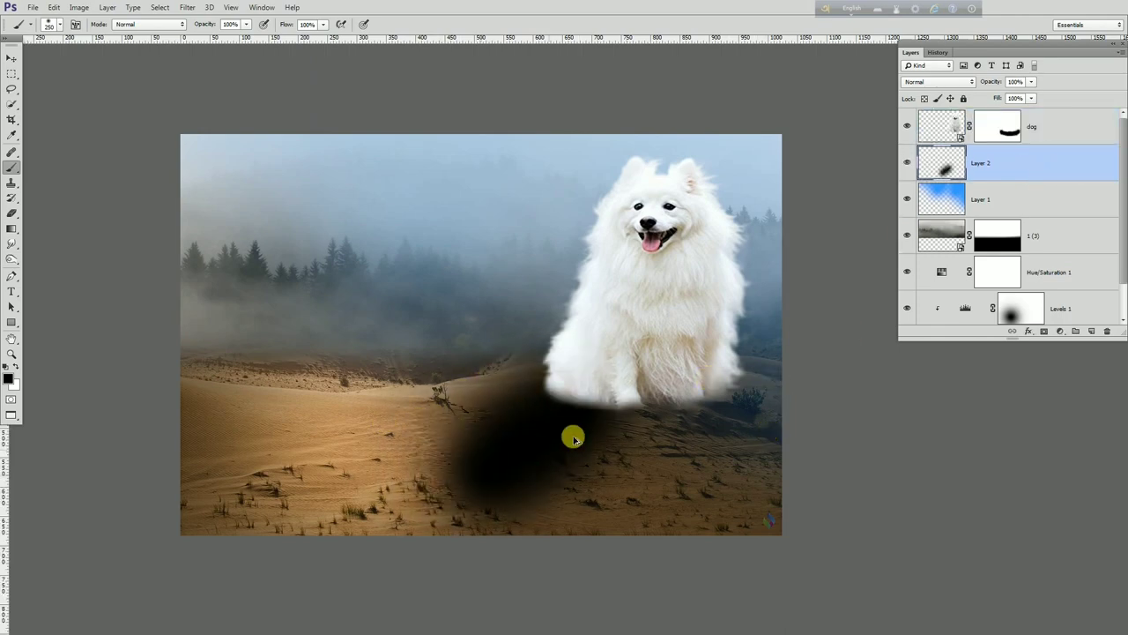
{"action": "key", "text": "ctrl+z"}
{"action": "left_click", "coordinate": [246, 23]}
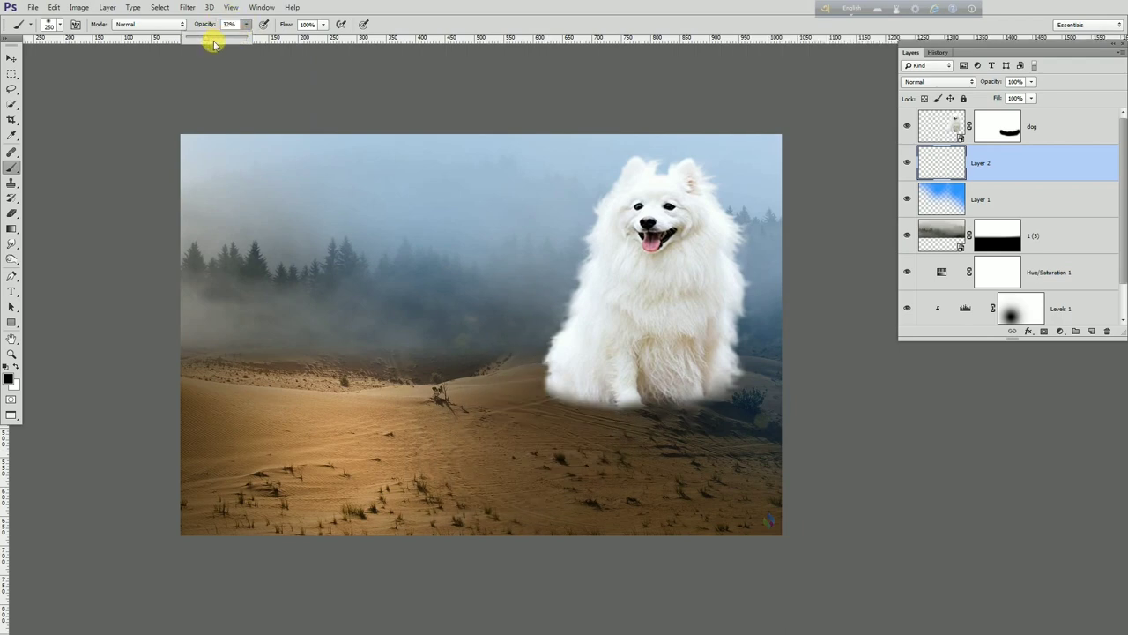
{"action": "left_click", "coordinate": [323, 23]}
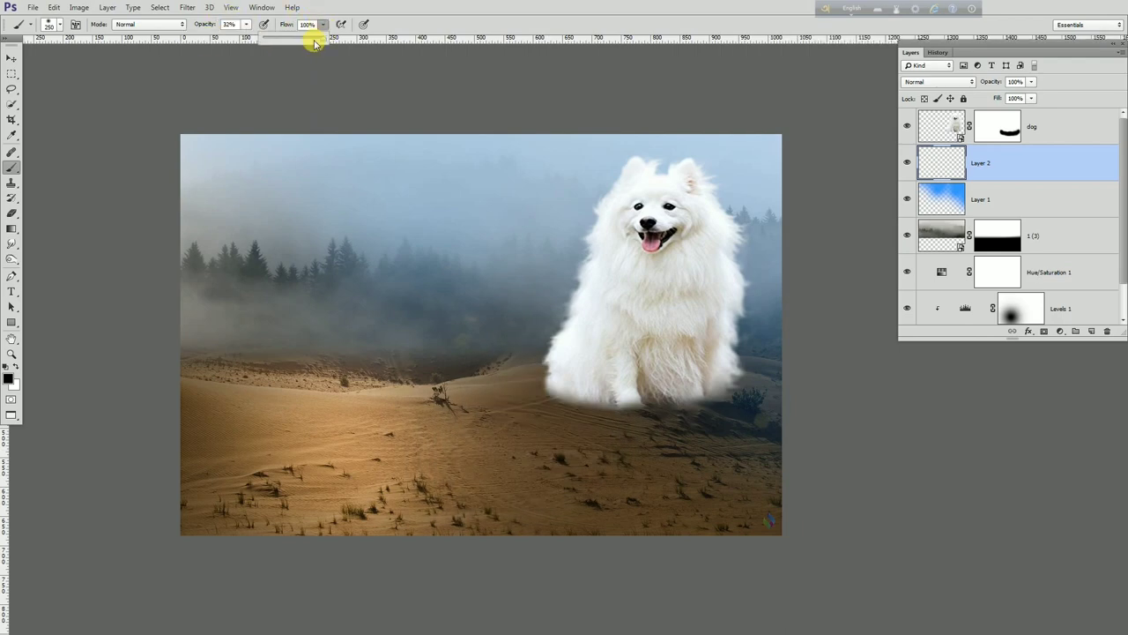
{"action": "left_click", "coordinate": [487, 352]}
{"action": "mouse_move", "coordinate": [443, 403]}
{"action": "left_mouse_down"}
{"action": "mouse_move", "coordinate": [402, 433]}
{"action": "mouse_move", "coordinate": [446, 450]}
{"action": "mouse_move", "coordinate": [640, 350]}
{"action": "mouse_move", "coordinate": [743, 361]}
{"action": "mouse_move", "coordinate": [584, 511]}
{"action": "mouse_move", "coordinate": [483, 448]}
{"action": "mouse_move", "coordinate": [166, 576]}
{"action": "mouse_move", "coordinate": [468, 368]}
{"action": "mouse_move", "coordinate": [270, 512]}
{"action": "left_mouse_up"}
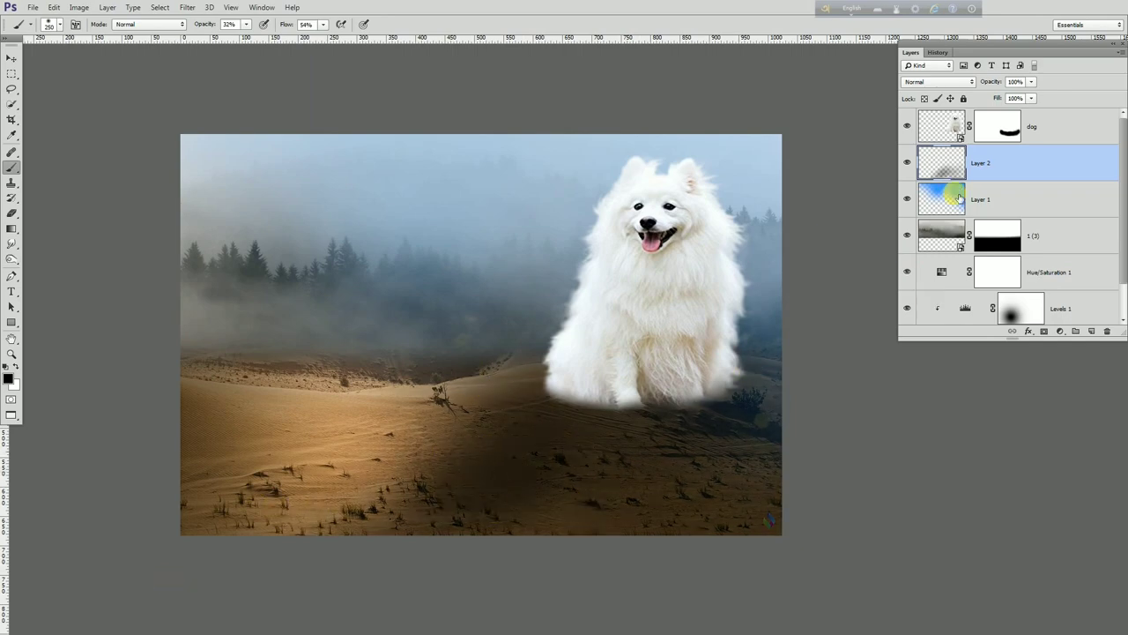
{"action": "left_click", "coordinate": [1032, 101]}
{"action": "left_click_drag", "start_coordinate": [1033, 112], "coordinate": [1001, 112]}
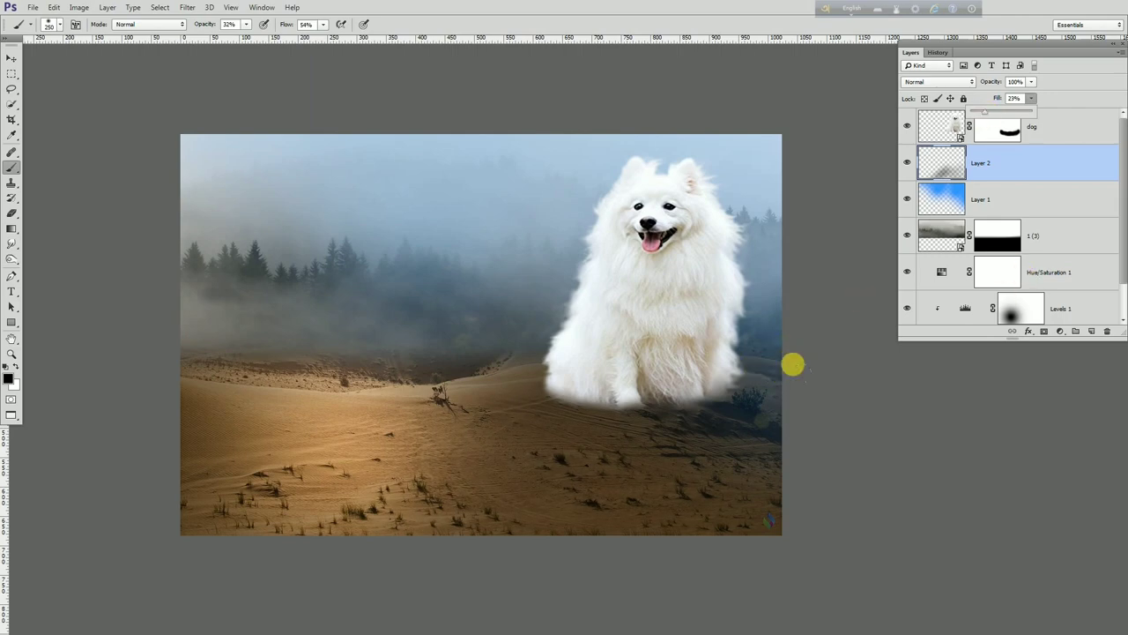
Step: Add a Levels adjustment clipped to the dog layer with output white lowered to 123
{"action": "left_click", "coordinate": [994, 128]}
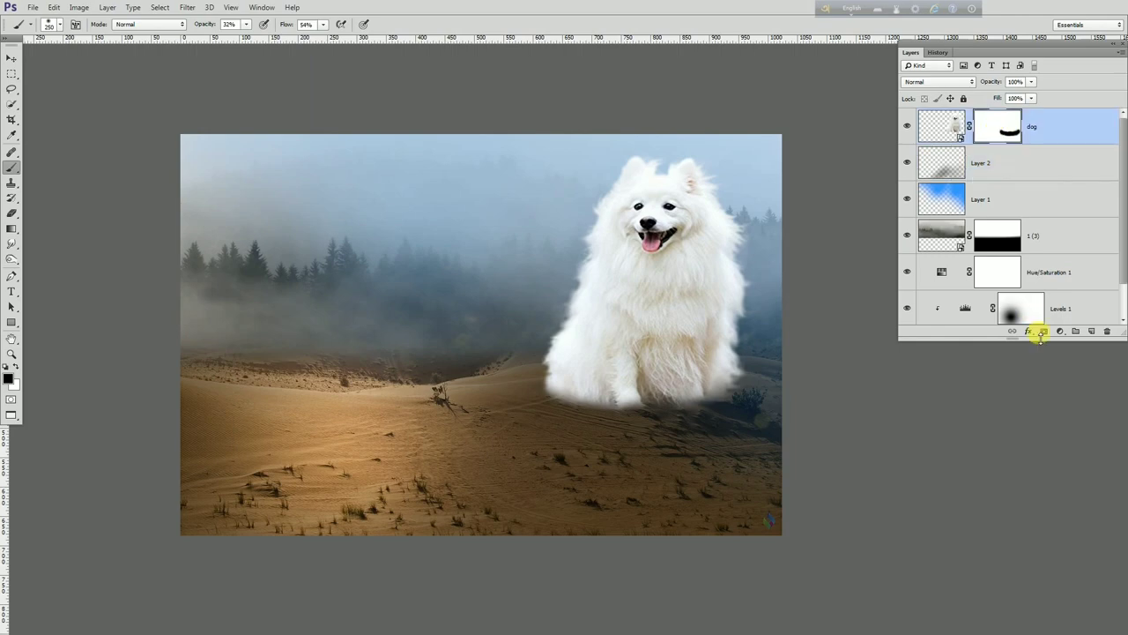
{"action": "left_click", "coordinate": [1061, 331]}
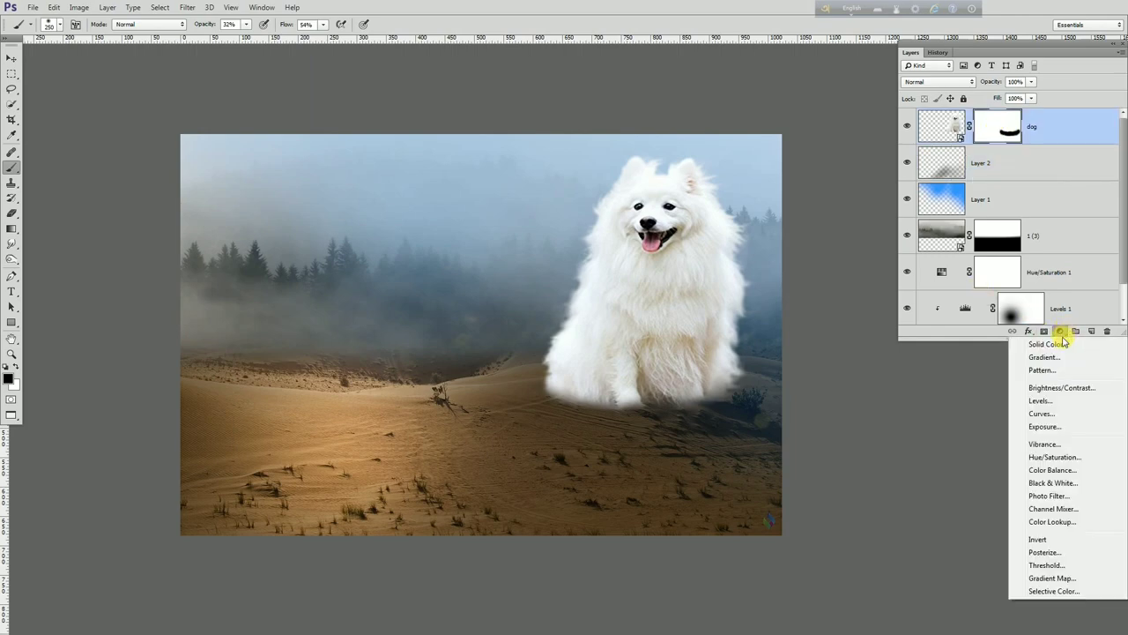
{"action": "left_click", "coordinate": [1040, 400]}
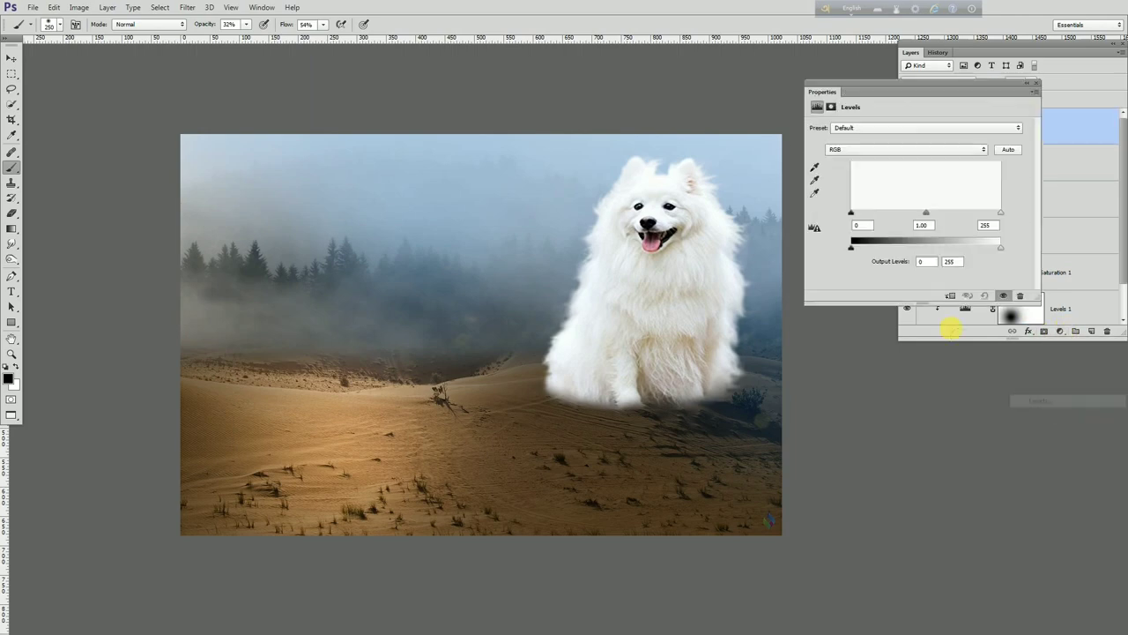
{"action": "left_click", "coordinate": [951, 295]}
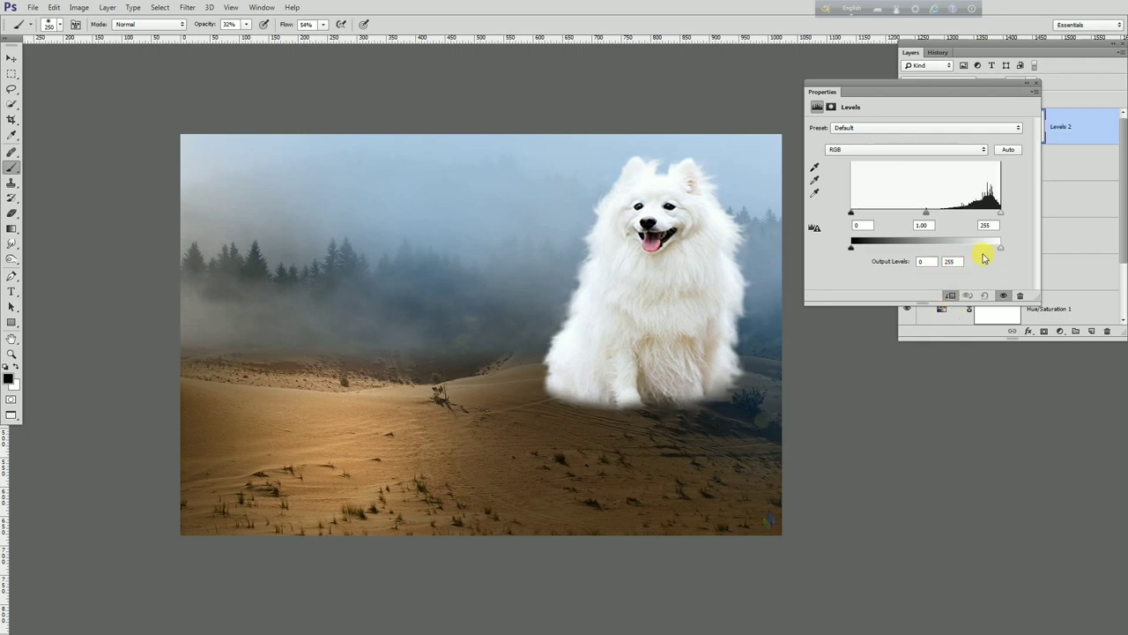
{"action": "left_click_drag", "start_coordinate": [1000, 251], "coordinate": [928, 255]}
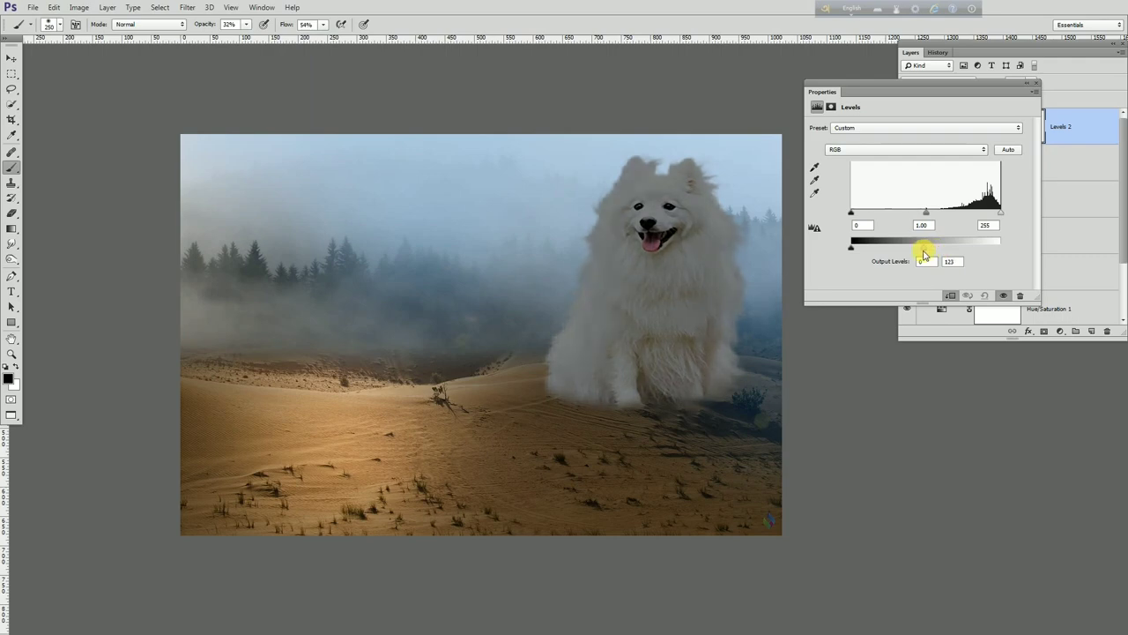
{"action": "left_click", "coordinate": [1038, 85]}
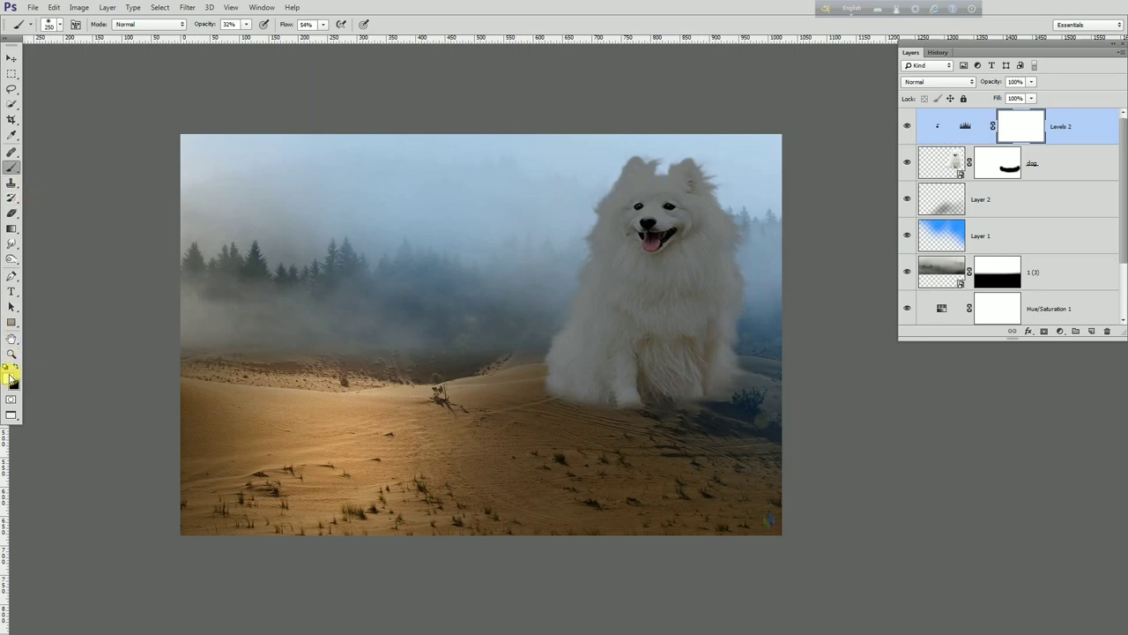
Step: Set black as the colour and lower brush opacity to 26% for the Levels 2 mask
{"action": "left_click", "coordinate": [16, 365]}
{"action": "mouse_move", "coordinate": [697, 179]}
{"action": "left_mouse_down"}
{"action": "mouse_move", "coordinate": [614, 181]}
{"action": "mouse_move", "coordinate": [586, 170]}
{"action": "left_mouse_up"}
{"action": "left_click", "coordinate": [325, 26]}
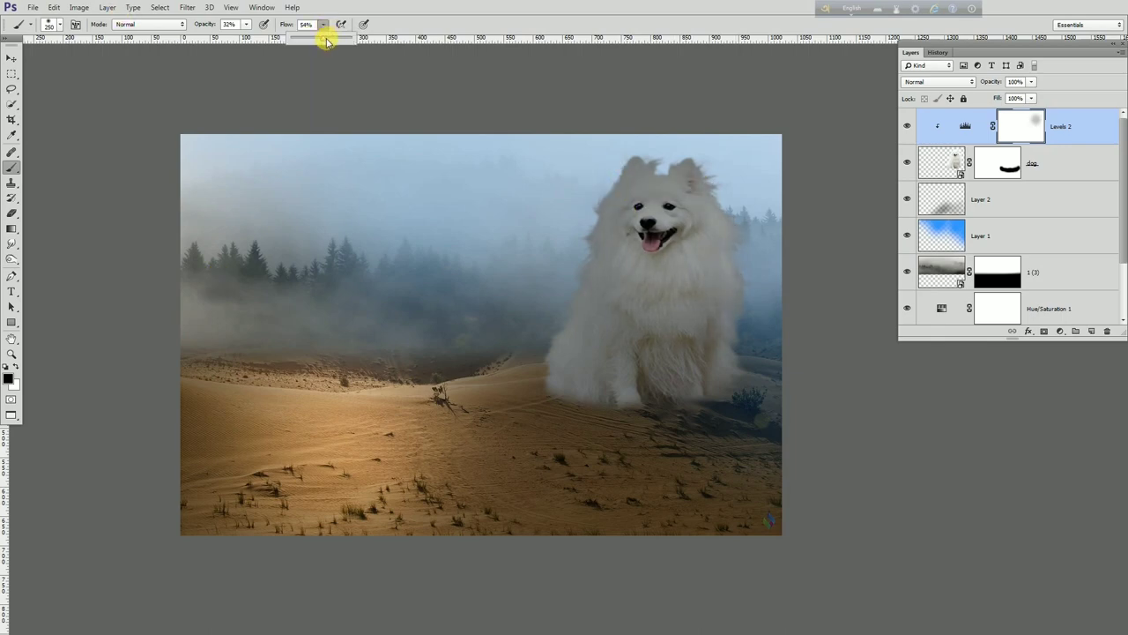
{"action": "left_click", "coordinate": [246, 24]}
{"action": "left_click_drag", "start_coordinate": [246, 23], "coordinate": [259, 41]}
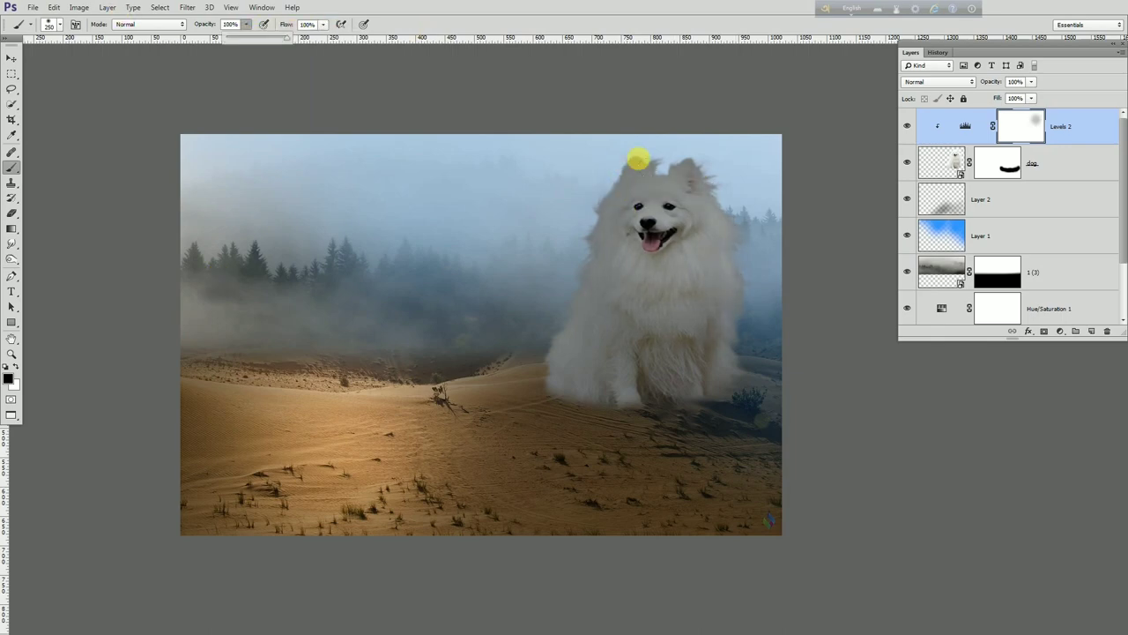
{"action": "key", "text": "bracketright"}
{"action": "key", "text": "bracketright"}
{"action": "left_click", "coordinate": [611, 154]}
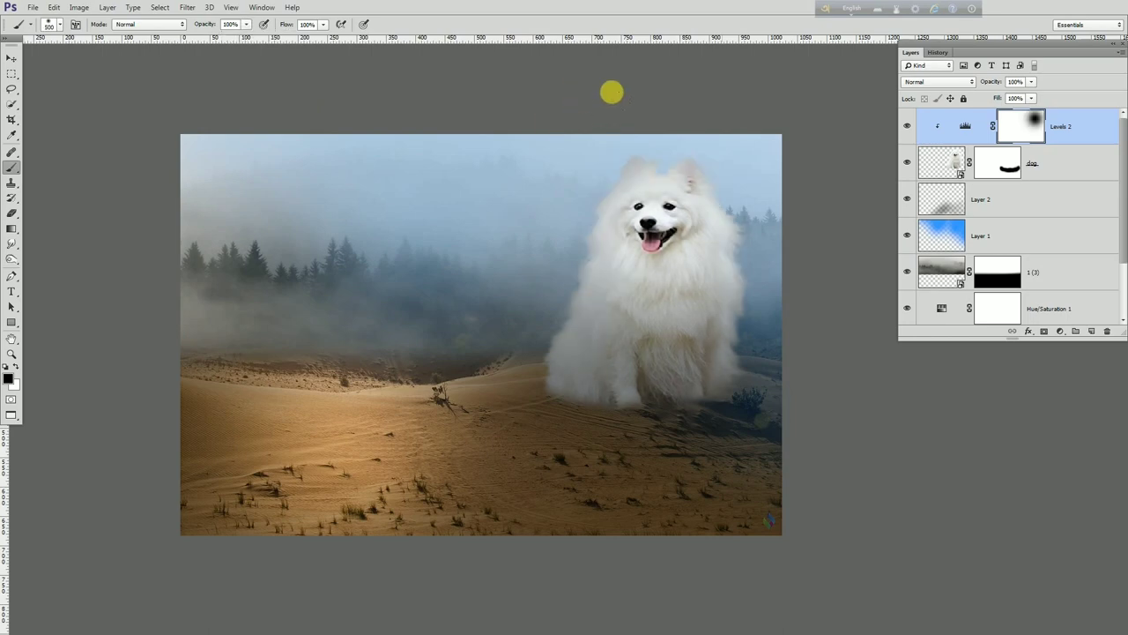
{"action": "key", "text": "ctrl+z"}
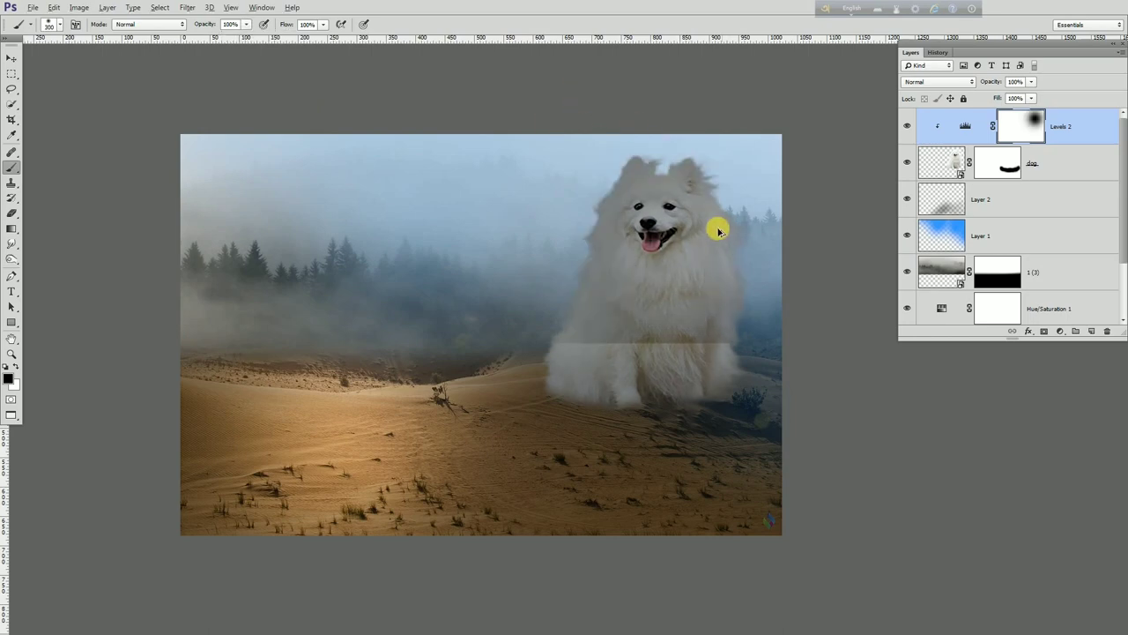
Step: Paint black on the Levels 2 mask over the dog's top, lower body and left side
{"action": "key", "text": "bracketright"}
{"action": "key", "text": "bracketright"}
{"action": "key", "text": "bracketright"}
{"action": "left_click", "coordinate": [563, 55]}
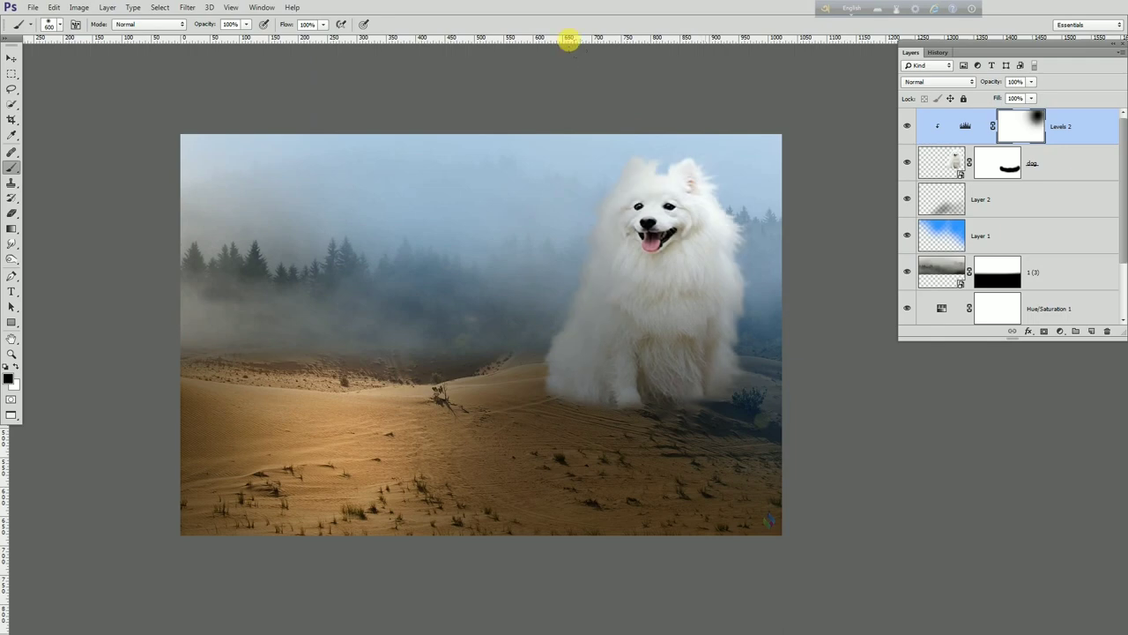
{"action": "left_click", "coordinate": [573, 35]}
{"action": "left_click", "coordinate": [574, 35]}
{"action": "left_click", "coordinate": [659, 11]}
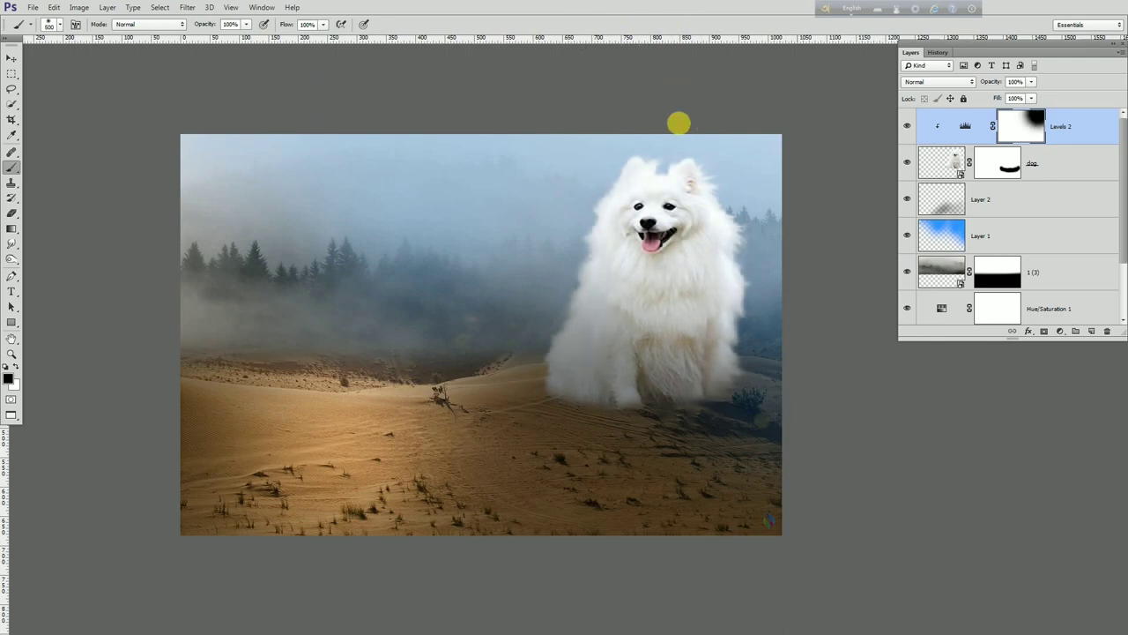
{"action": "key", "text": "bracketleft"}
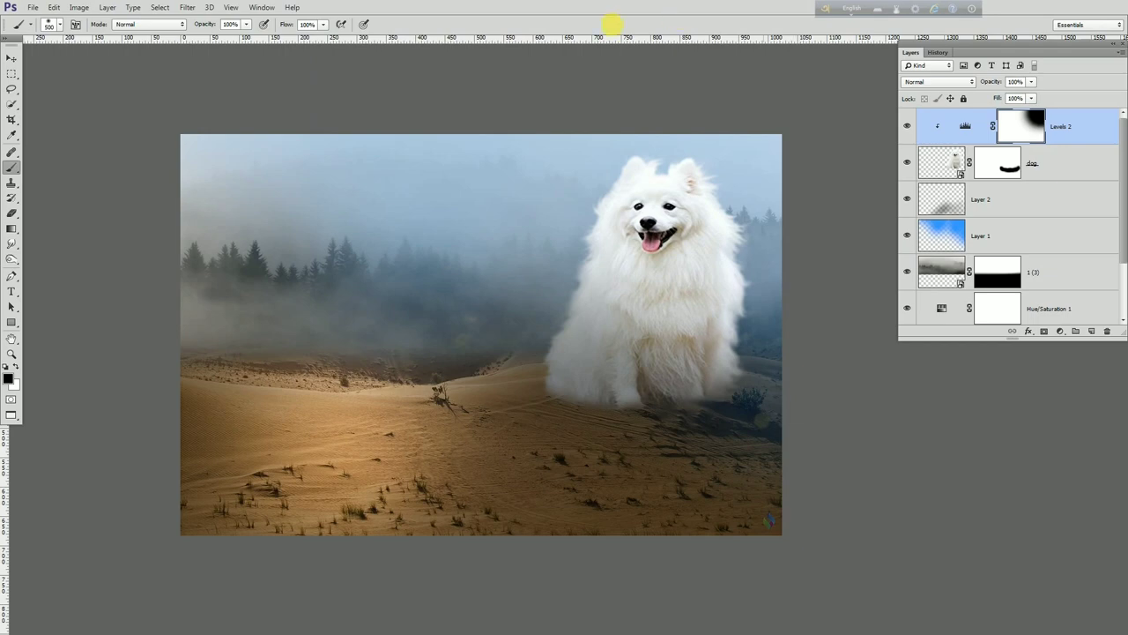
{"action": "left_click", "coordinate": [374, 55]}
{"action": "left_click", "coordinate": [428, 42]}
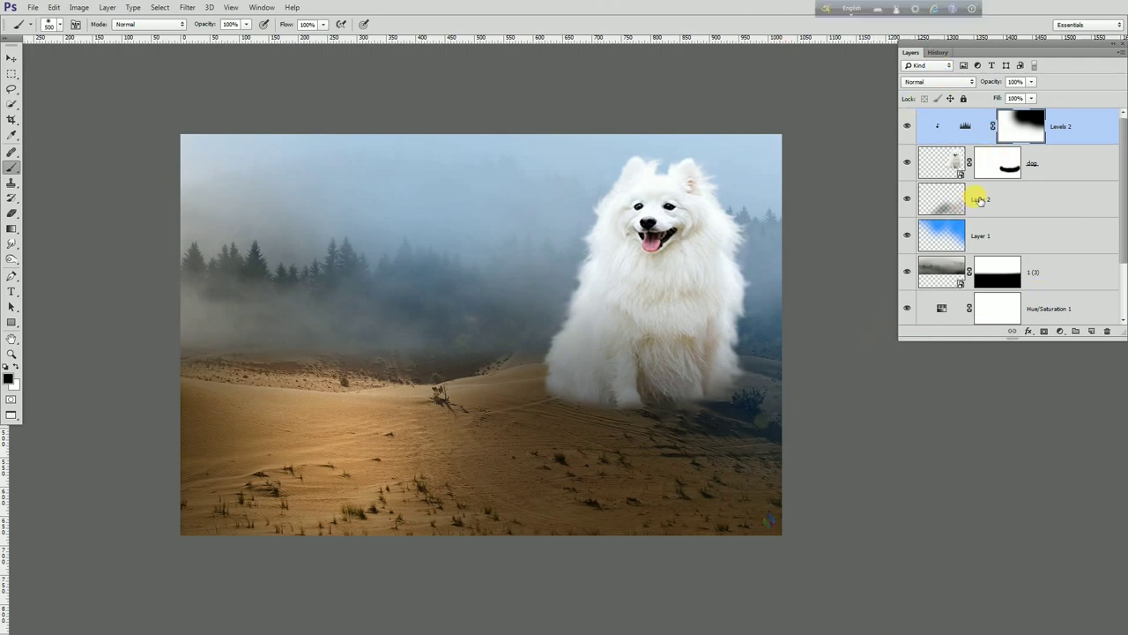
Step: On Layer 2, paint soft black shading across the lower-left and bottom dunes
{"action": "left_click", "coordinate": [952, 201]}
{"action": "left_click", "coordinate": [907, 199]}
{"action": "left_click", "coordinate": [907, 200]}
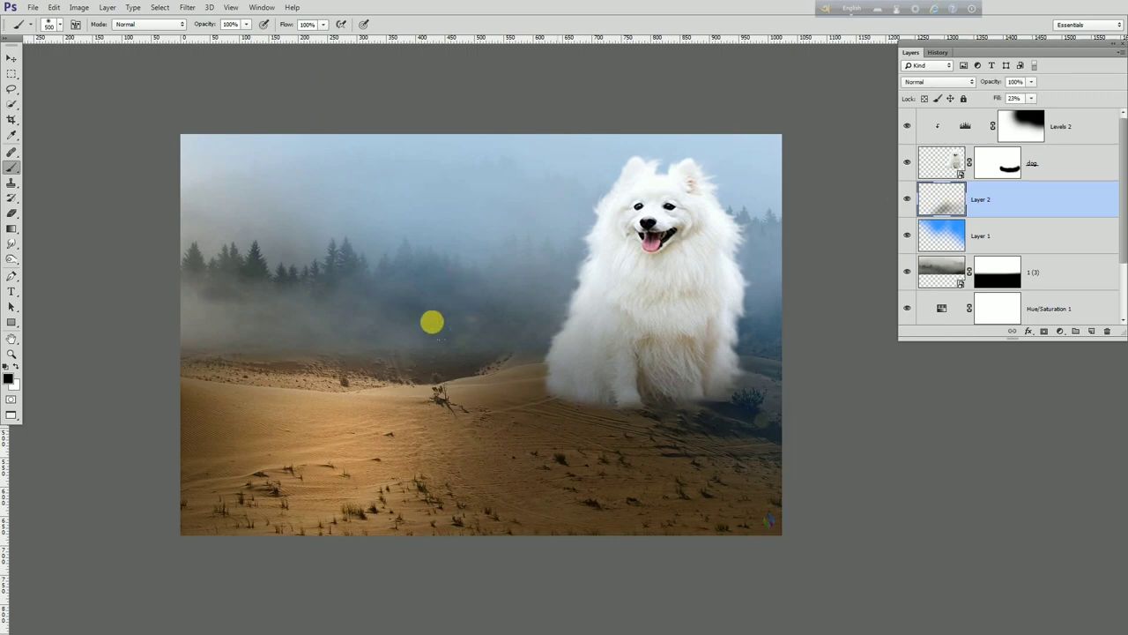
{"action": "left_click_drag", "start_coordinate": [282, 407], "coordinate": [252, 405]}
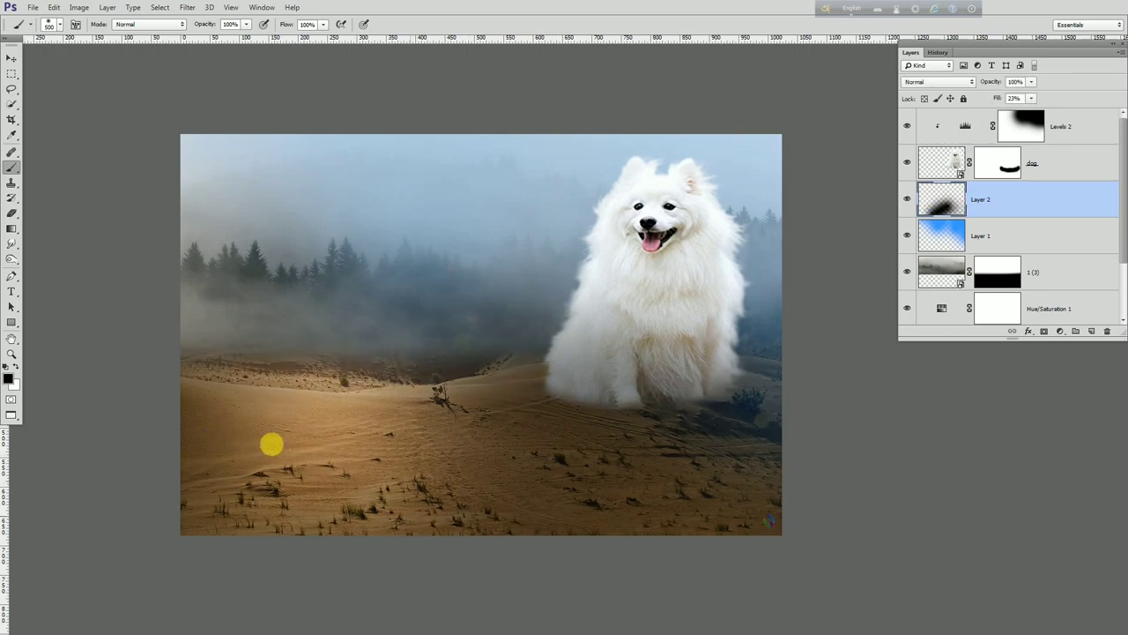
{"action": "left_click_drag", "start_coordinate": [272, 443], "coordinate": [176, 514]}
{"action": "mouse_move", "coordinate": [519, 418]}
{"action": "left_mouse_down"}
{"action": "mouse_move", "coordinate": [572, 385]}
{"action": "mouse_move", "coordinate": [241, 468]}
{"action": "mouse_move", "coordinate": [423, 390]}
{"action": "mouse_move", "coordinate": [298, 418]}
{"action": "left_mouse_up"}
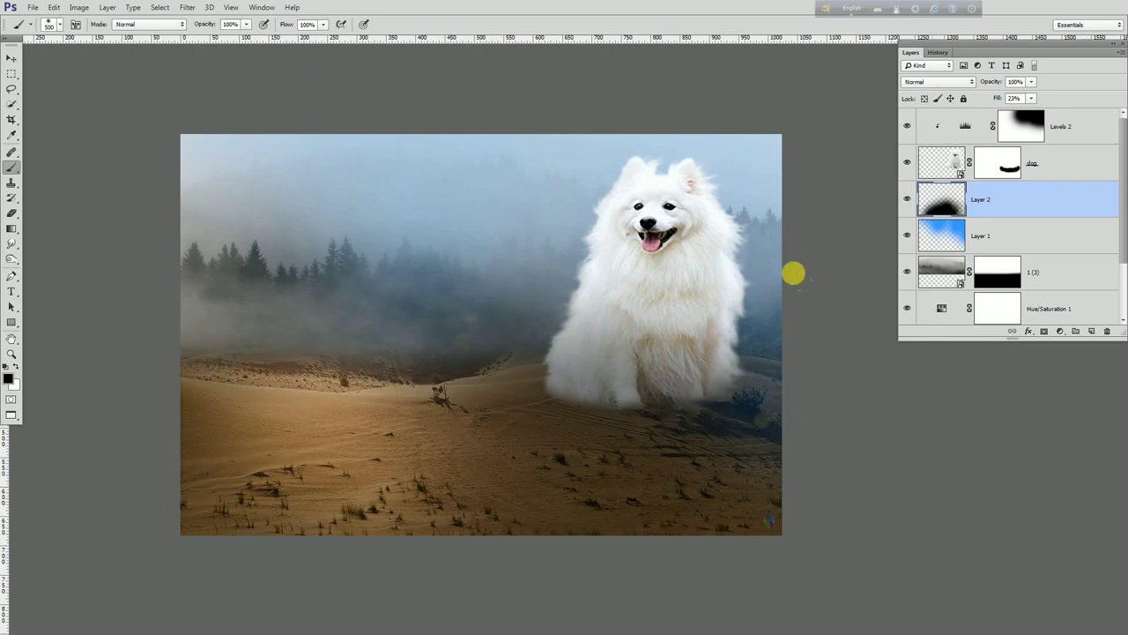
{"action": "key", "text": "bracketleft"}
{"action": "key", "text": "bracketleft"}
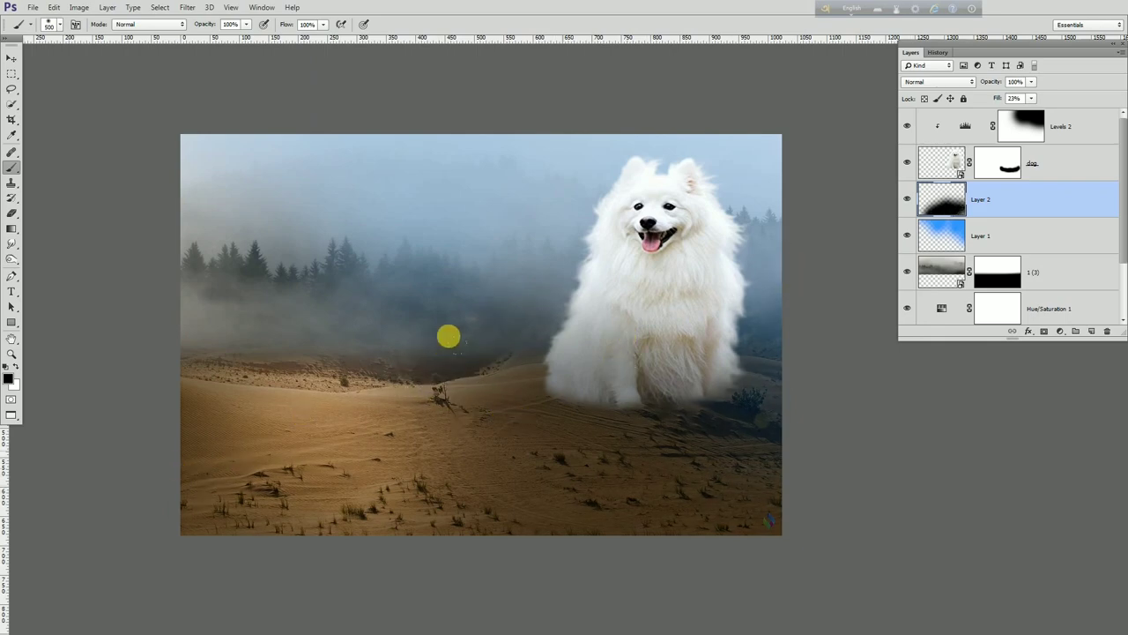
{"action": "key", "text": "bracketleft"}
Step: Add a new Layer 3 clipped to the dog layer and sample the sky's light blue
{"action": "left_click", "coordinate": [1048, 163]}
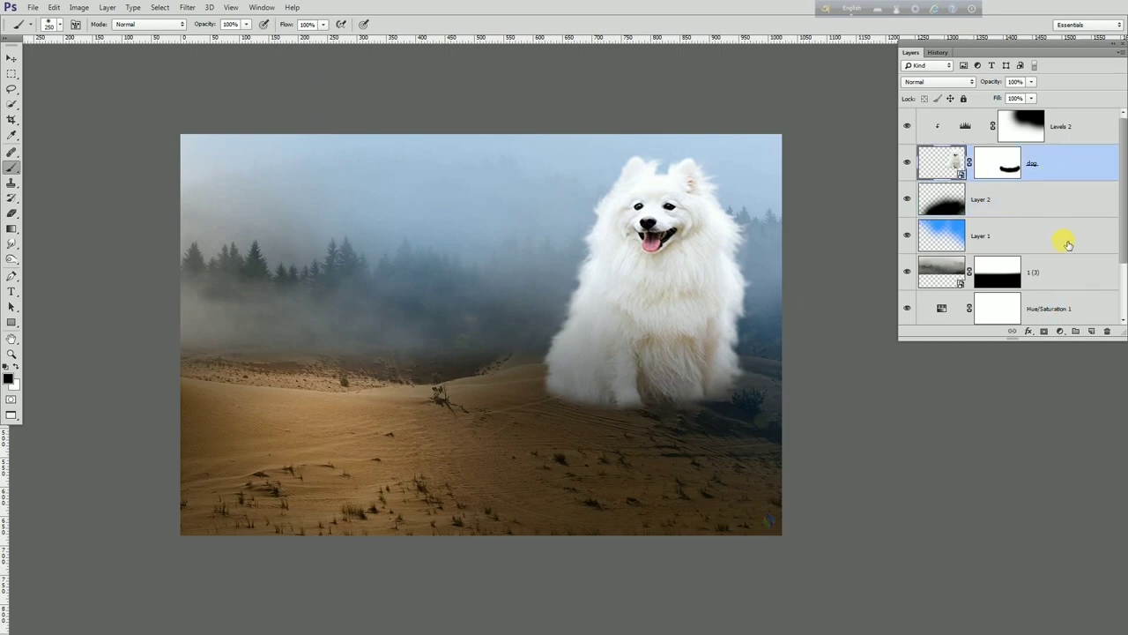
{"action": "left_click", "coordinate": [1091, 331]}
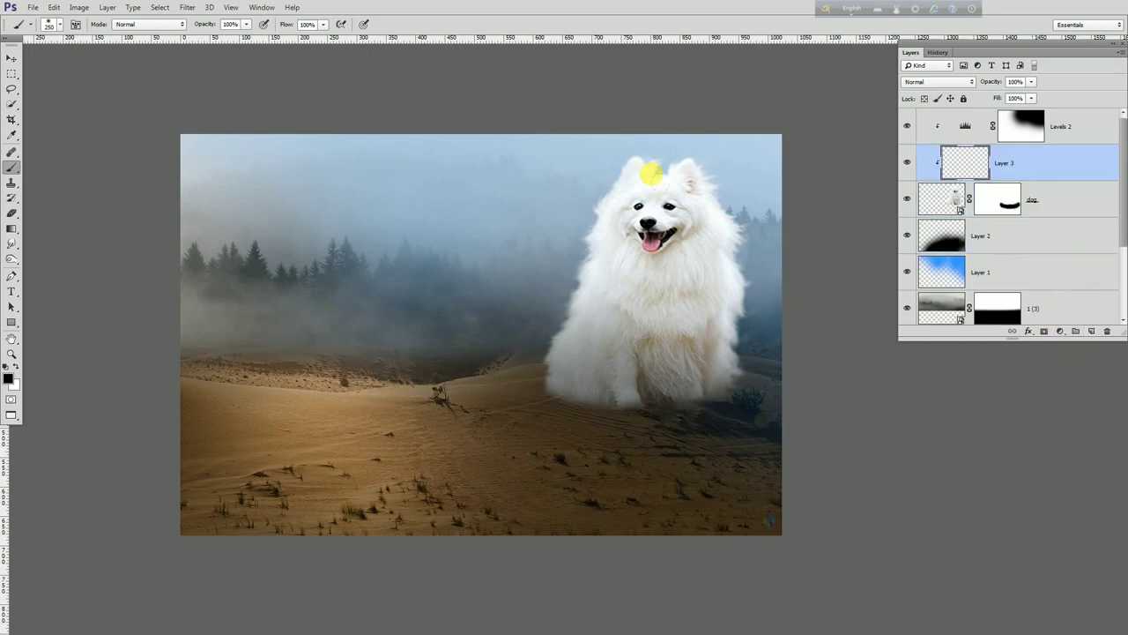
{"action": "left_click", "coordinate": [746, 169], "text": "alt"}
{"action": "left_click_drag", "start_coordinate": [696, 166], "coordinate": [739, 198]}
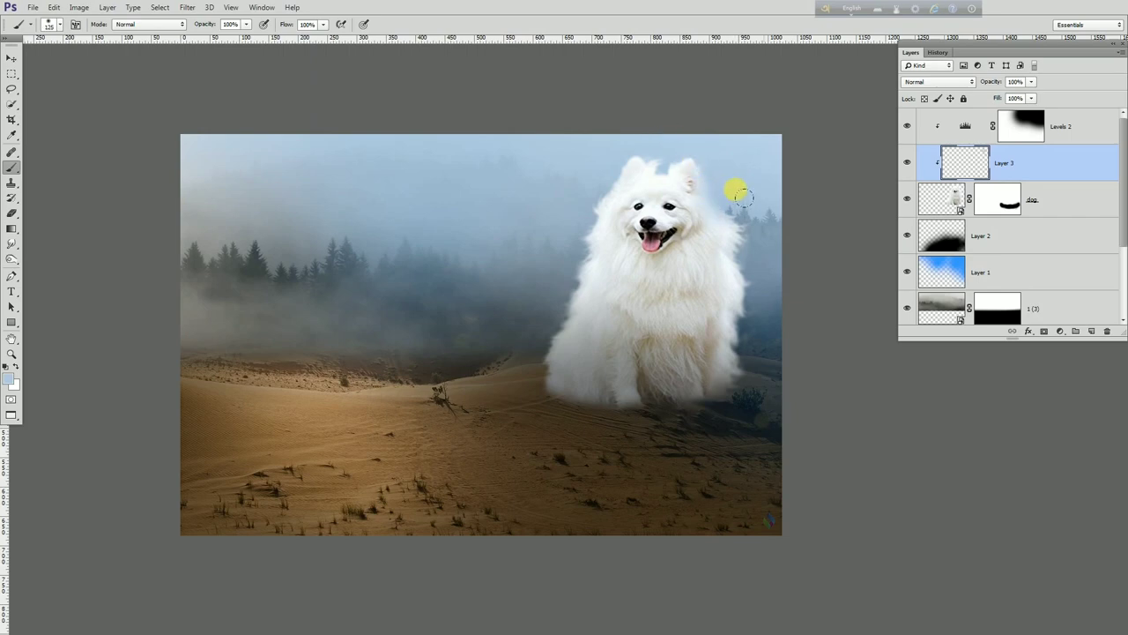
Step: Zoom in on the dog and set the brush flow to 24%
{"action": "key", "text": "ctrl+plus"}
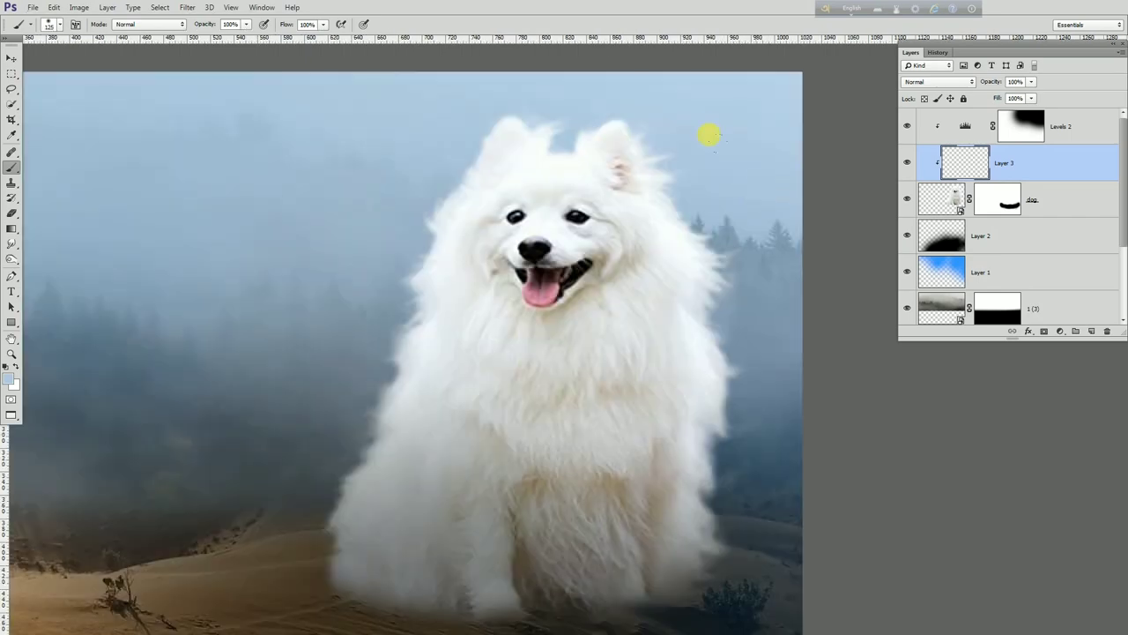
{"action": "left_click", "coordinate": [320, 26]}
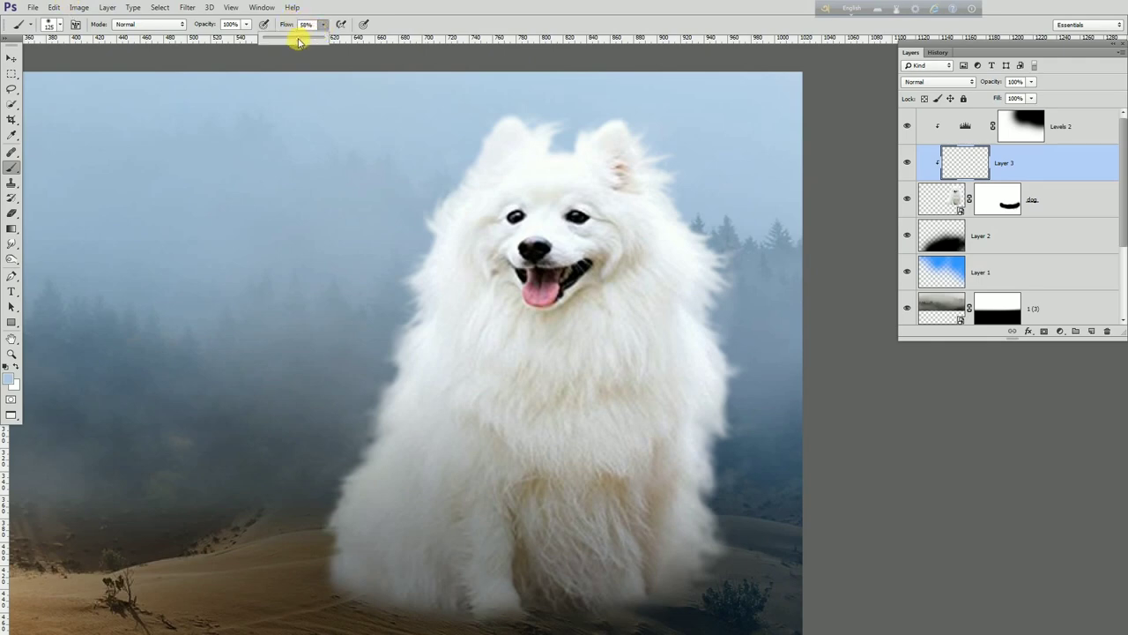
{"action": "left_click", "coordinate": [247, 25]}
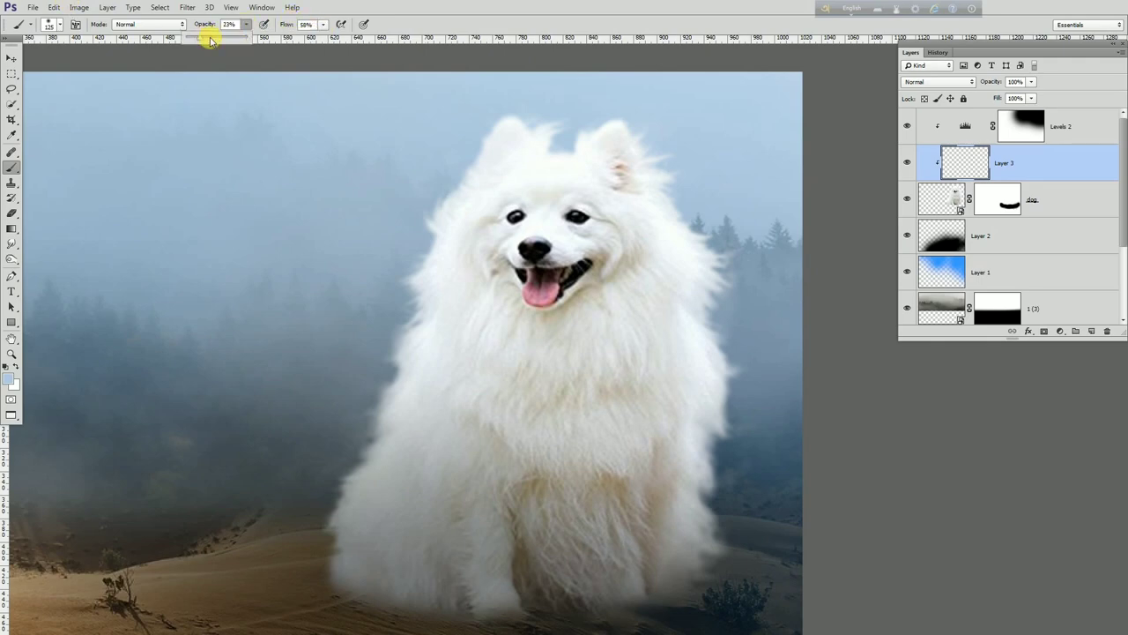
{"action": "left_click", "coordinate": [323, 25]}
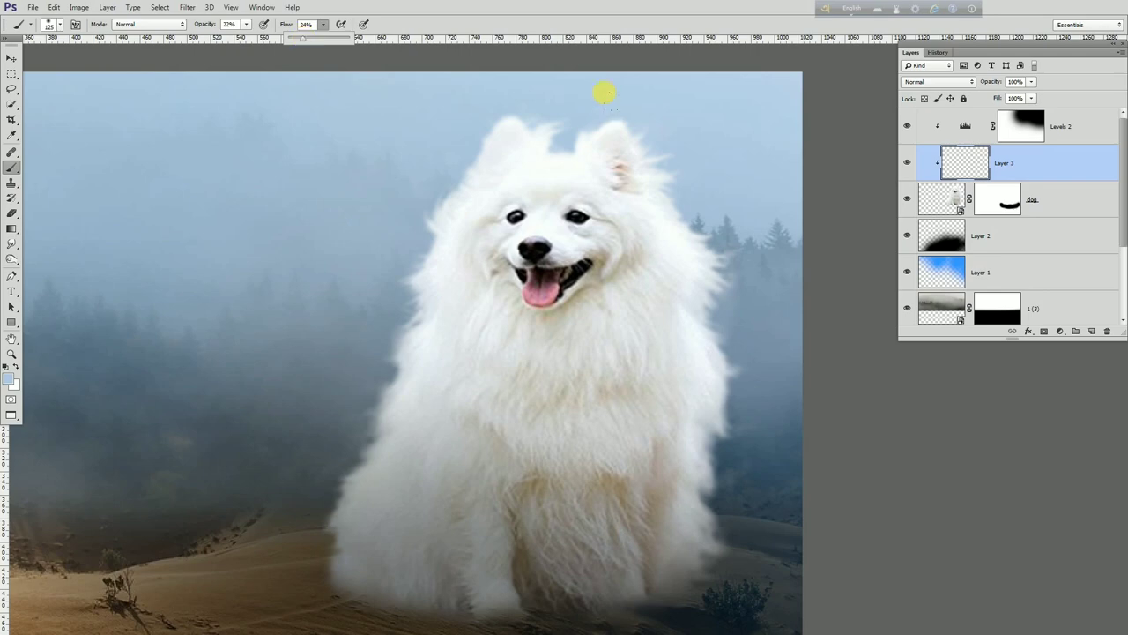
{"action": "left_click", "coordinate": [604, 93]}
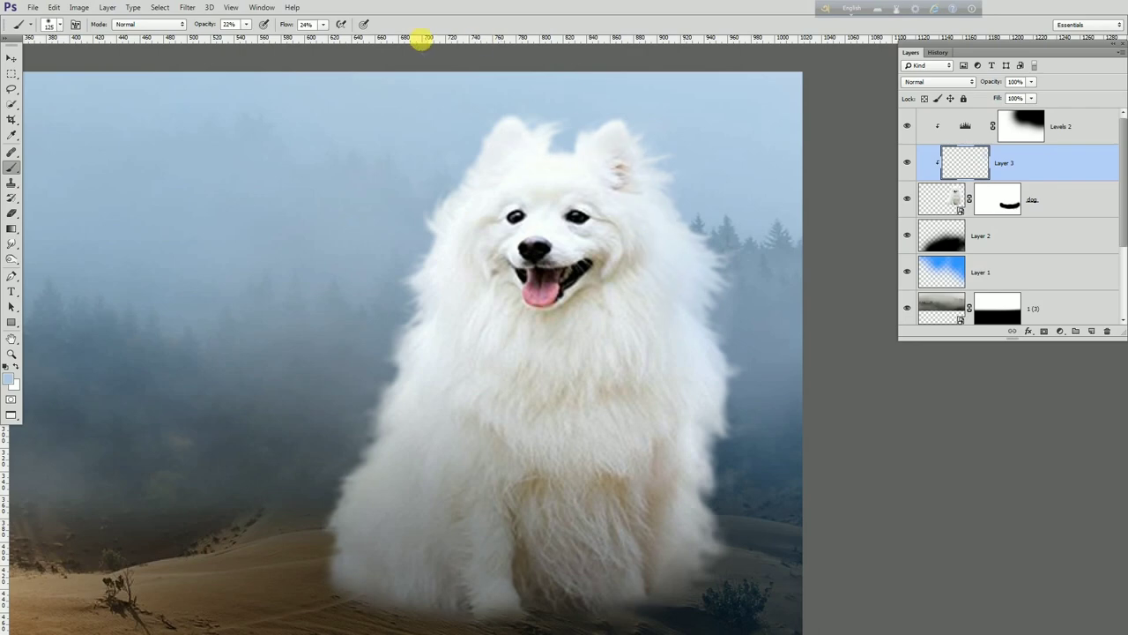
Step: Switch windows from the taskbar and scroll the view up and down
{"action": "key", "text": "super"}
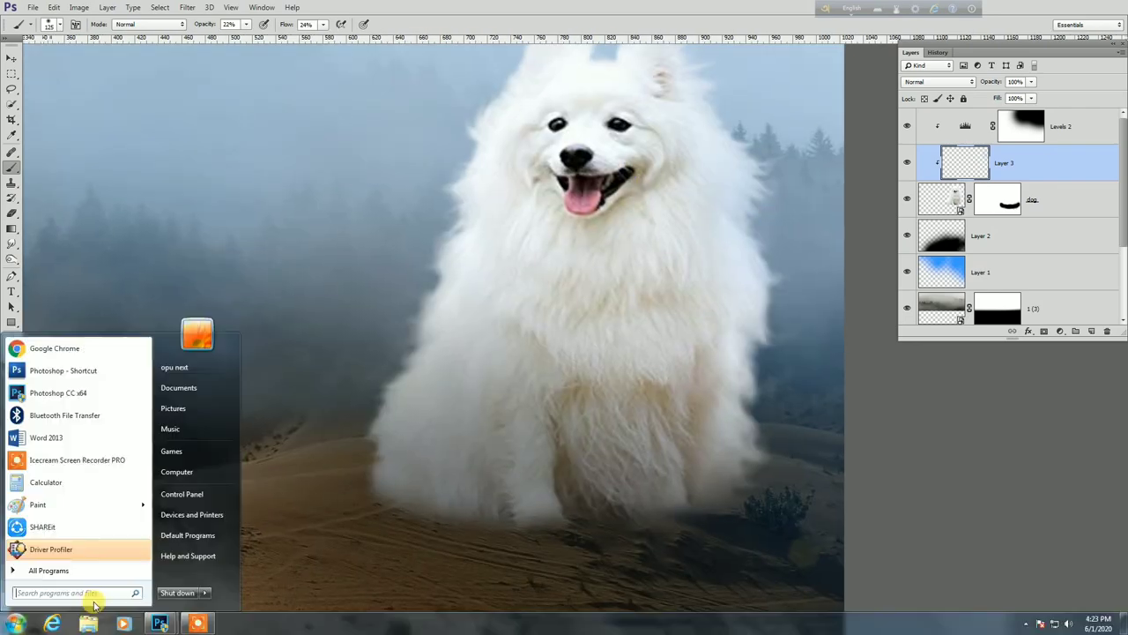
{"action": "left_click", "coordinate": [197, 622]}
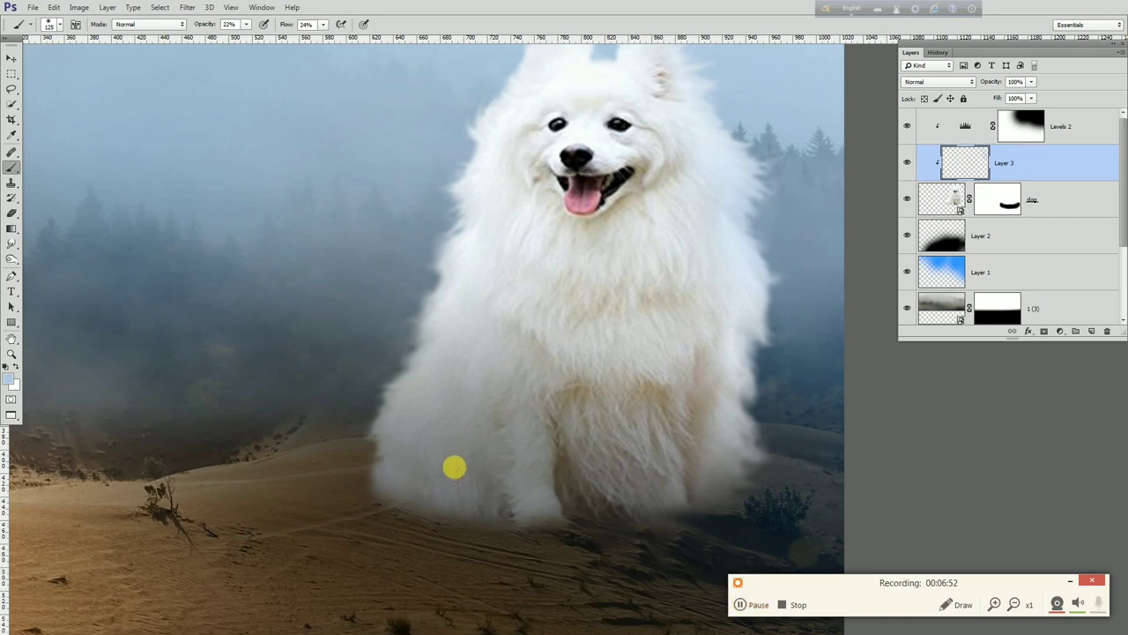
{"action": "left_click", "coordinate": [1072, 579]}
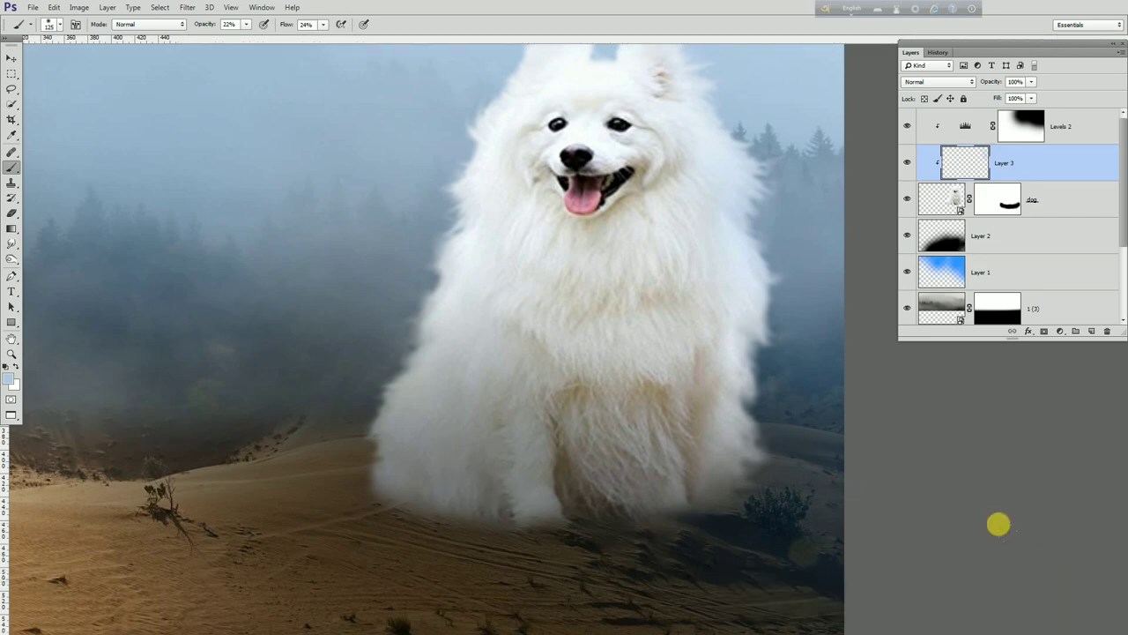
{"action": "scroll", "coordinate": [528, 454], "scroll_direction": "down", "scroll_amount": 2}
{"action": "scroll", "coordinate": [534, 451], "scroll_direction": "down", "scroll_amount": 2}
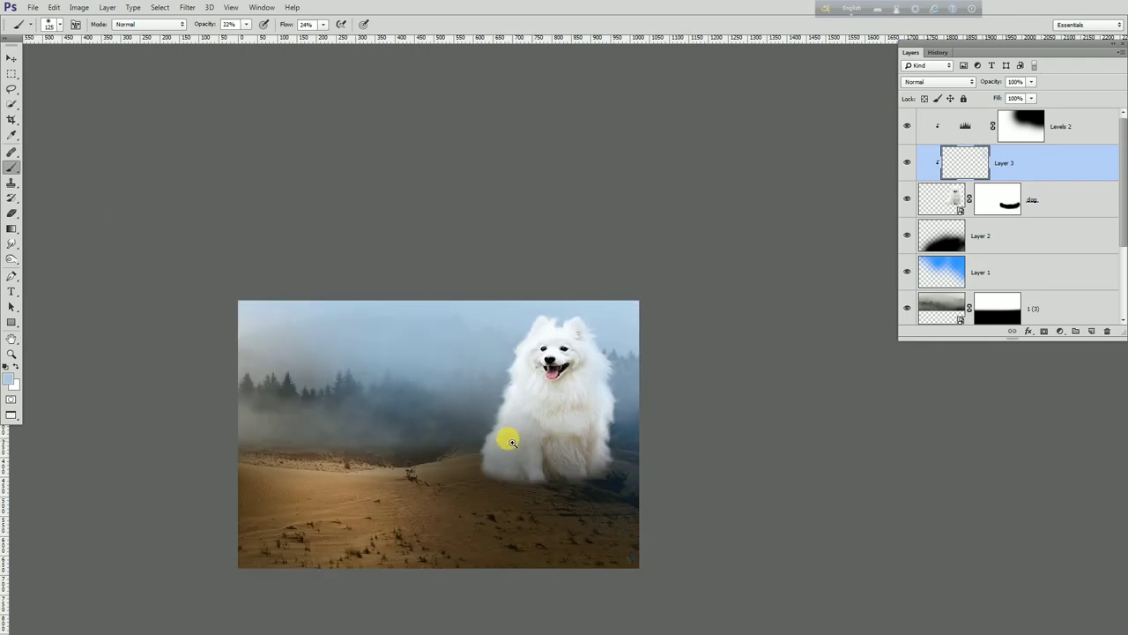
{"action": "scroll", "coordinate": [512, 441], "scroll_direction": "up", "scroll_amount": 2}
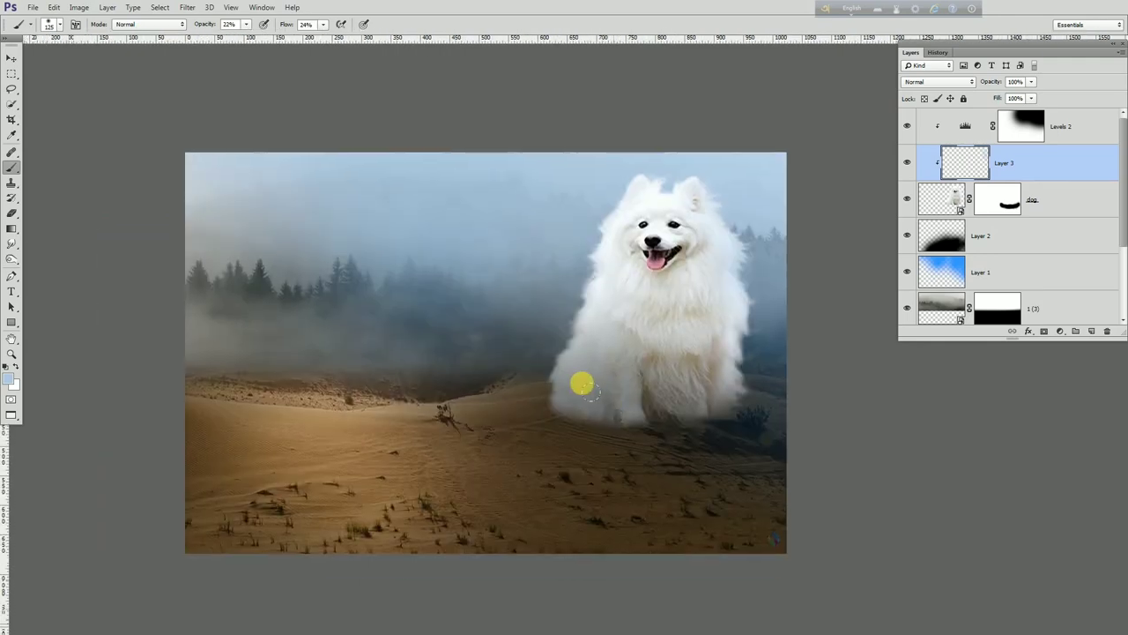
{"action": "scroll", "coordinate": [539, 356], "scroll_direction": "up", "scroll_amount": 1}
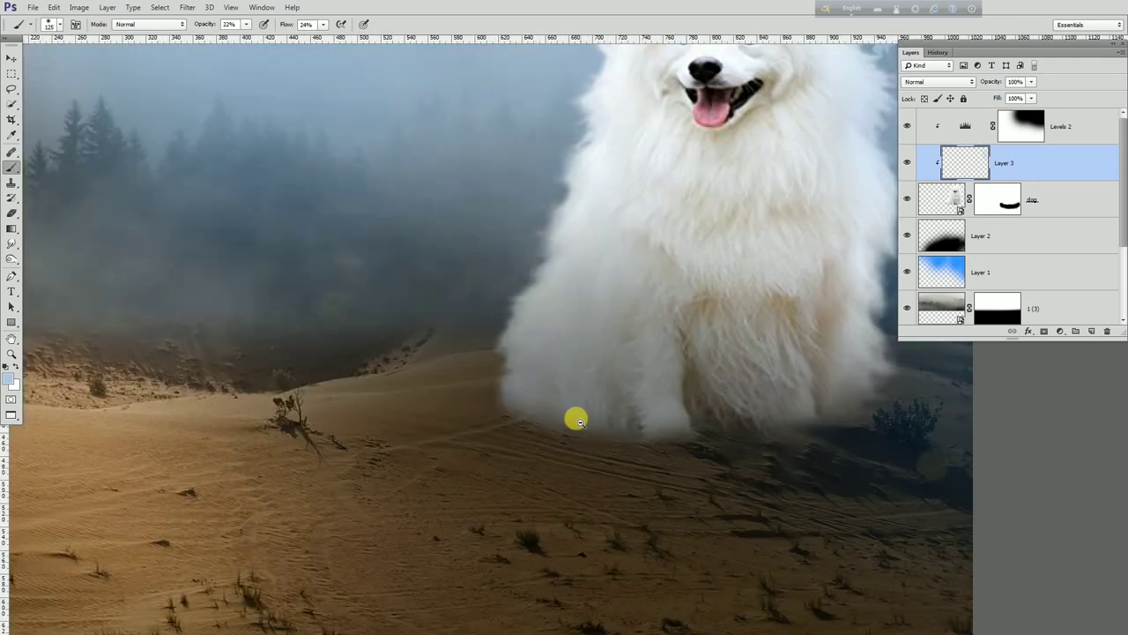
{"action": "scroll", "coordinate": [565, 397], "scroll_direction": "down", "scroll_amount": 2}
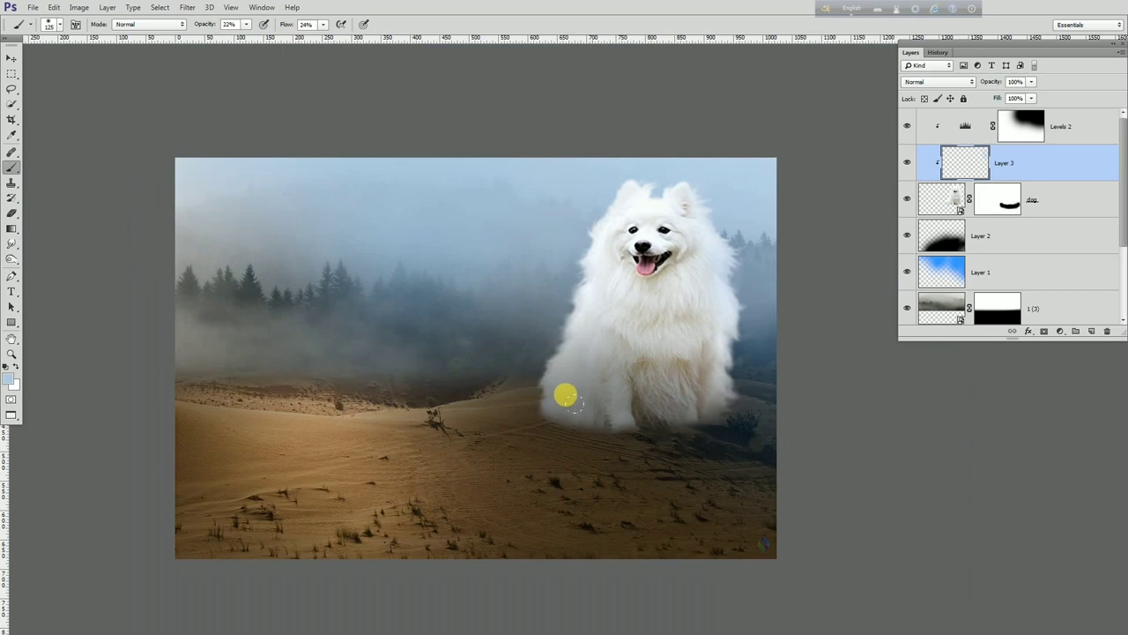
Step: Select Layer 2, set brush flow to 100%, and toggle Layer 2 to check its shading
{"action": "left_click", "coordinate": [998, 199]}
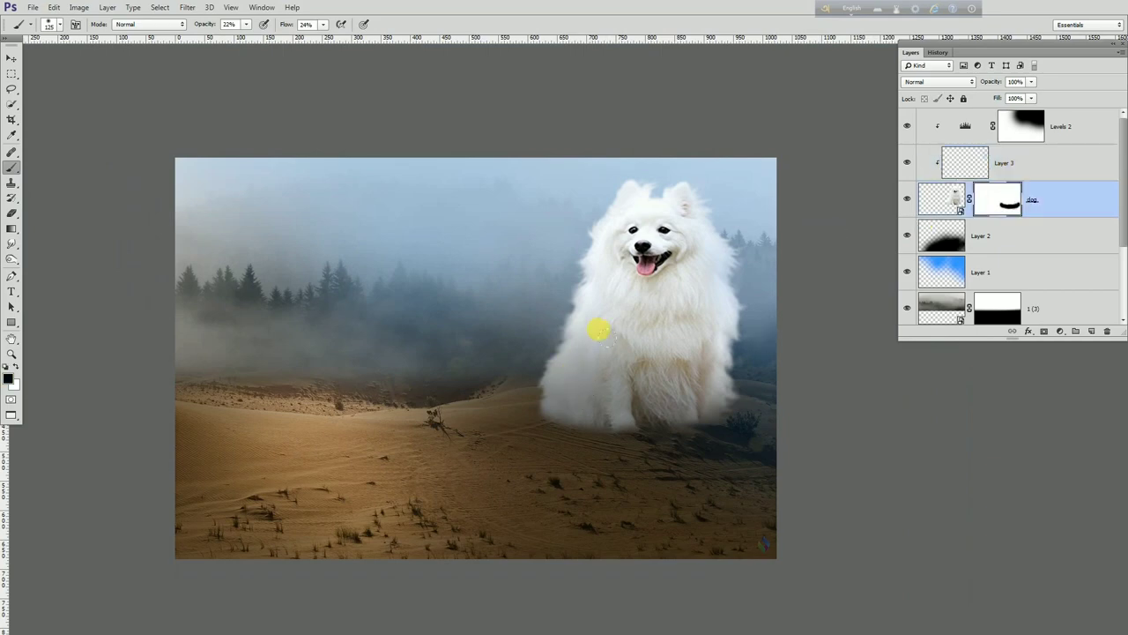
{"action": "left_click", "coordinate": [978, 235]}
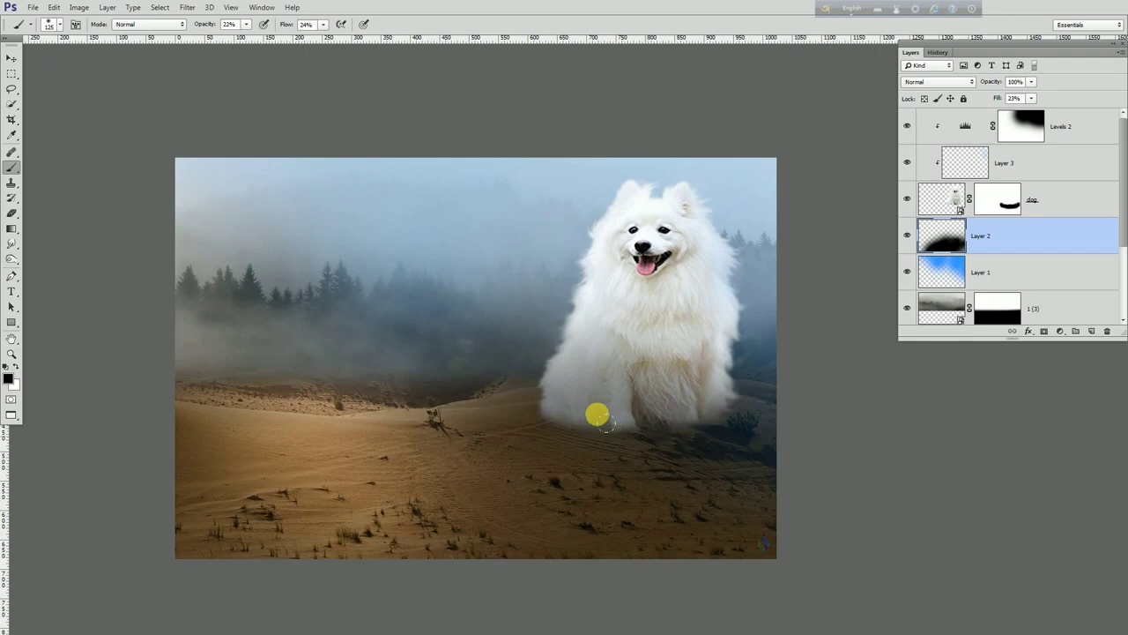
{"action": "scroll", "coordinate": [621, 431], "scroll_direction": "up", "scroll_amount": 2}
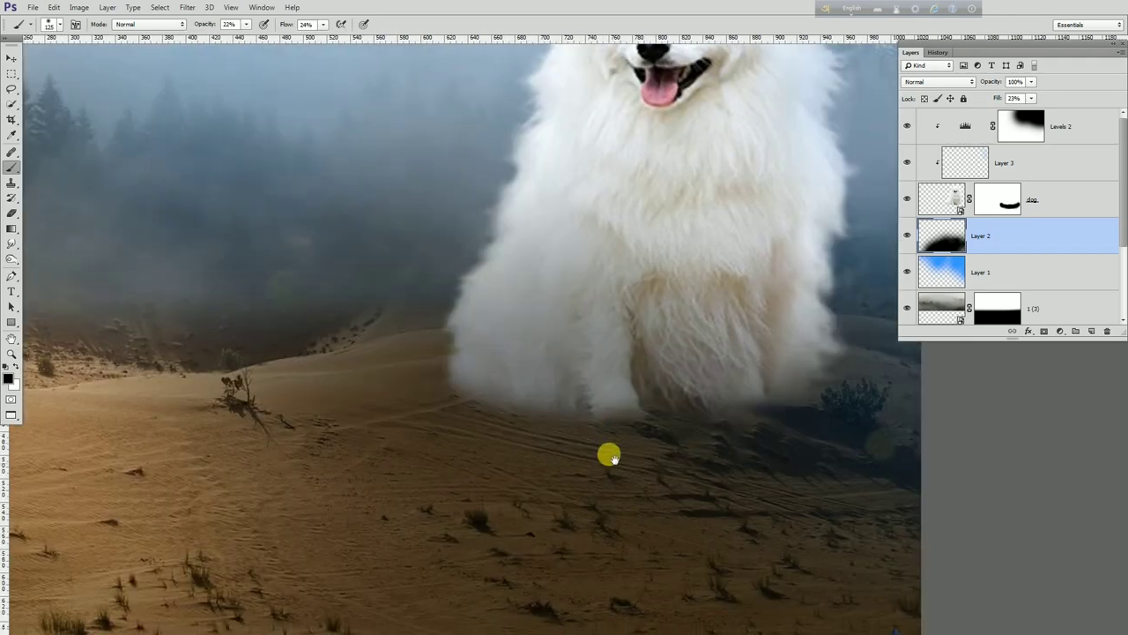
{"action": "left_click", "coordinate": [244, 25]}
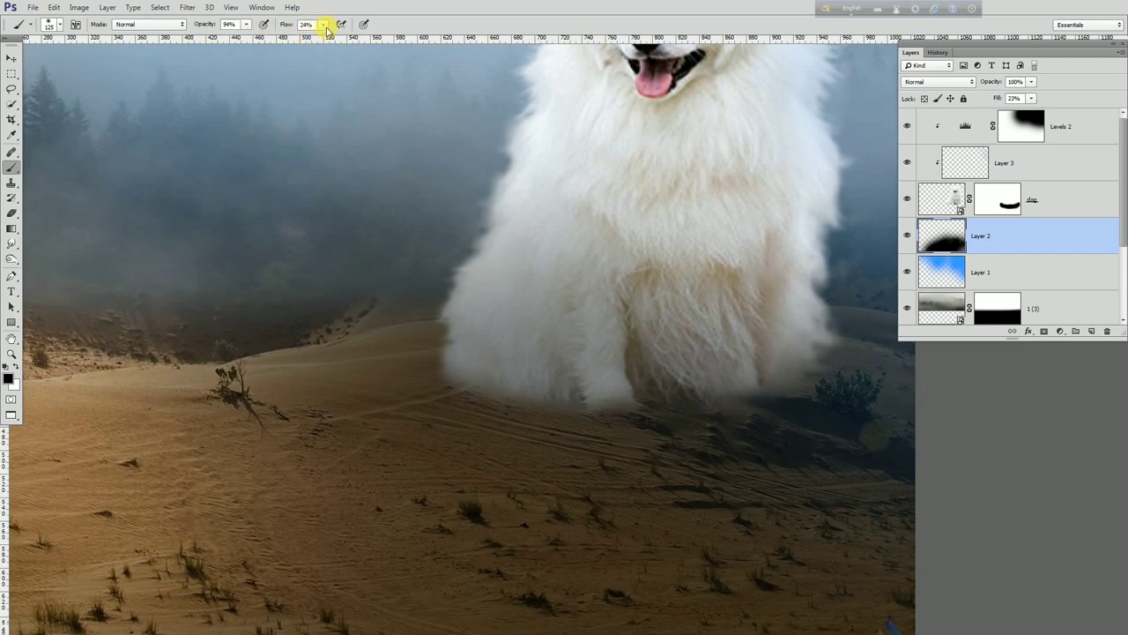
{"action": "type", "text": "100"}
{"action": "key", "text": "Return"}
{"action": "left_click", "coordinate": [906, 236]}
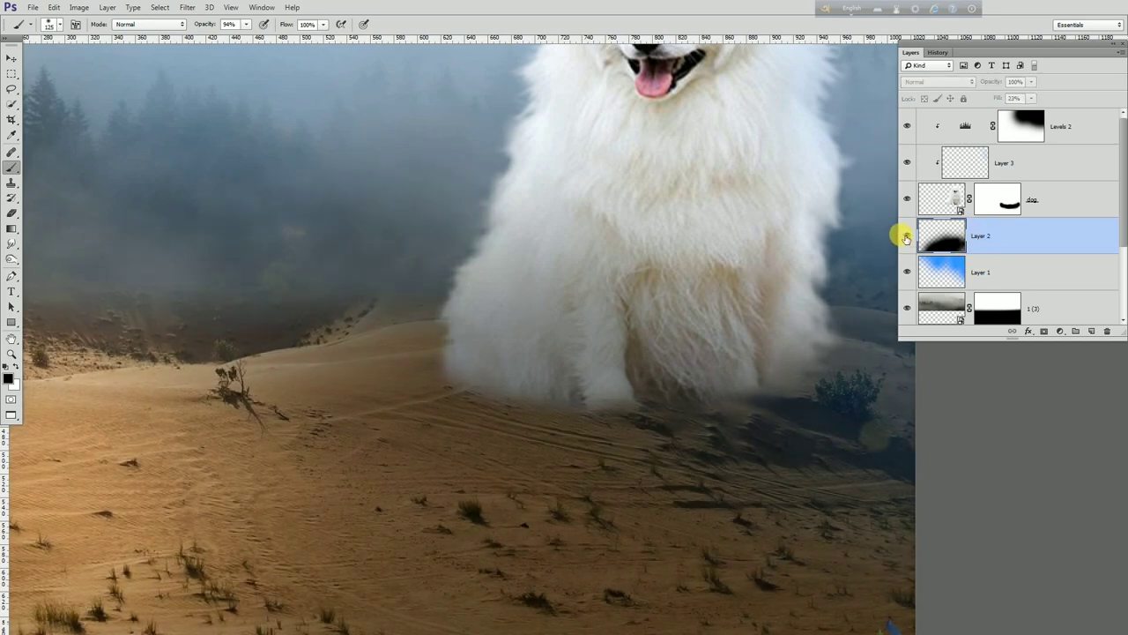
{"action": "left_click", "coordinate": [906, 236]}
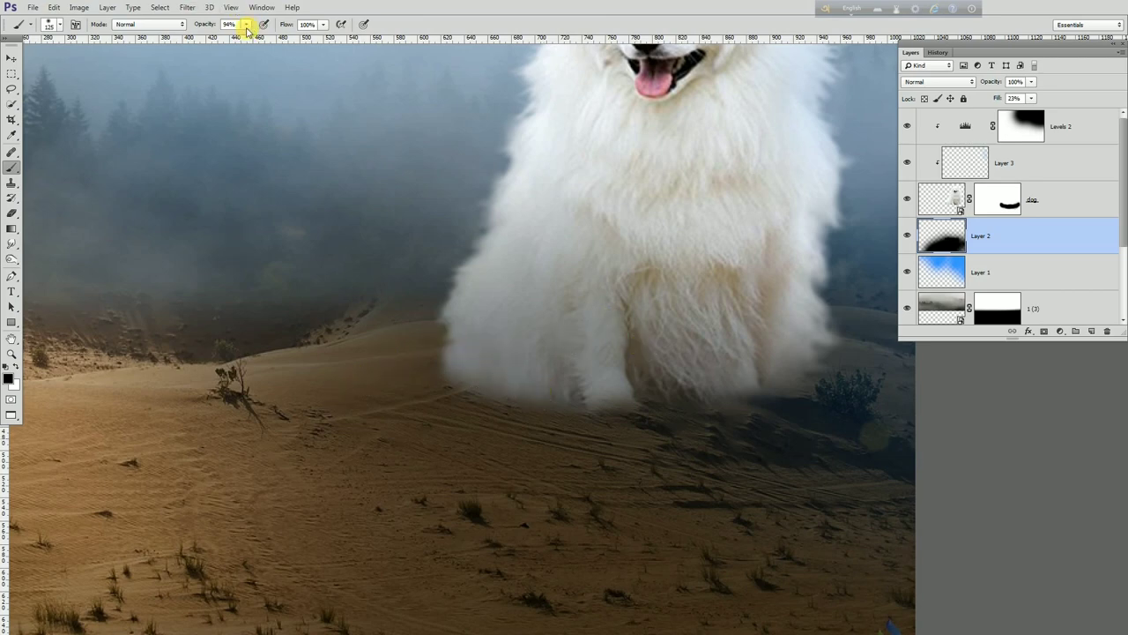
Step: Raise brush opacity to 100%, then zoom out and recentre the whole image
{"action": "left_click_drag", "start_coordinate": [247, 29], "coordinate": [254, 32]}
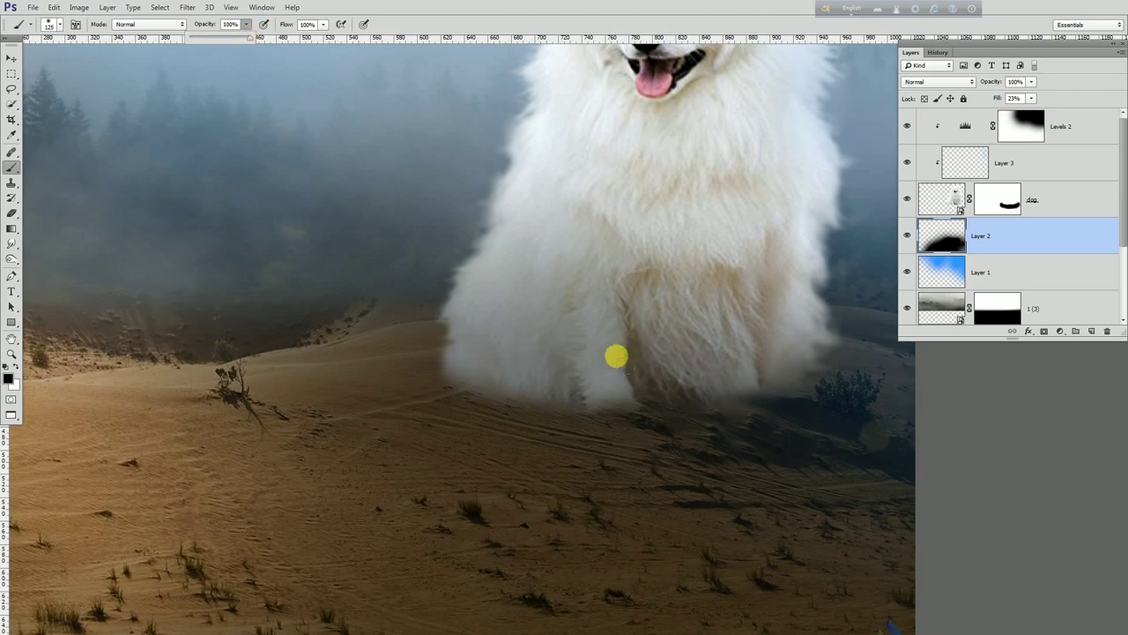
{"action": "left_click", "coordinate": [646, 345]}
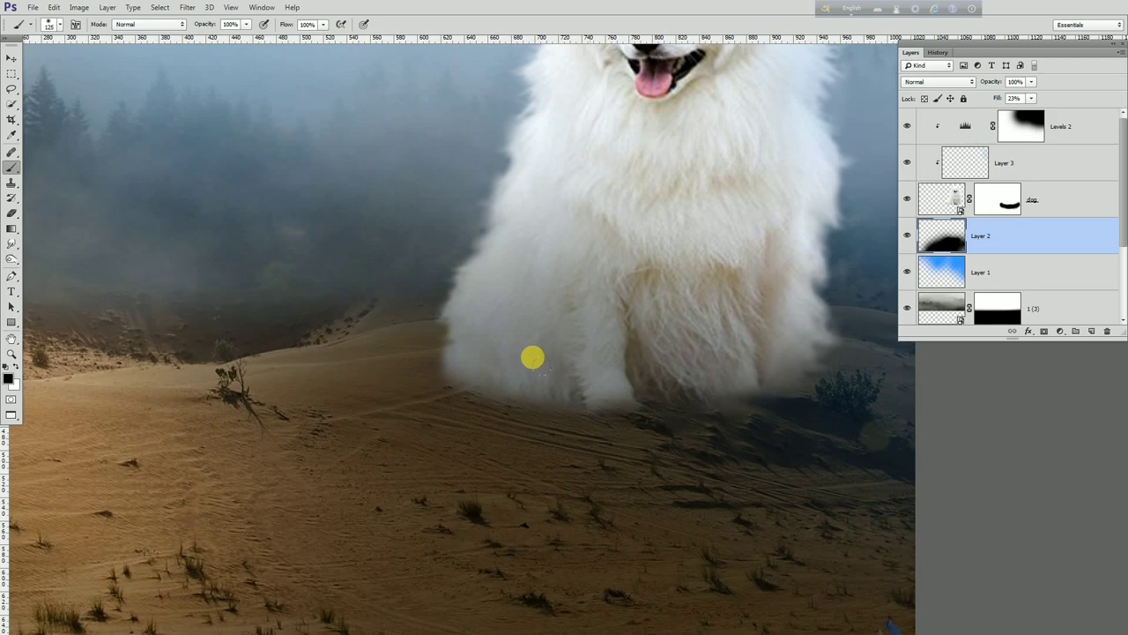
{"action": "key", "text": "ctrl+minus"}
{"action": "left_click_drag", "start_coordinate": [522, 406], "coordinate": [630, 414]}
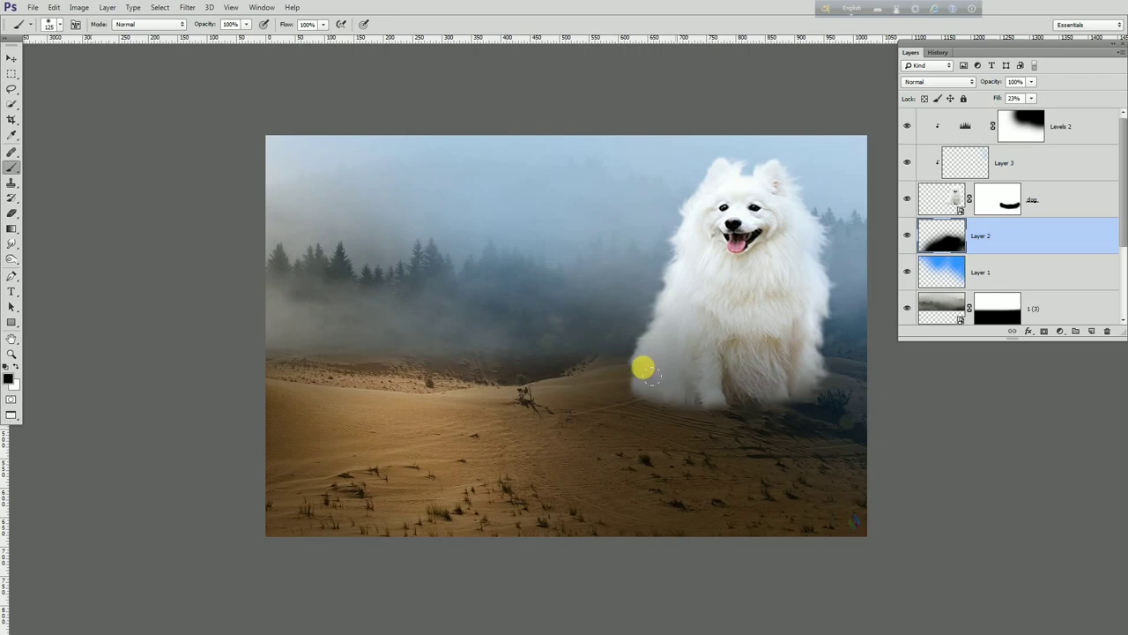
{"action": "key", "text": "super"}
{"action": "left_click", "coordinate": [202, 619]}
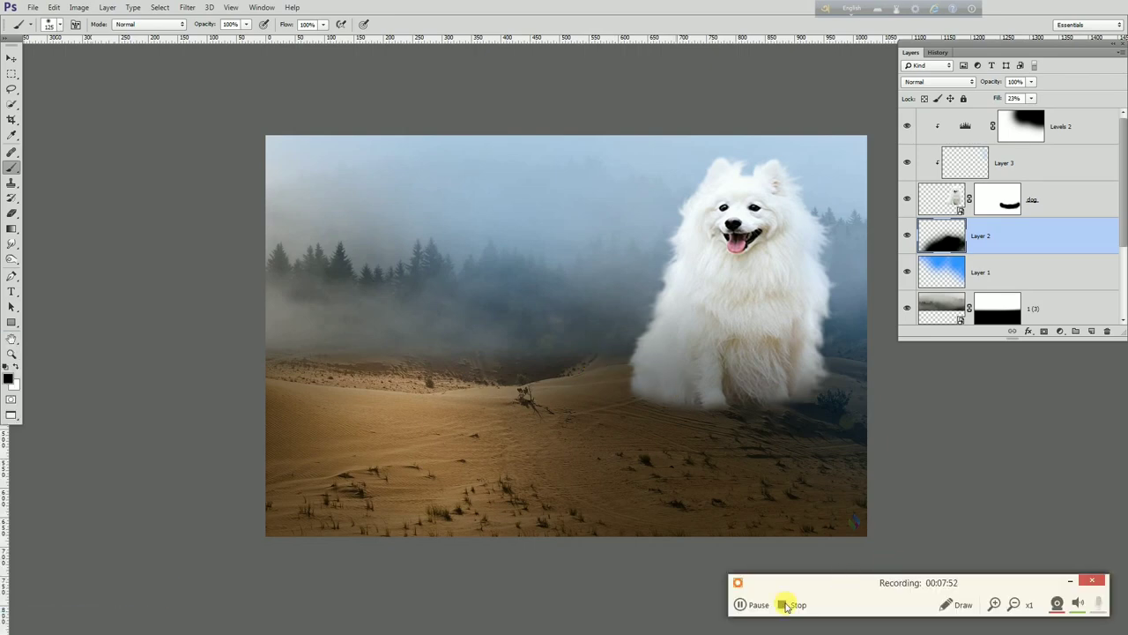
{"action": "left_click", "coordinate": [753, 605]}
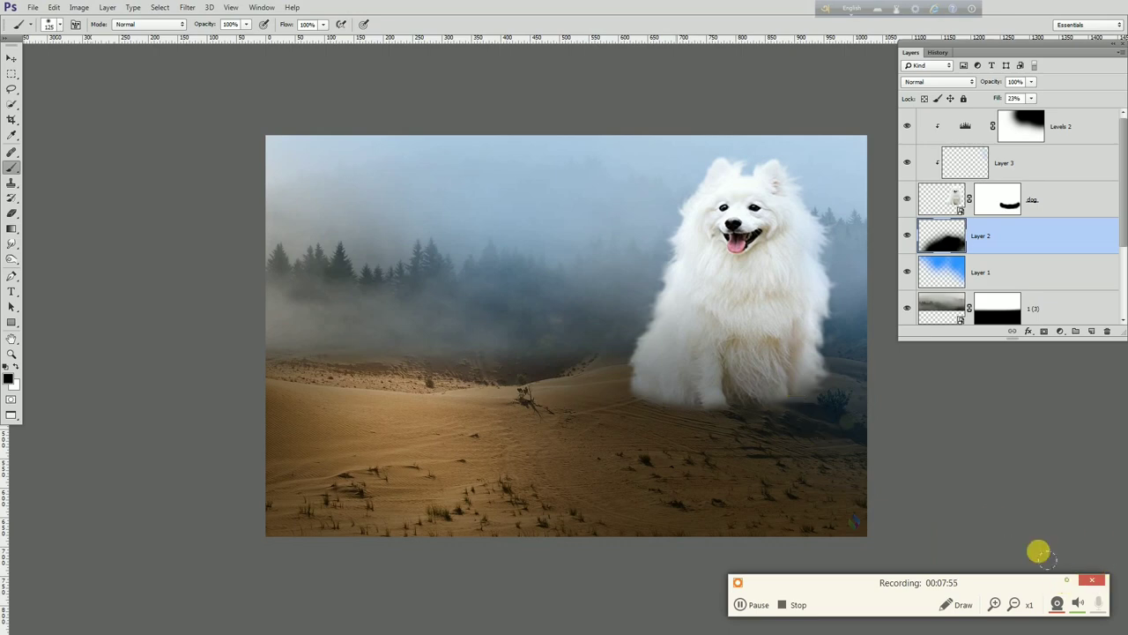
{"action": "mouse_move", "coordinate": [953, 390]}
{"action": "left_mouse_down"}
{"action": "mouse_move", "coordinate": [944, 432]}
{"action": "mouse_move", "coordinate": [916, 431]}
{"action": "left_mouse_up"}
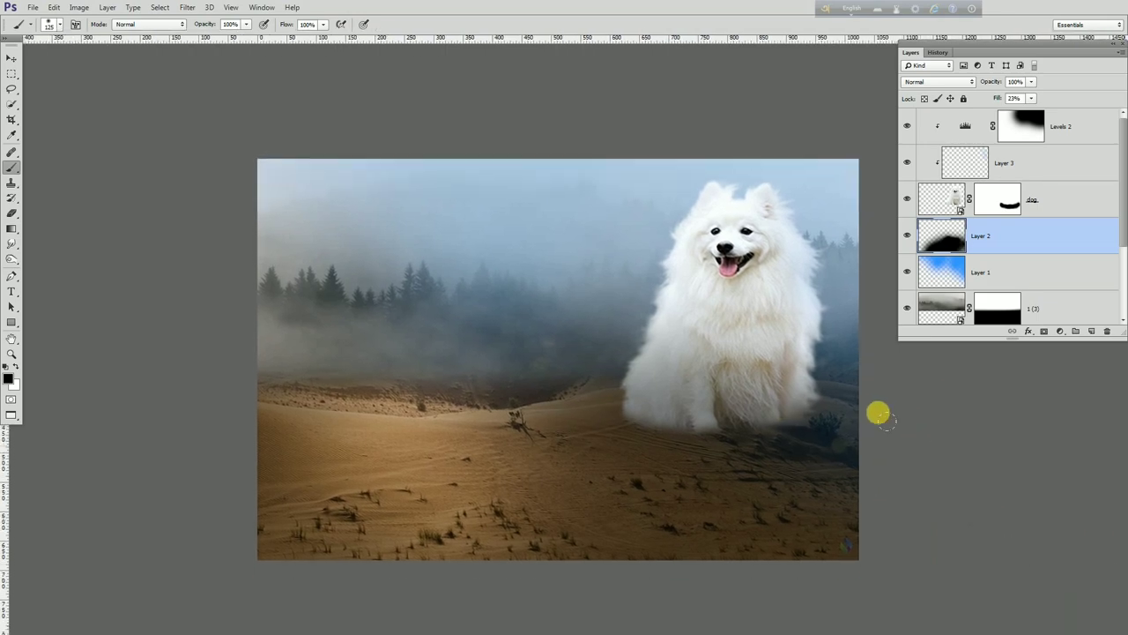
Step: Select Layer 3 and set the brush to 23% opacity and 28% flow
{"action": "left_click", "coordinate": [1033, 171]}
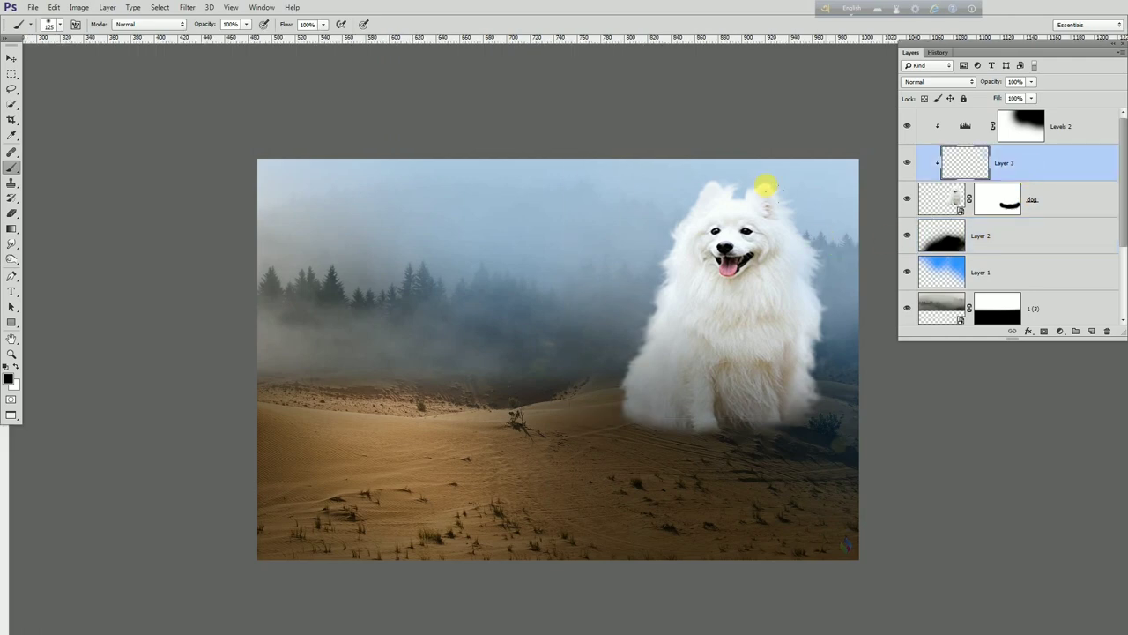
{"action": "scroll", "coordinate": [830, 244], "scroll_direction": "up", "scroll_amount": 2}
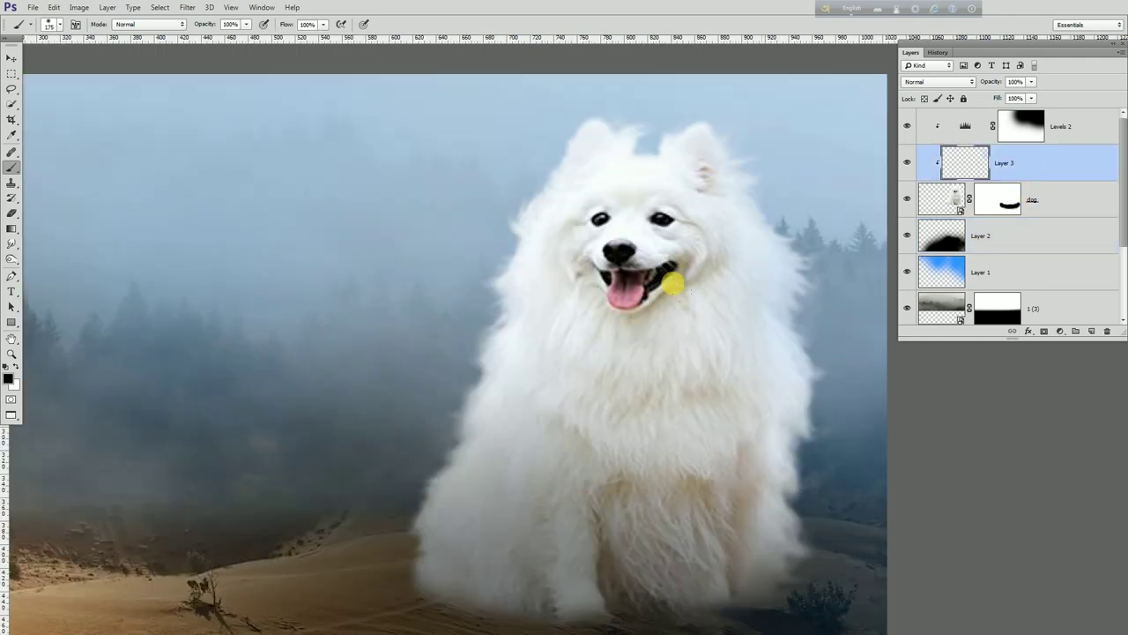
{"action": "left_click_drag", "start_coordinate": [745, 326], "coordinate": [749, 370]}
{"action": "key", "text": "ctrl+z"}
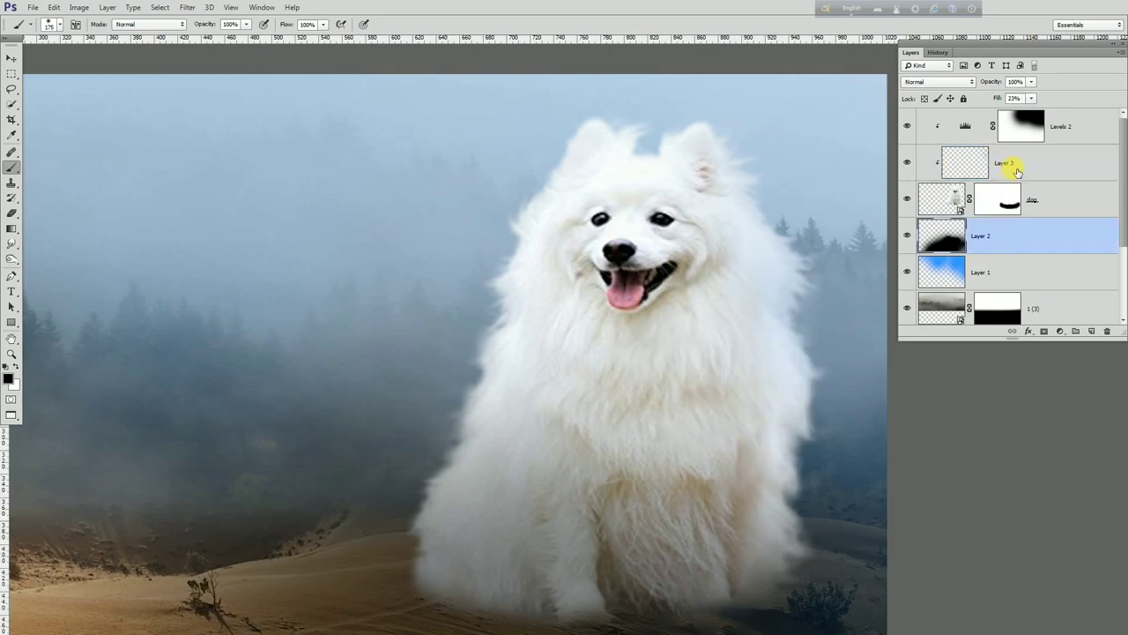
{"action": "left_click", "coordinate": [1021, 168]}
{"action": "left_click", "coordinate": [324, 26]}
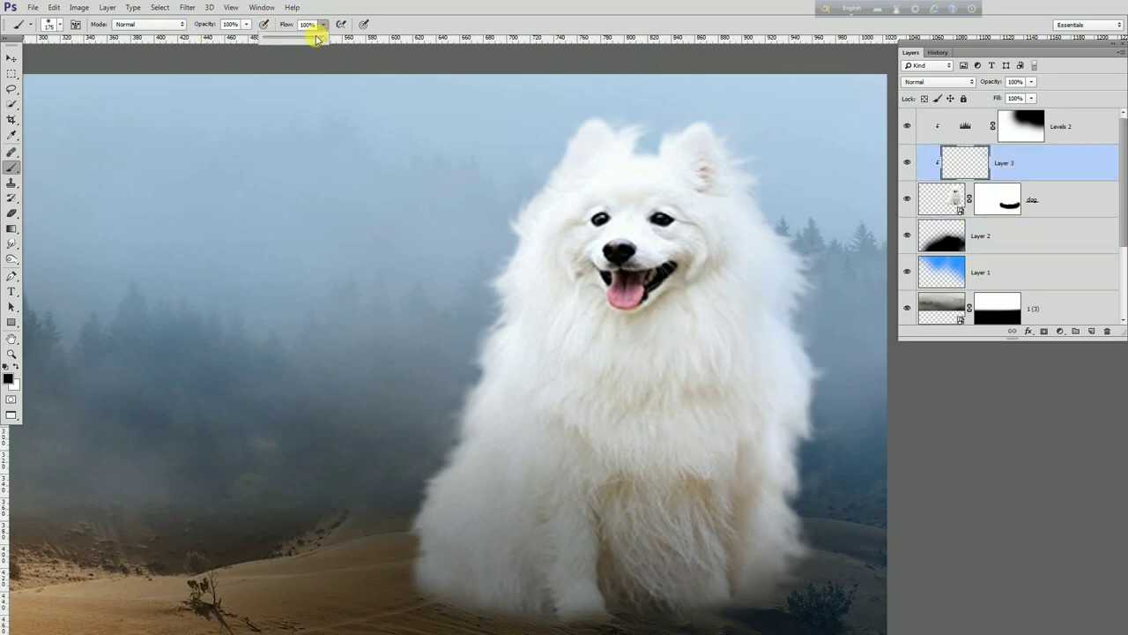
{"action": "left_click_drag", "start_coordinate": [247, 27], "coordinate": [211, 40]}
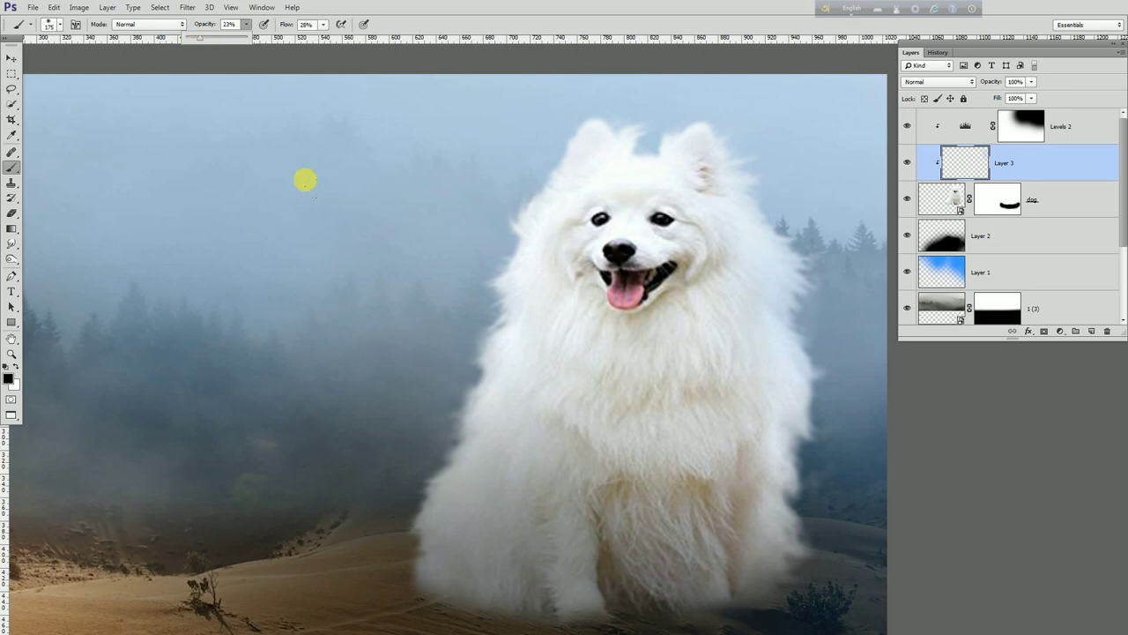
Step: Paint faint black over the fur along the dog's right side and around its left ear
{"action": "left_click_drag", "start_coordinate": [667, 164], "coordinate": [737, 362]}
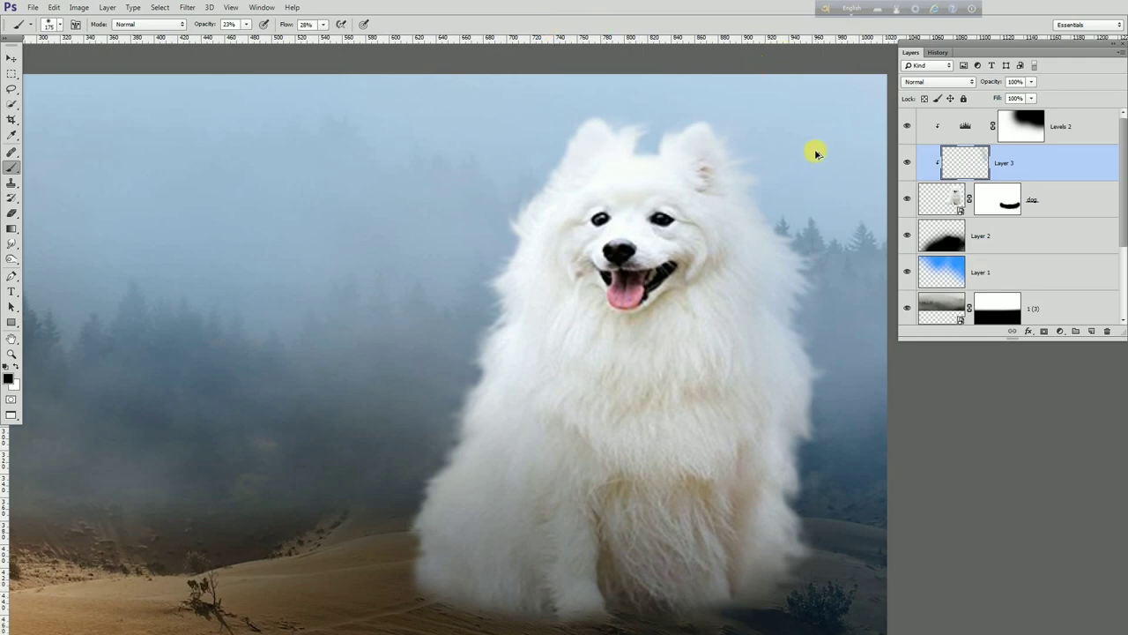
{"action": "key", "text": "ctrl+minus"}
{"action": "key", "text": "ctrl+minus"}
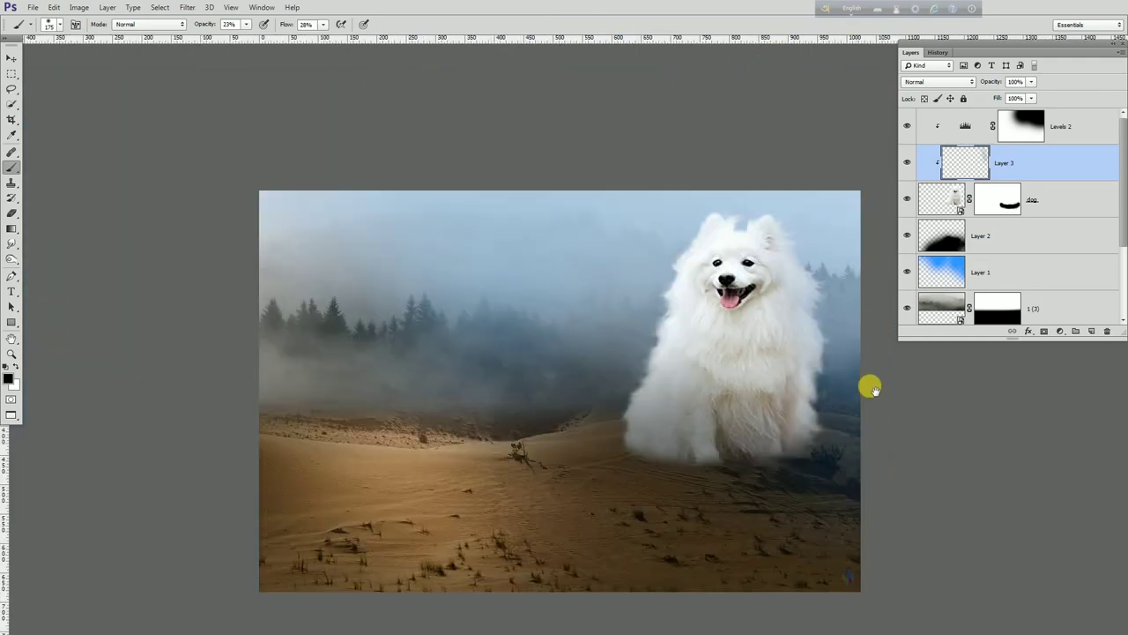
{"action": "scroll", "coordinate": [729, 345], "scroll_direction": "up", "scroll_amount": 2}
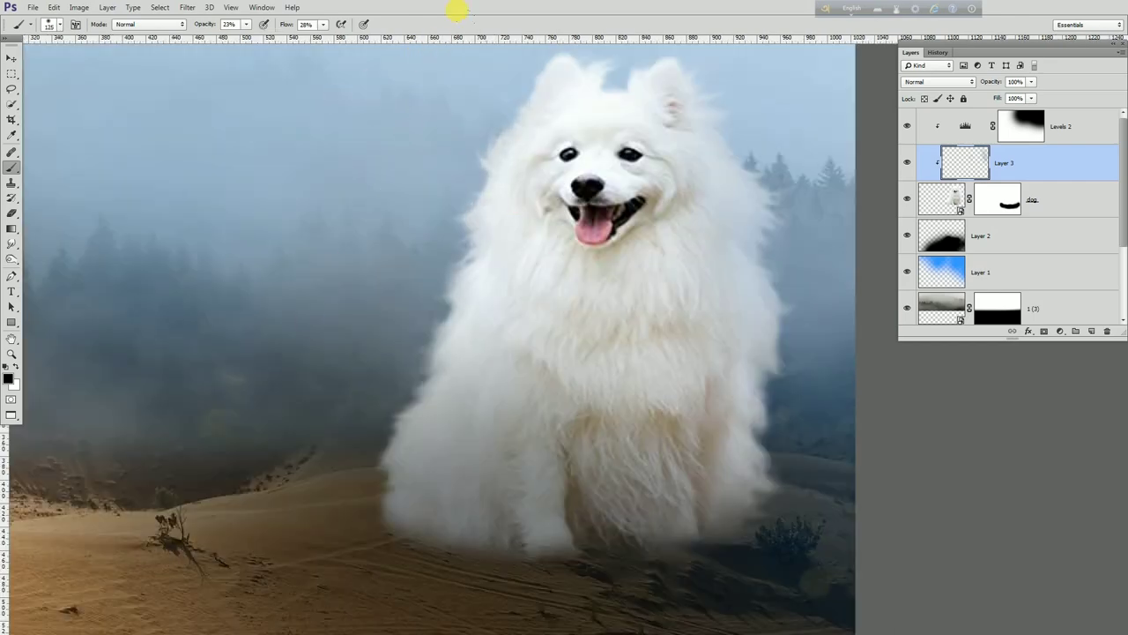
{"action": "left_click_drag", "start_coordinate": [551, 75], "coordinate": [511, 132]}
{"action": "left_click_drag", "start_coordinate": [656, 117], "coordinate": [679, 242]}
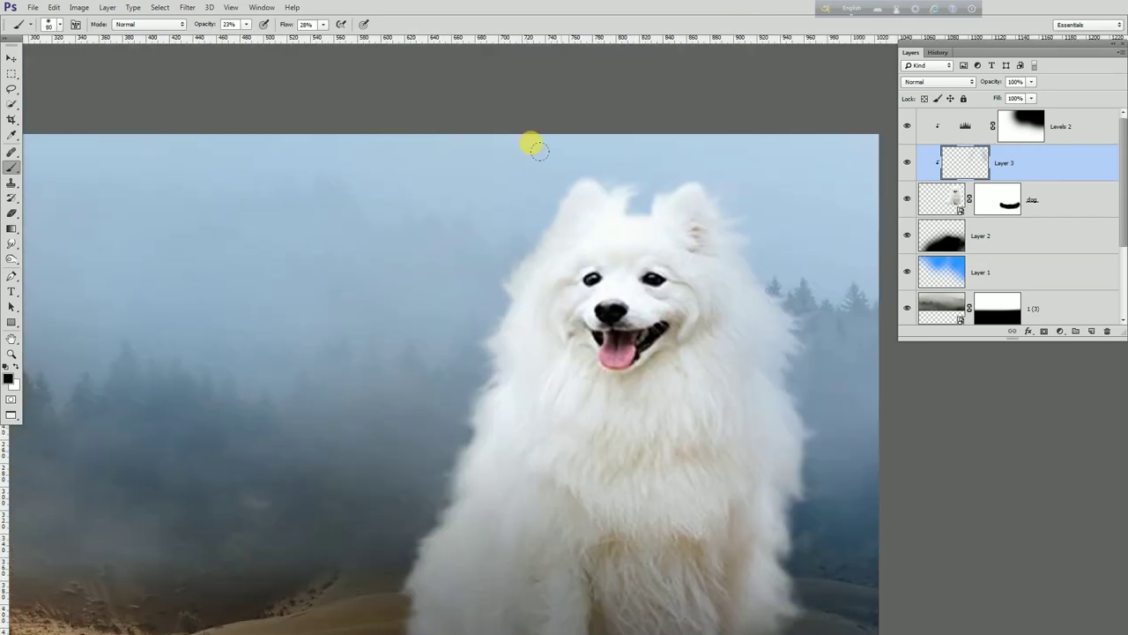
{"action": "left_click", "coordinate": [737, 368], "text": "alt"}
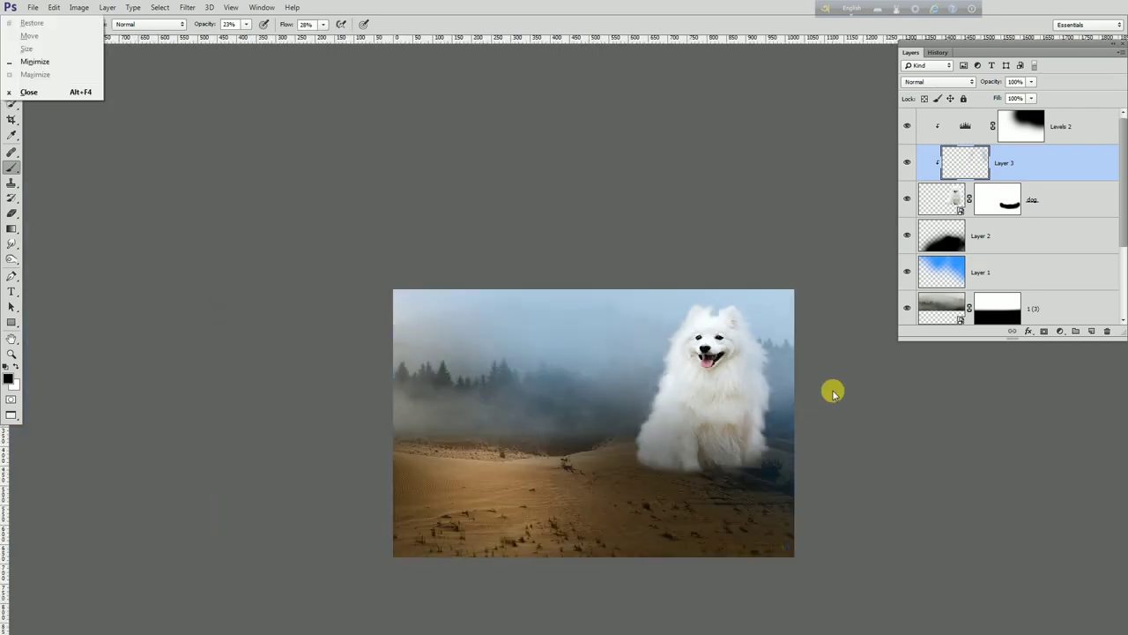
{"action": "scroll", "coordinate": [781, 383], "scroll_direction": "up", "scroll_amount": 2}
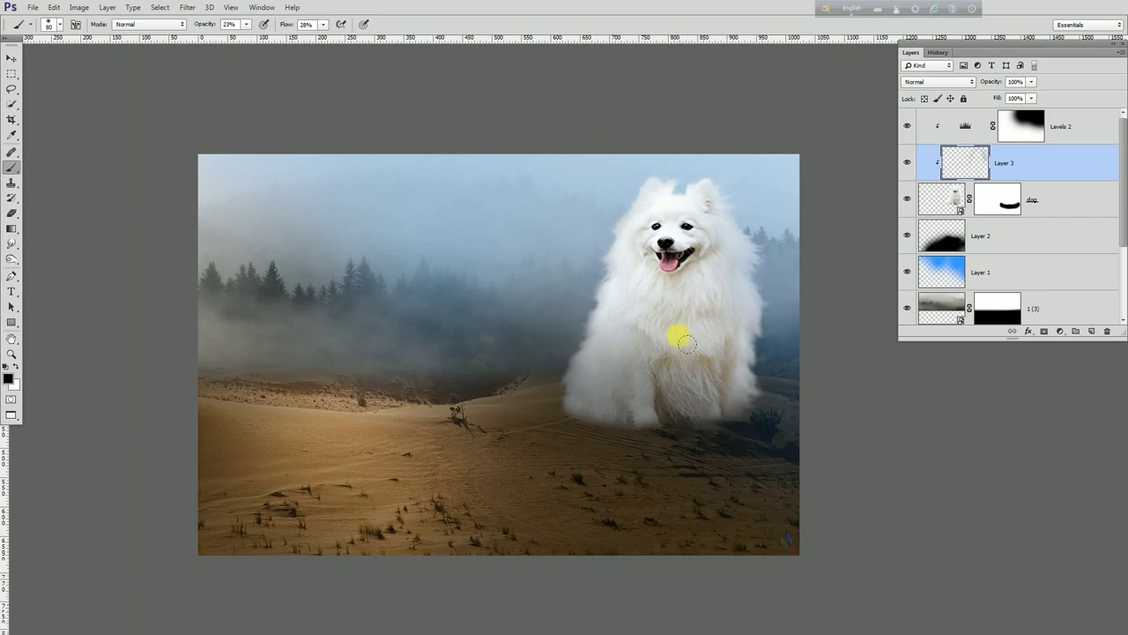
Step: Brush a faint stroke over the dog's neck and sample blue-grey from the misty sky
{"action": "scroll", "coordinate": [710, 323], "scroll_direction": "up", "scroll_amount": 2}
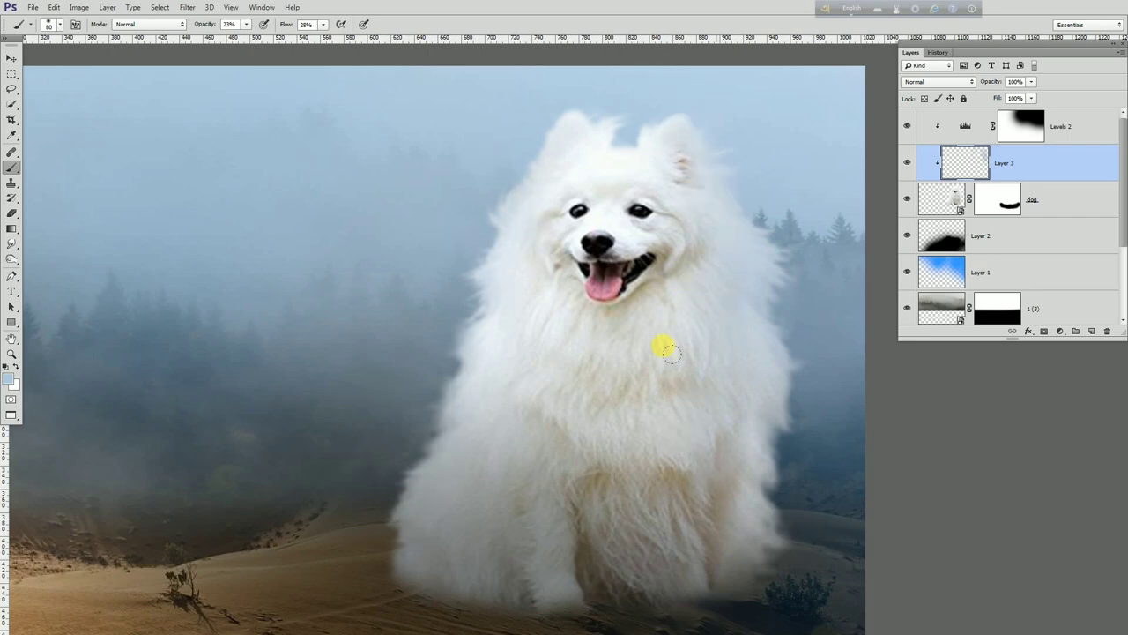
{"action": "left_click_drag", "start_coordinate": [852, 300], "coordinate": [819, 302]}
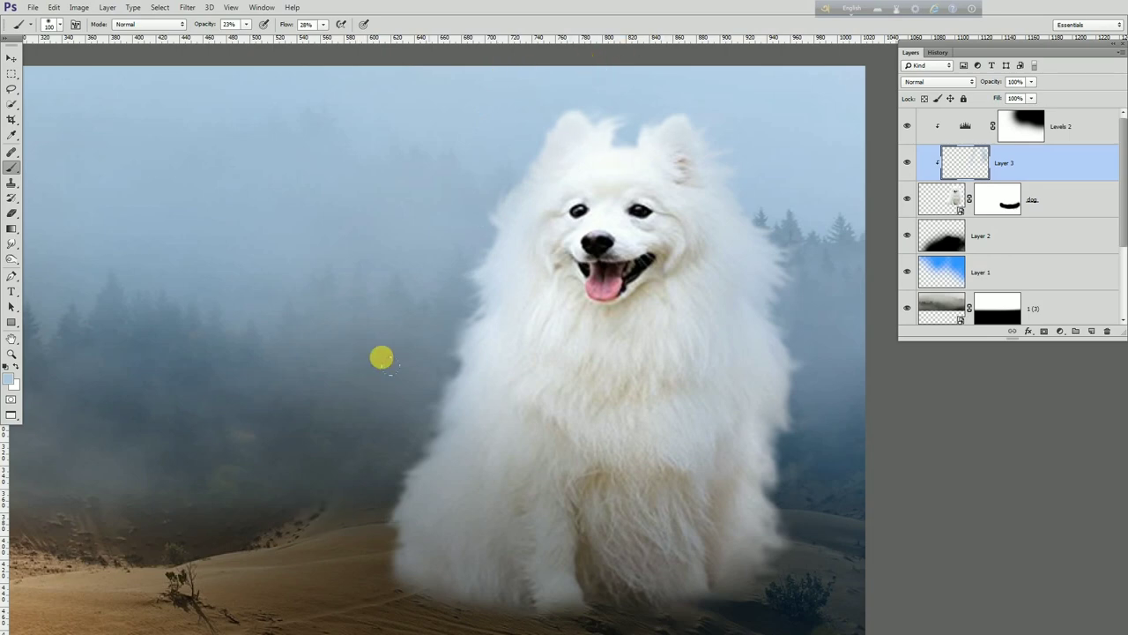
{"action": "key", "text": "ctrl+minus"}
{"action": "key", "text": "ctrl+minus"}
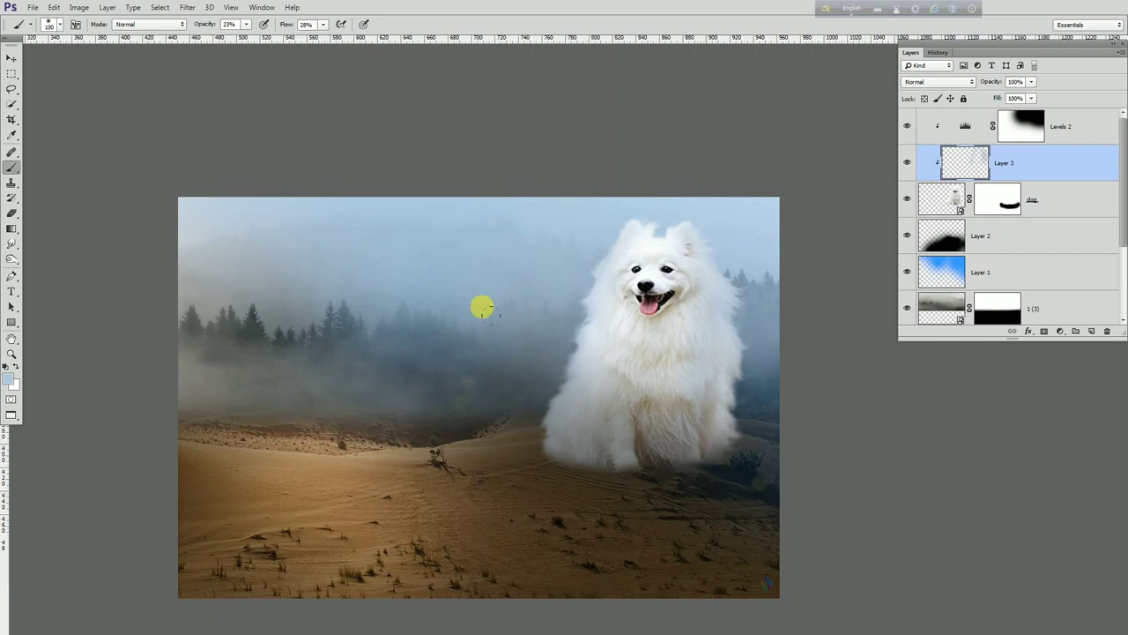
{"action": "key", "text": "ctrl+plus"}
{"action": "key", "text": "ctrl+plus"}
{"action": "left_click", "coordinate": [435, 304], "text": "alt"}
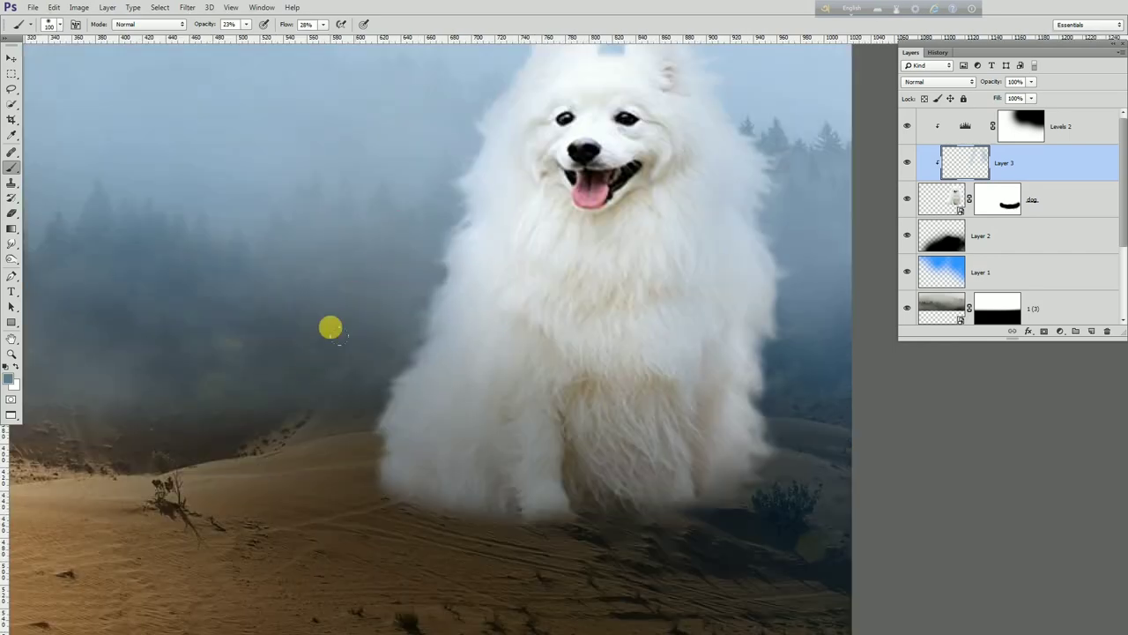
{"action": "key", "text": "alt+space"}
{"action": "left_click", "coordinate": [822, 399], "text": "alt"}
{"action": "key", "text": "Escape"}
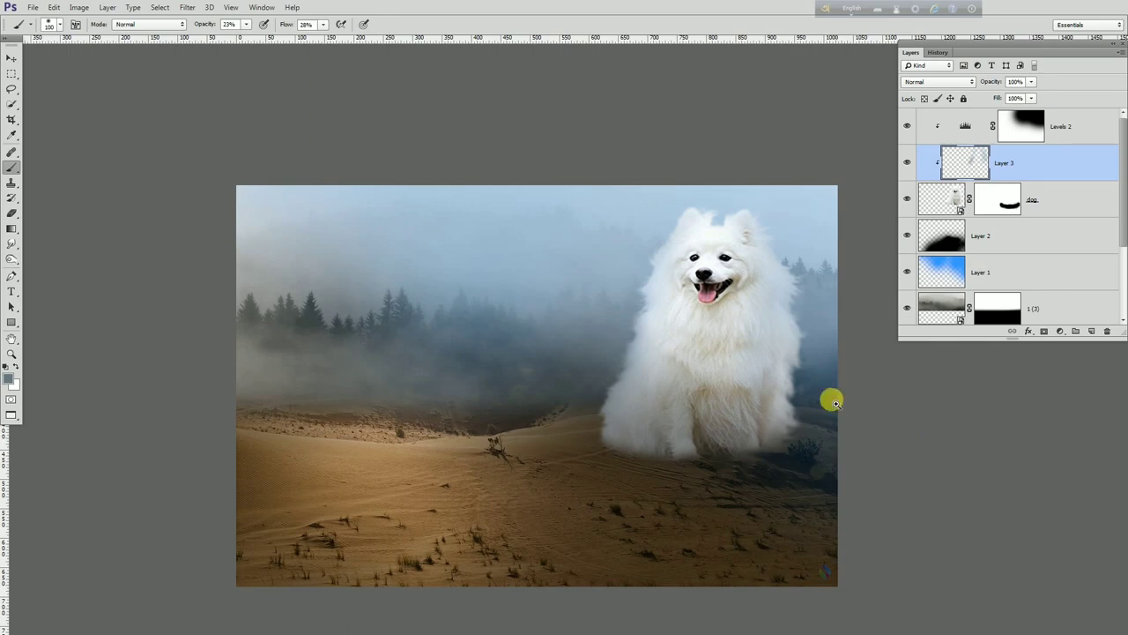
{"action": "scroll", "coordinate": [787, 353], "scroll_direction": "up", "scroll_amount": 3}
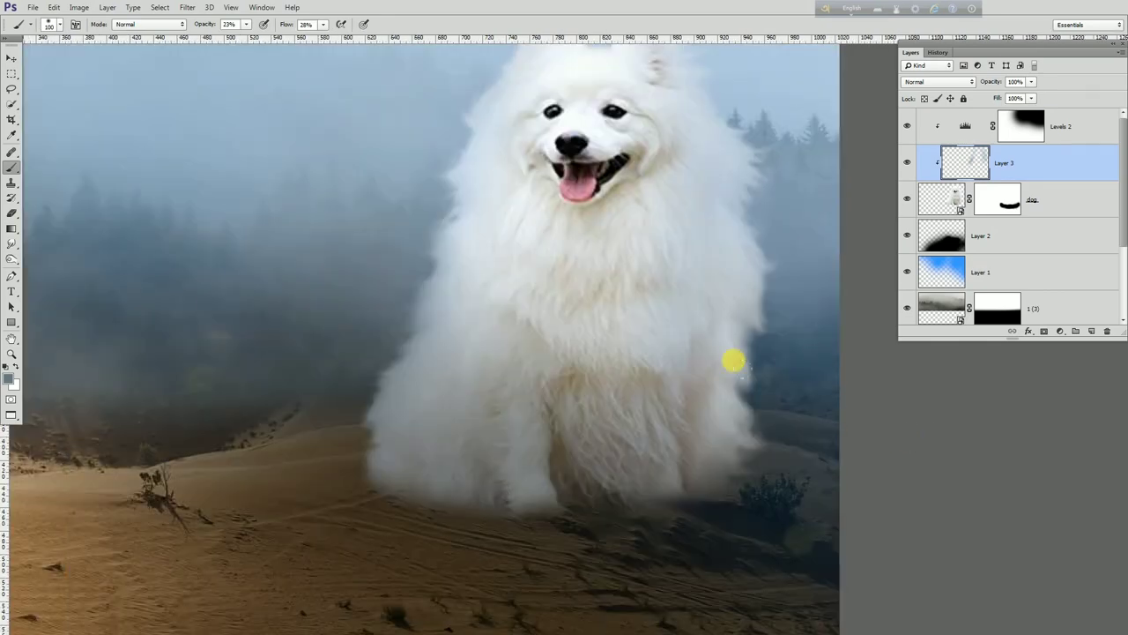
Step: Choose the Eraser and bring the top of the dog's head into view
{"action": "left_click", "coordinate": [11, 214]}
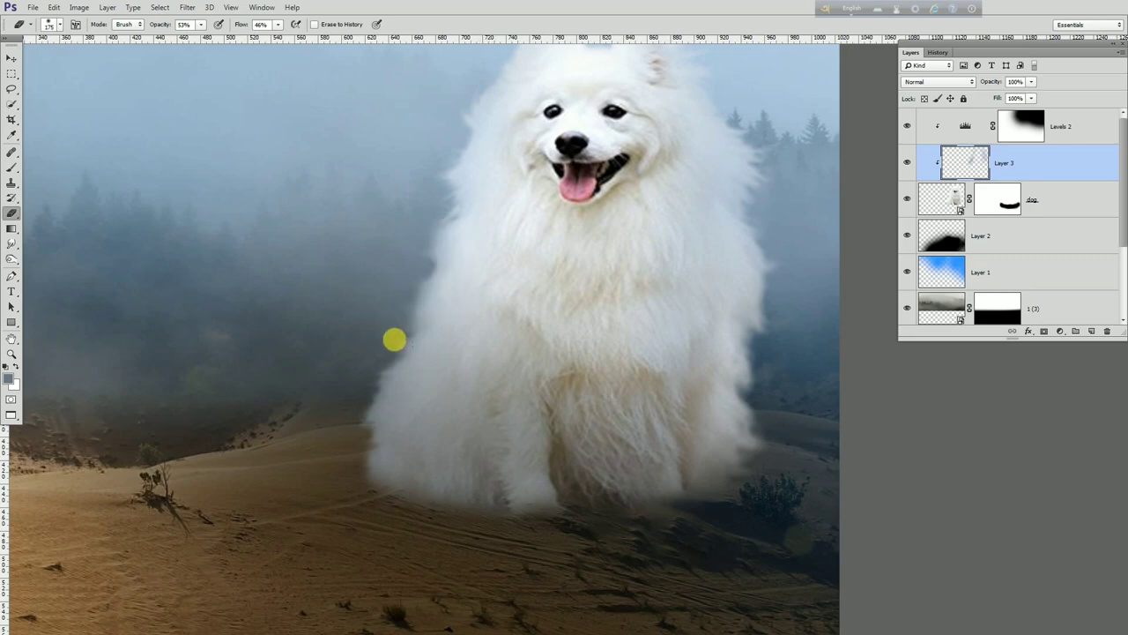
{"action": "left_click_drag", "start_coordinate": [616, 261], "coordinate": [760, 347]}
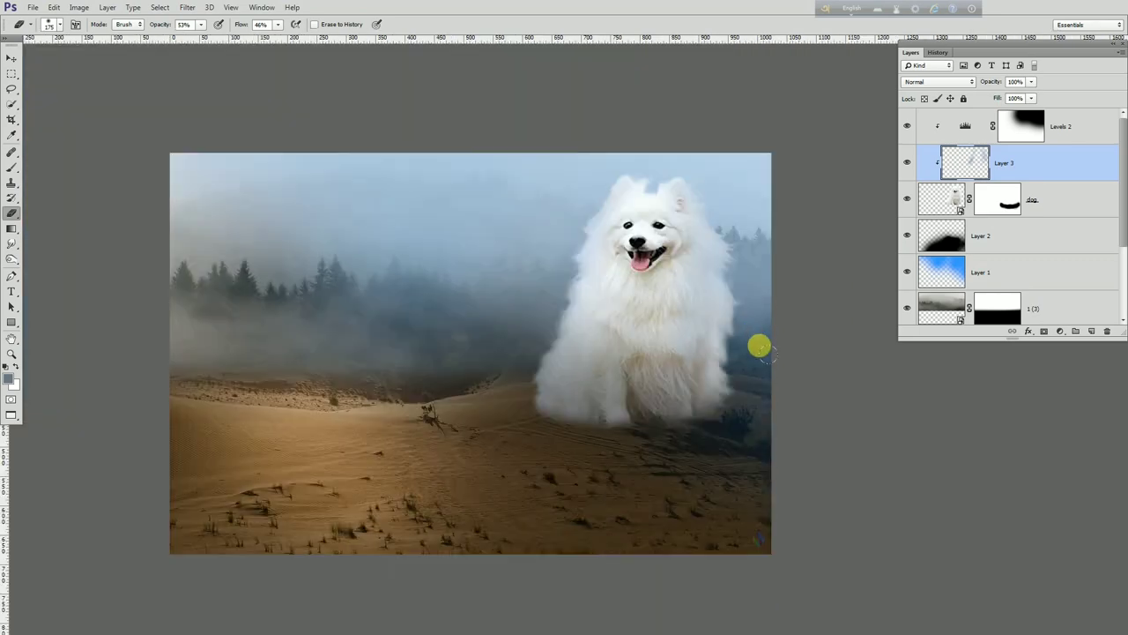
{"action": "left_click_drag", "start_coordinate": [765, 373], "coordinate": [707, 294]}
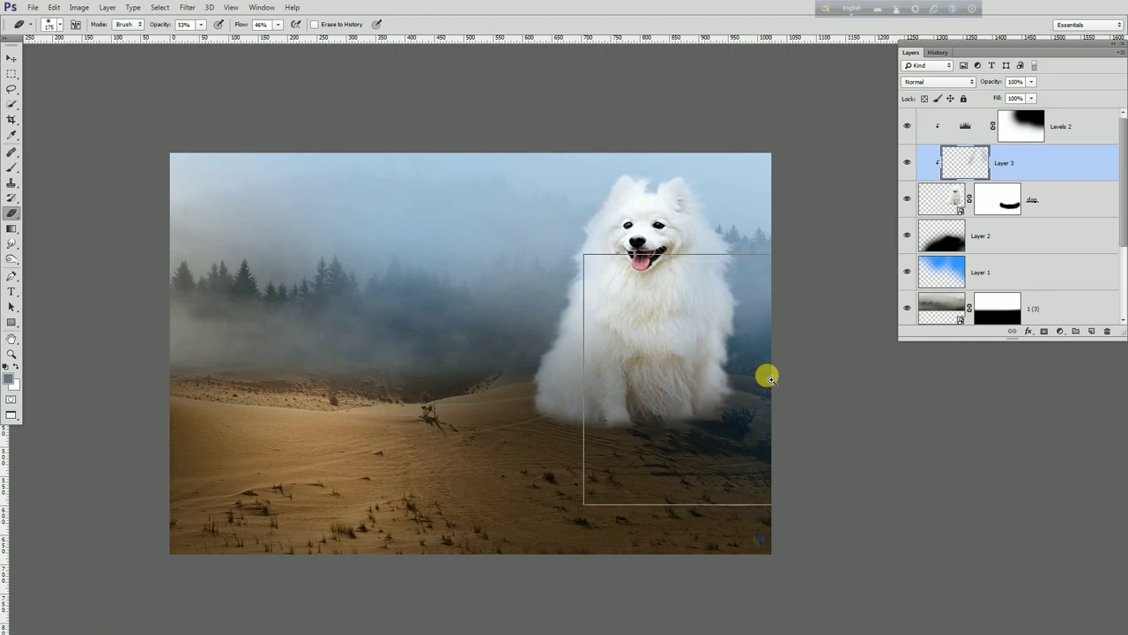
{"action": "left_click_drag", "start_coordinate": [730, 165], "coordinate": [730, 370]}
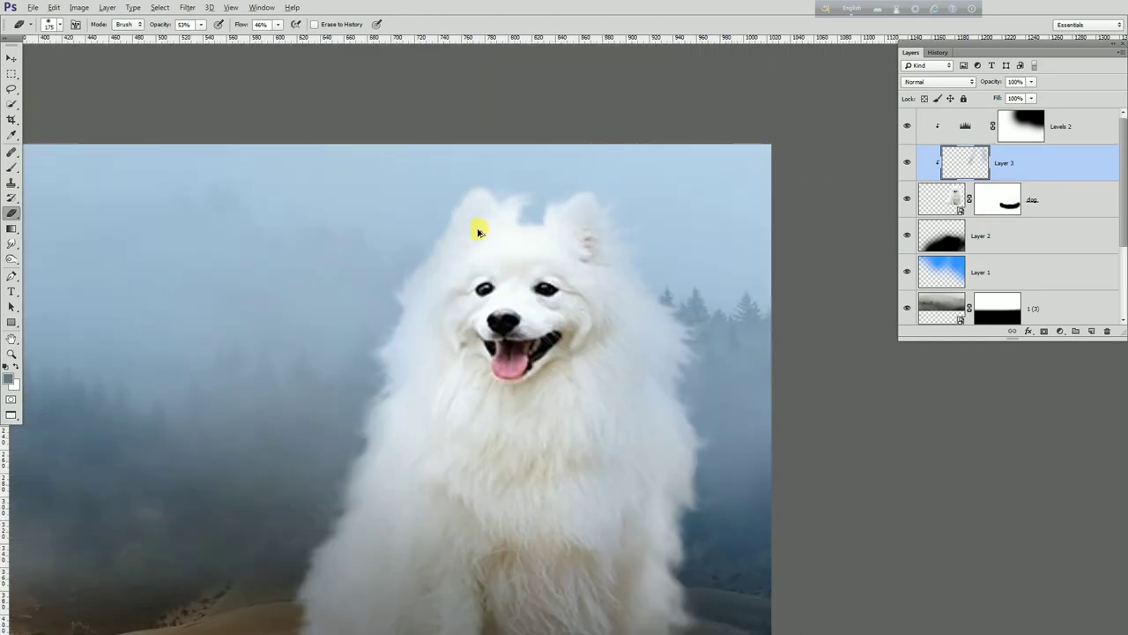
{"action": "left_click", "coordinate": [10, 166]}
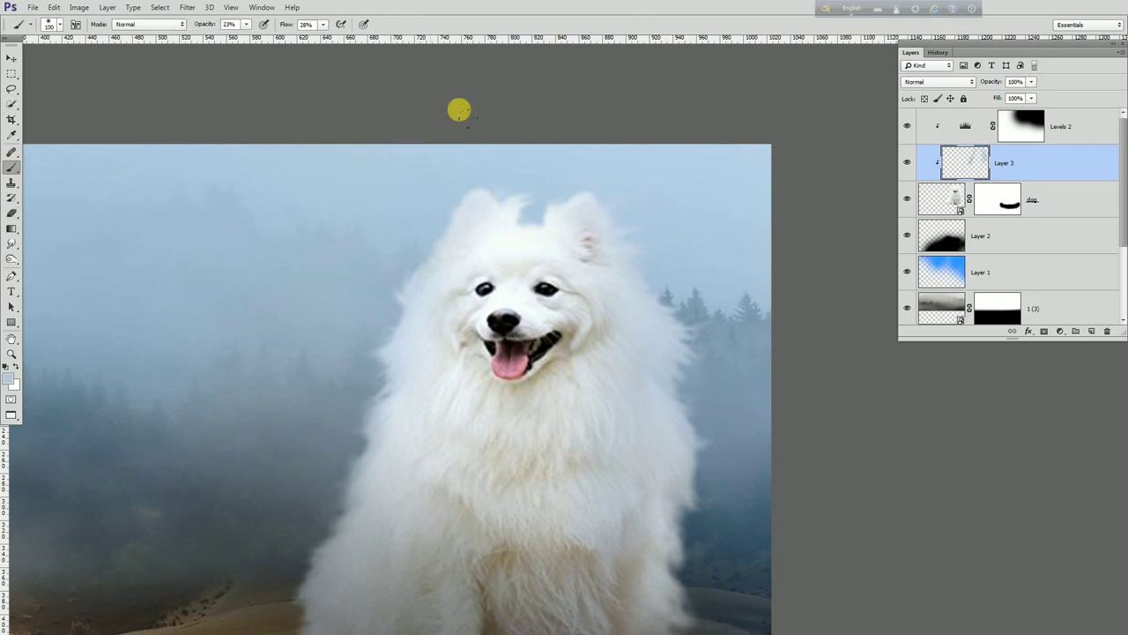
{"action": "mouse_move", "coordinate": [769, 444]}
{"action": "left_mouse_down"}
{"action": "mouse_move", "coordinate": [791, 364]}
{"action": "mouse_move", "coordinate": [656, 287]}
{"action": "left_mouse_up"}
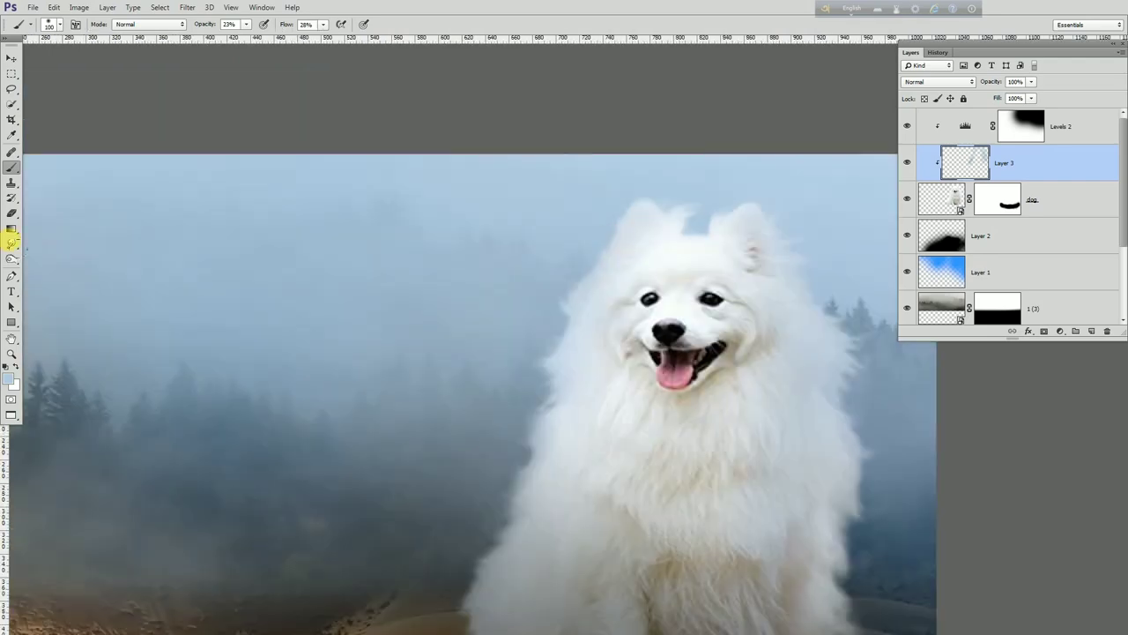
Step: With a smaller eraser, erase the blue tint from the top-left head fur and between the ears
{"action": "left_click", "coordinate": [12, 213]}
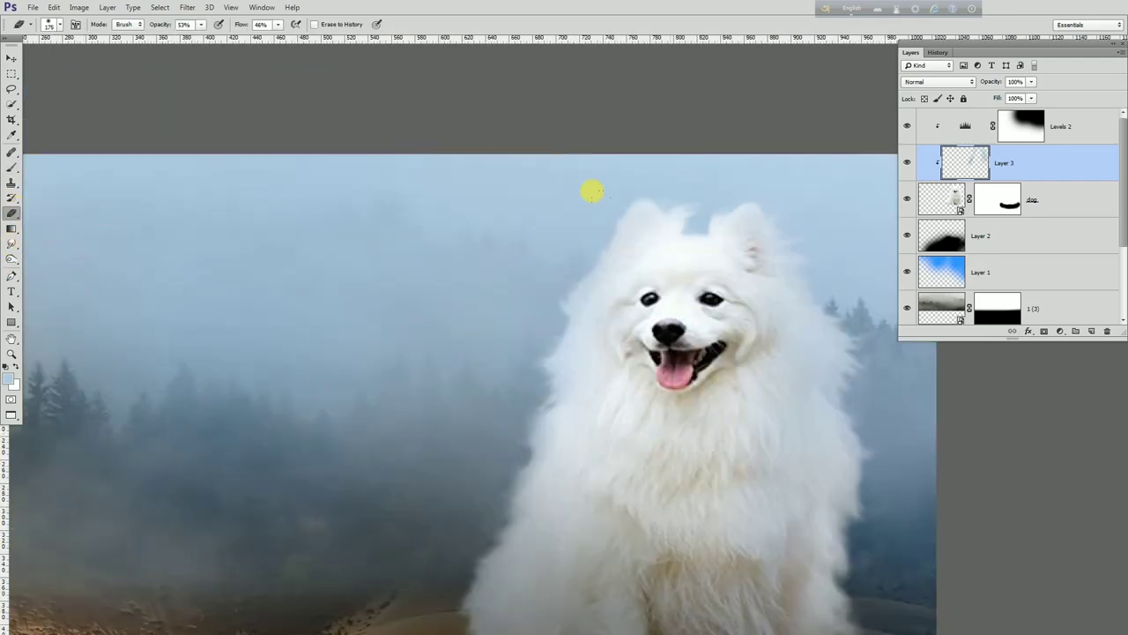
{"action": "key", "text": "bracketleft"}
{"action": "key", "text": "bracketleft"}
{"action": "key", "text": "bracketleft"}
{"action": "left_click_drag", "start_coordinate": [639, 230], "coordinate": [608, 238]}
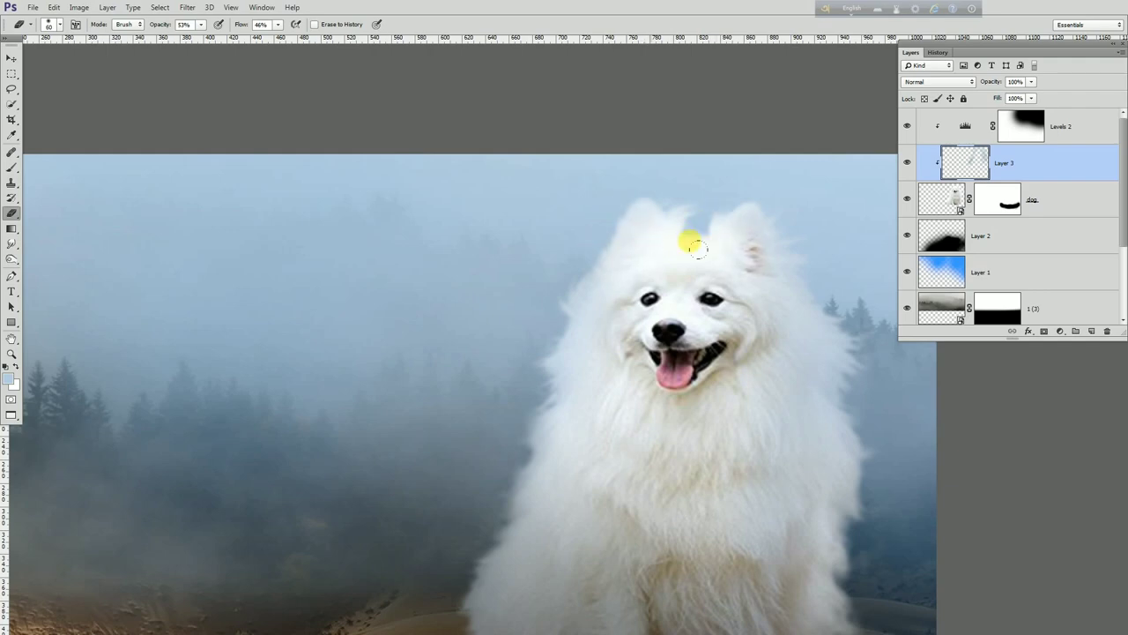
{"action": "mouse_move", "coordinate": [698, 249]}
{"action": "left_mouse_down"}
{"action": "mouse_move", "coordinate": [730, 251]}
{"action": "mouse_move", "coordinate": [695, 534]}
{"action": "mouse_move", "coordinate": [659, 585]}
{"action": "left_mouse_up"}
{"action": "left_click", "coordinate": [681, 474], "text": "alt"}
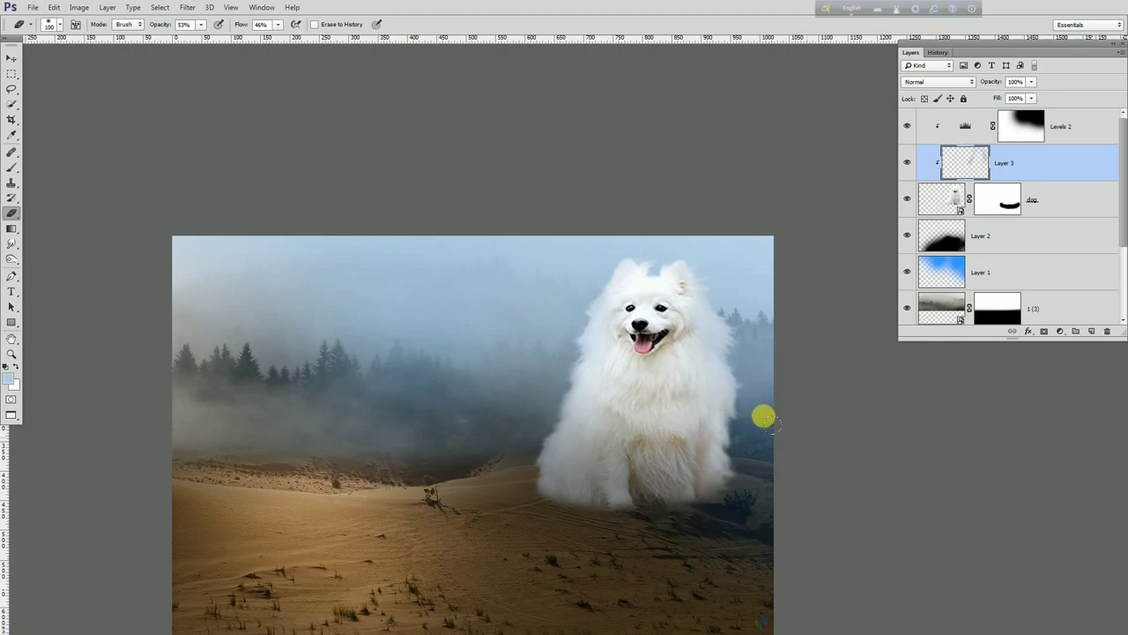
{"action": "scroll", "coordinate": [722, 423], "scroll_direction": "down", "scroll_amount": 1}
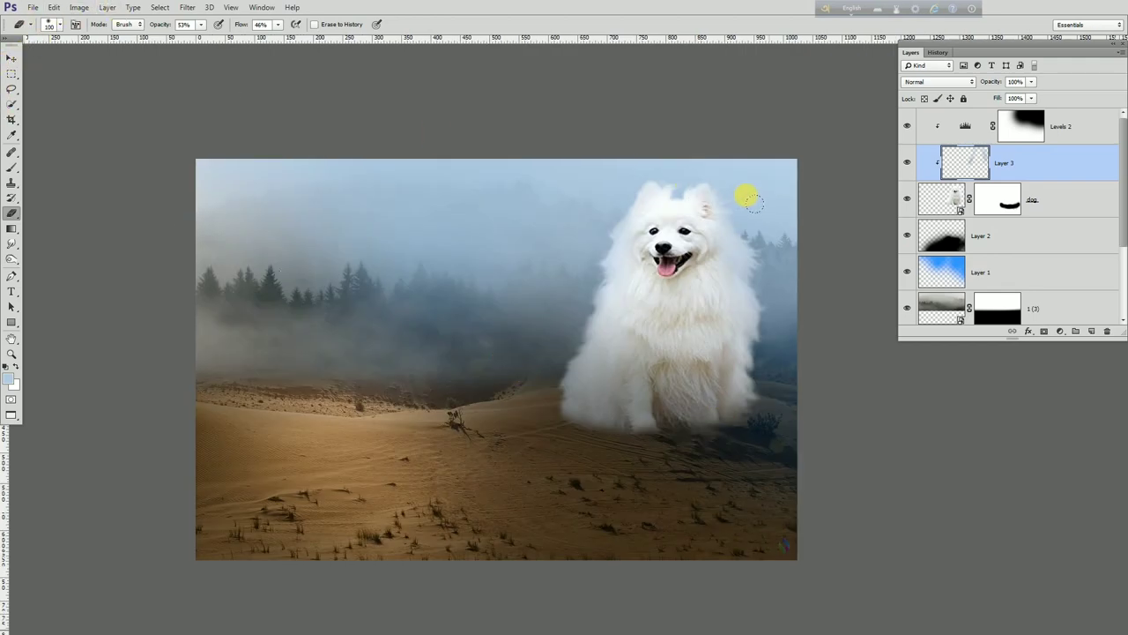
Step: Add a Levels 3 adjustment clipped to the dog with output whites lowered, and target its mask
{"action": "left_click", "coordinate": [1051, 204]}
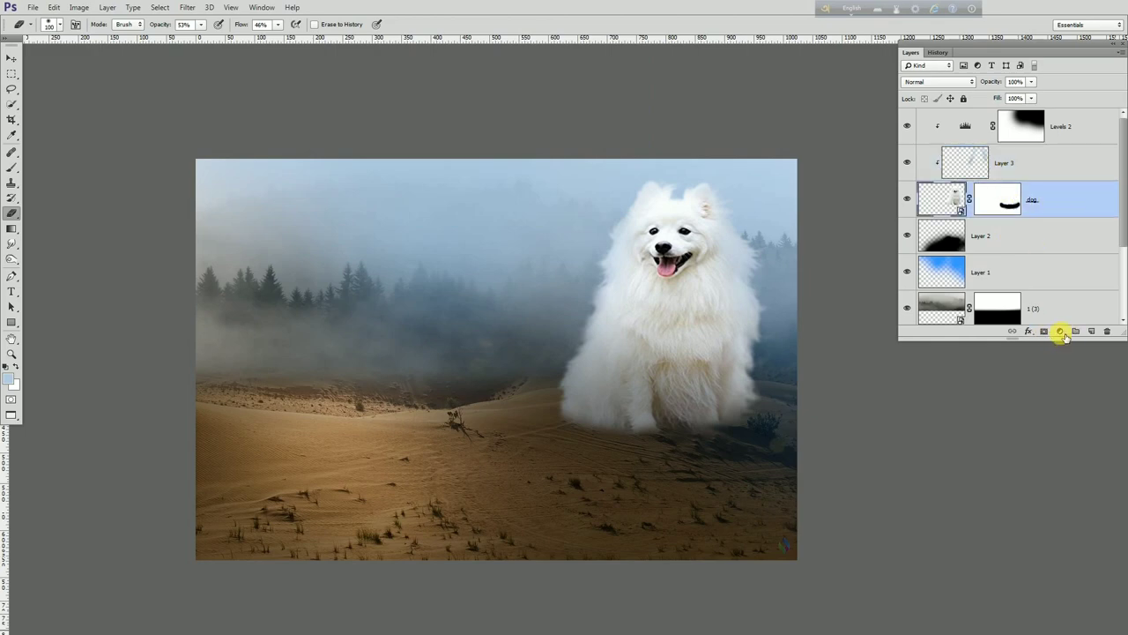
{"action": "left_click", "coordinate": [1061, 331]}
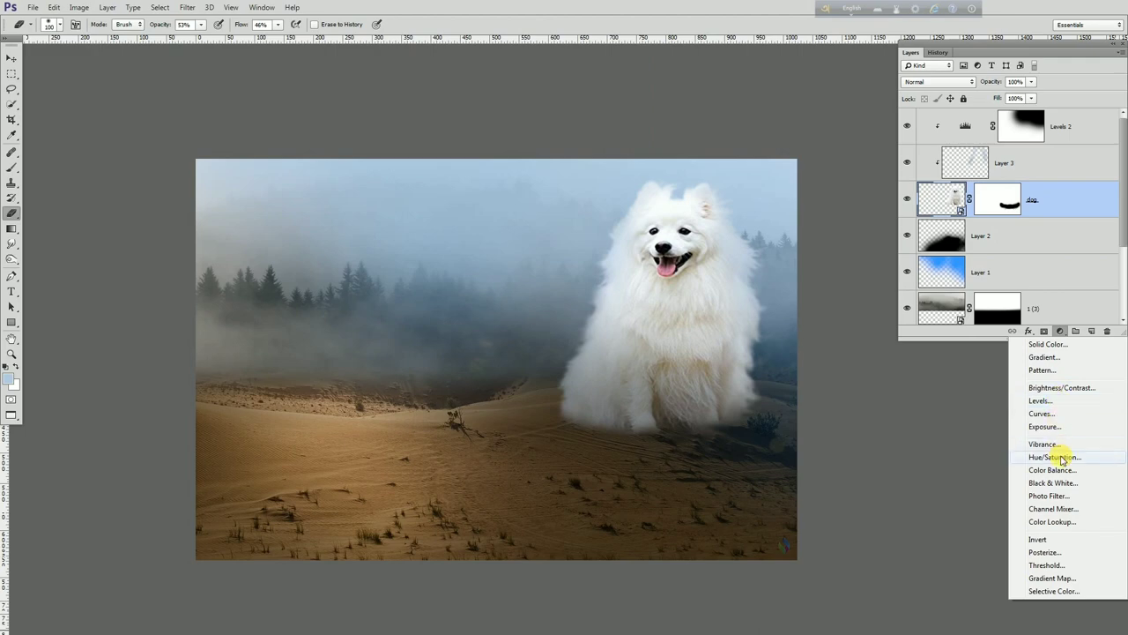
{"action": "left_click", "coordinate": [1048, 400]}
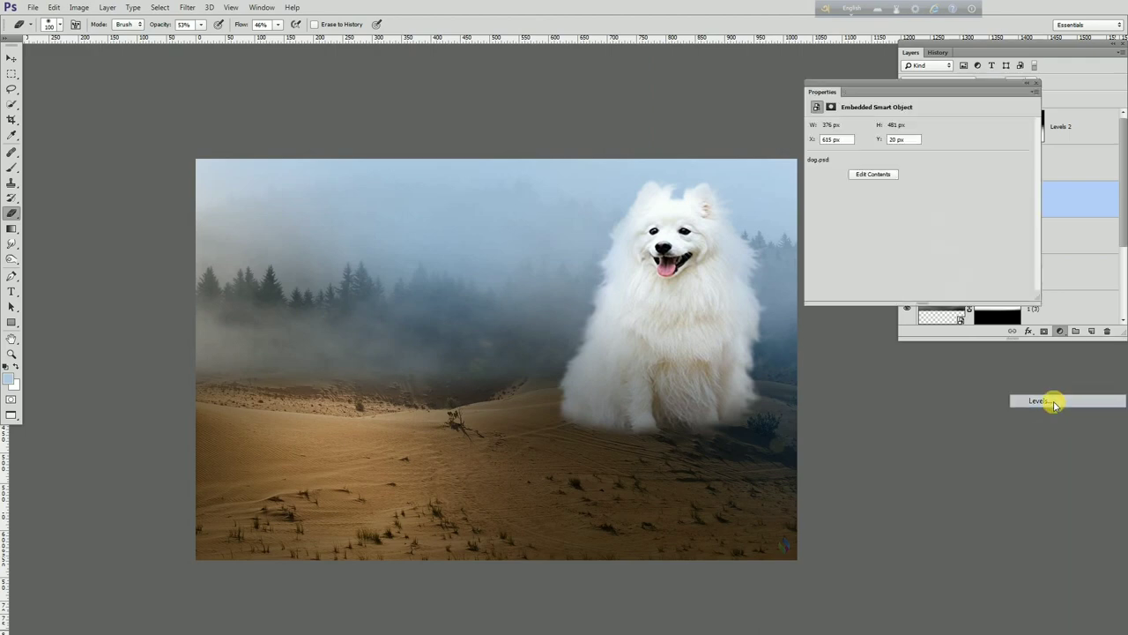
{"action": "left_click_drag", "start_coordinate": [989, 253], "coordinate": [942, 252]}
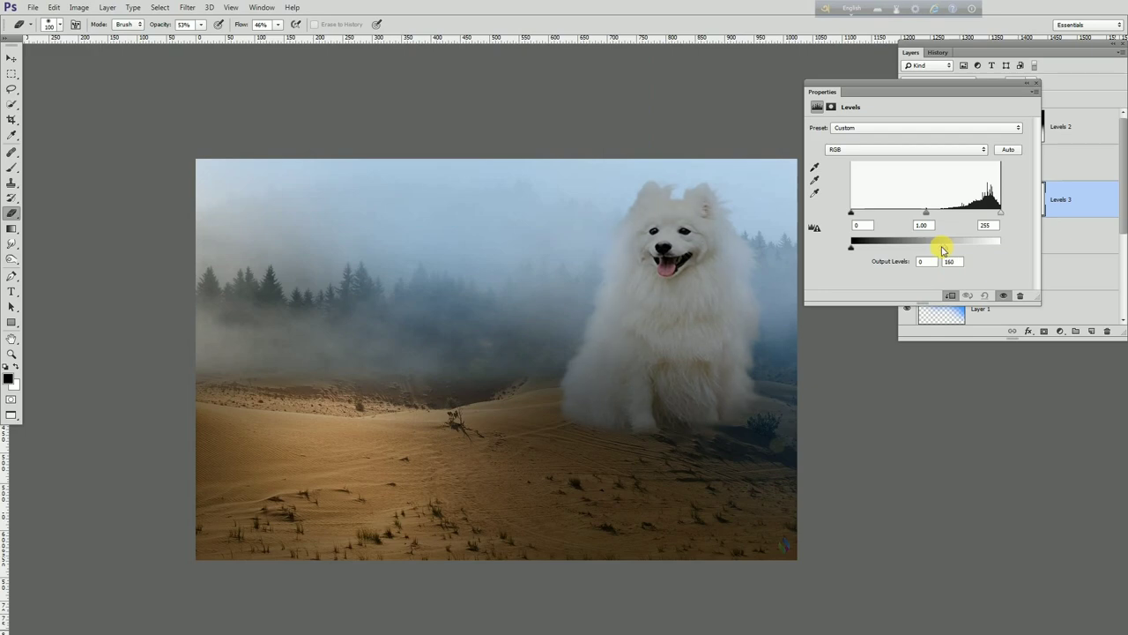
{"action": "left_click_drag", "start_coordinate": [942, 250], "coordinate": [934, 250]}
{"action": "left_click", "coordinate": [1035, 87]}
{"action": "left_click", "coordinate": [1036, 199]}
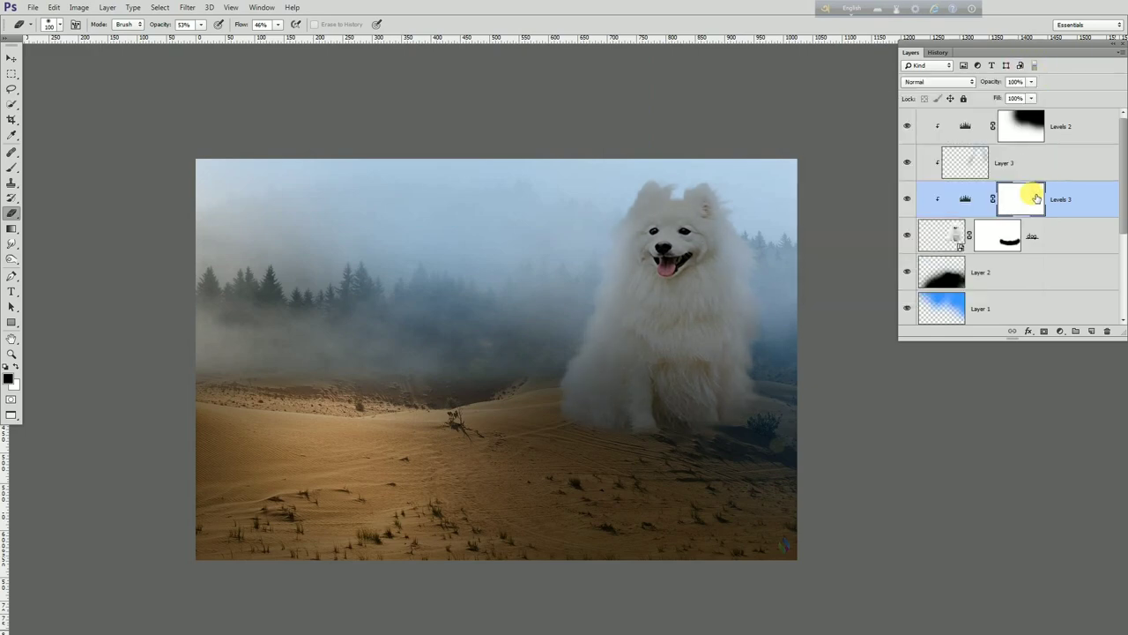
Step: With a 300-size brush at 100% flow, paint black on the Levels 3 mask over the dog's head and chest
{"action": "left_click", "coordinate": [11, 167]}
{"action": "left_click", "coordinate": [656, 216]}
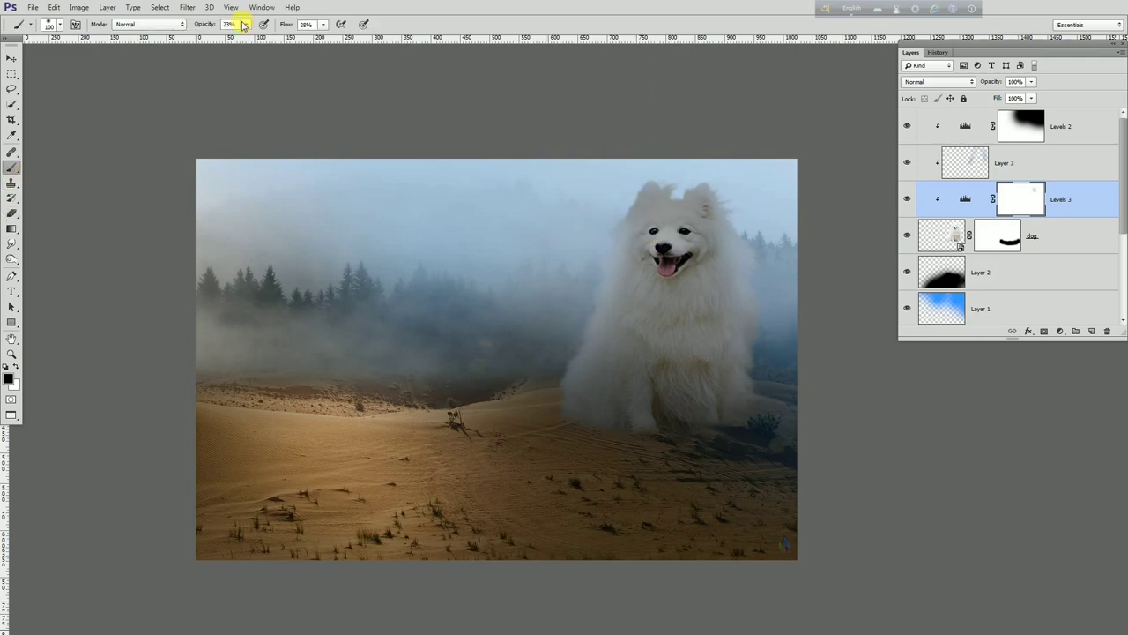
{"action": "left_click", "coordinate": [246, 25]}
{"action": "left_click", "coordinate": [324, 26]}
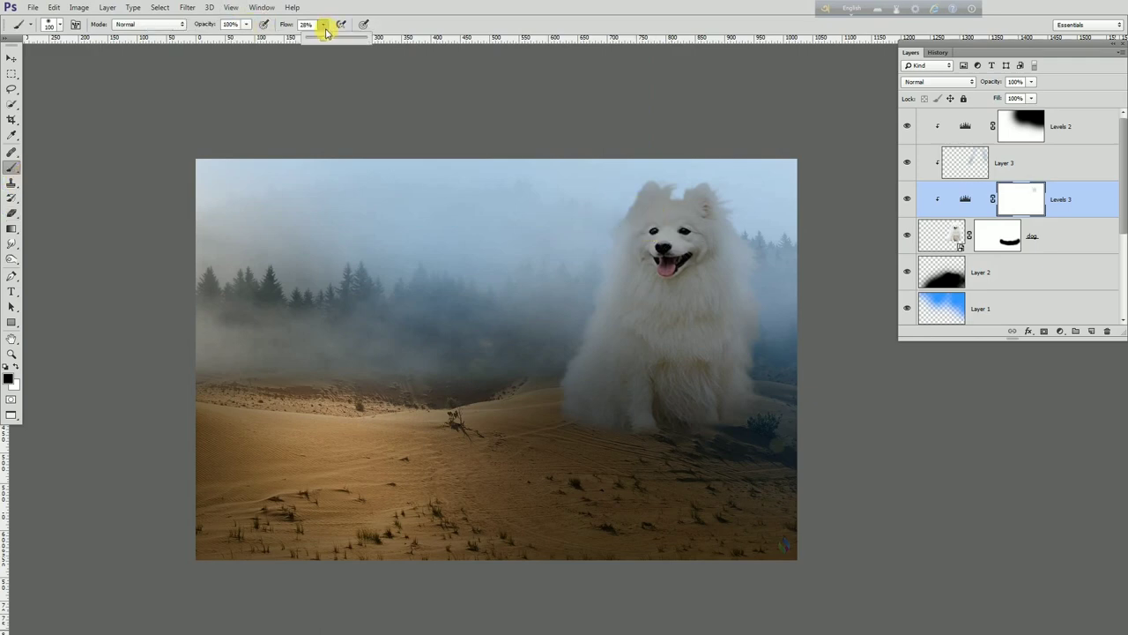
{"action": "key", "text": "shift+0"}
{"action": "key", "text": "bracketright"}
{"action": "key", "text": "bracketright"}
{"action": "key", "text": "bracketright"}
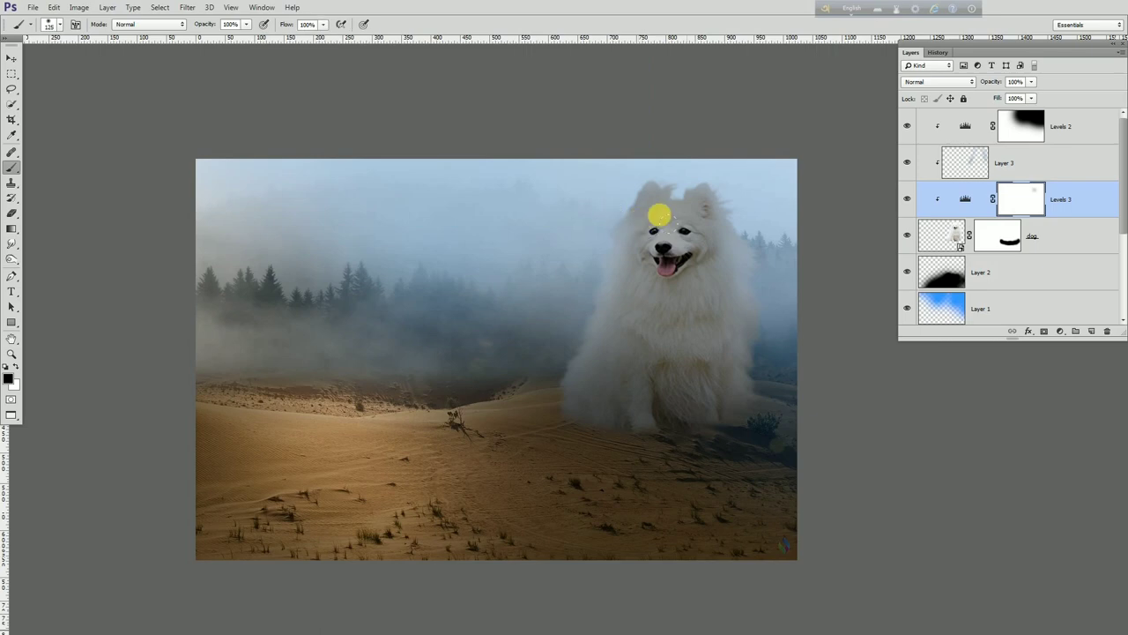
{"action": "key", "text": "bracketright"}
{"action": "key", "text": "bracketright"}
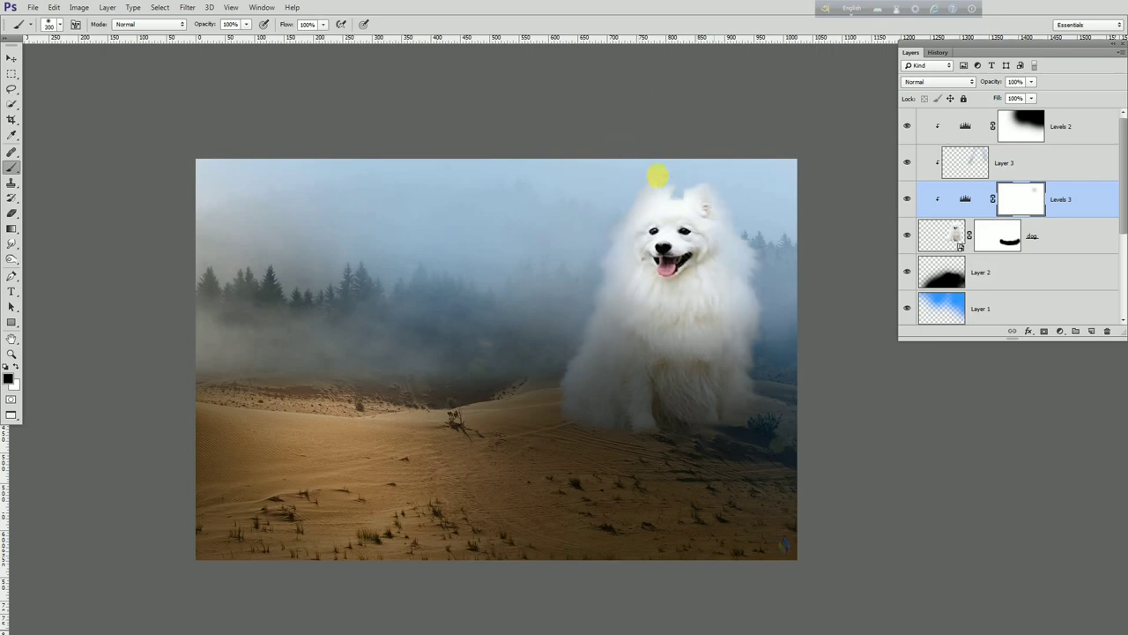
{"action": "mouse_move", "coordinate": [647, 157]}
{"action": "left_mouse_down"}
{"action": "mouse_move", "coordinate": [549, 138]}
{"action": "mouse_move", "coordinate": [511, 181]}
{"action": "mouse_move", "coordinate": [600, 100]}
{"action": "mouse_move", "coordinate": [722, 143]}
{"action": "left_mouse_up"}
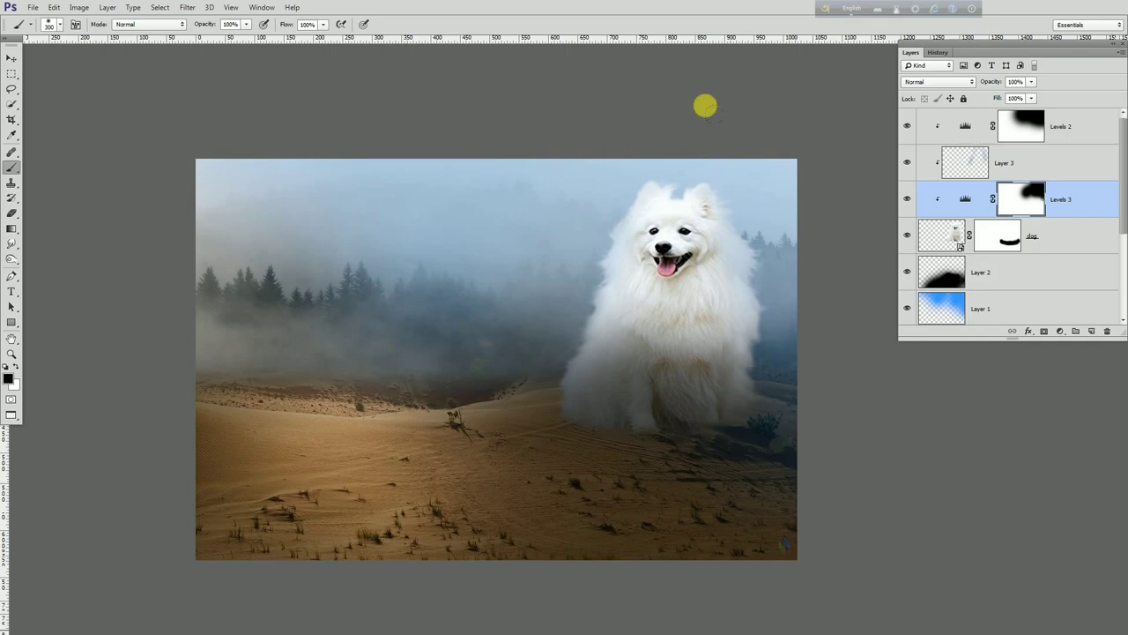
{"action": "left_click_drag", "start_coordinate": [624, 288], "coordinate": [679, 352]}
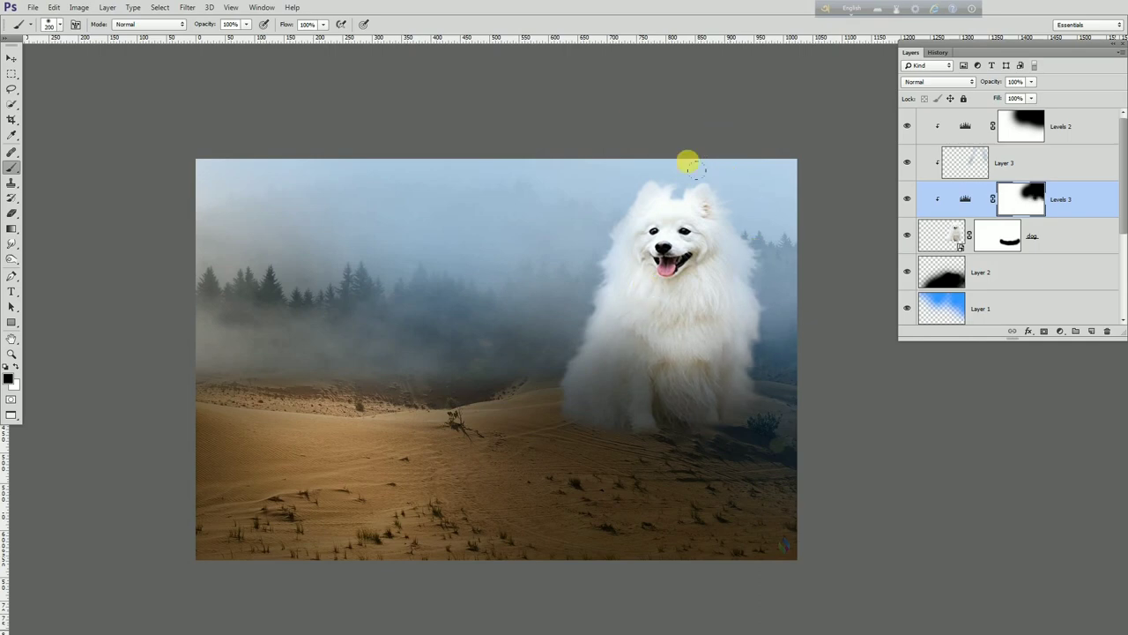
{"action": "key", "text": "bracketleft"}
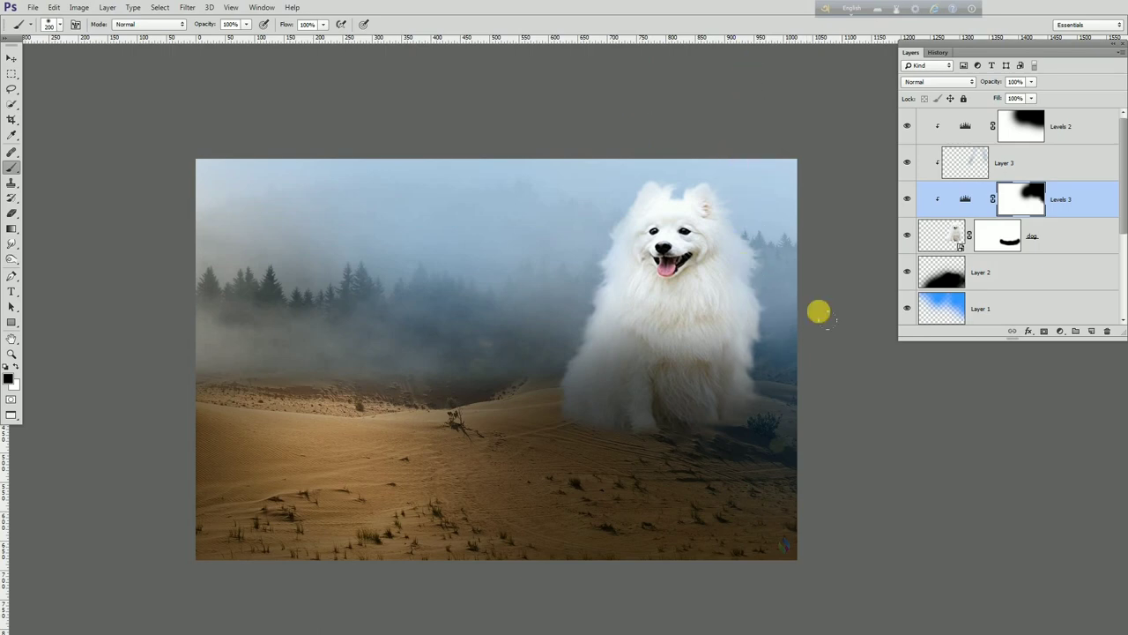
{"action": "left_click_drag", "start_coordinate": [809, 423], "coordinate": [842, 386]}
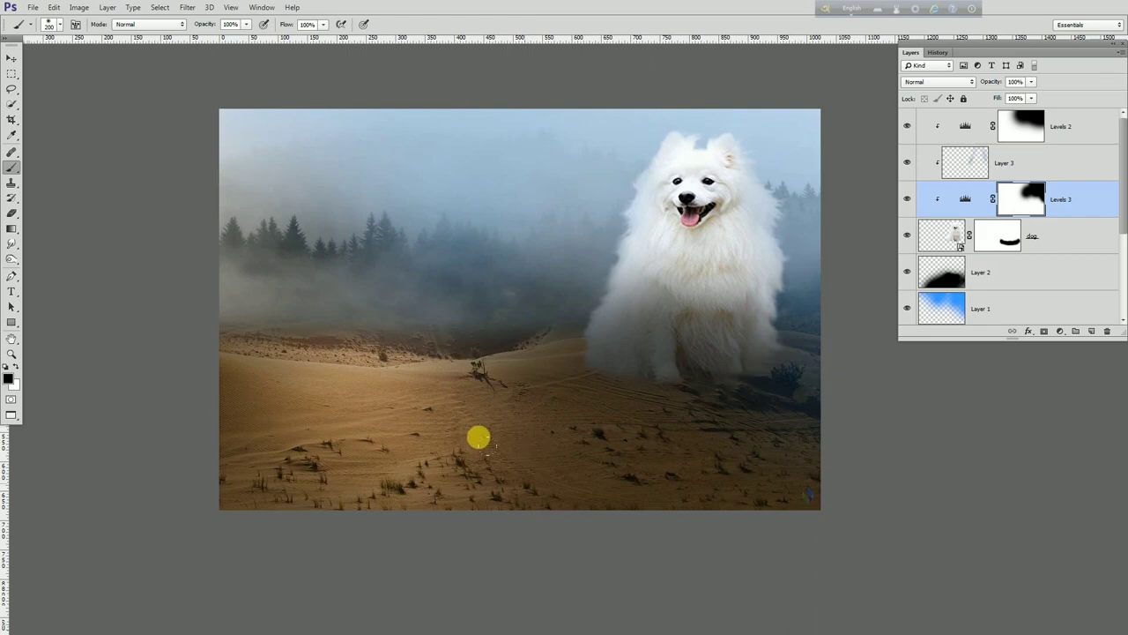
Step: Toggle the fog layer and Levels 1 off and on to compare the desert
{"action": "scroll", "coordinate": [1052, 291], "scroll_direction": "down", "scroll_amount": 4}
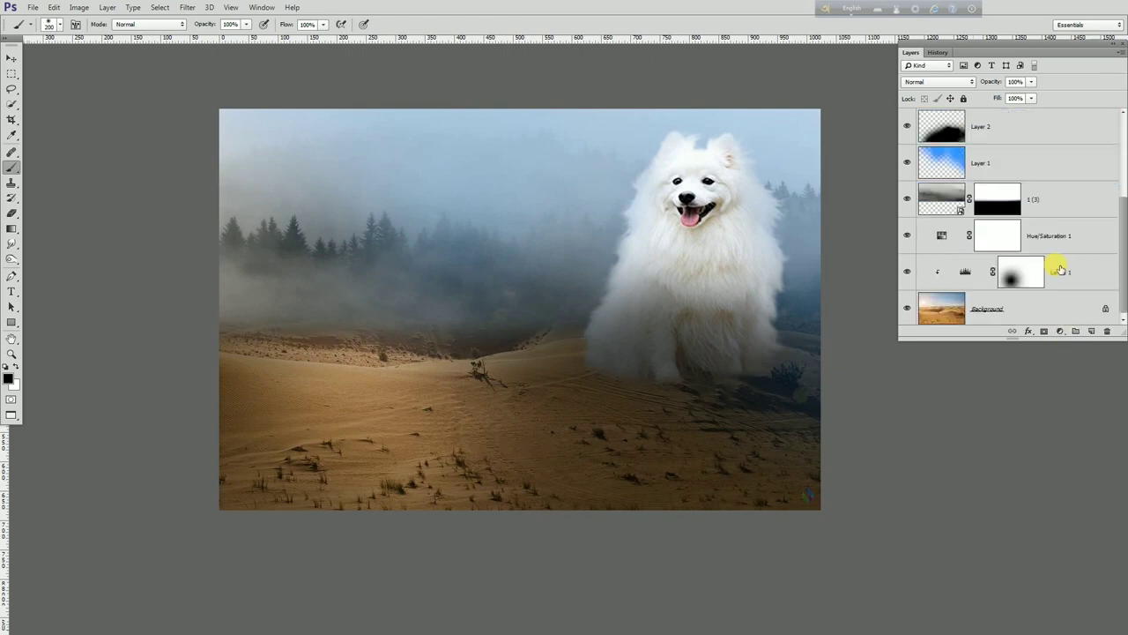
{"action": "left_click", "coordinate": [1030, 310]}
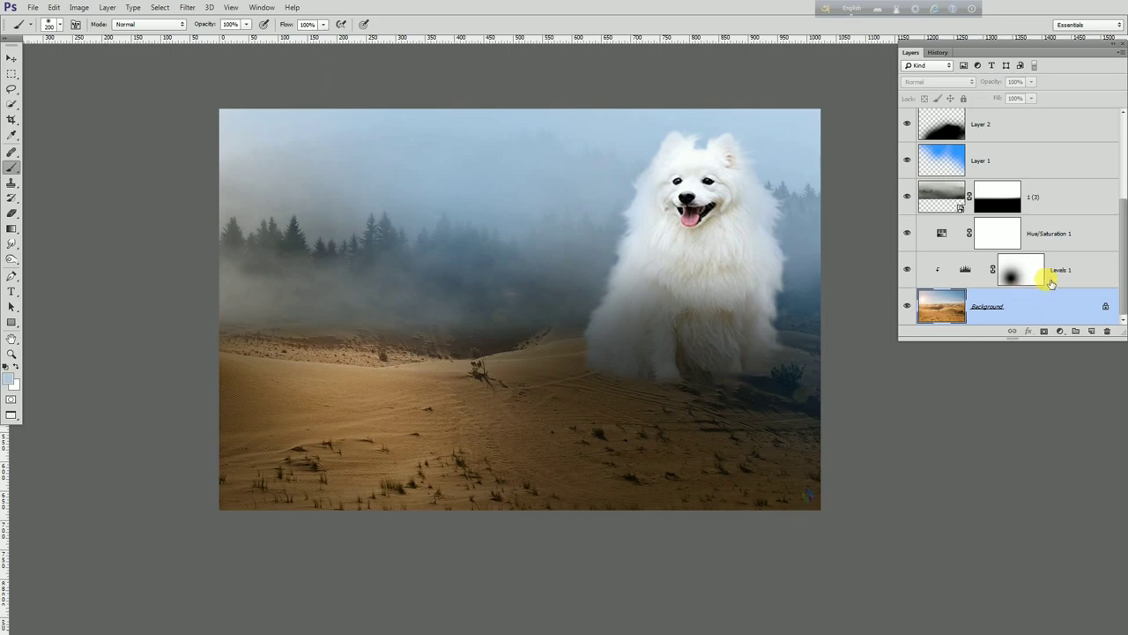
{"action": "scroll", "coordinate": [1051, 282], "scroll_direction": "up", "scroll_amount": 1}
{"action": "left_click", "coordinate": [906, 232]}
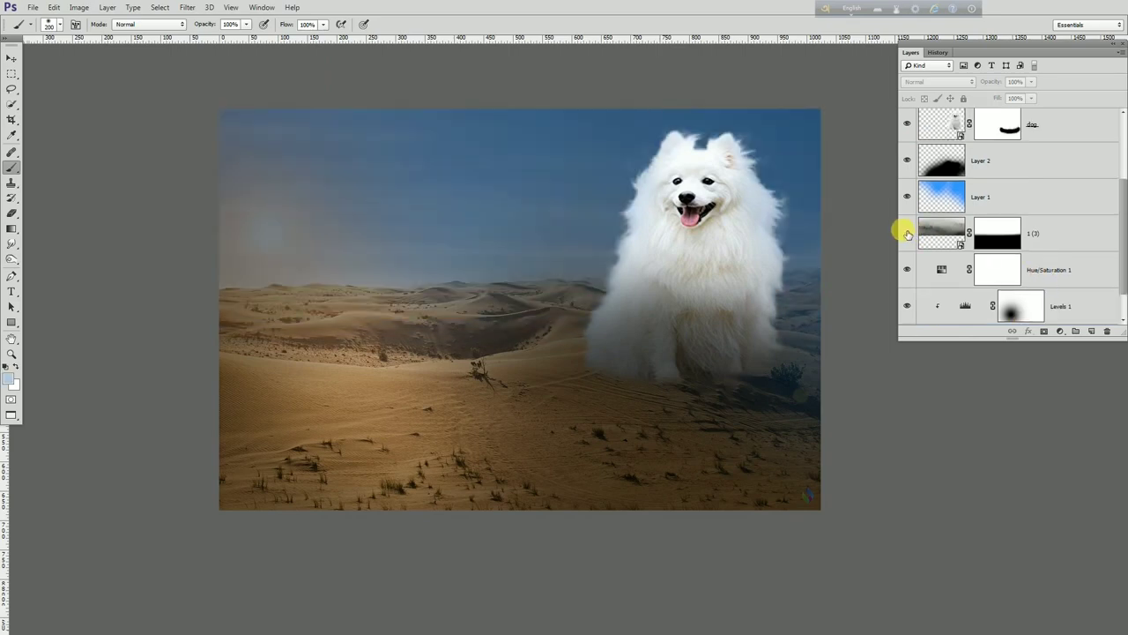
{"action": "left_click", "coordinate": [907, 233]}
{"action": "left_click", "coordinate": [907, 306]}
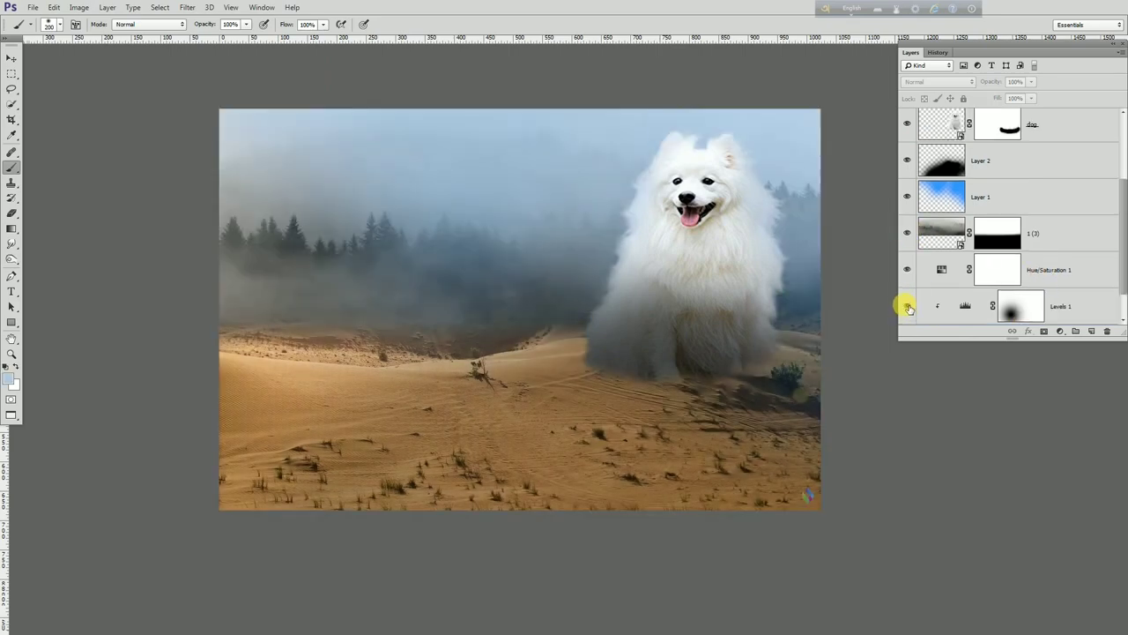
{"action": "left_click", "coordinate": [906, 306]}
{"action": "scroll", "coordinate": [1086, 282], "scroll_direction": "down", "scroll_amount": 1}
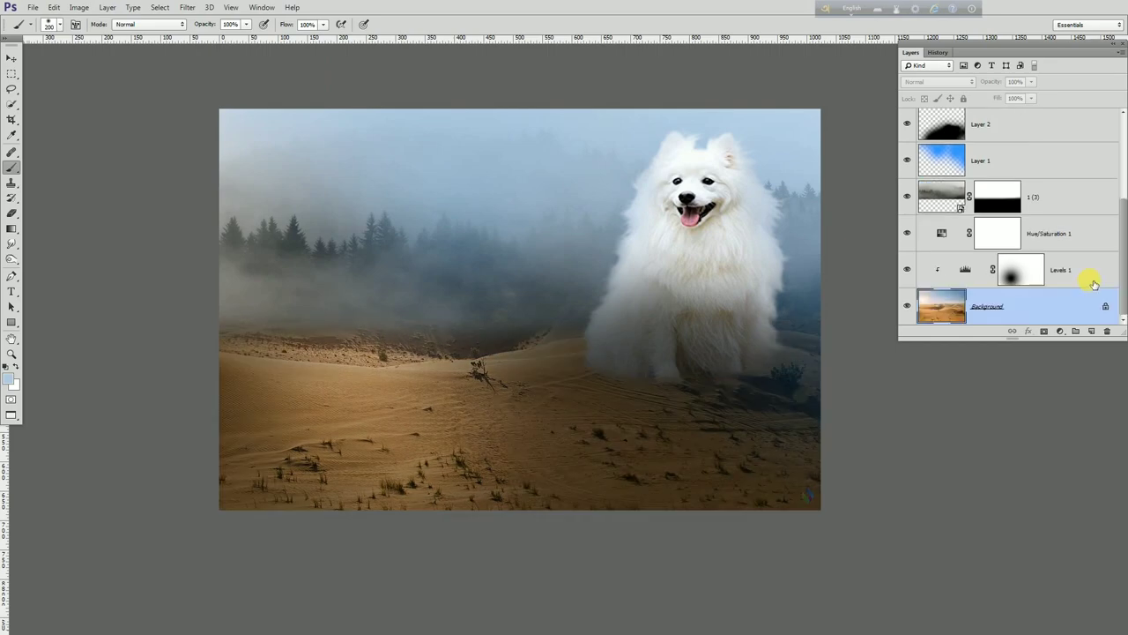
Step: Target the Levels 1 mask and try strokes on the central sand, undoing them
{"action": "left_click", "coordinate": [1031, 275]}
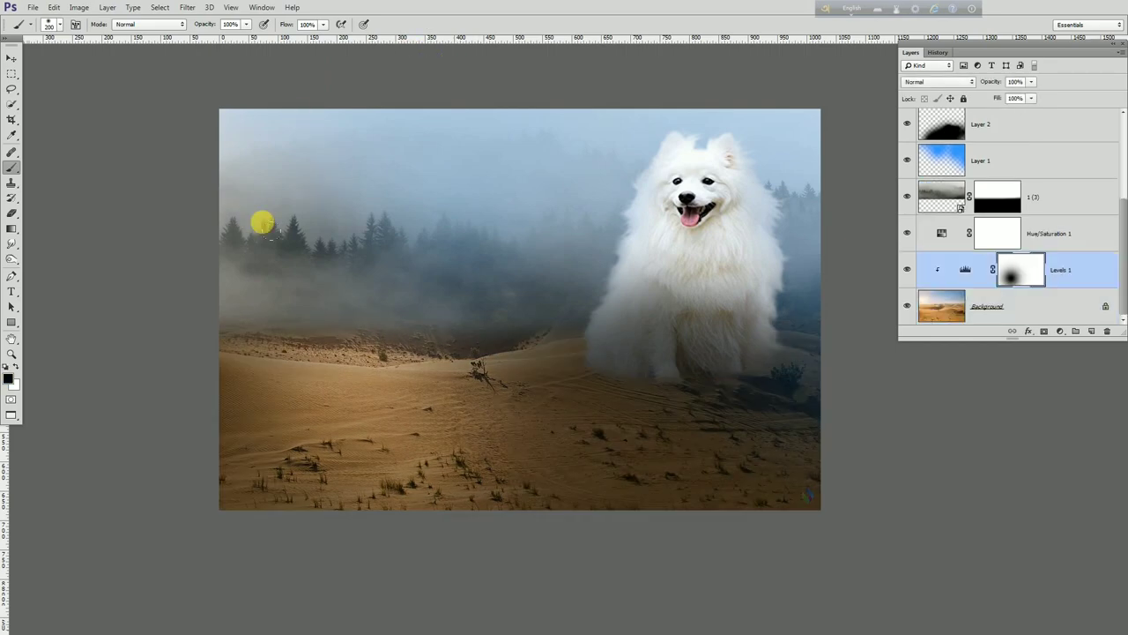
{"action": "left_click", "coordinate": [577, 342]}
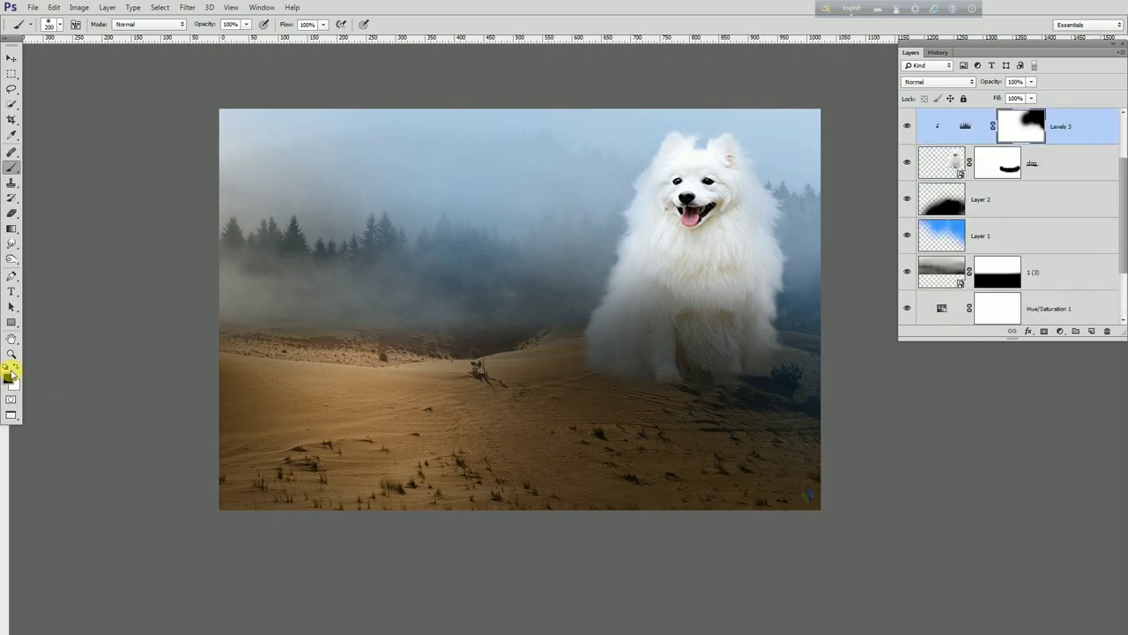
{"action": "left_click", "coordinate": [1018, 280]}
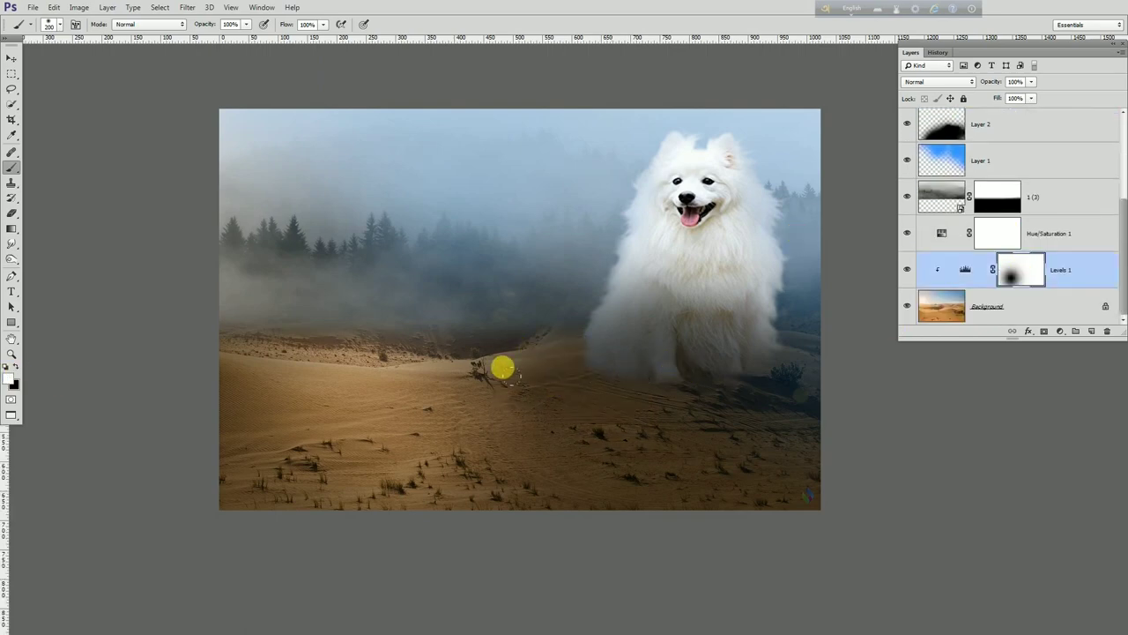
{"action": "left_click_drag", "start_coordinate": [476, 388], "coordinate": [573, 465]}
{"action": "key", "text": "ctrl+alt+z"}
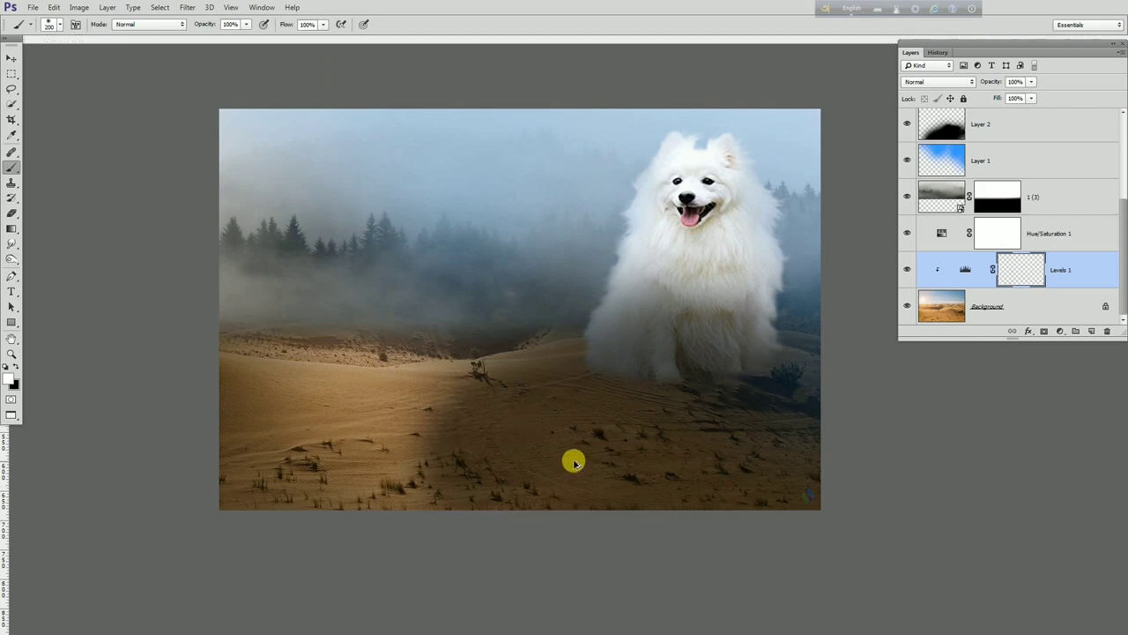
{"action": "key", "text": "ctrl+alt+z"}
{"action": "key", "text": "ctrl+alt+z"}
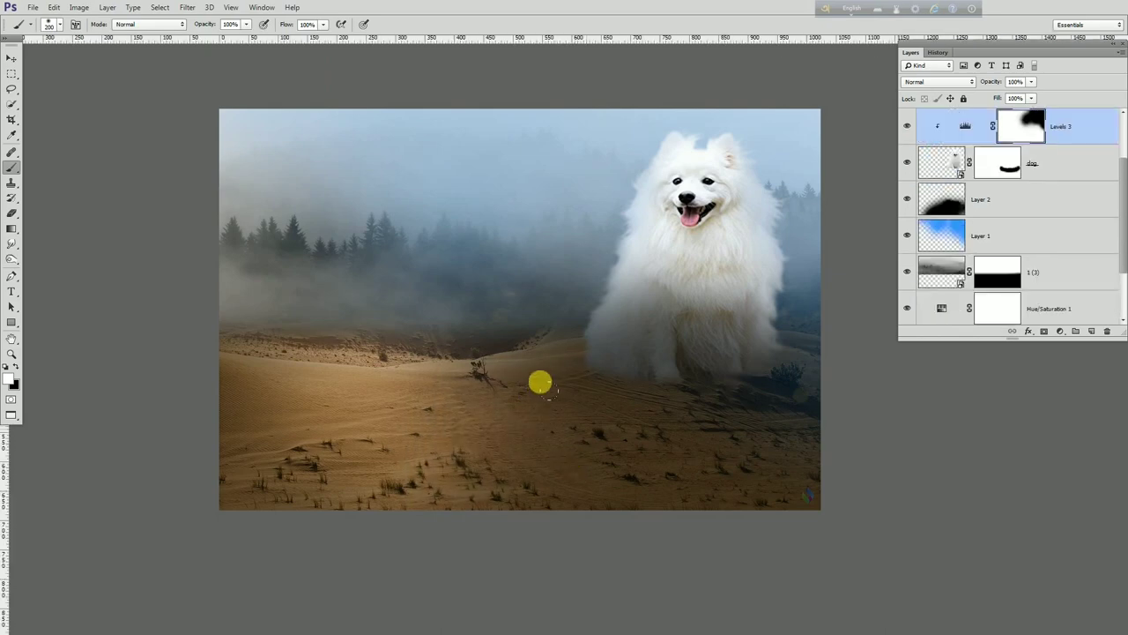
{"action": "key", "text": "bracketright"}
{"action": "key", "text": "bracketright"}
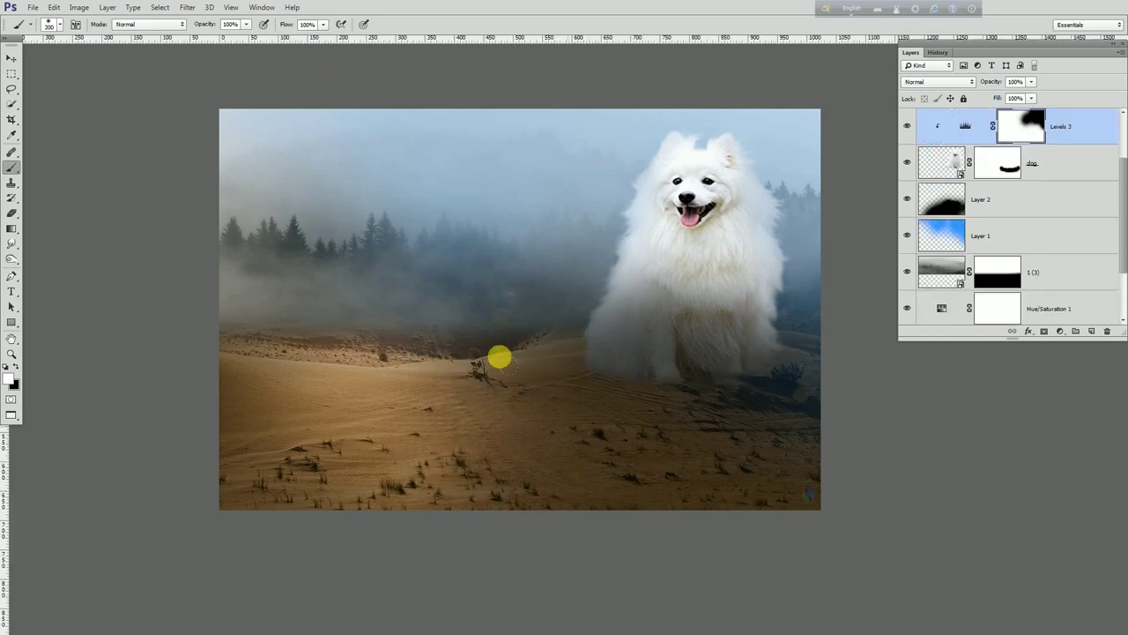
{"action": "scroll", "coordinate": [1111, 264], "scroll_direction": "down", "scroll_amount": 2}
Step: Paint large black strokes on the Levels 1 mask across the foreground and central sand
{"action": "left_click", "coordinate": [1041, 285]}
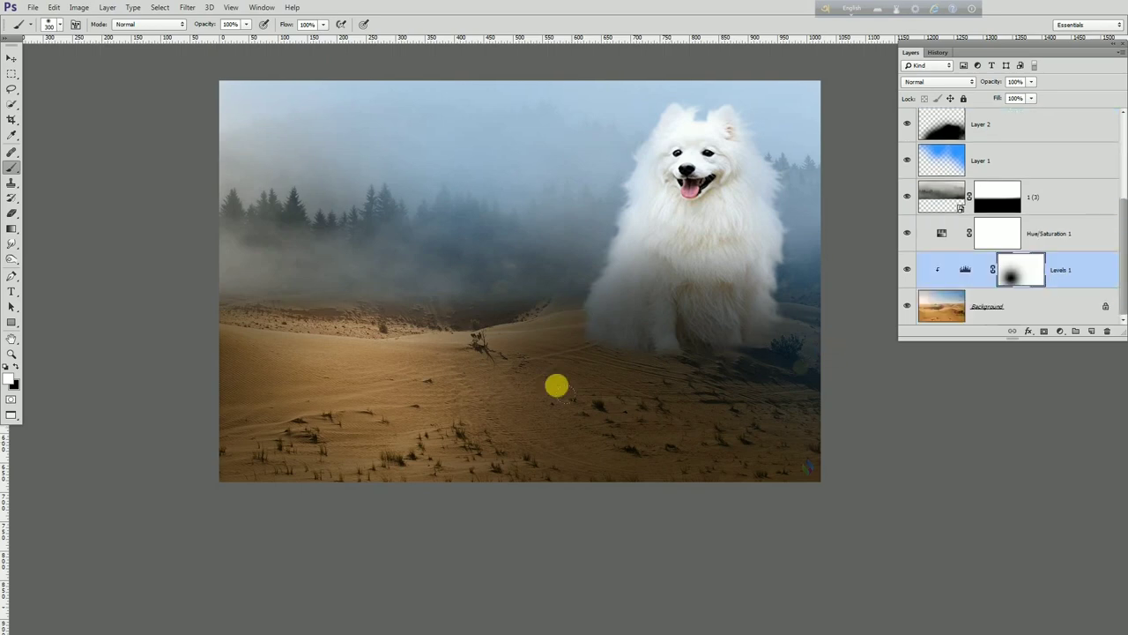
{"action": "key", "text": "bracketright"}
{"action": "mouse_move", "coordinate": [345, 419]}
{"action": "left_mouse_down"}
{"action": "mouse_move", "coordinate": [440, 408]}
{"action": "mouse_move", "coordinate": [89, 437]}
{"action": "left_mouse_up"}
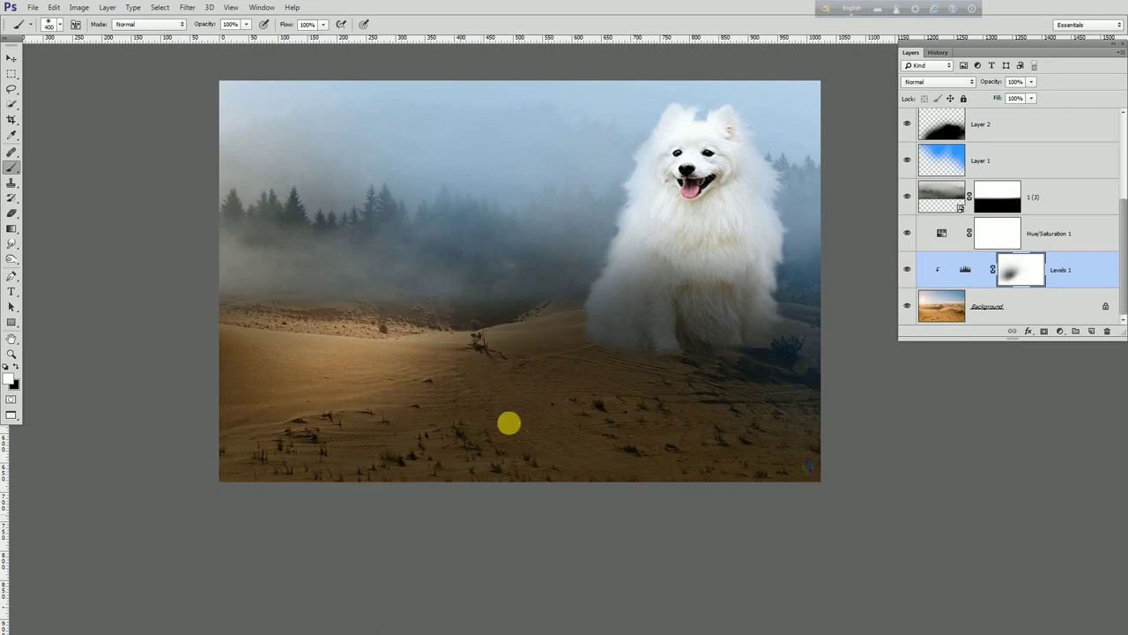
{"action": "mouse_move", "coordinate": [345, 238]}
{"action": "left_mouse_down"}
{"action": "mouse_move", "coordinate": [161, 269]}
{"action": "mouse_move", "coordinate": [33, 330]}
{"action": "mouse_move", "coordinate": [90, 378]}
{"action": "left_mouse_up"}
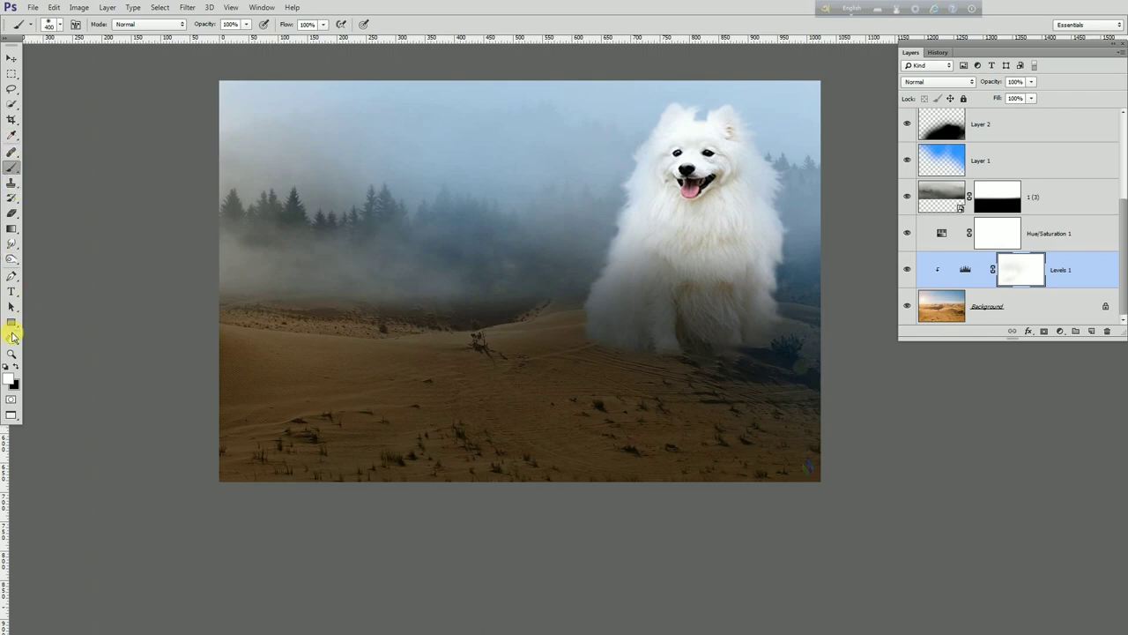
{"action": "left_click", "coordinate": [14, 366]}
{"action": "key", "text": "bracketleft"}
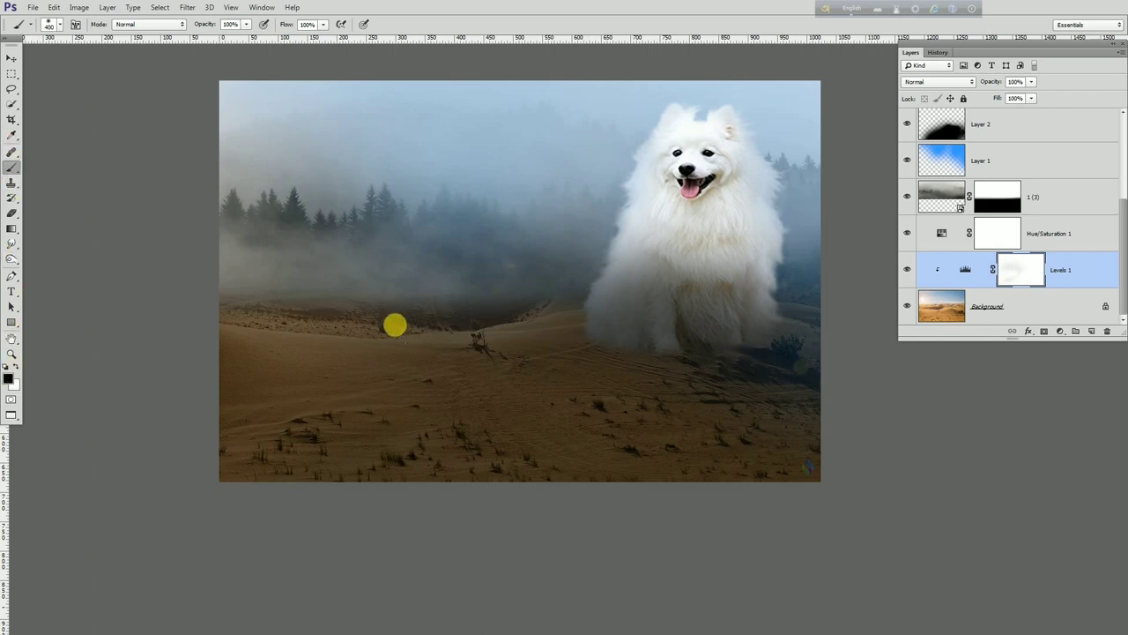
{"action": "left_click_drag", "start_coordinate": [383, 340], "coordinate": [377, 334]}
{"action": "key", "text": "bracketright"}
{"action": "key", "text": "bracketright"}
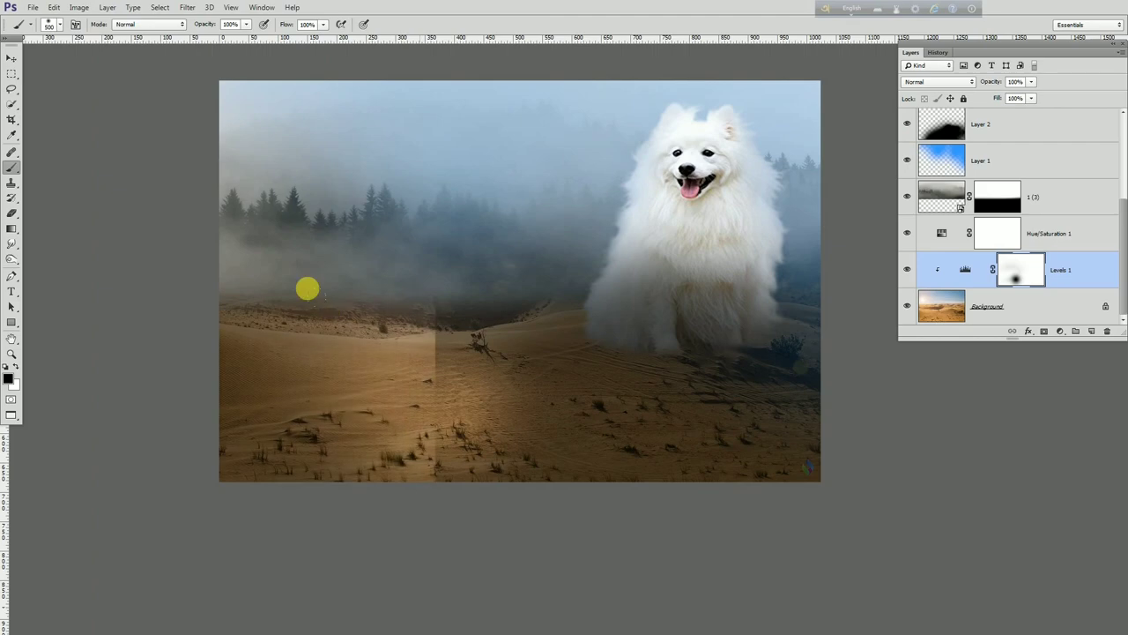
{"action": "left_click", "coordinate": [418, 393]}
{"action": "key", "text": "ctrl+z"}
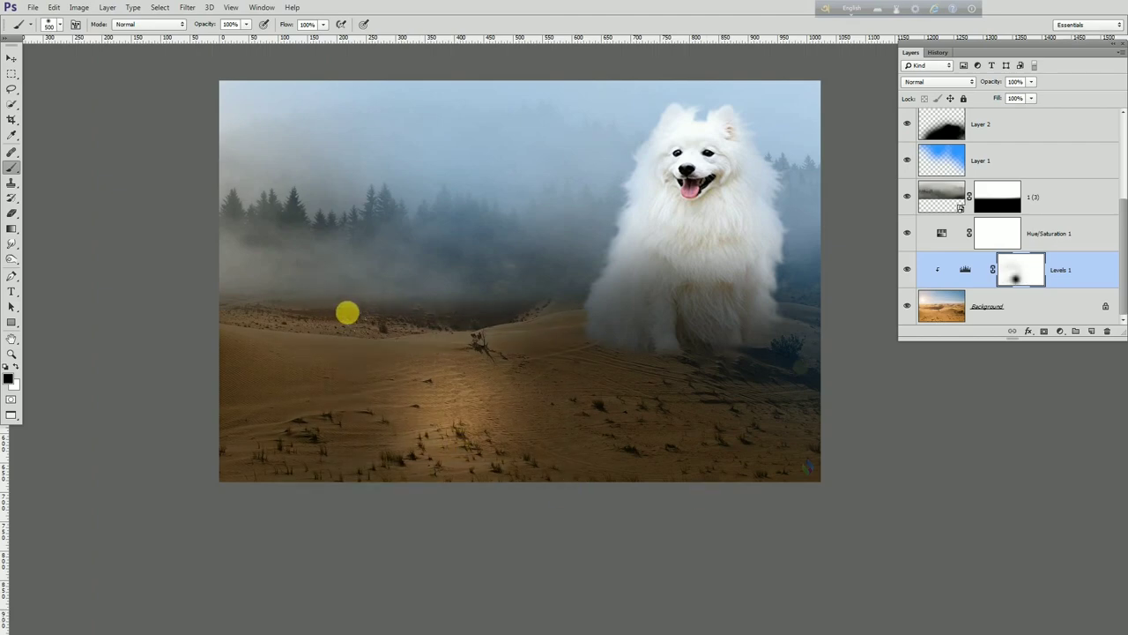
Step: With Levels 2 selected, place the gr image from F:\Photoshop tool as an embedded file
{"action": "left_click", "coordinate": [32, 8]}
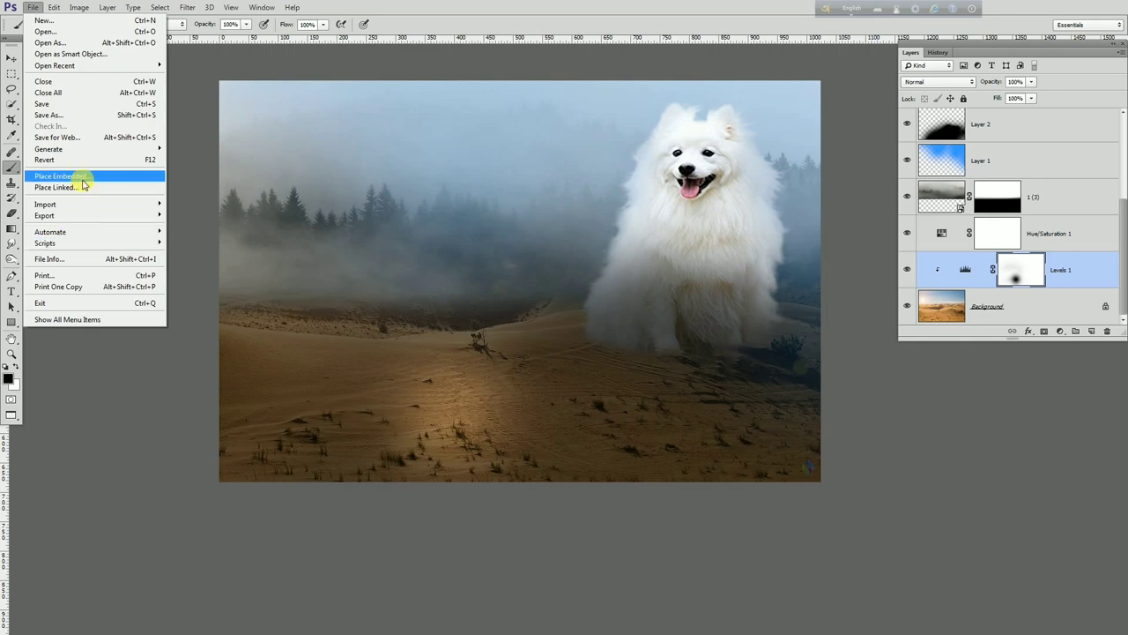
{"action": "left_click", "coordinate": [82, 178]}
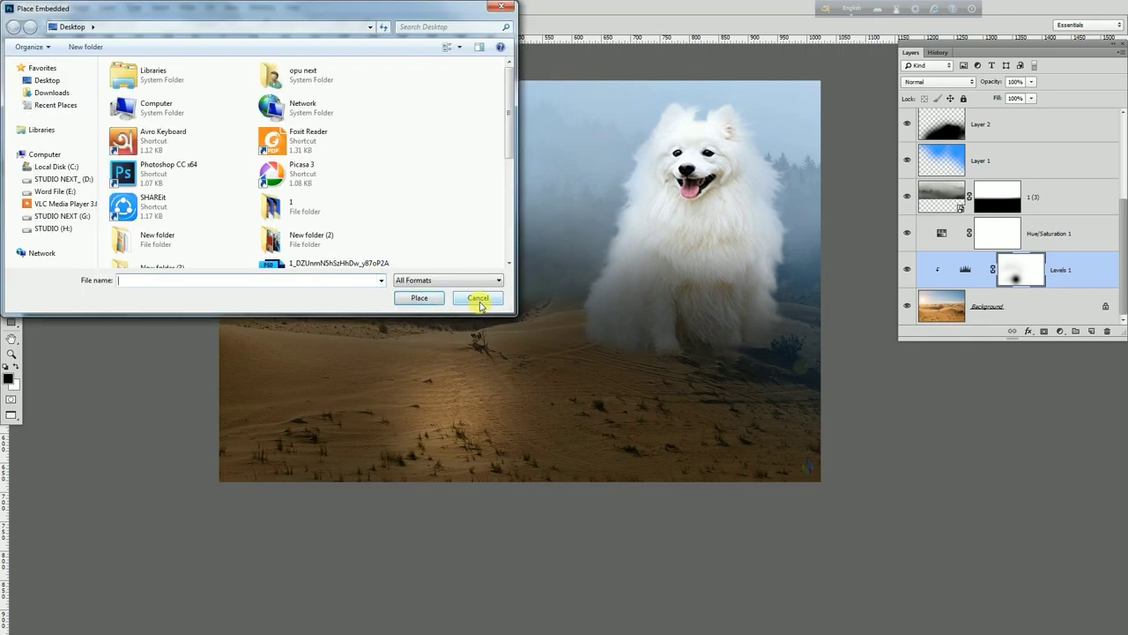
{"action": "left_click", "coordinate": [479, 299]}
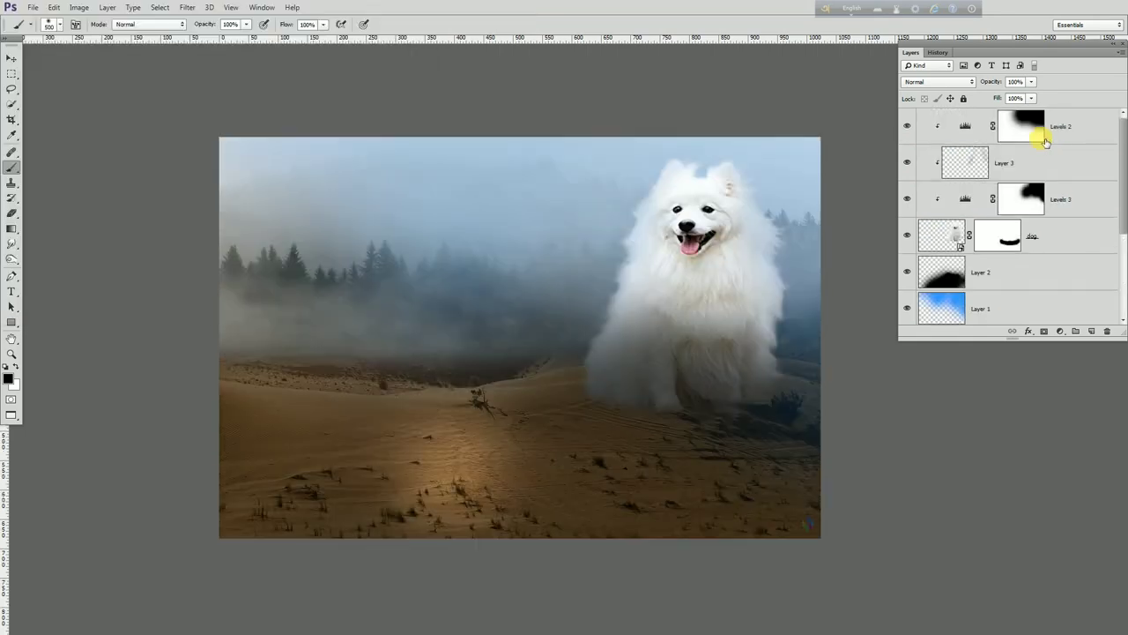
{"action": "left_click", "coordinate": [1043, 141]}
{"action": "left_click", "coordinate": [37, 8]}
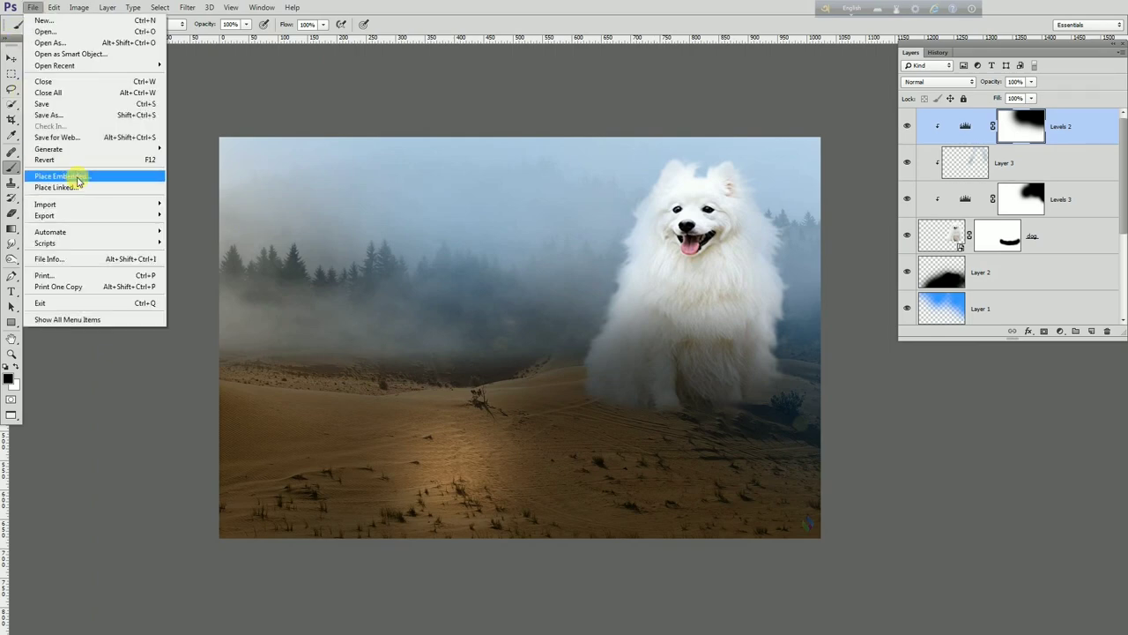
{"action": "left_click", "coordinate": [88, 176]}
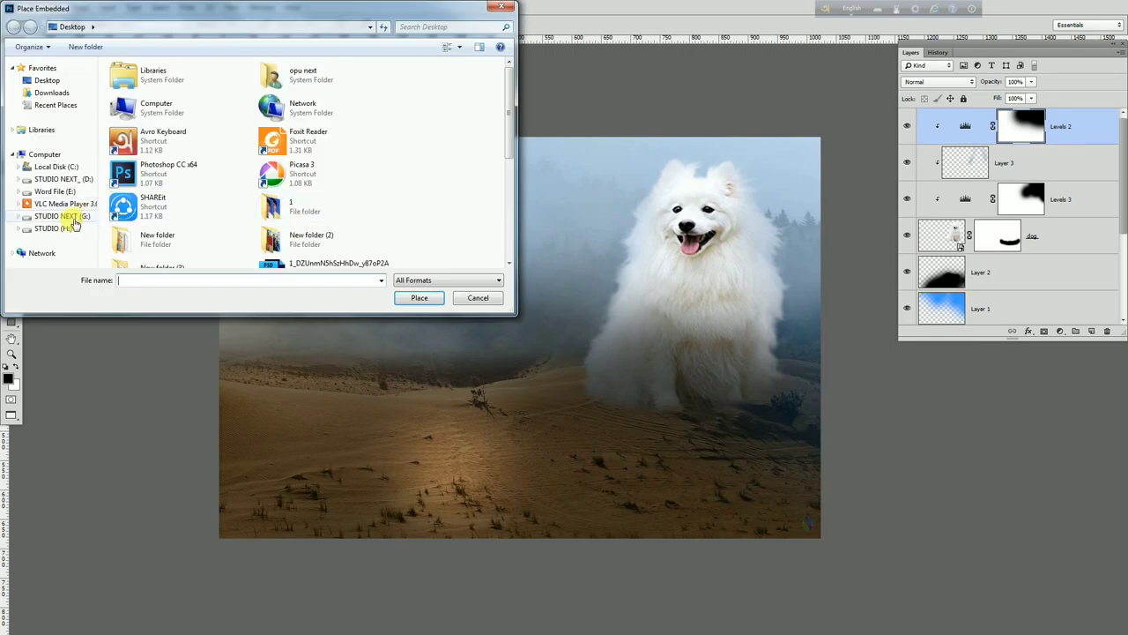
{"action": "left_click", "coordinate": [77, 216]}
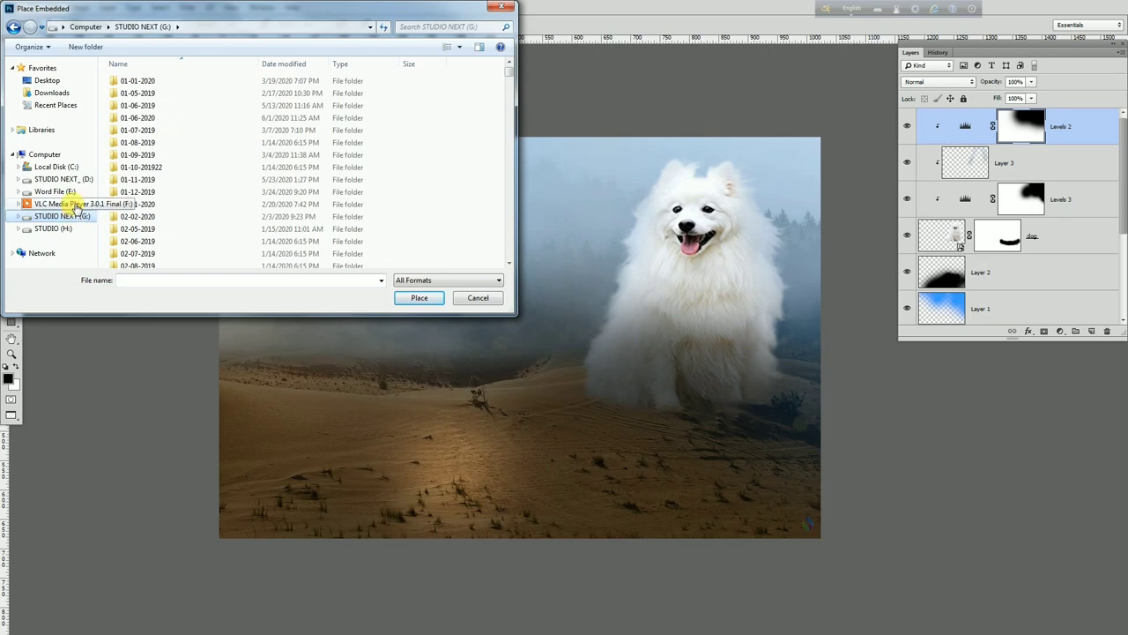
{"action": "left_click", "coordinate": [77, 203]}
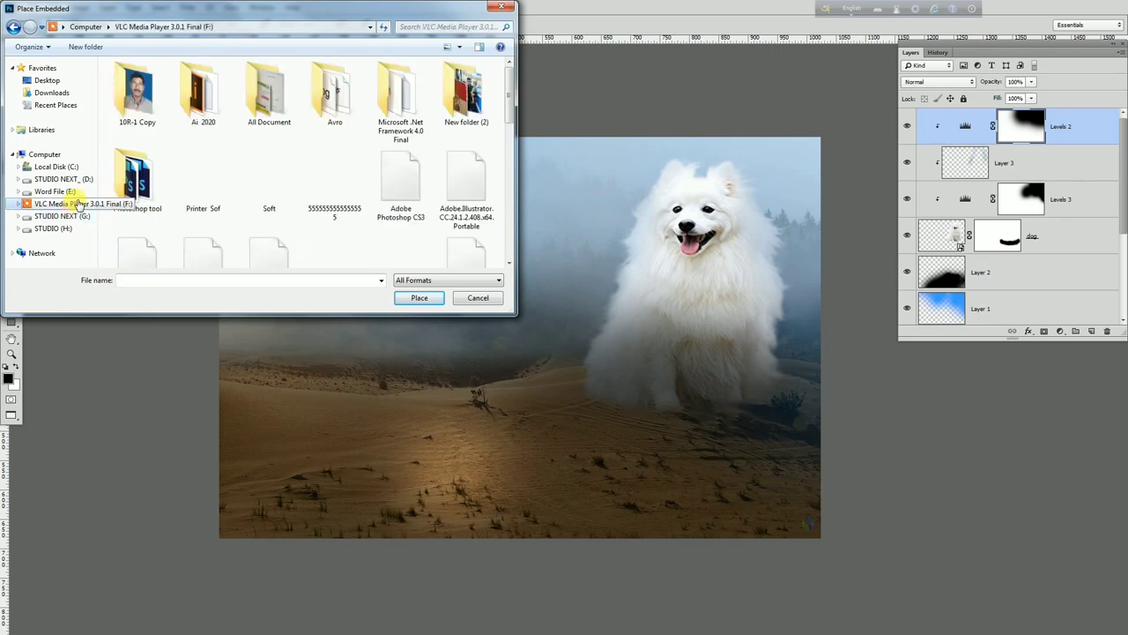
{"action": "double_click", "coordinate": [137, 181]}
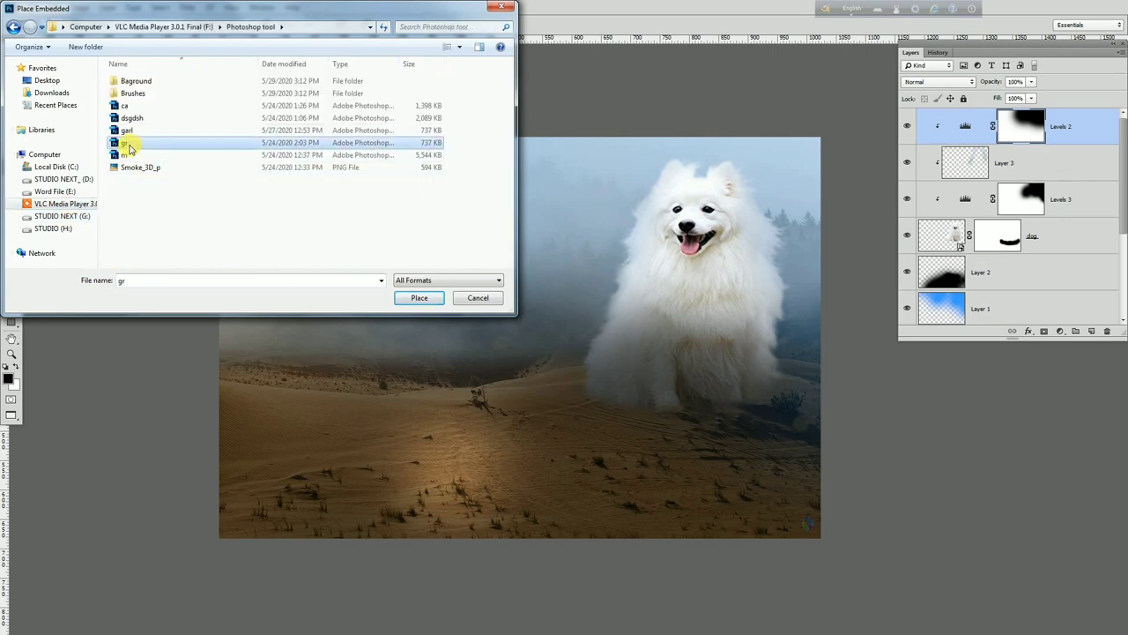
{"action": "double_click", "coordinate": [128, 144]}
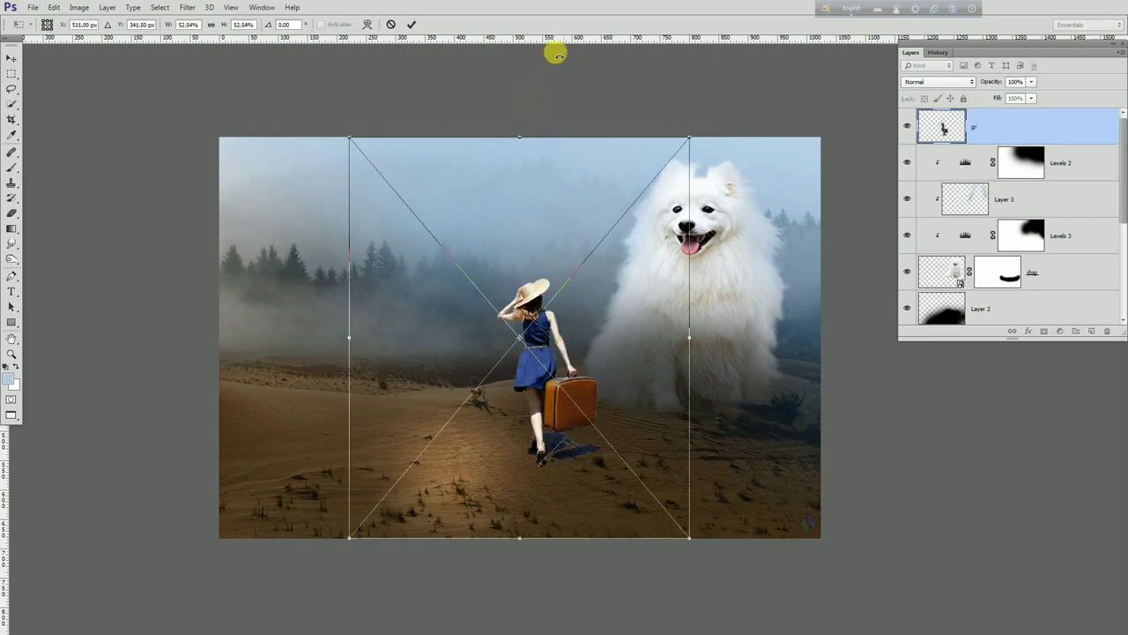
Step: Commit the gr image, then scale the woman down into the lower-left foreground
{"action": "left_click", "coordinate": [408, 25]}
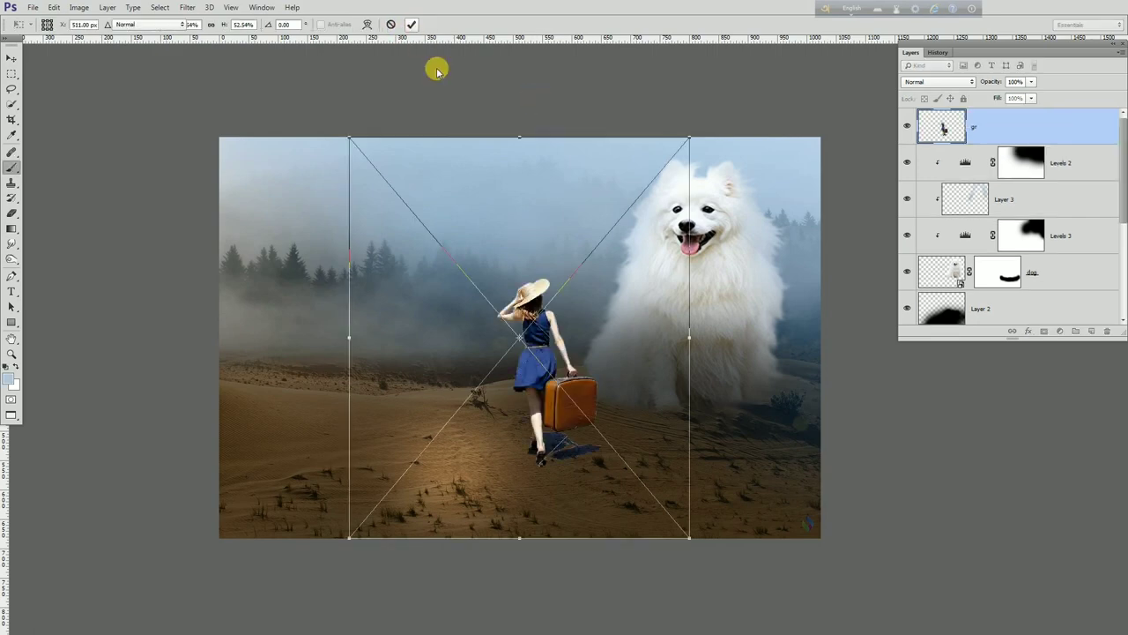
{"action": "left_click", "coordinate": [13, 56]}
{"action": "left_click_drag", "start_coordinate": [538, 374], "coordinate": [452, 405]}
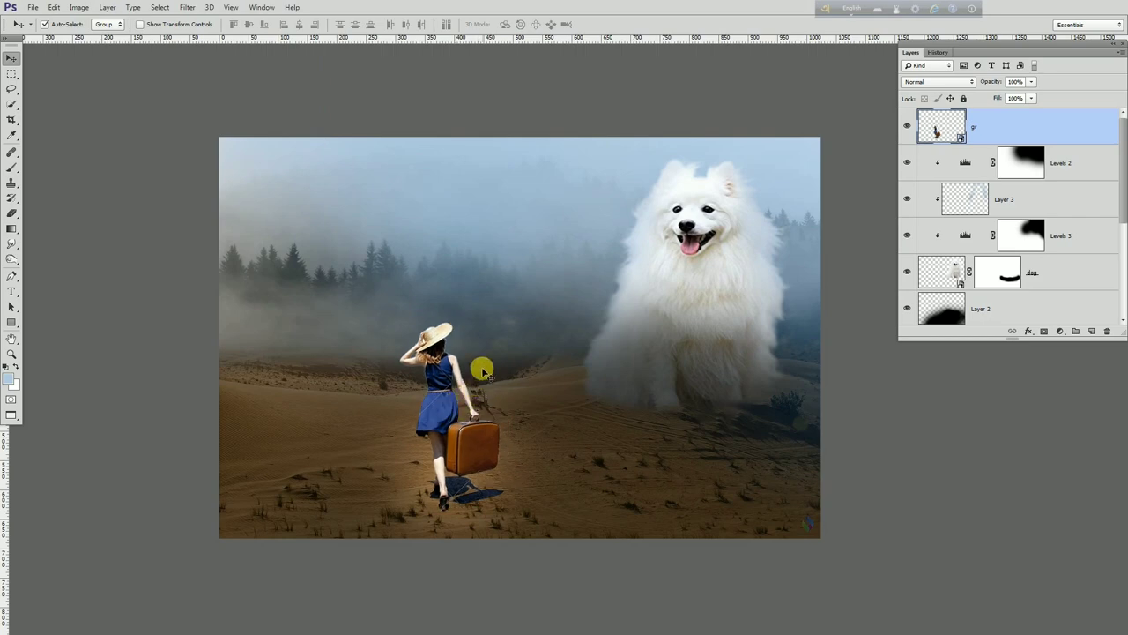
{"action": "key", "text": "ctrl+t"}
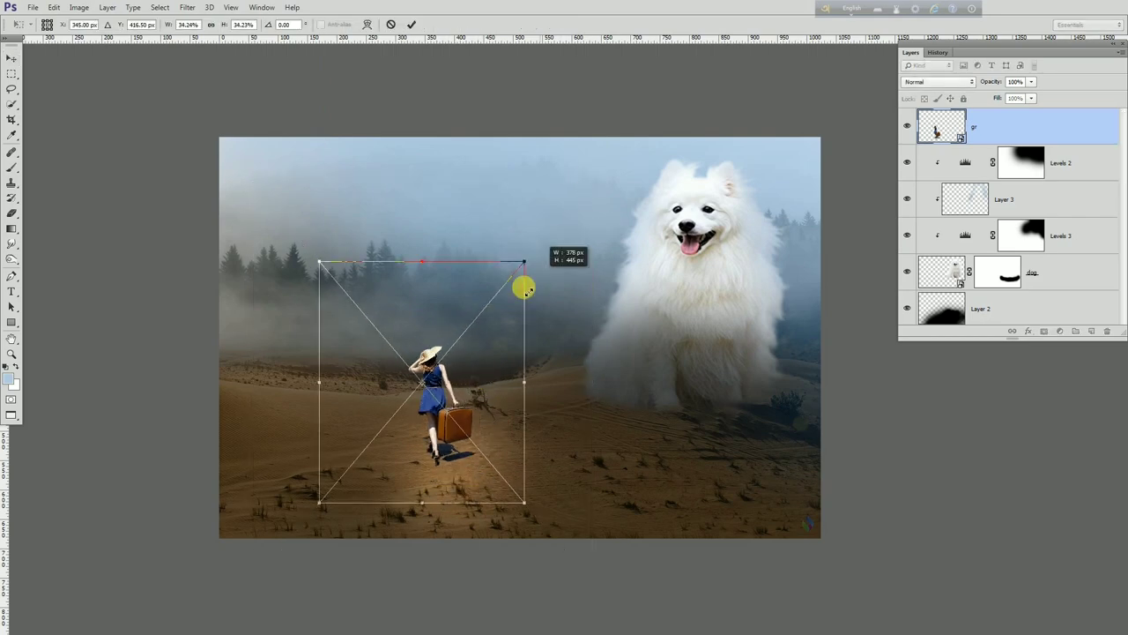
{"action": "mouse_move", "coordinate": [569, 214]}
{"action": "left_mouse_down"}
{"action": "mouse_move", "coordinate": [451, 437]}
{"action": "mouse_move", "coordinate": [429, 418]}
{"action": "mouse_move", "coordinate": [441, 428]}
{"action": "left_mouse_up"}
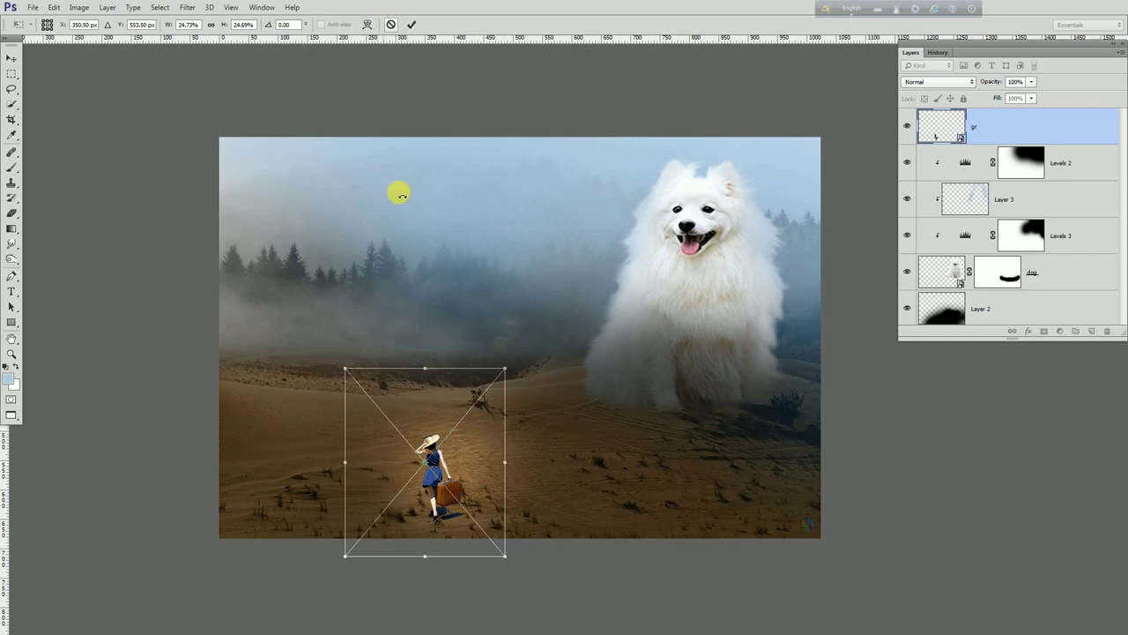
{"action": "left_click_drag", "start_coordinate": [449, 402], "coordinate": [455, 384]}
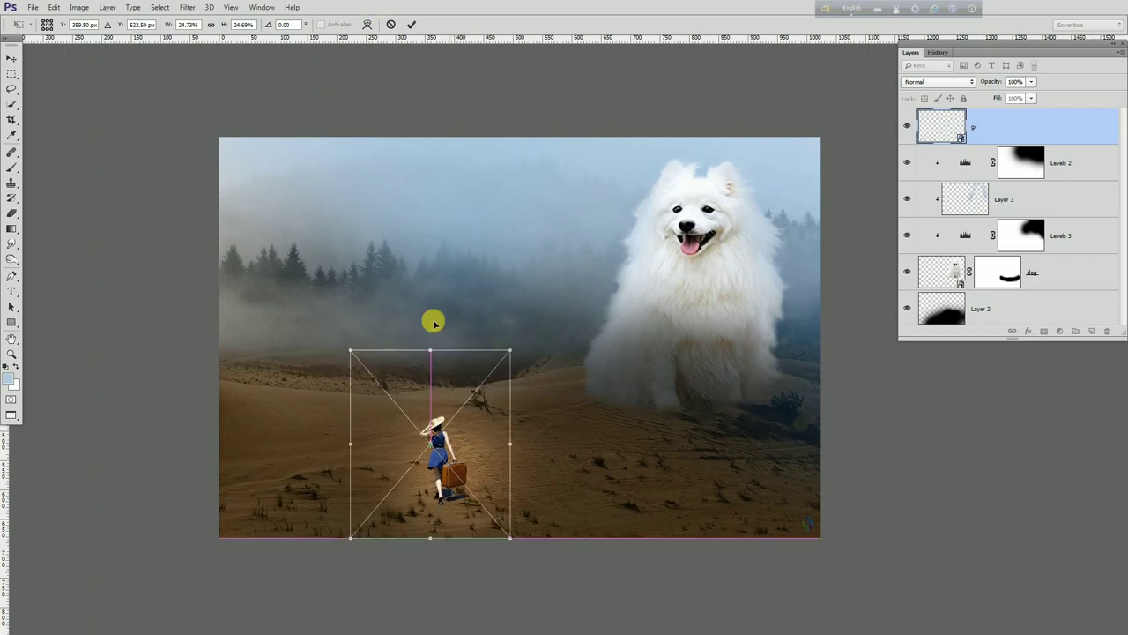
{"action": "left_click", "coordinate": [412, 25]}
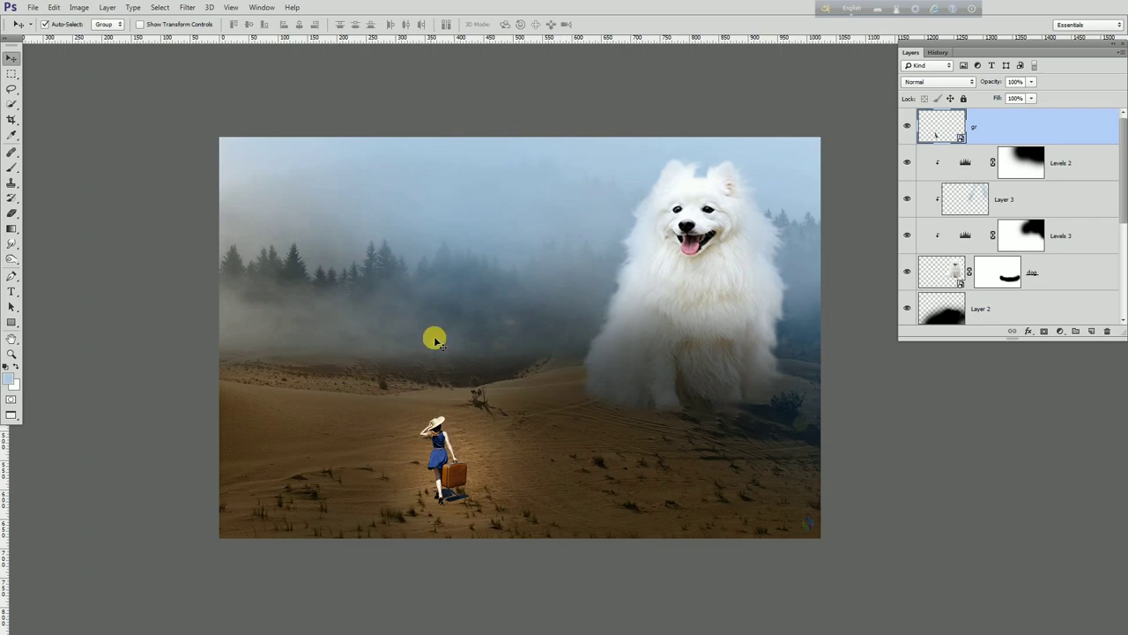
Step: Fine-tune the woman further left onto the sand, undoing an accidental Layer 2 shift
{"action": "left_click_drag", "start_coordinate": [435, 445], "coordinate": [443, 415]}
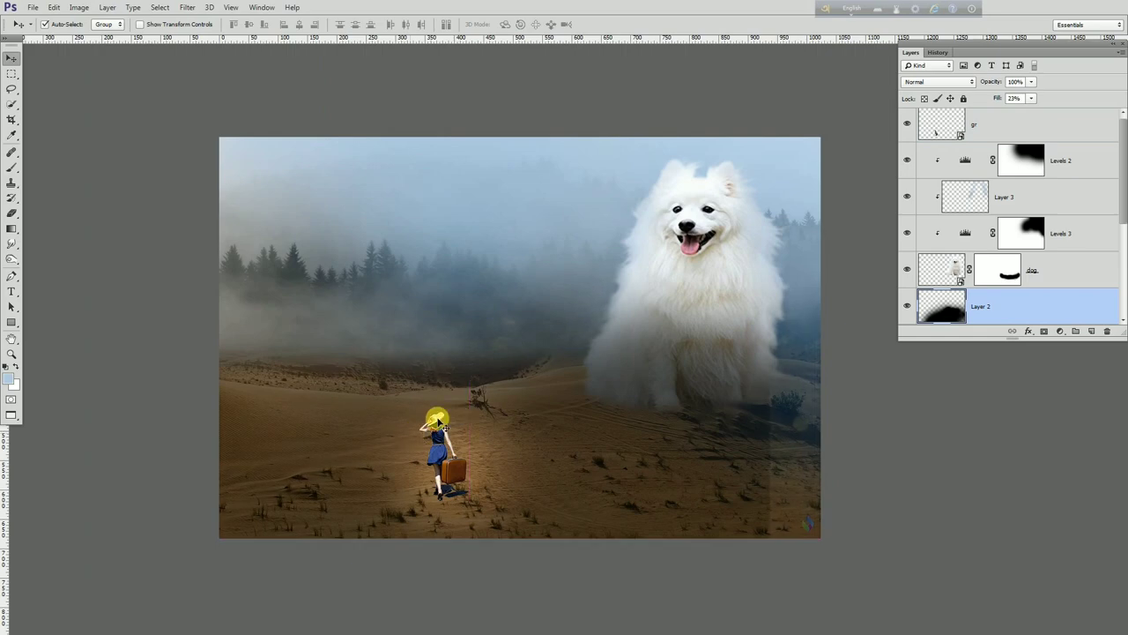
{"action": "key", "text": "ctrl+z"}
{"action": "right_click", "coordinate": [432, 428]}
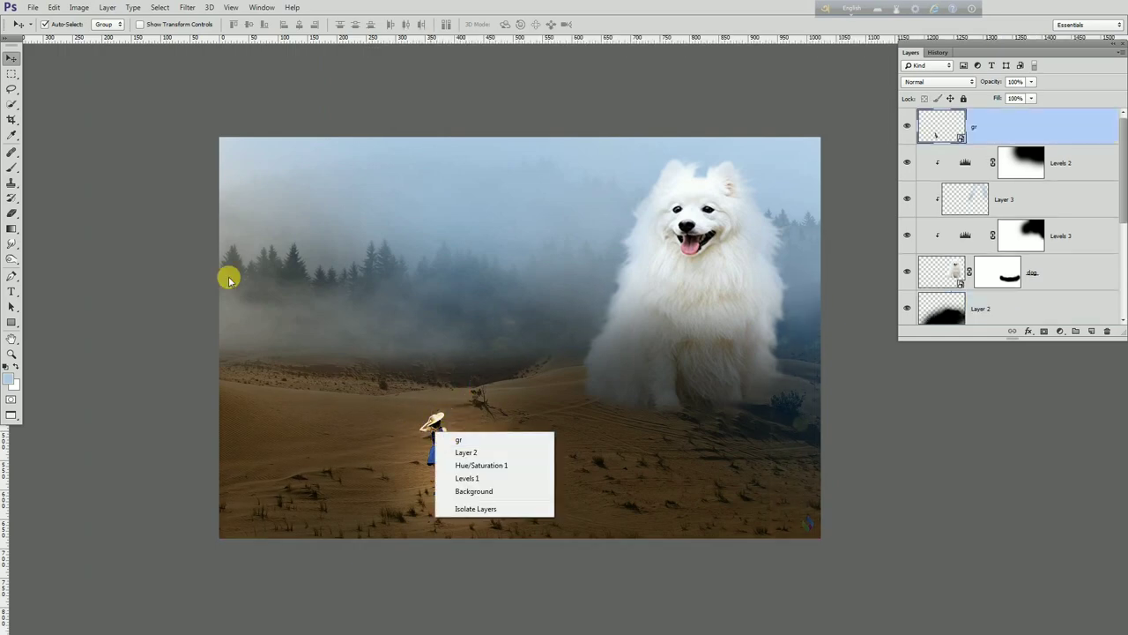
{"action": "mouse_move", "coordinate": [432, 425]}
{"action": "left_mouse_down"}
{"action": "mouse_move", "coordinate": [322, 439]}
{"action": "mouse_move", "coordinate": [368, 454]}
{"action": "left_mouse_up"}
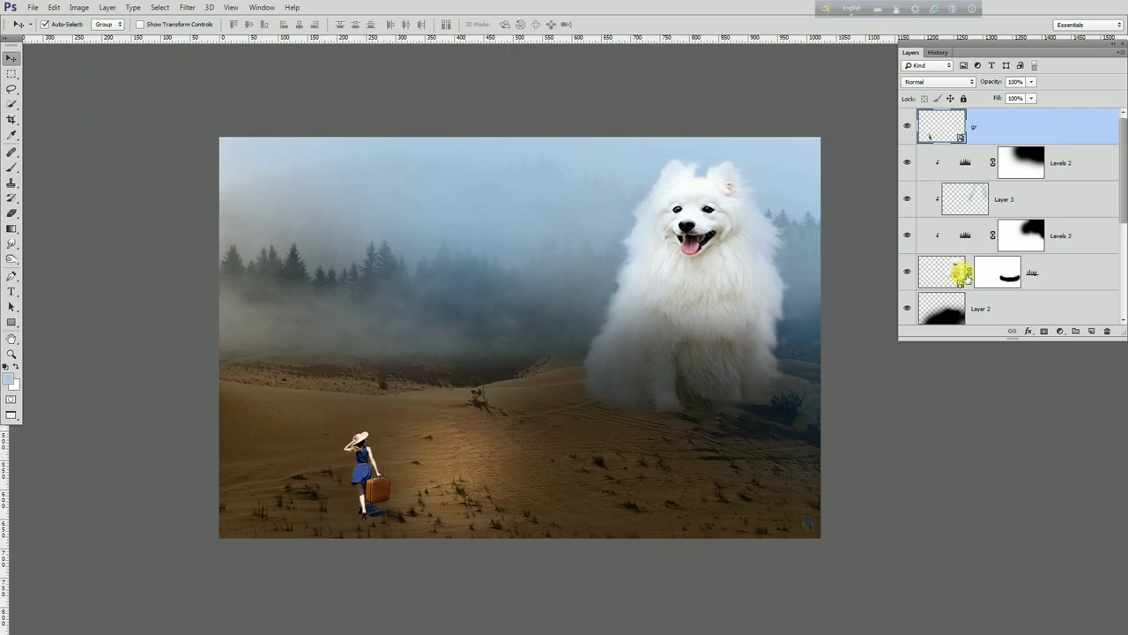
Step: Select the Levels 1 mask and dab black on it with the Brush tool
{"action": "scroll", "coordinate": [1013, 284], "scroll_direction": "down", "scroll_amount": 3}
{"action": "scroll", "coordinate": [1025, 289], "scroll_direction": "down", "scroll_amount": 2}
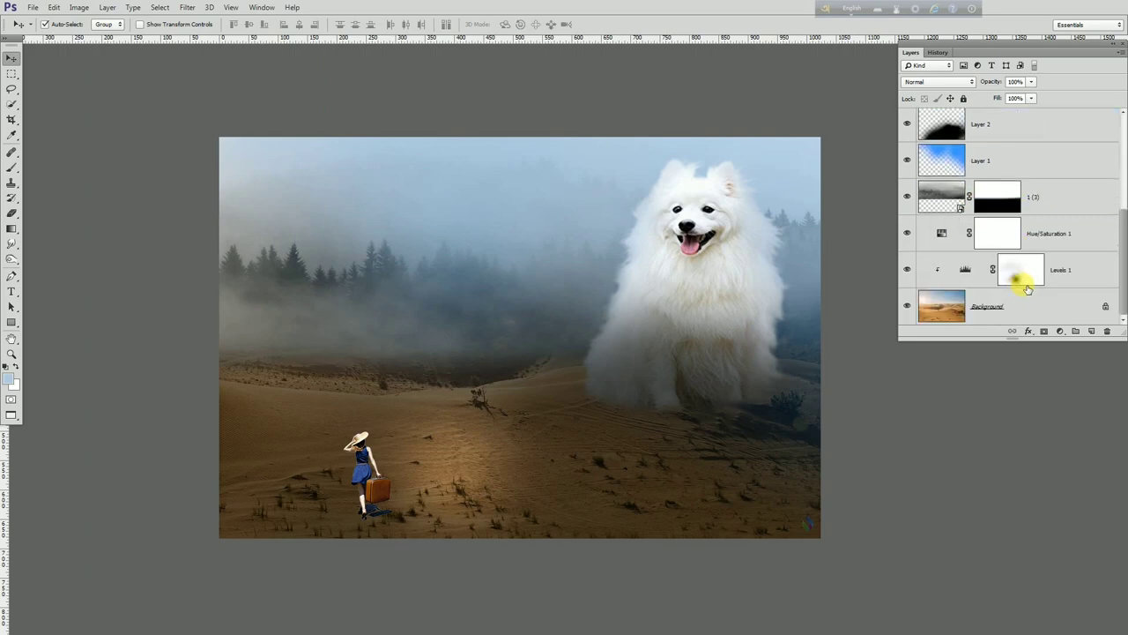
{"action": "left_click", "coordinate": [1031, 276]}
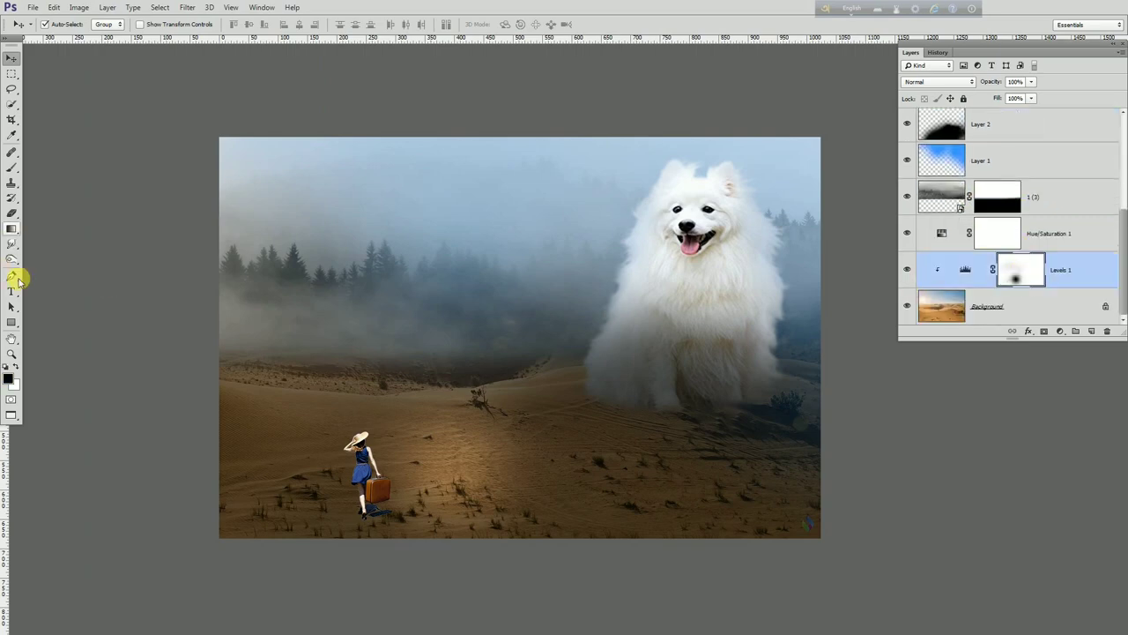
{"action": "left_click", "coordinate": [11, 167]}
{"action": "left_click", "coordinate": [384, 347]}
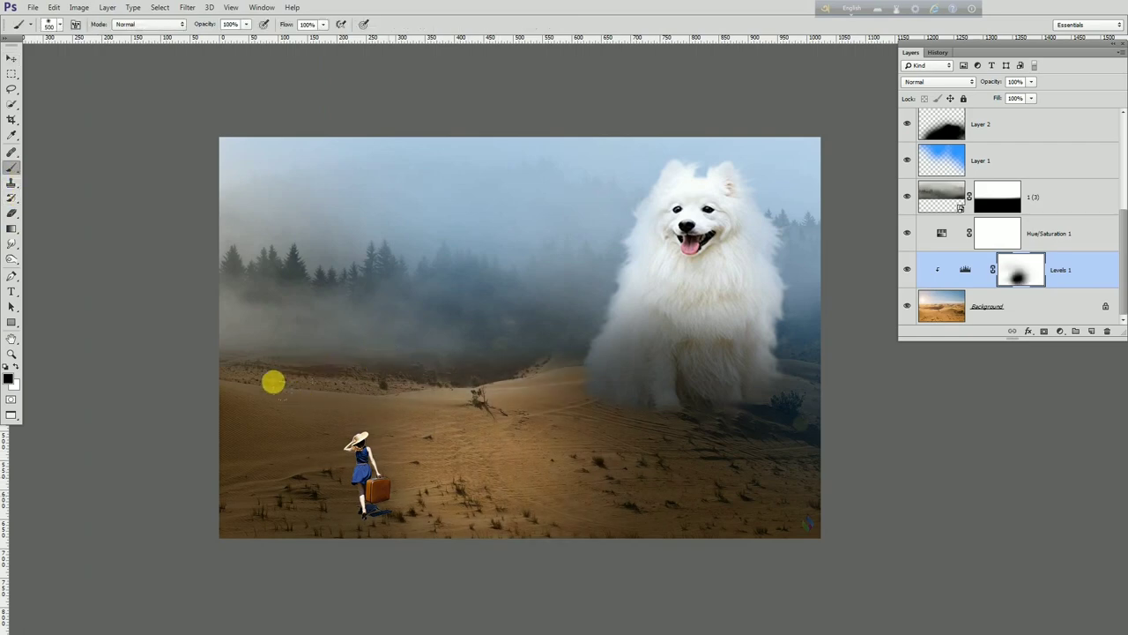
Step: Paint white over that spot, then black at size 200 around the woman's sand
{"action": "left_click", "coordinate": [15, 361]}
{"action": "left_click_drag", "start_coordinate": [400, 300], "coordinate": [338, 379]}
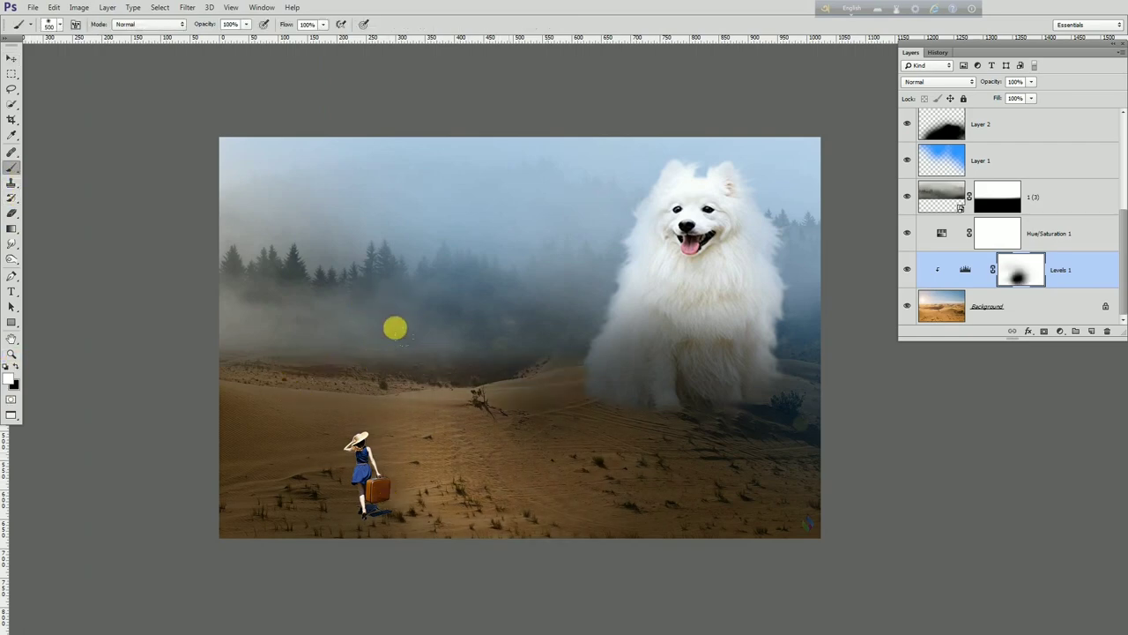
{"action": "left_click", "coordinate": [16, 365]}
{"action": "key", "text": "bracketleft"}
{"action": "key", "text": "bracketleft"}
{"action": "key", "text": "bracketleft"}
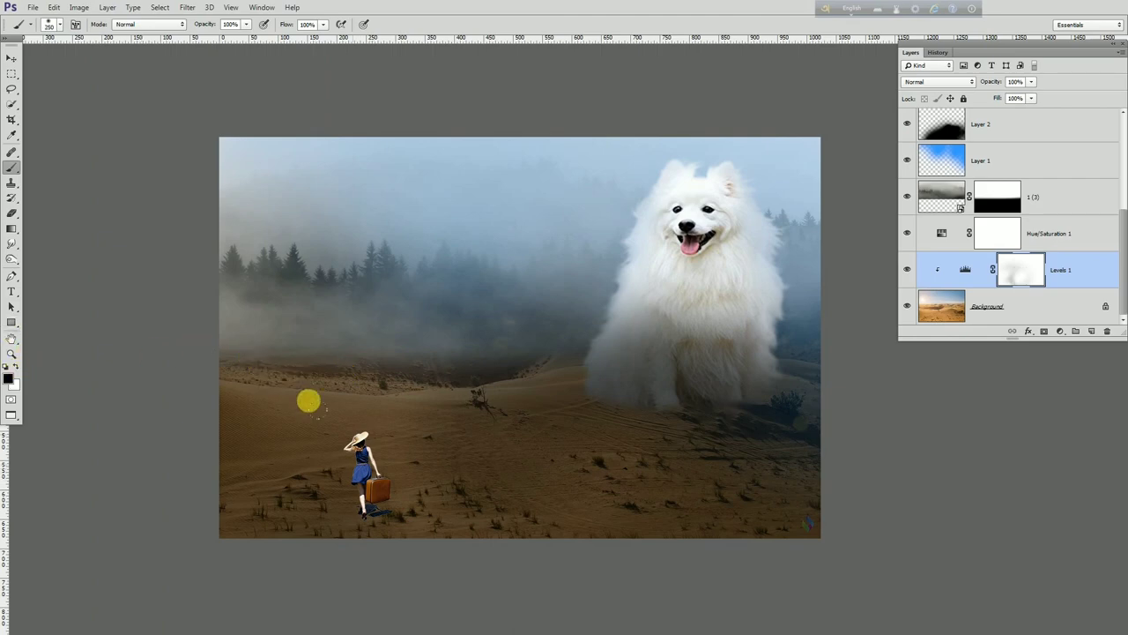
{"action": "key", "text": "bracketleft"}
{"action": "mouse_move", "coordinate": [309, 401]}
{"action": "left_mouse_down"}
{"action": "mouse_move", "coordinate": [351, 516]}
{"action": "mouse_move", "coordinate": [340, 470]}
{"action": "mouse_move", "coordinate": [323, 493]}
{"action": "mouse_move", "coordinate": [272, 397]}
{"action": "mouse_move", "coordinate": [327, 438]}
{"action": "left_mouse_up"}
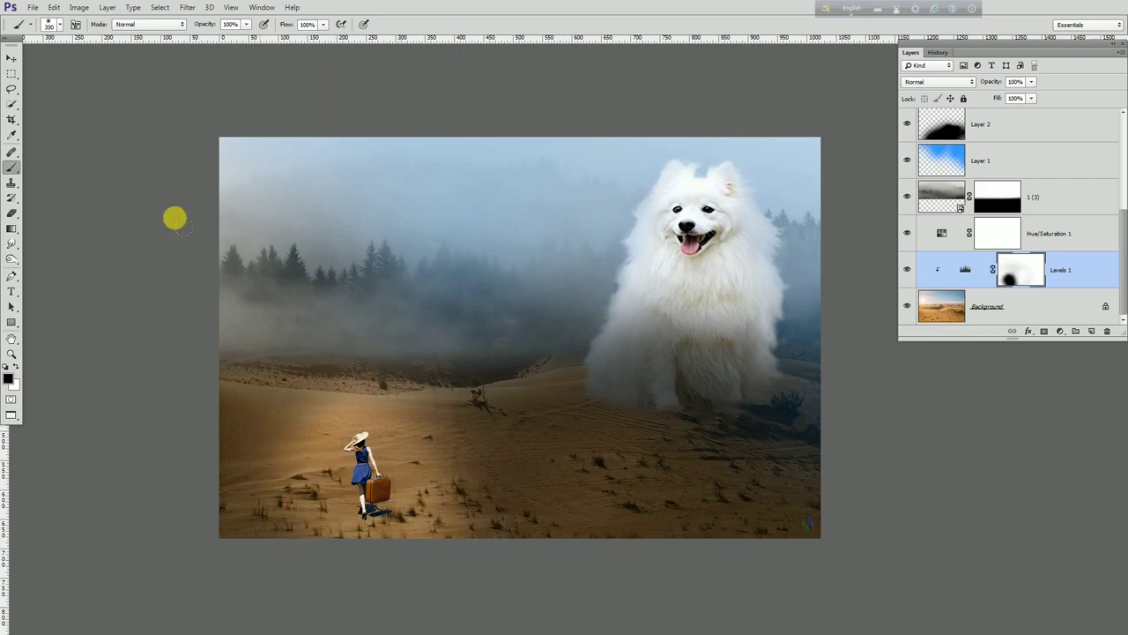
{"action": "right_click", "coordinate": [358, 177]}
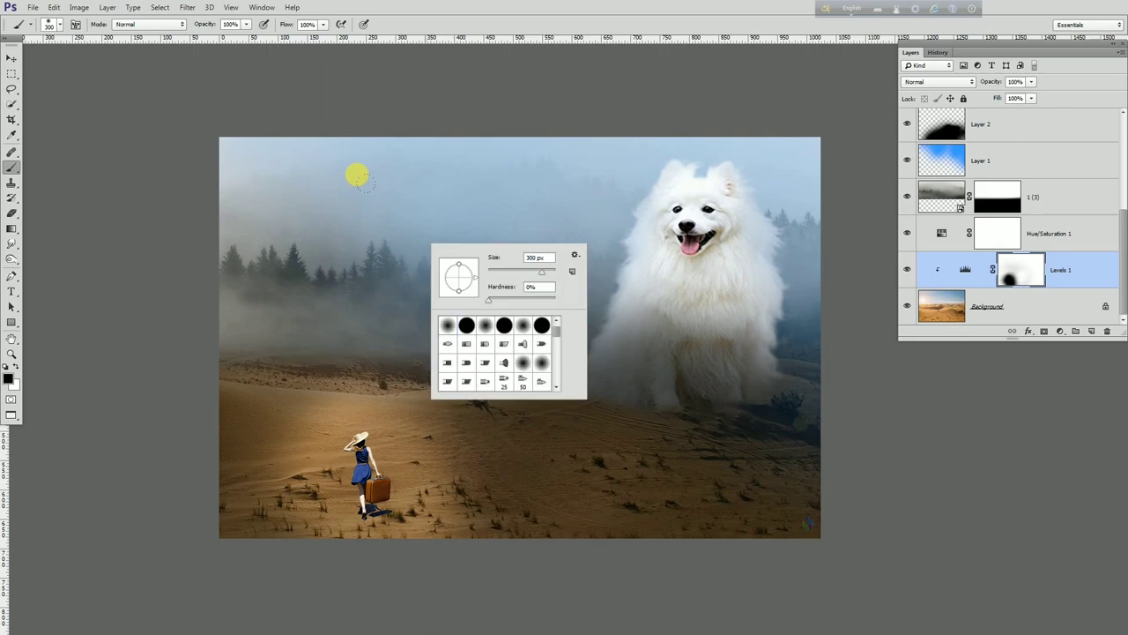
Step: Pick a 2500 px brush shape and reduce its size to 73
{"action": "scroll", "coordinate": [530, 370], "scroll_direction": "down", "scroll_amount": 3}
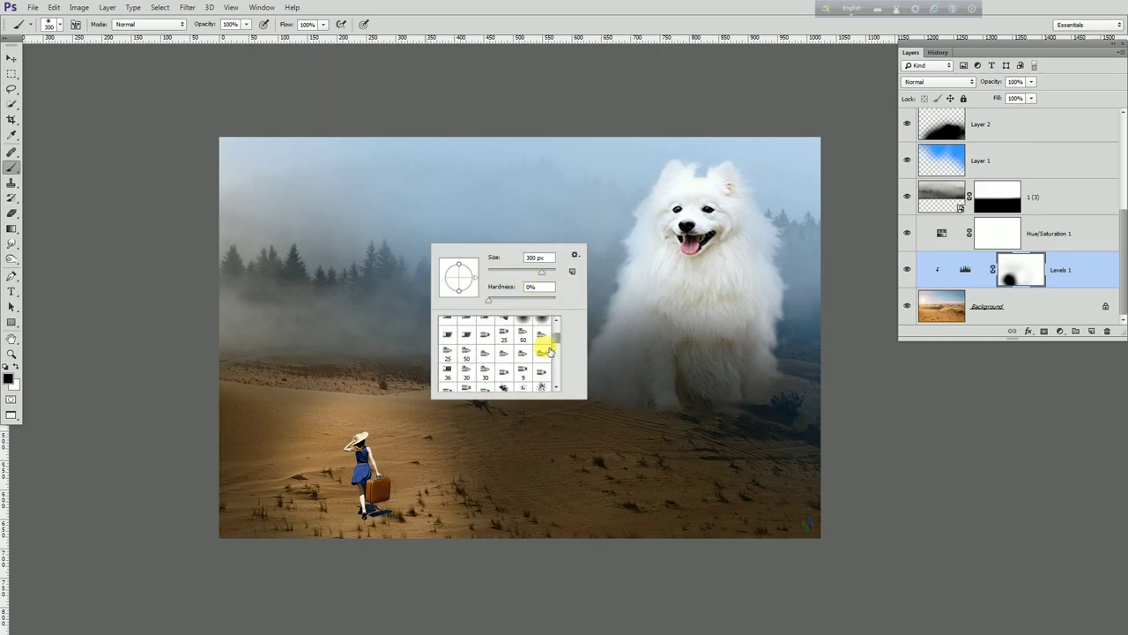
{"action": "scroll", "coordinate": [547, 365], "scroll_direction": "down", "scroll_amount": 3}
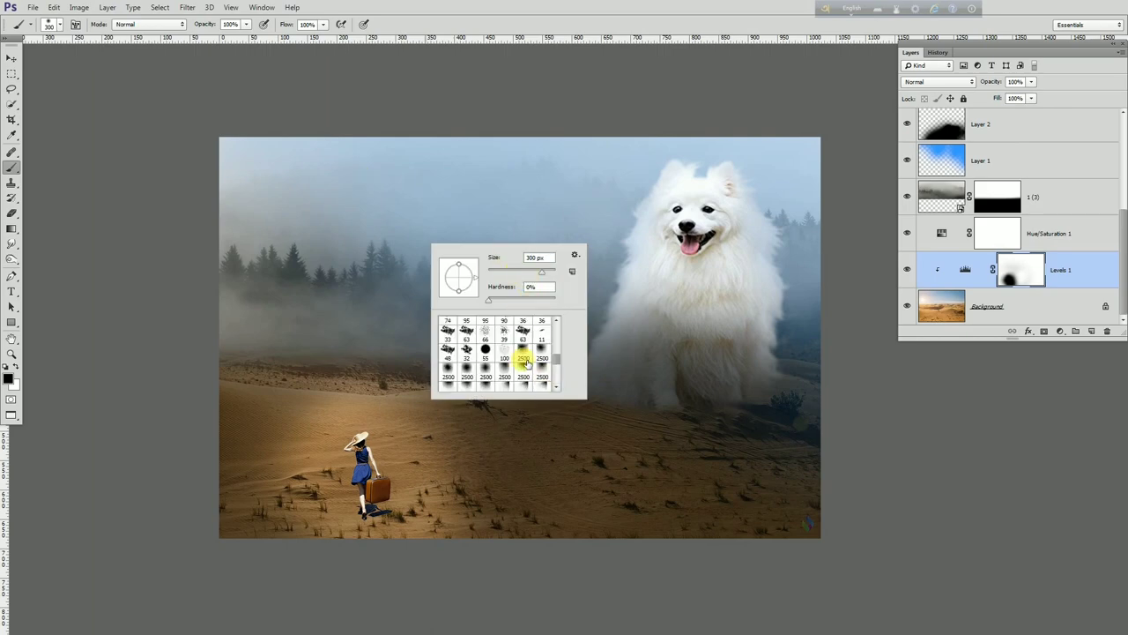
{"action": "scroll", "coordinate": [525, 361], "scroll_direction": "down", "scroll_amount": 2}
{"action": "scroll", "coordinate": [524, 360], "scroll_direction": "down", "scroll_amount": 2}
{"action": "scroll", "coordinate": [466, 373], "scroll_direction": "down", "scroll_amount": 2}
{"action": "scroll", "coordinate": [496, 367], "scroll_direction": "down", "scroll_amount": 2}
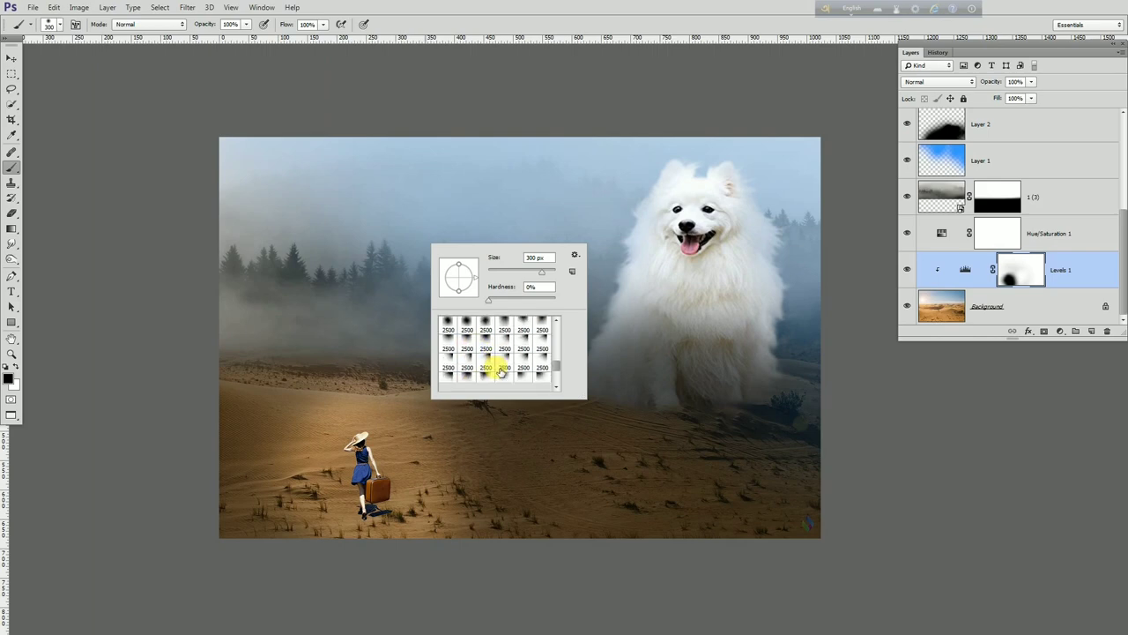
{"action": "scroll", "coordinate": [500, 372], "scroll_direction": "down", "scroll_amount": 2}
{"action": "scroll", "coordinate": [501, 370], "scroll_direction": "down", "scroll_amount": 2}
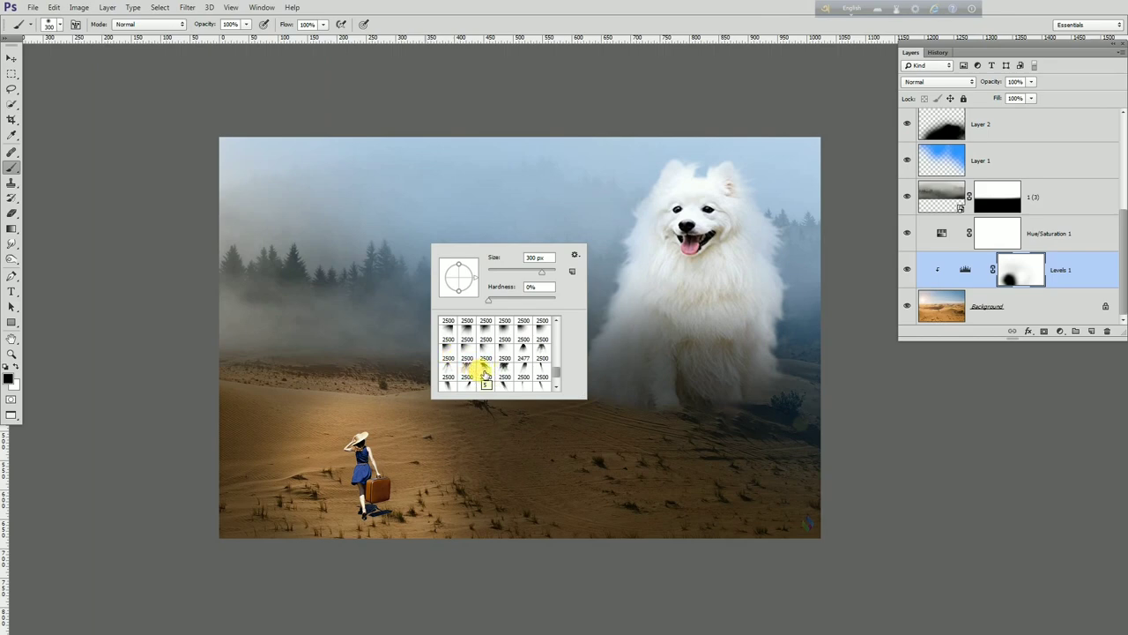
{"action": "left_click", "coordinate": [485, 373]}
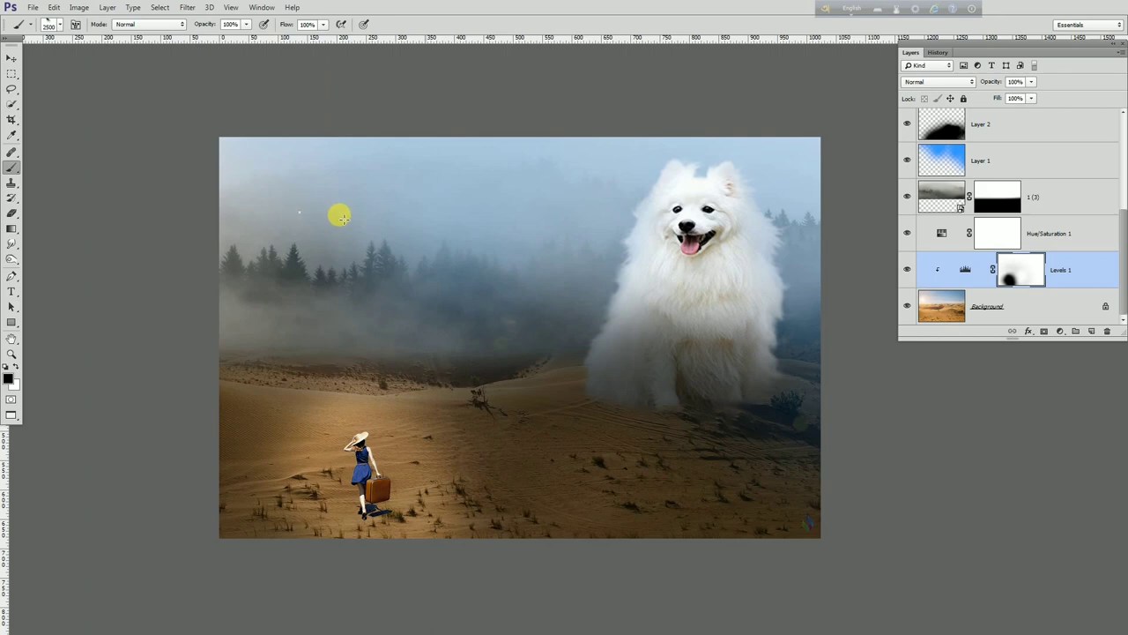
{"action": "right_click", "coordinate": [369, 218]}
{"action": "left_click_drag", "start_coordinate": [368, 225], "coordinate": [320, 168]}
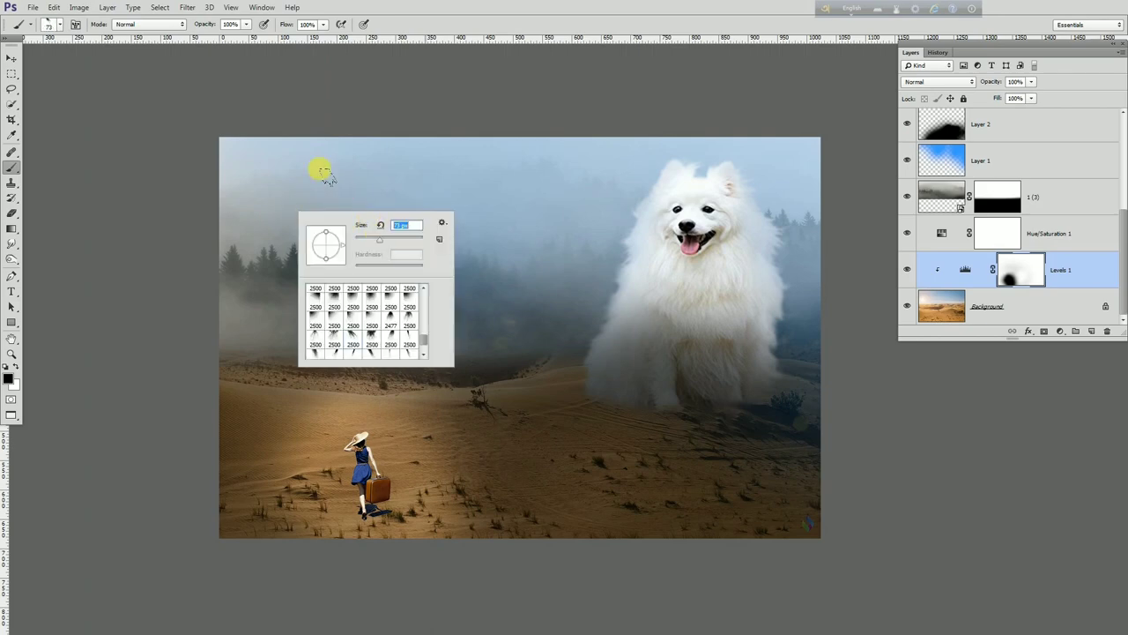
{"action": "key", "text": "Return"}
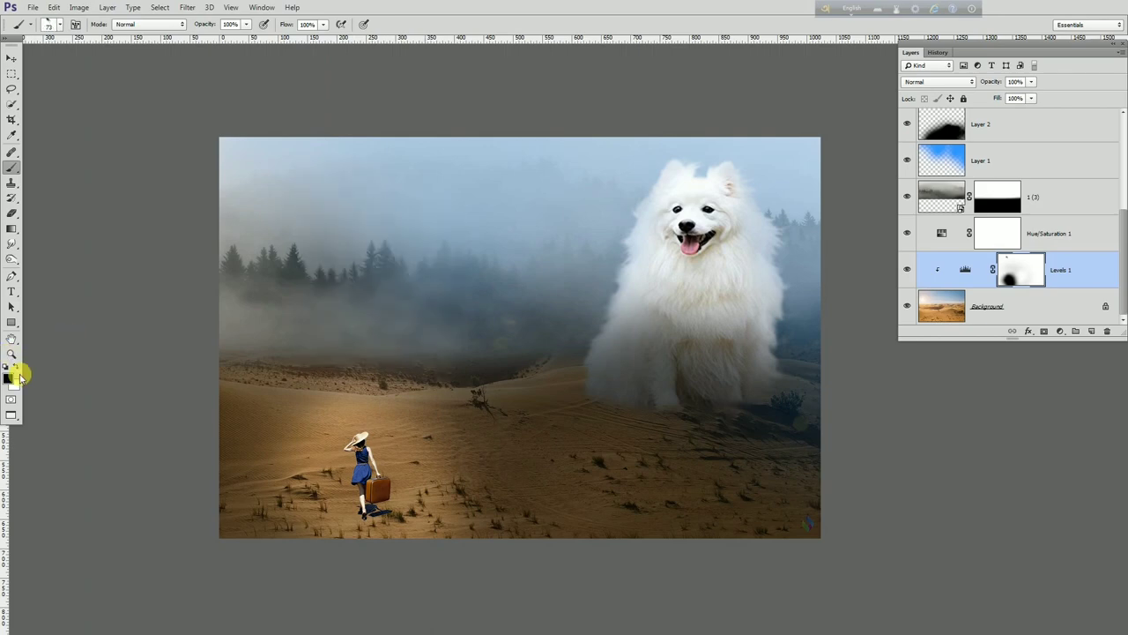
Step: Enlarge the brush to 900 and paint white to tone down the light near the woman
{"action": "key", "text": "bracketright"}
{"action": "key", "text": "bracketright"}
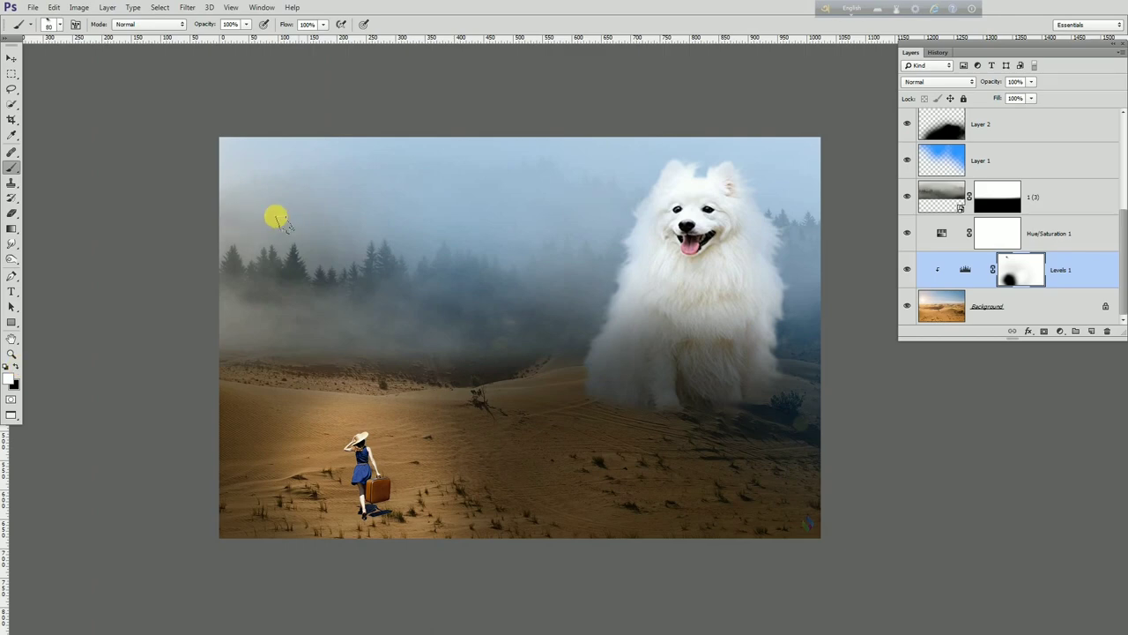
{"action": "key", "text": "bracketright"}
{"action": "key", "text": "bracketright"}
{"action": "key", "text": "bracketright"}
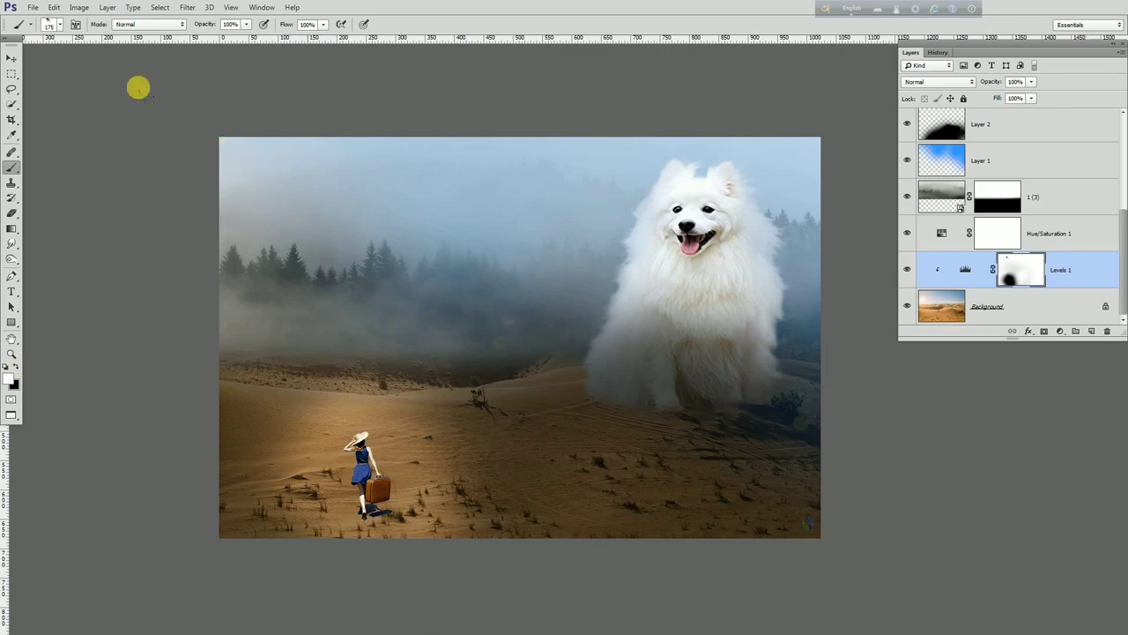
{"action": "key", "text": "bracketright"}
{"action": "key", "text": "bracketright"}
{"action": "key", "text": "bracketright"}
{"action": "left_click", "coordinate": [101, 109]}
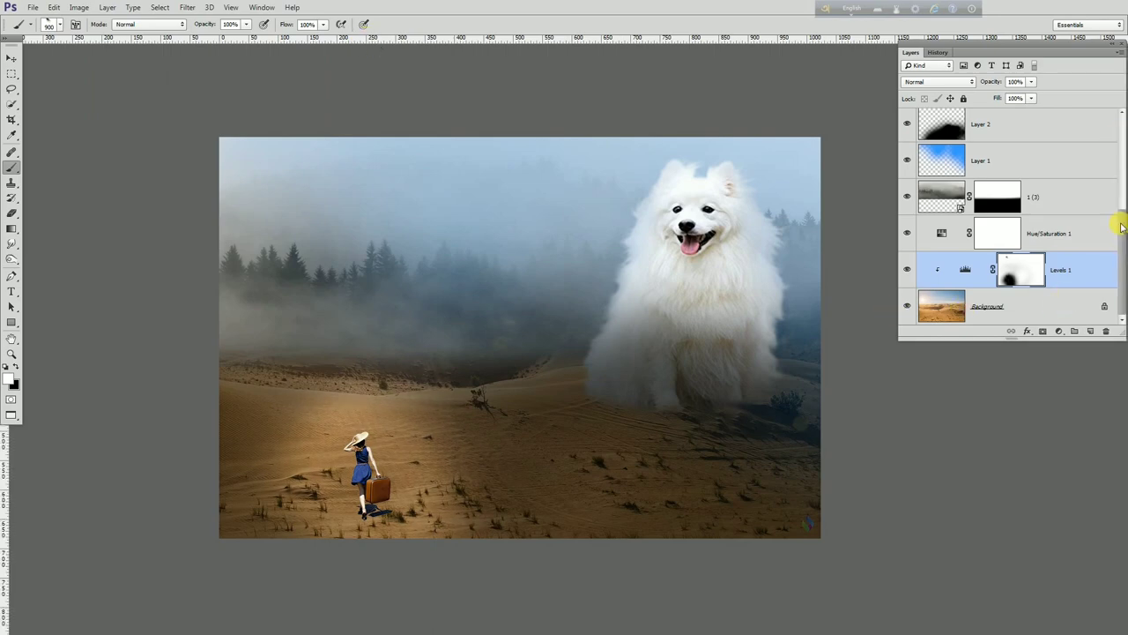
{"action": "scroll", "coordinate": [1093, 249], "scroll_direction": "up", "scroll_amount": 2}
{"action": "scroll", "coordinate": [1101, 248], "scroll_direction": "up", "scroll_amount": 3}
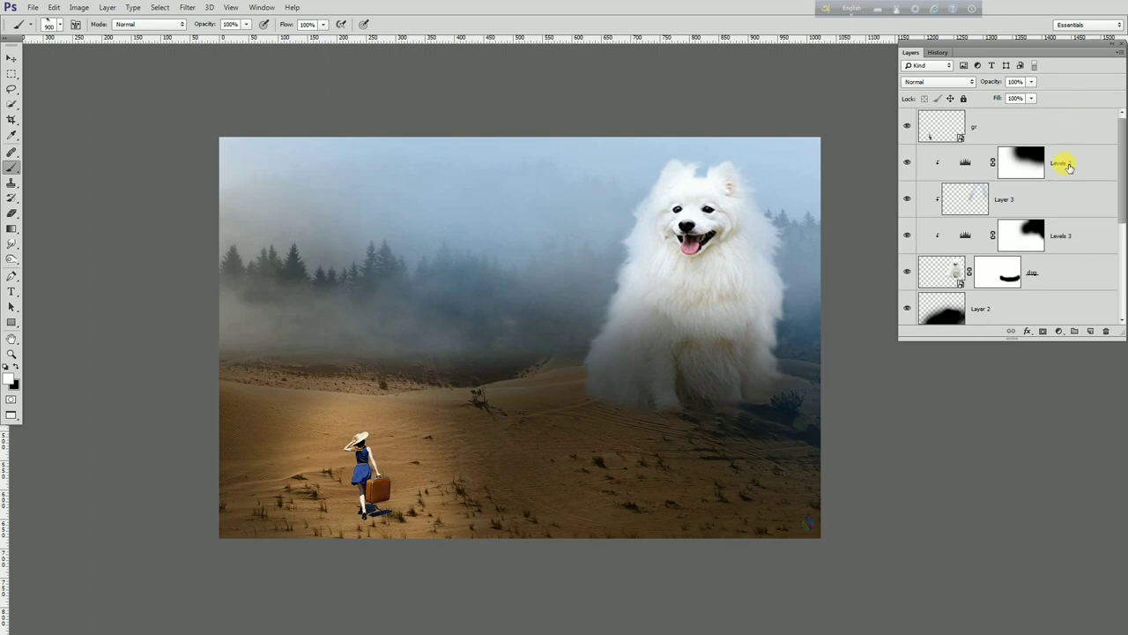
Step: Add a new layer above the top layer and try painting light rays, undoing both attempts
{"action": "left_click", "coordinate": [1044, 128]}
{"action": "left_click", "coordinate": [1091, 331]}
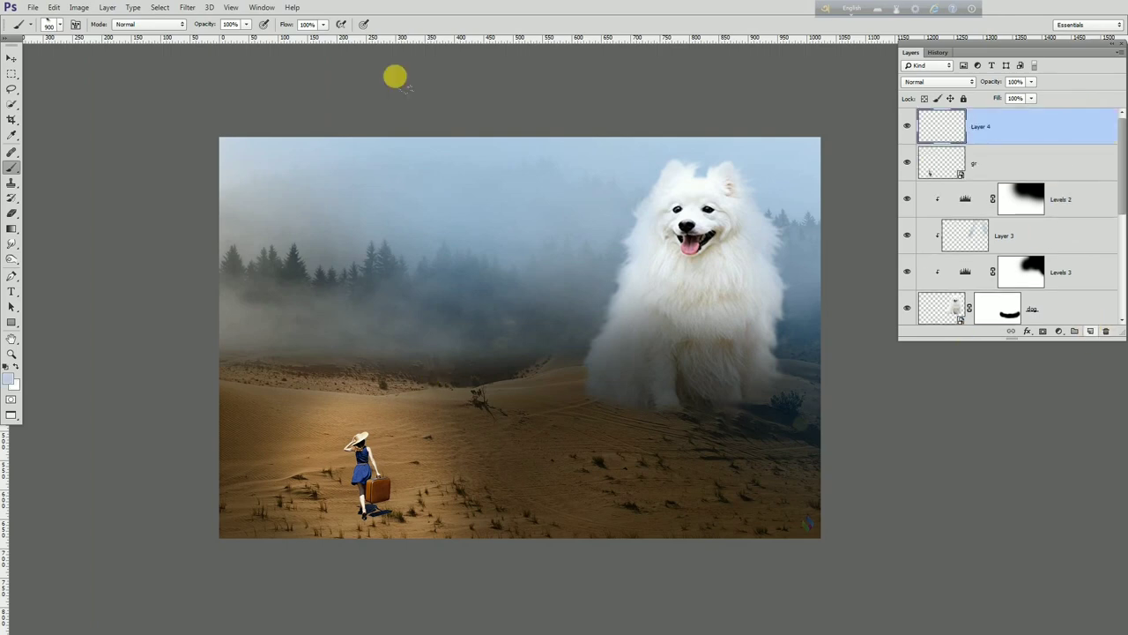
{"action": "left_click", "coordinate": [137, 134]}
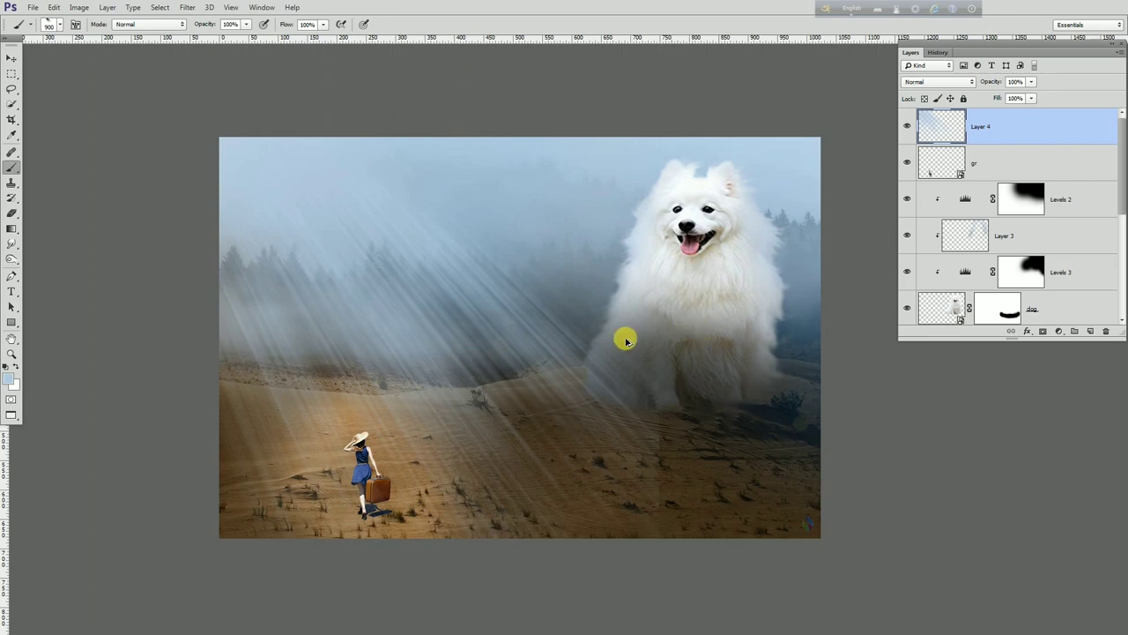
{"action": "key", "text": "ctrl+z"}
{"action": "left_click", "coordinate": [60, 71]}
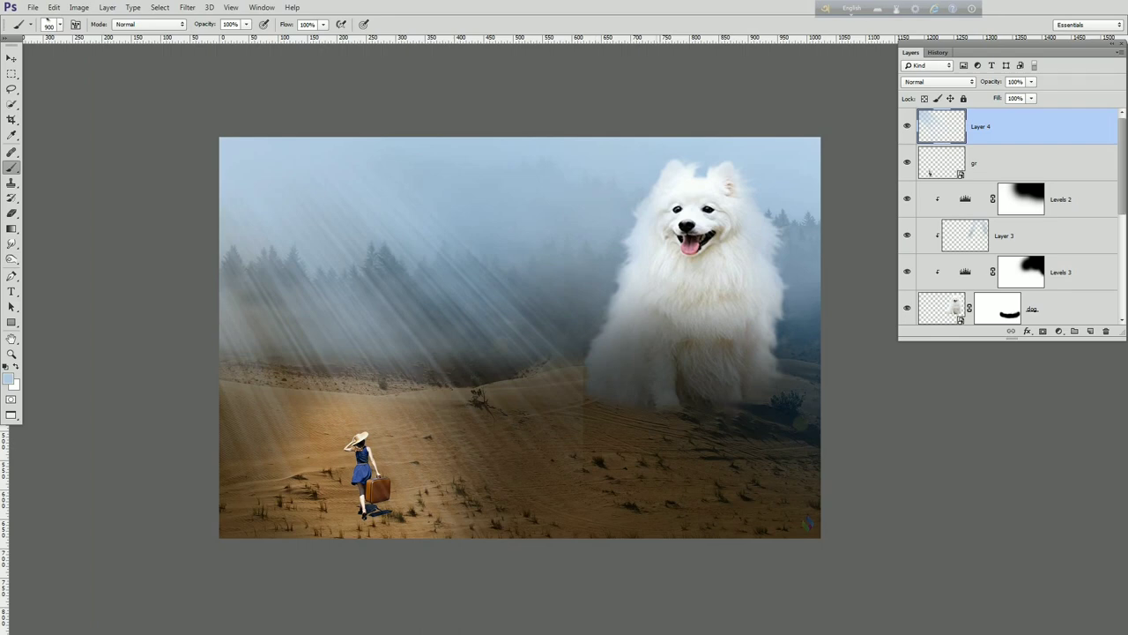
{"action": "key", "text": "ctrl+z"}
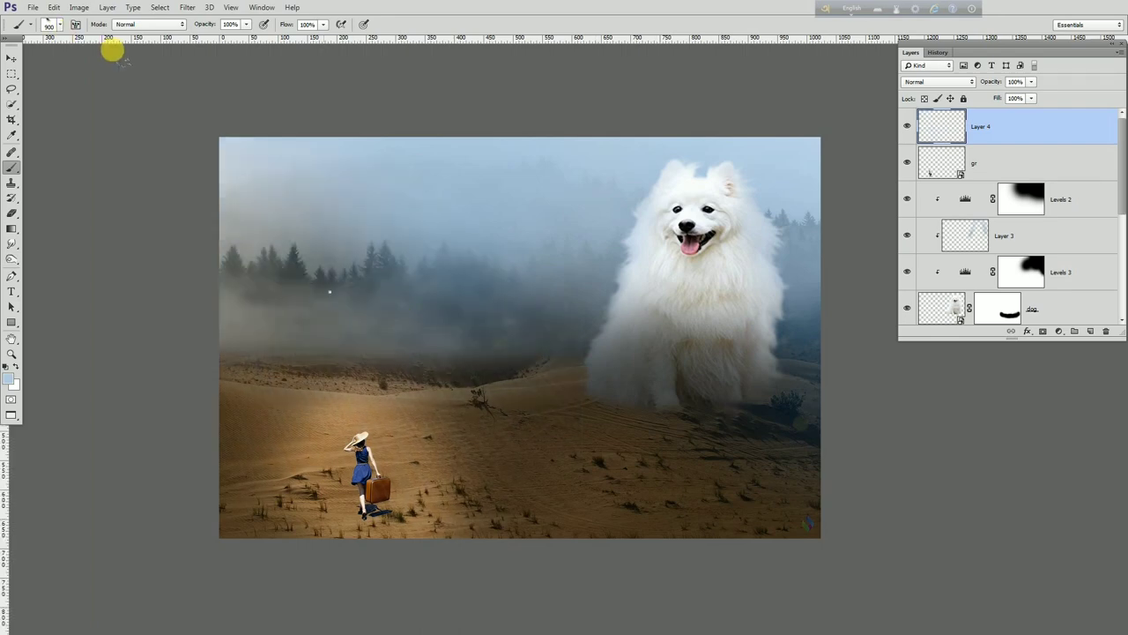
Step: Choose the 2500 px light-ray brush and test-stamp it over the scene, then undo
{"action": "right_click", "coordinate": [328, 291]}
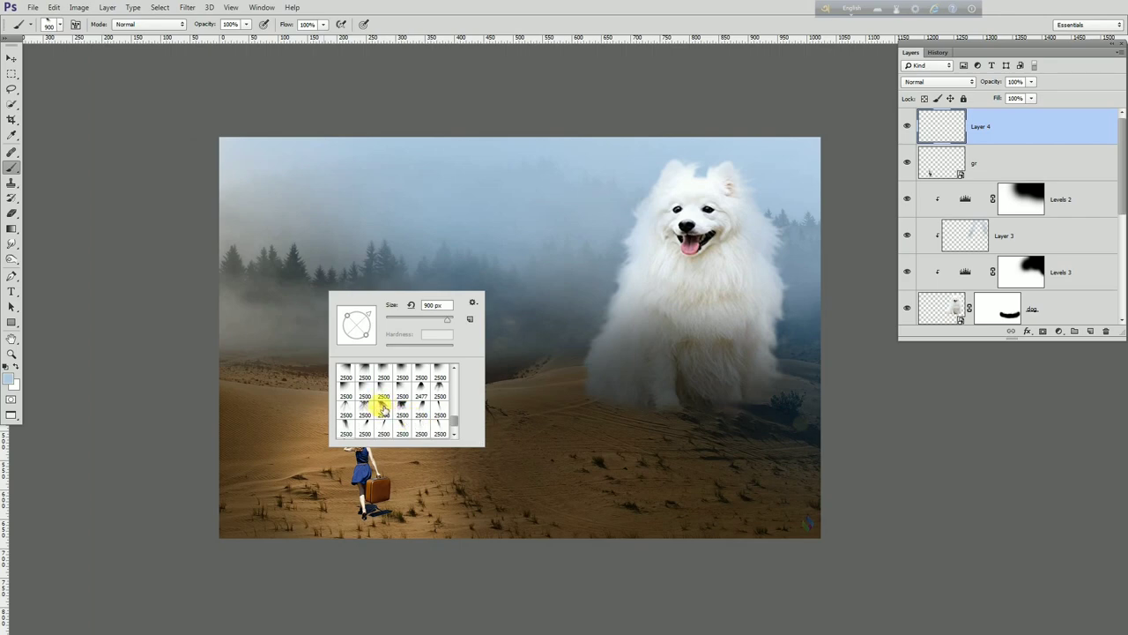
{"action": "double_click", "coordinate": [382, 407]}
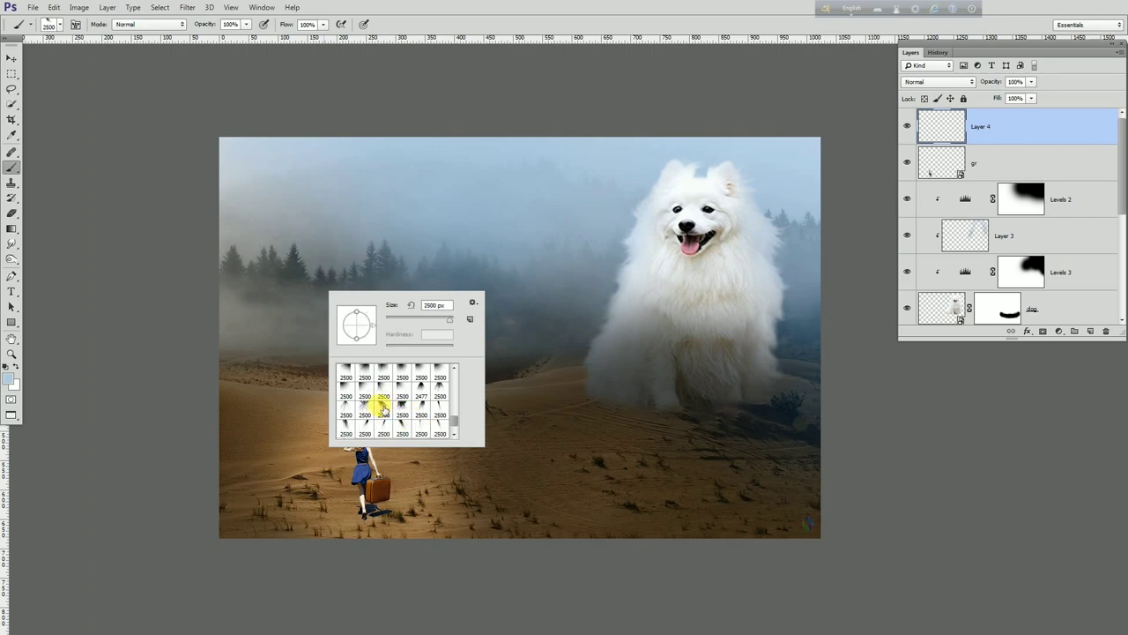
{"action": "right_click", "coordinate": [275, 236]}
{"action": "left_click", "coordinate": [355, 254]}
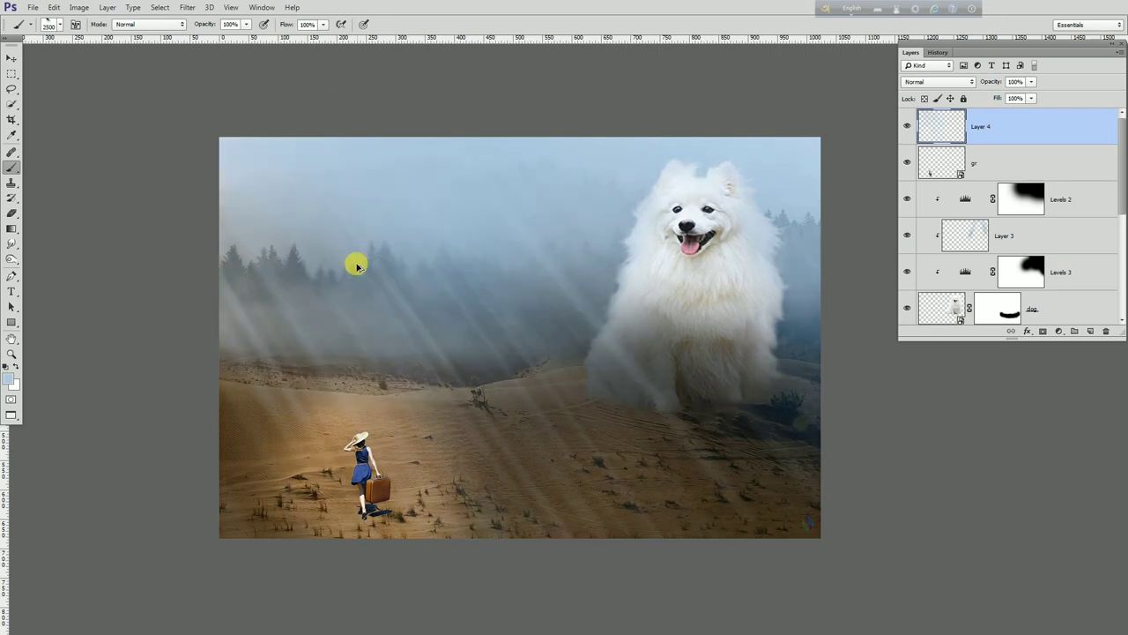
{"action": "key", "text": "ctrl+z"}
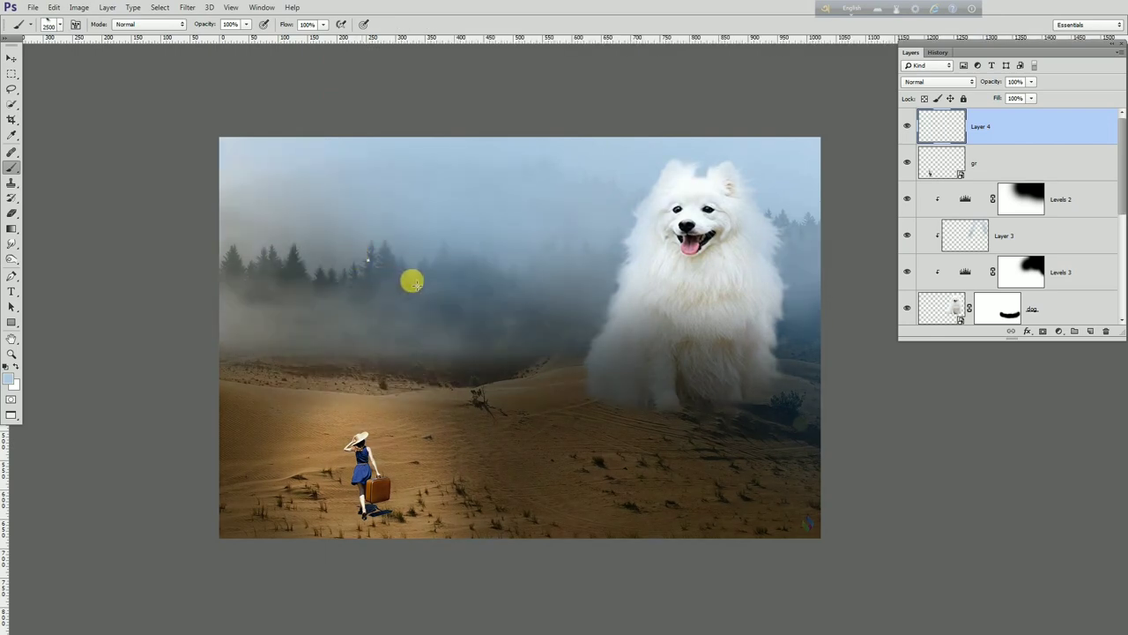
Step: Try a 76 px brush enlarged to 700 px for rays over the forest and fog, undoing each
{"action": "right_click", "coordinate": [412, 282]}
{"action": "left_click", "coordinate": [451, 291]}
{"action": "left_click", "coordinate": [315, 220]}
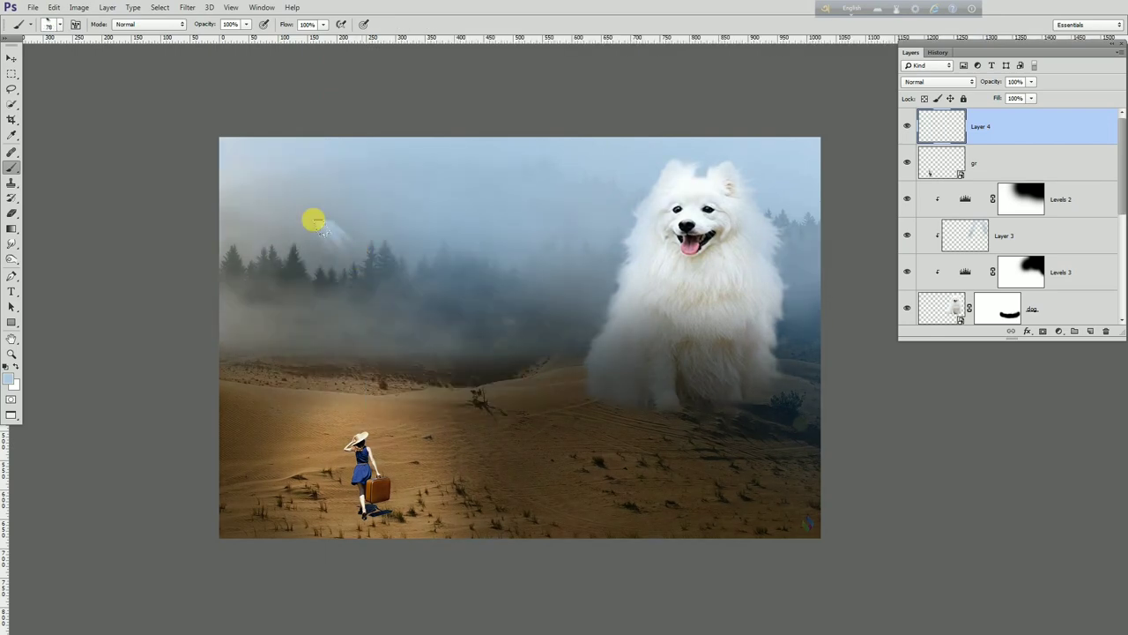
{"action": "key", "text": "bracketright"}
{"action": "key", "text": "bracketright"}
{"action": "key", "text": "bracketright"}
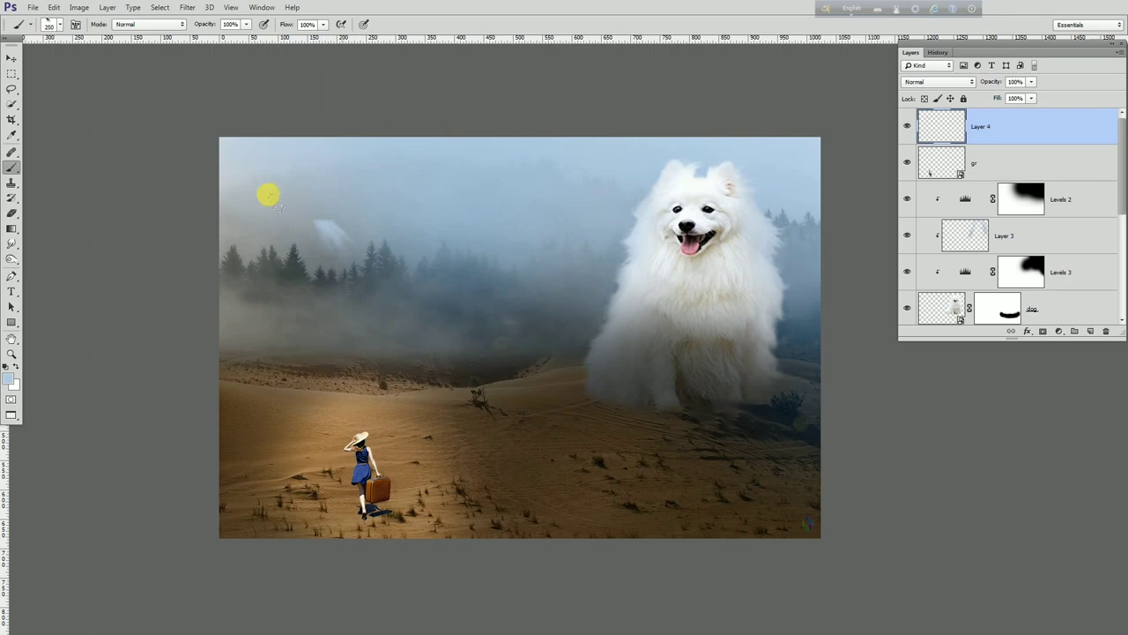
{"action": "key", "text": "bracketright"}
{"action": "key", "text": "bracketright"}
{"action": "key", "text": "bracketright"}
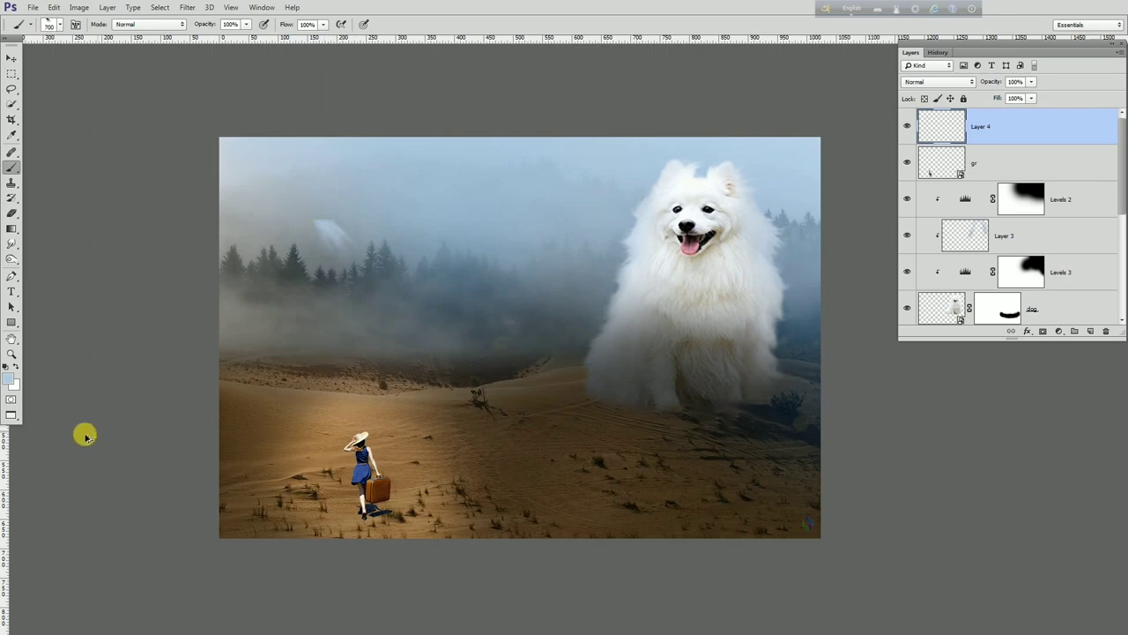
{"action": "key", "text": "ctrl+z"}
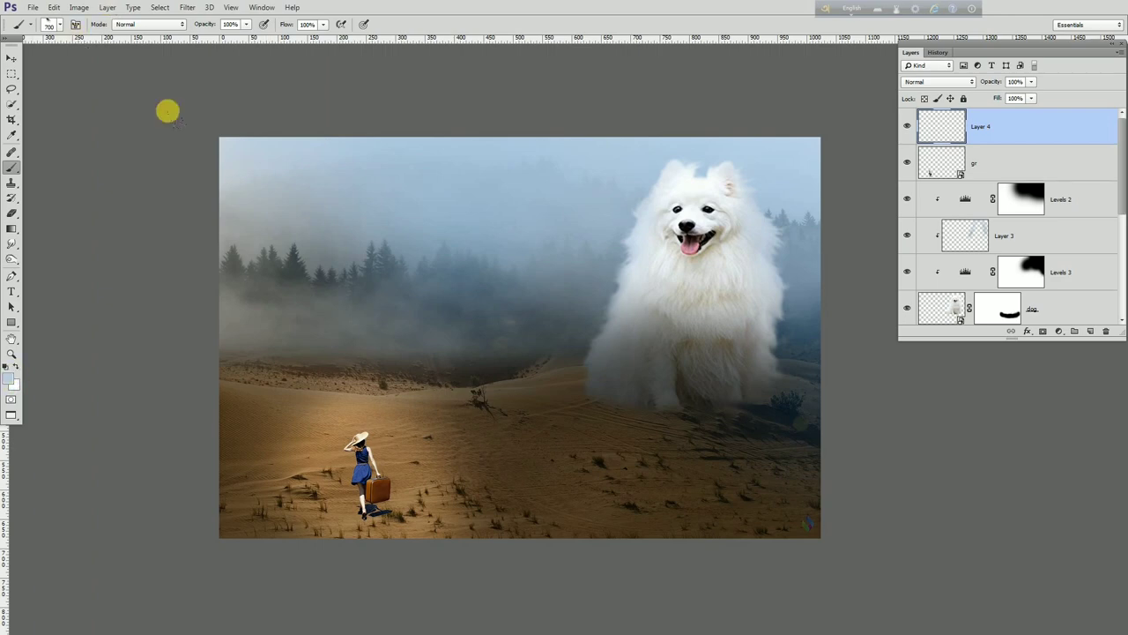
{"action": "left_click", "coordinate": [326, 69]}
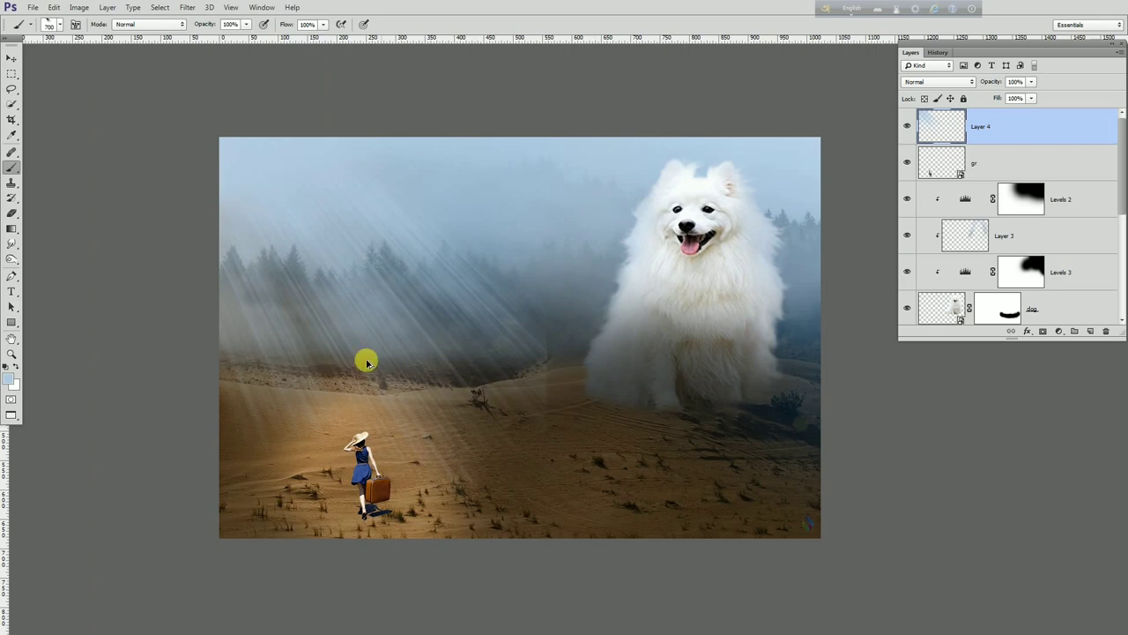
{"action": "key", "text": "ctrl+z"}
Step: Paint the final light rays over the left side at 800 px after undoing an 1100 px try
{"action": "key", "text": "bracketright"}
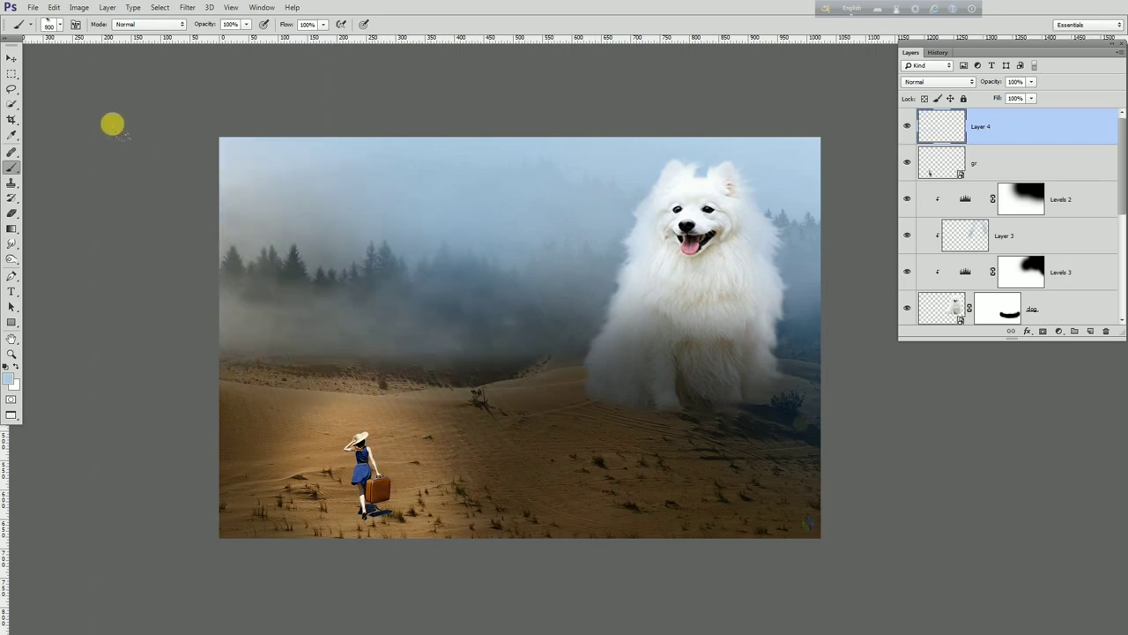
{"action": "key", "text": "bracketright"}
{"action": "key", "text": "bracketright"}
{"action": "key", "text": "bracketright"}
{"action": "left_click", "coordinate": [33, 71]}
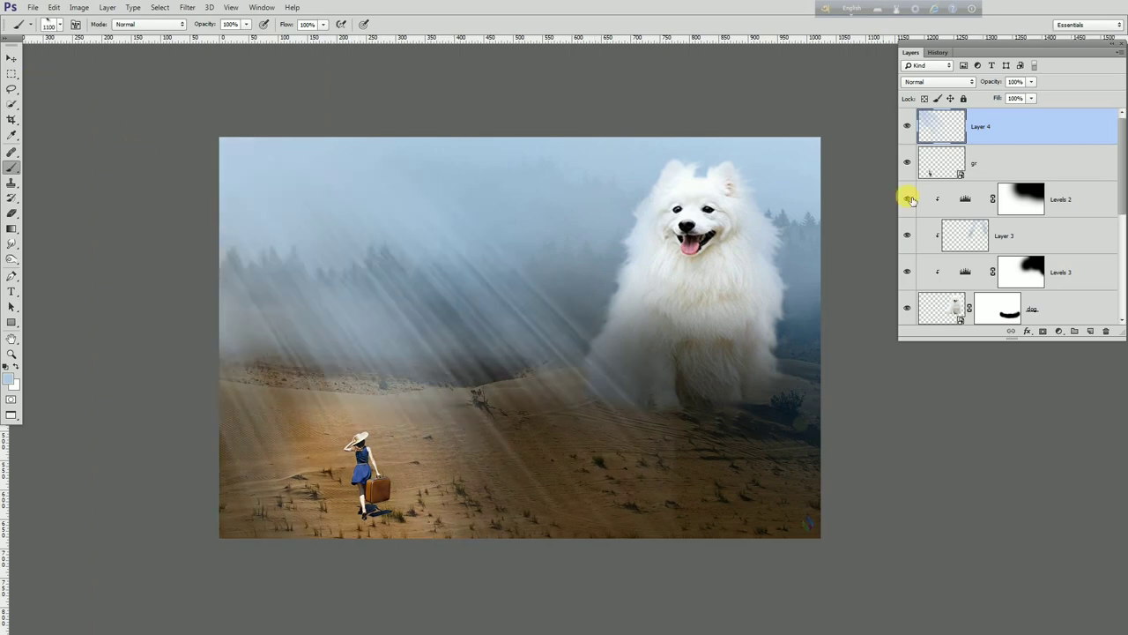
{"action": "key", "text": "ctrl+z"}
{"action": "key", "text": "bracketleft"}
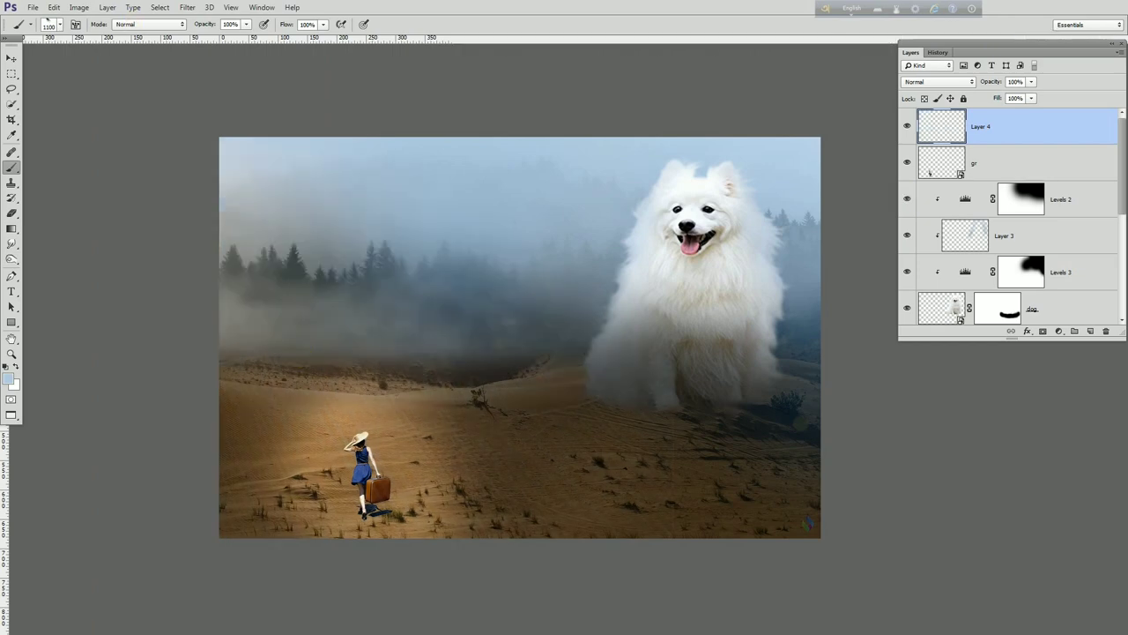
{"action": "key", "text": "bracketleft"}
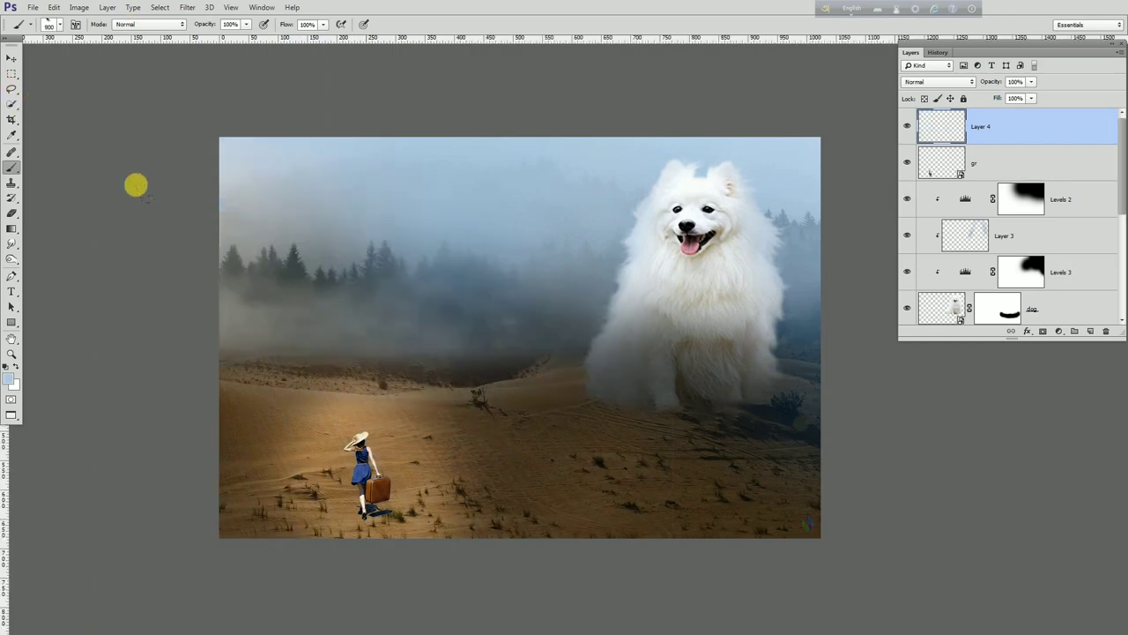
{"action": "key", "text": "bracketleft"}
{"action": "left_click", "coordinate": [105, 131]}
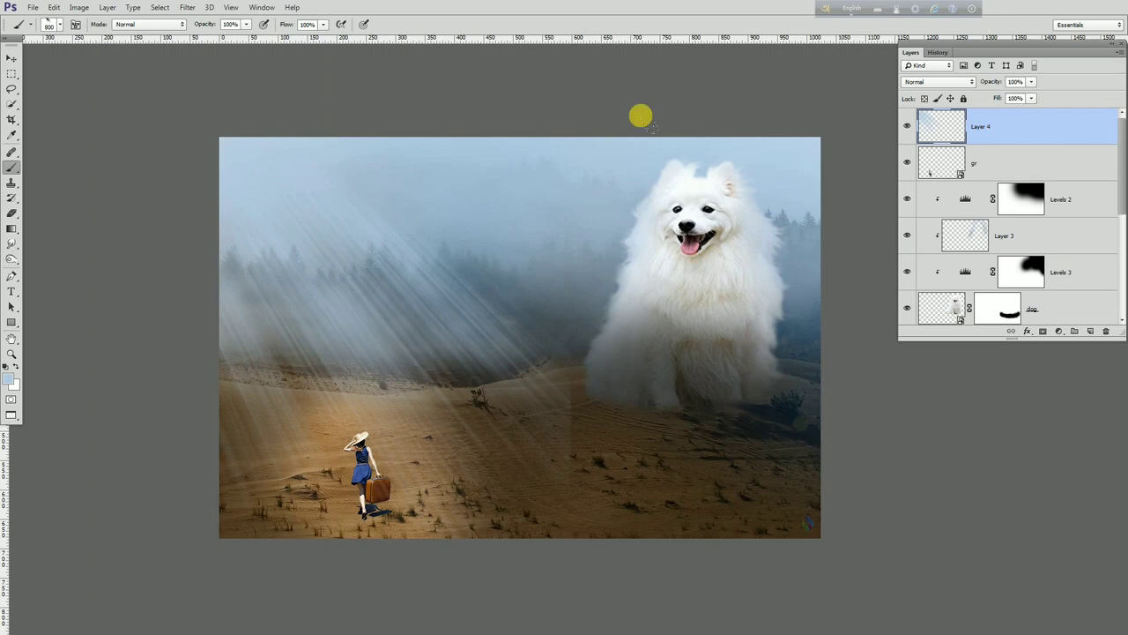
Step: Gaussian-blur the Layer 4 rays and erase part of them with a 150 px eraser
{"action": "left_click", "coordinate": [11, 212]}
{"action": "key", "text": "bracketright"}
{"action": "key", "text": "bracketright"}
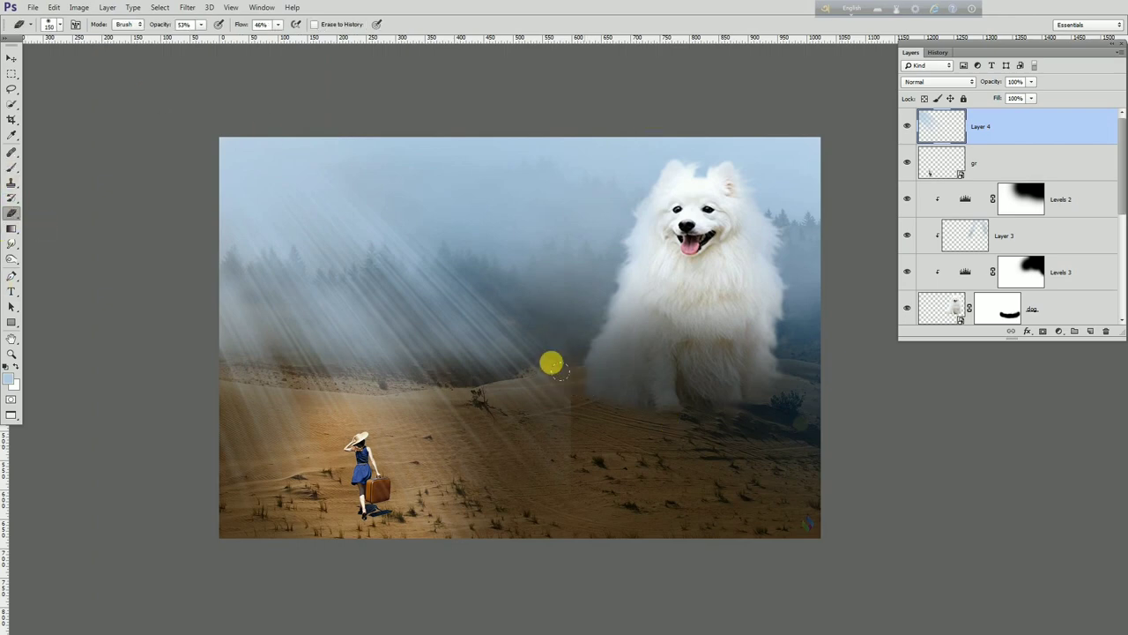
{"action": "left_click", "coordinate": [186, 9]}
{"action": "mouse_move", "coordinate": [256, 148]}
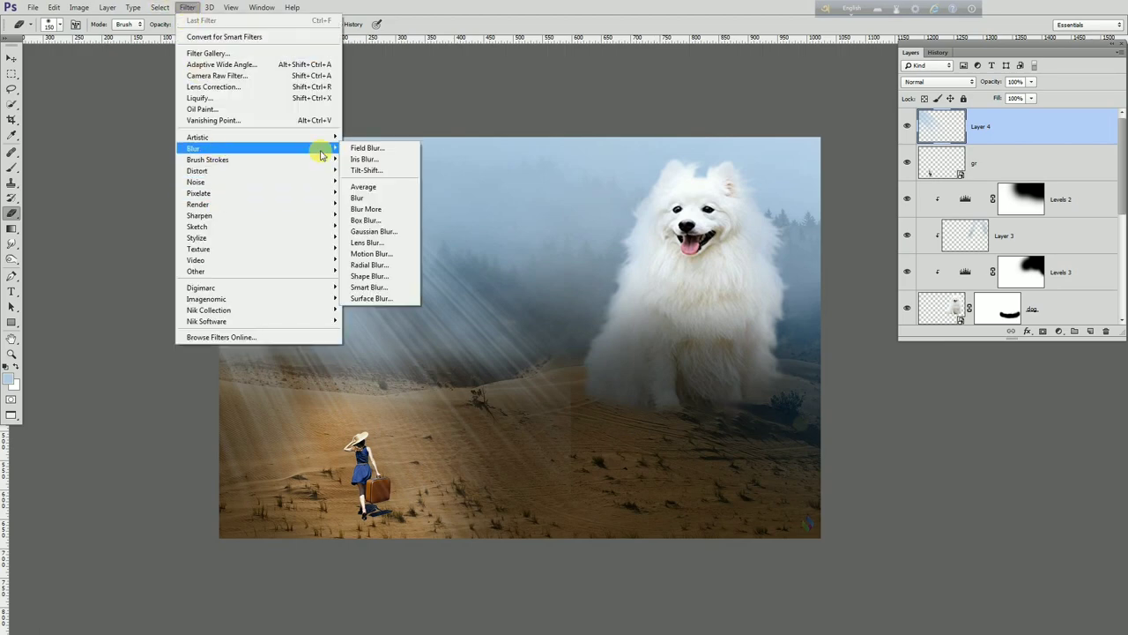
{"action": "left_click", "coordinate": [379, 231]}
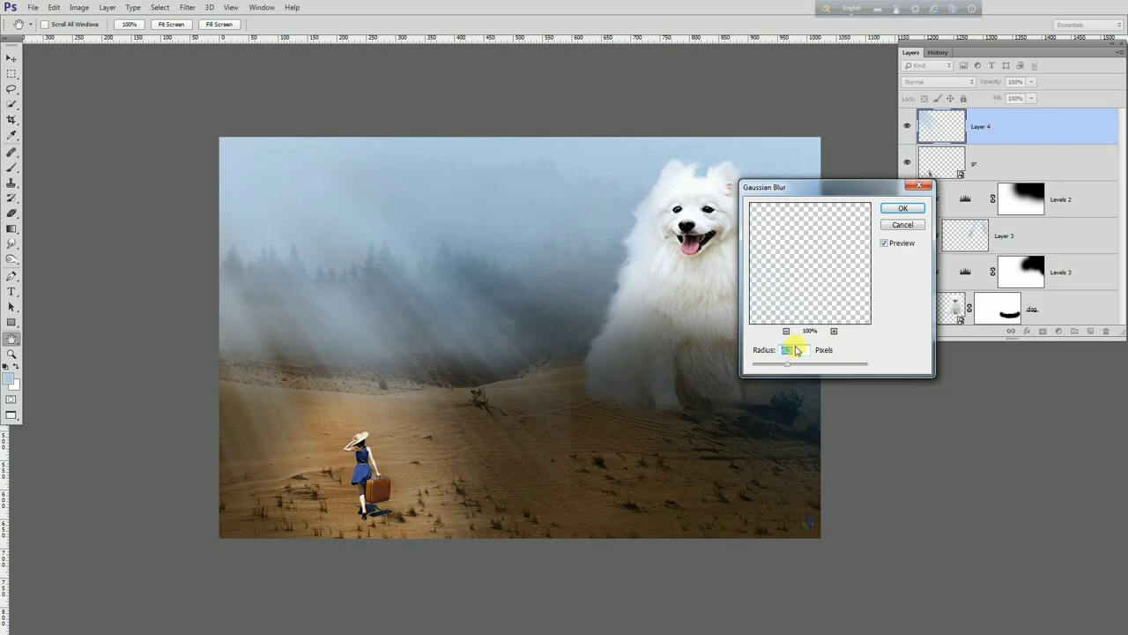
{"action": "left_click", "coordinate": [901, 210]}
{"action": "key", "text": "e"}
{"action": "left_click_drag", "start_coordinate": [818, 260], "coordinate": [783, 226]}
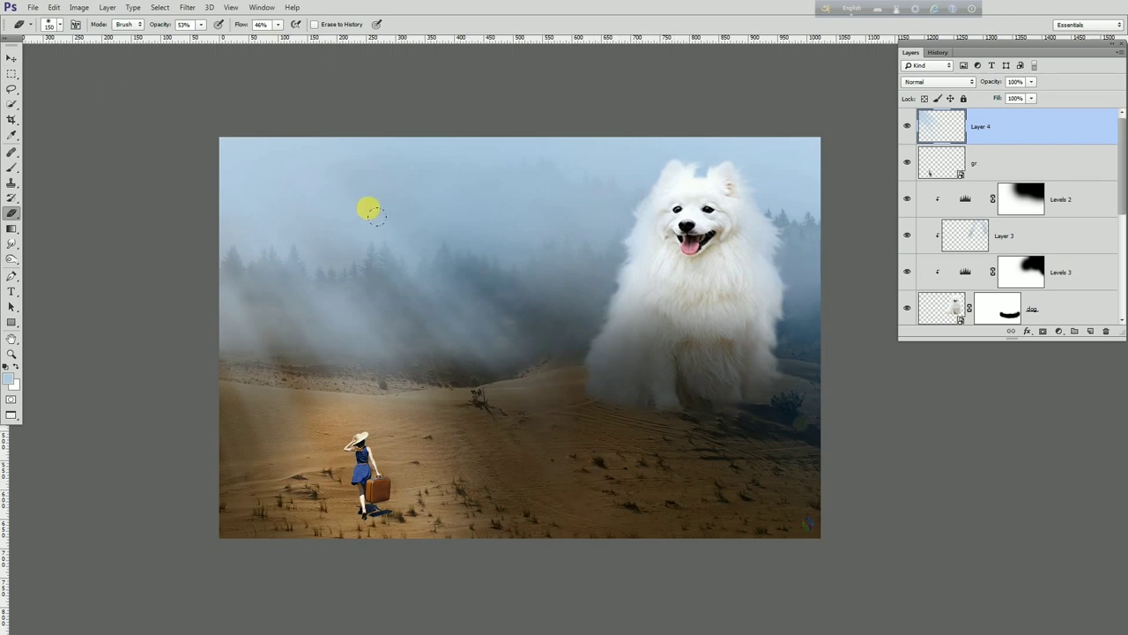
Step: Stamp another set of upper-left light rays and soften them with a 3.6 px Gaussian Blur
{"action": "left_click", "coordinate": [12, 166]}
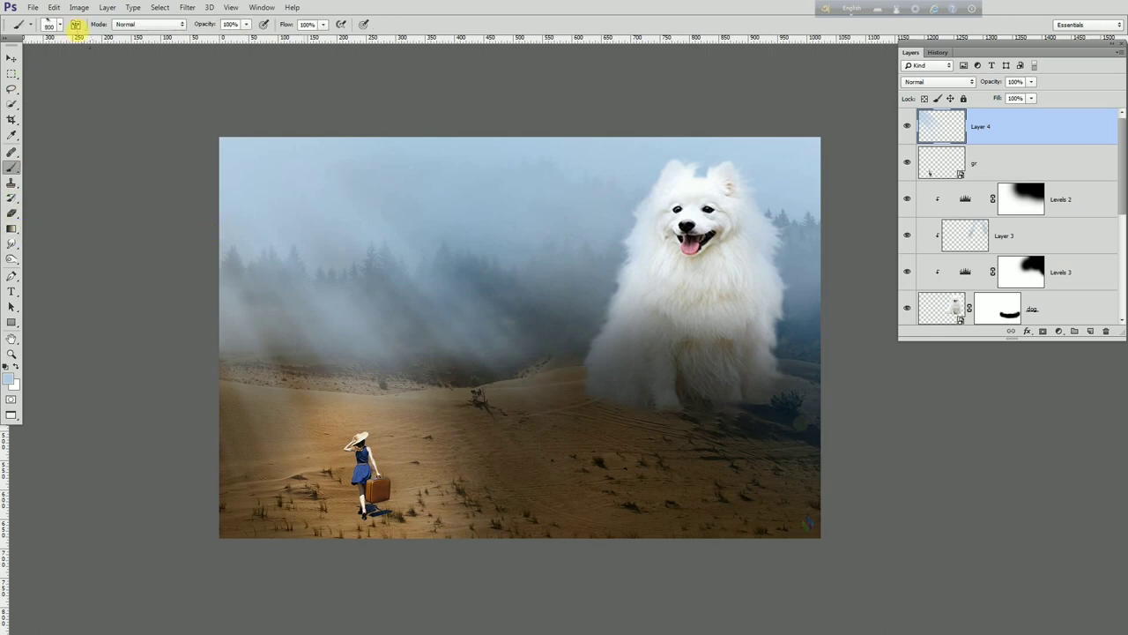
{"action": "left_click", "coordinate": [106, 115]}
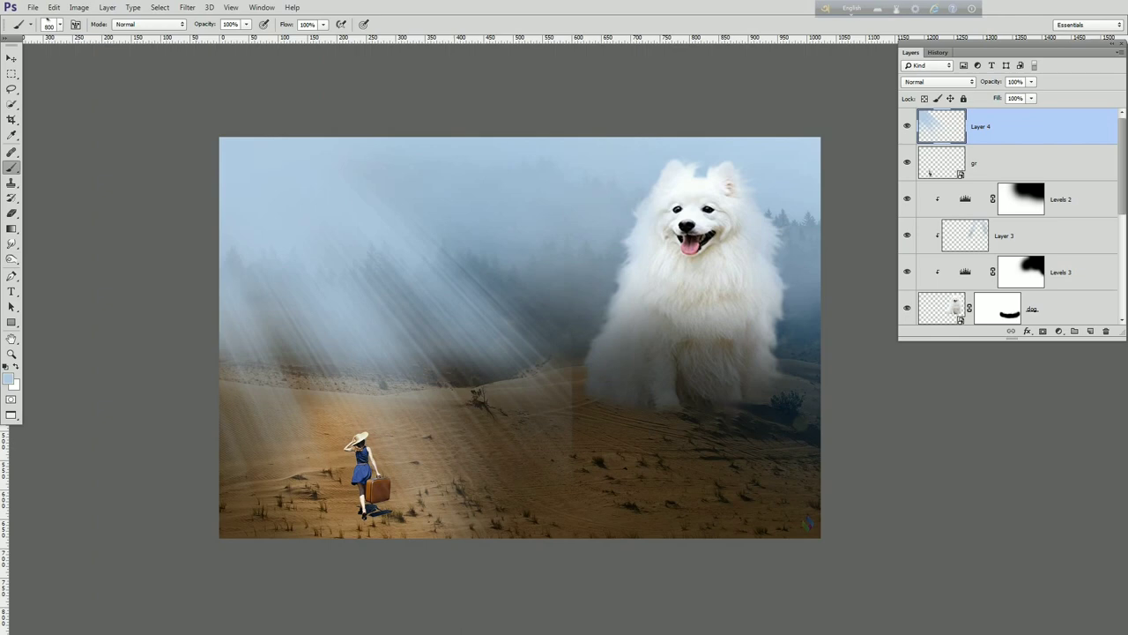
{"action": "left_click", "coordinate": [195, 8]}
{"action": "mouse_move", "coordinate": [211, 148]}
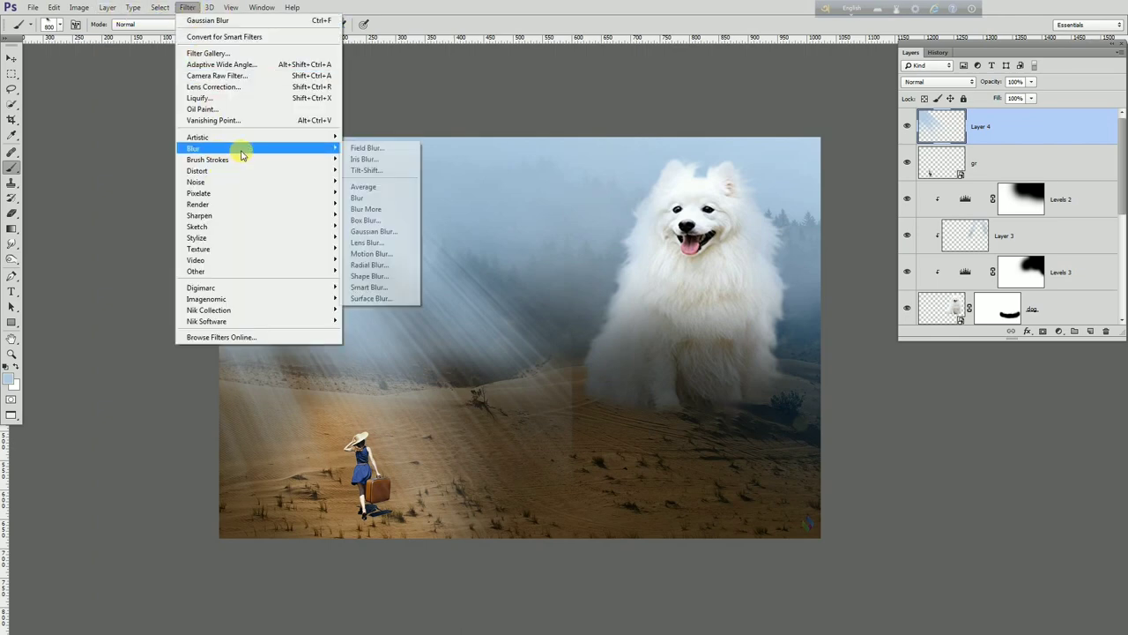
{"action": "left_click", "coordinate": [388, 230]}
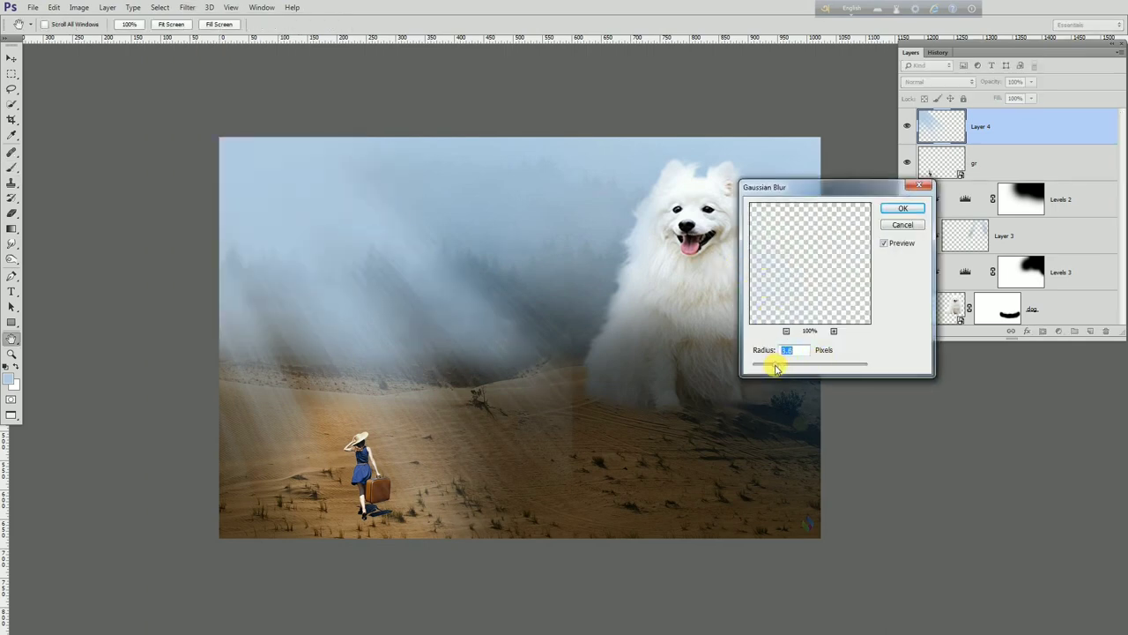
{"action": "left_click", "coordinate": [905, 211]}
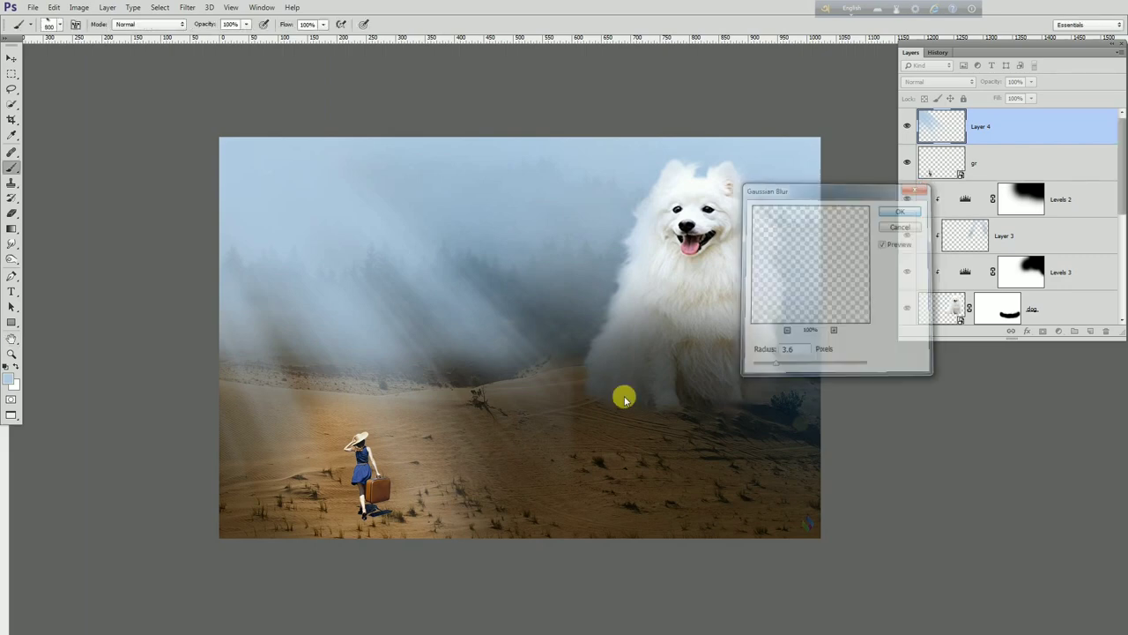
Step: Erase the ray haze from the centre of Layer 4 to reveal the trees beside the dog
{"action": "left_click", "coordinate": [11, 212]}
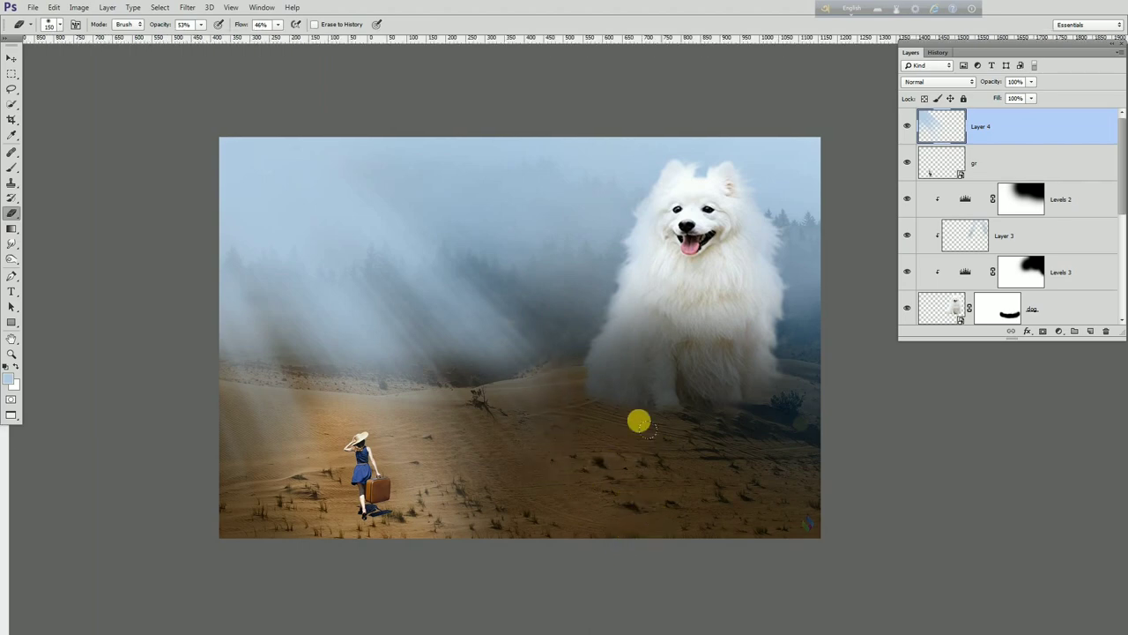
{"action": "scroll", "coordinate": [668, 435], "scroll_direction": "down", "scroll_amount": 1}
{"action": "scroll", "coordinate": [666, 432], "scroll_direction": "up", "scroll_amount": 1}
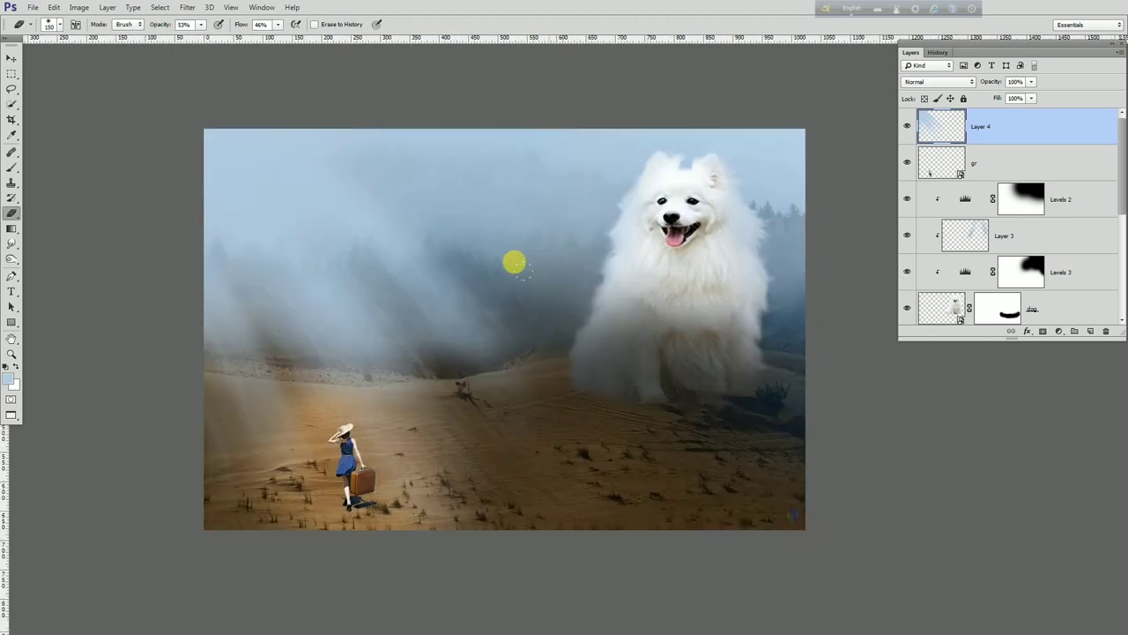
{"action": "mouse_move", "coordinate": [527, 307]}
{"action": "left_mouse_down"}
{"action": "mouse_move", "coordinate": [481, 305]}
{"action": "mouse_move", "coordinate": [352, 149]}
{"action": "mouse_move", "coordinate": [428, 273]}
{"action": "mouse_move", "coordinate": [526, 394]}
{"action": "left_mouse_up"}
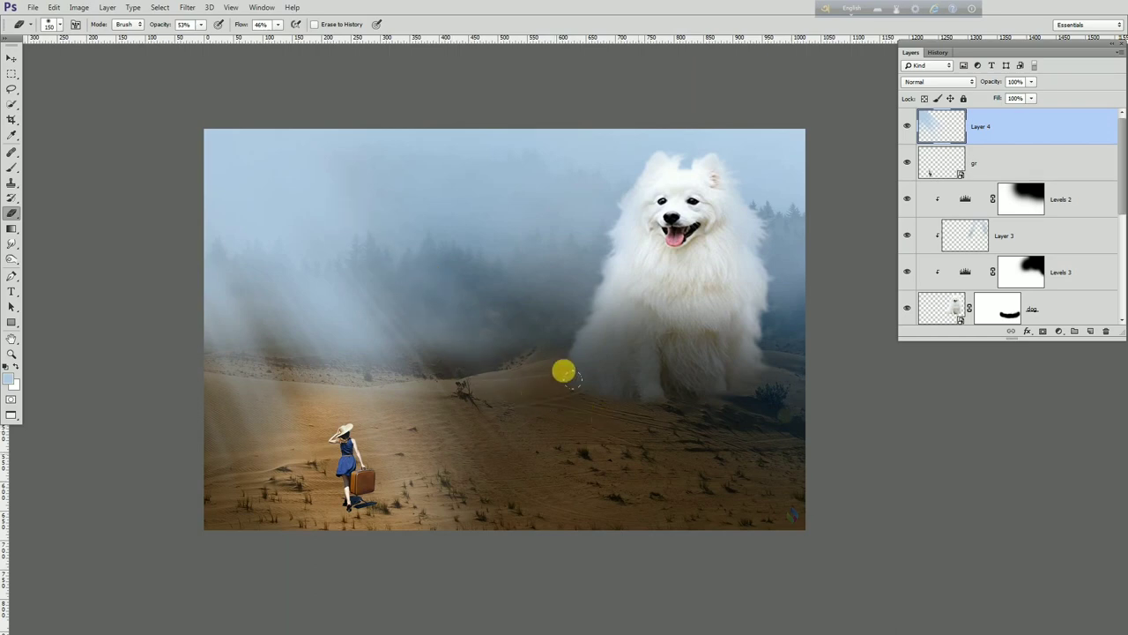
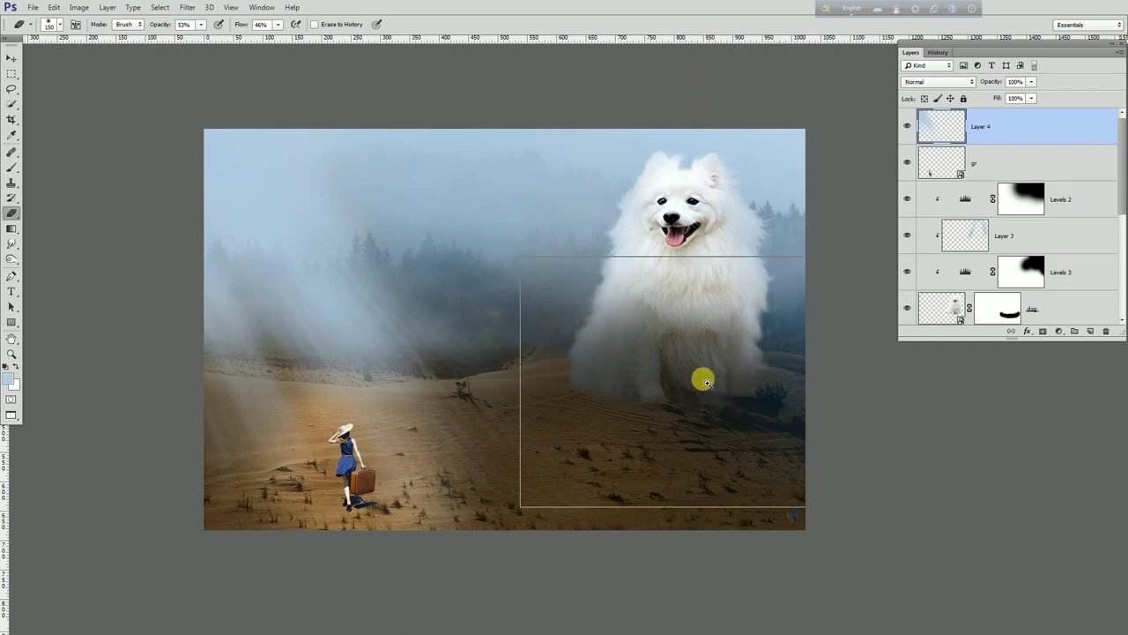
Step: Add a Hue/Saturation adjustment layer over the whole composite with hue -6 and saturation -17
{"action": "left_click", "coordinate": [703, 379], "text": "ctrl"}
{"action": "left_click", "coordinate": [650, 366], "text": "alt"}
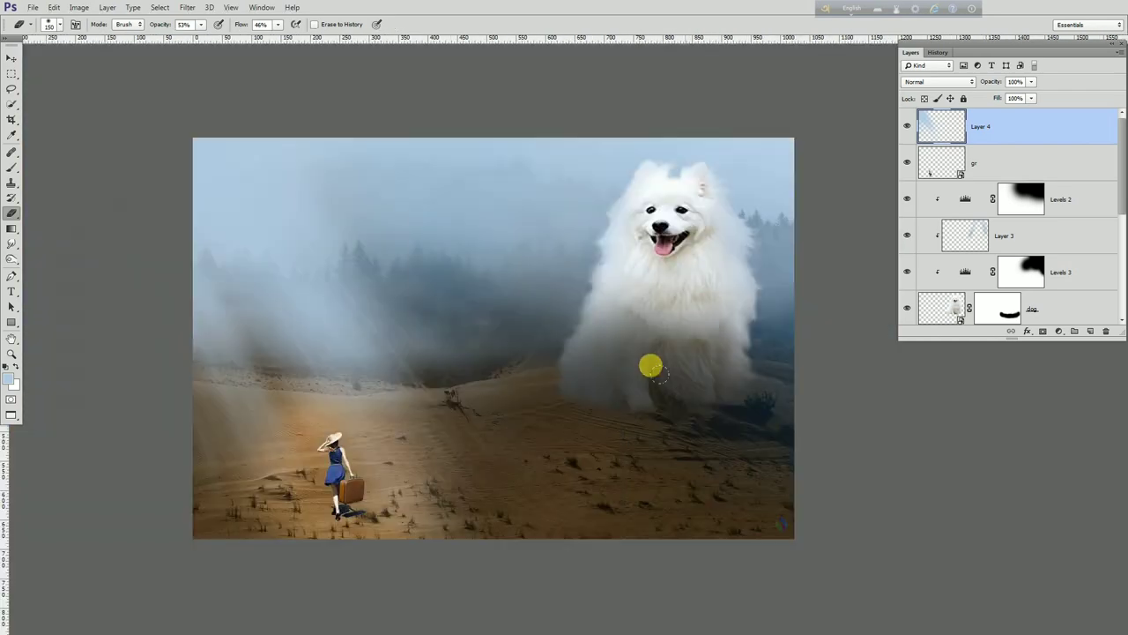
{"action": "scroll", "coordinate": [1044, 312], "scroll_direction": "down", "scroll_amount": 2}
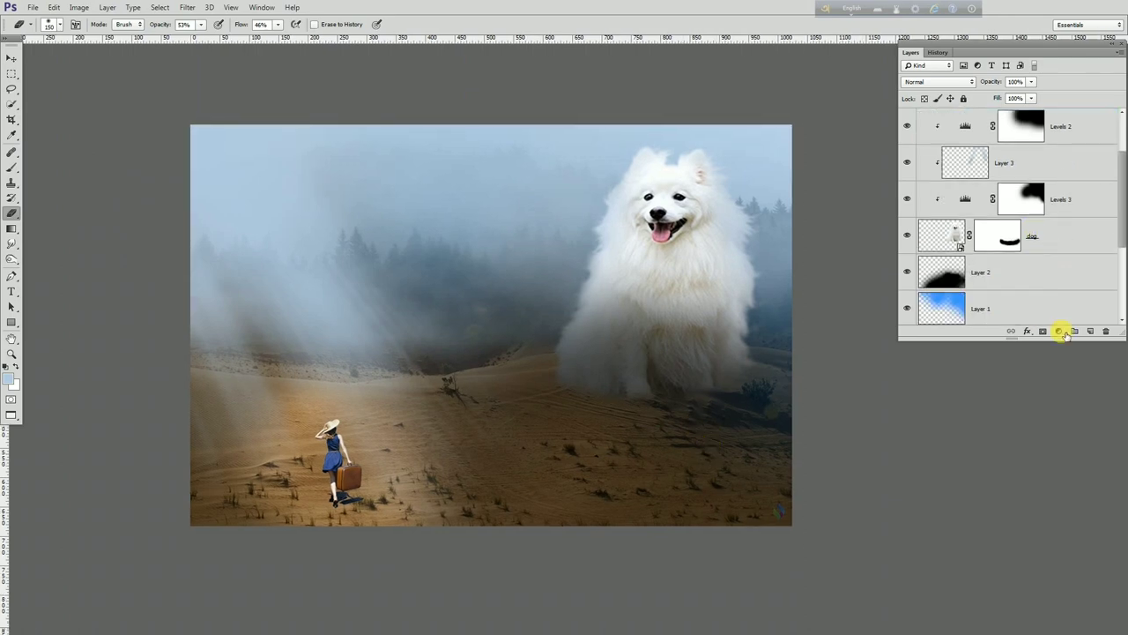
{"action": "scroll", "coordinate": [978, 298], "scroll_direction": "up", "scroll_amount": 2}
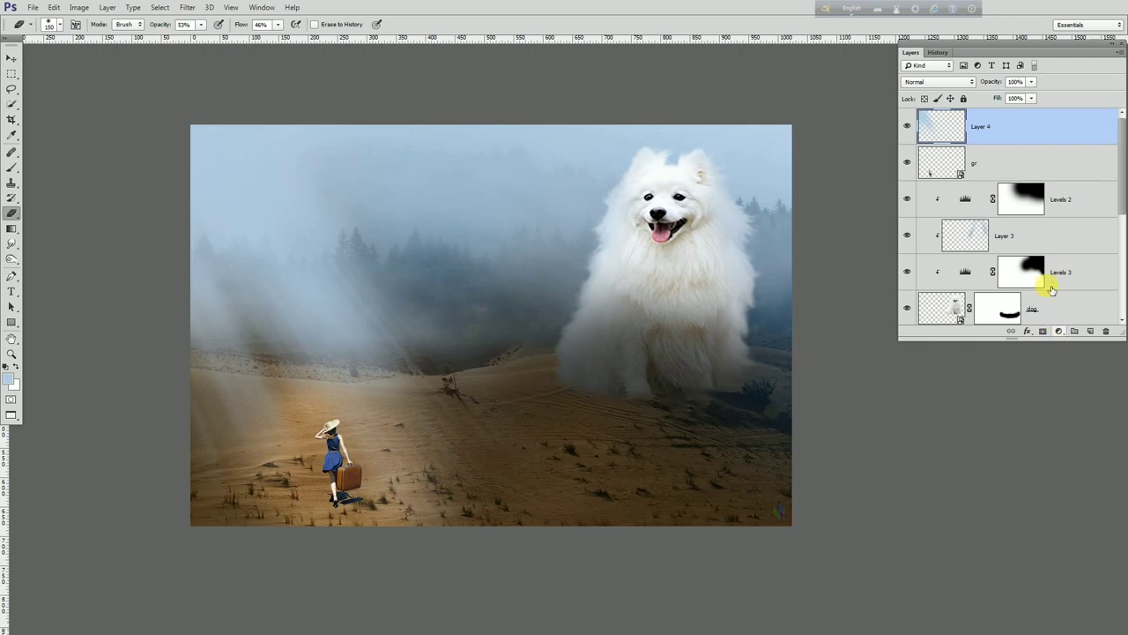
{"action": "left_click", "coordinate": [1060, 331]}
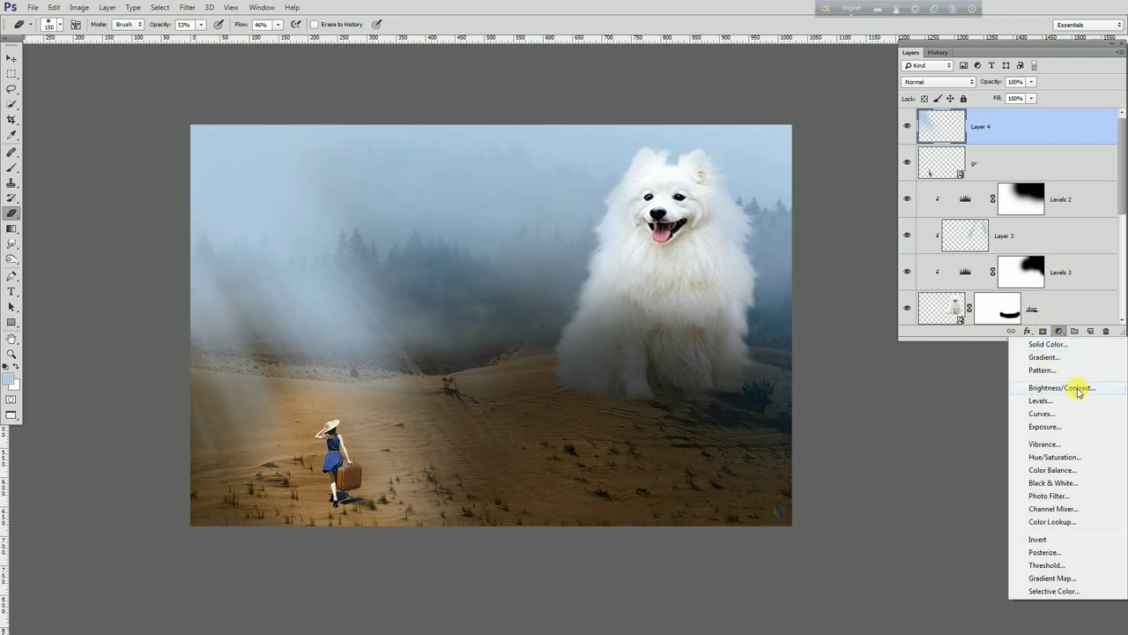
{"action": "left_click", "coordinate": [1053, 457]}
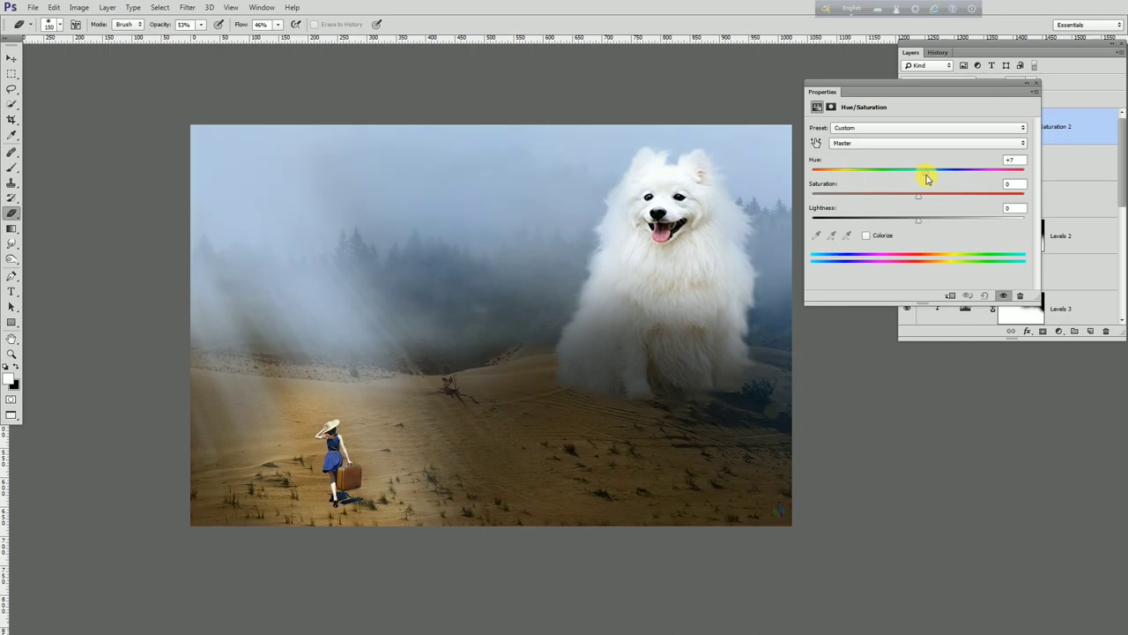
{"action": "left_click_drag", "start_coordinate": [928, 179], "coordinate": [913, 179]}
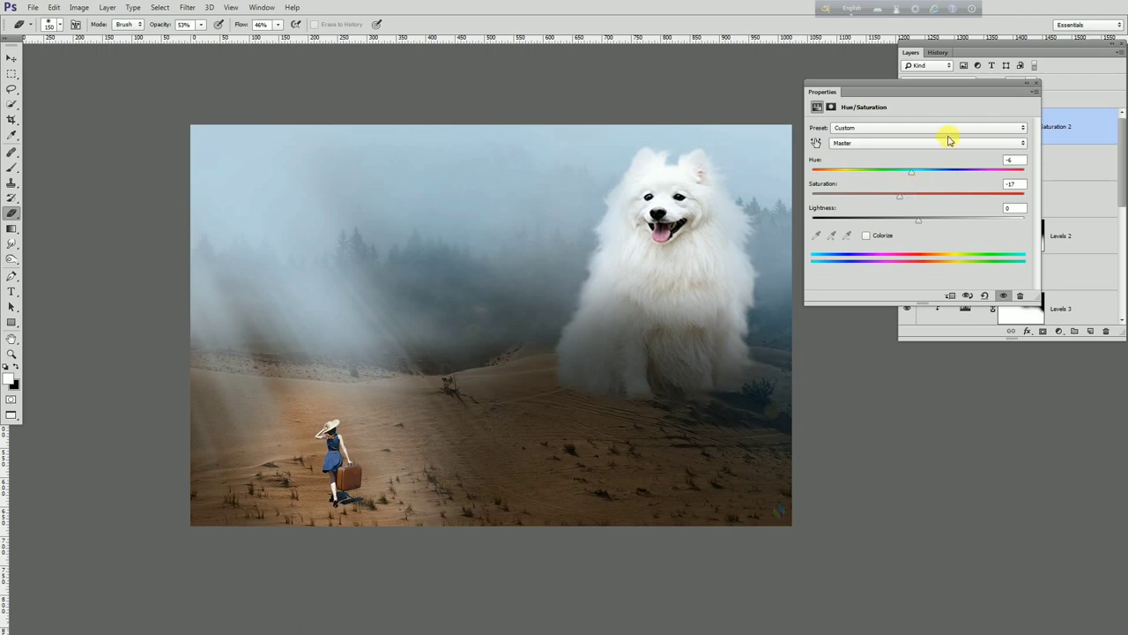
{"action": "left_click", "coordinate": [1032, 121]}
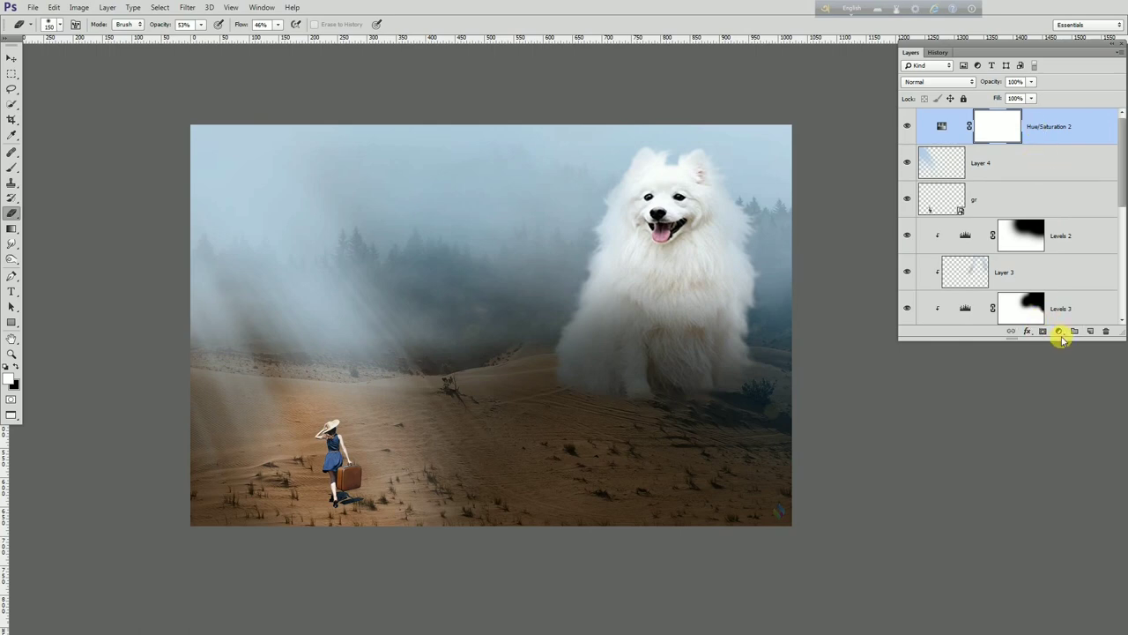
Step: Add a Curves adjustment layer and delete it, twice, leaving no Curves layer
{"action": "left_click", "coordinate": [1059, 331]}
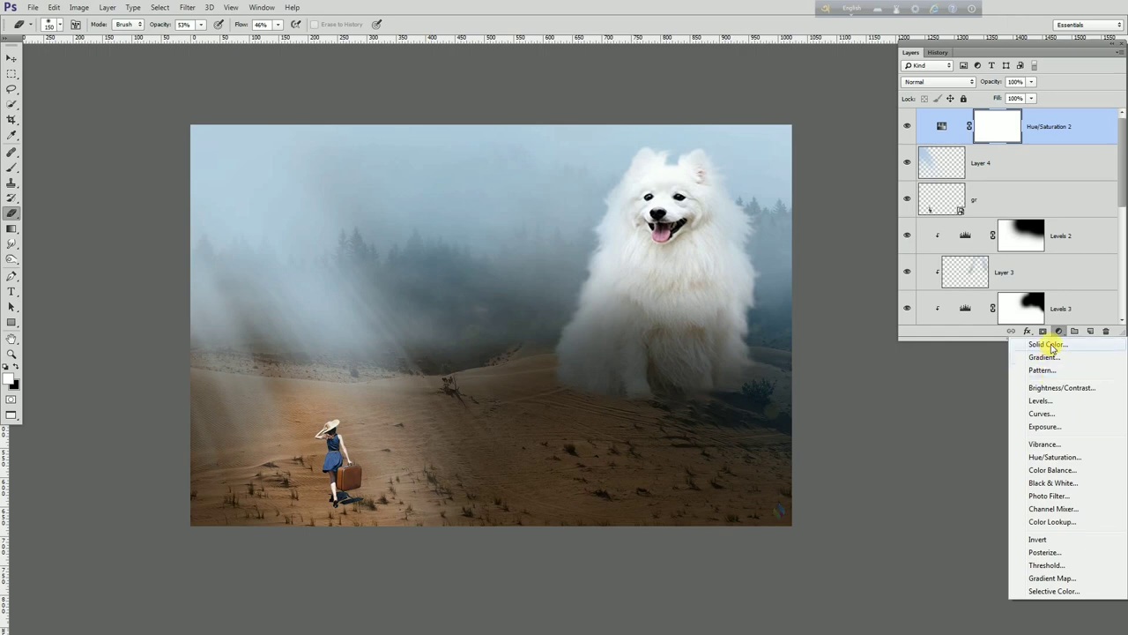
{"action": "left_click", "coordinate": [1047, 414]}
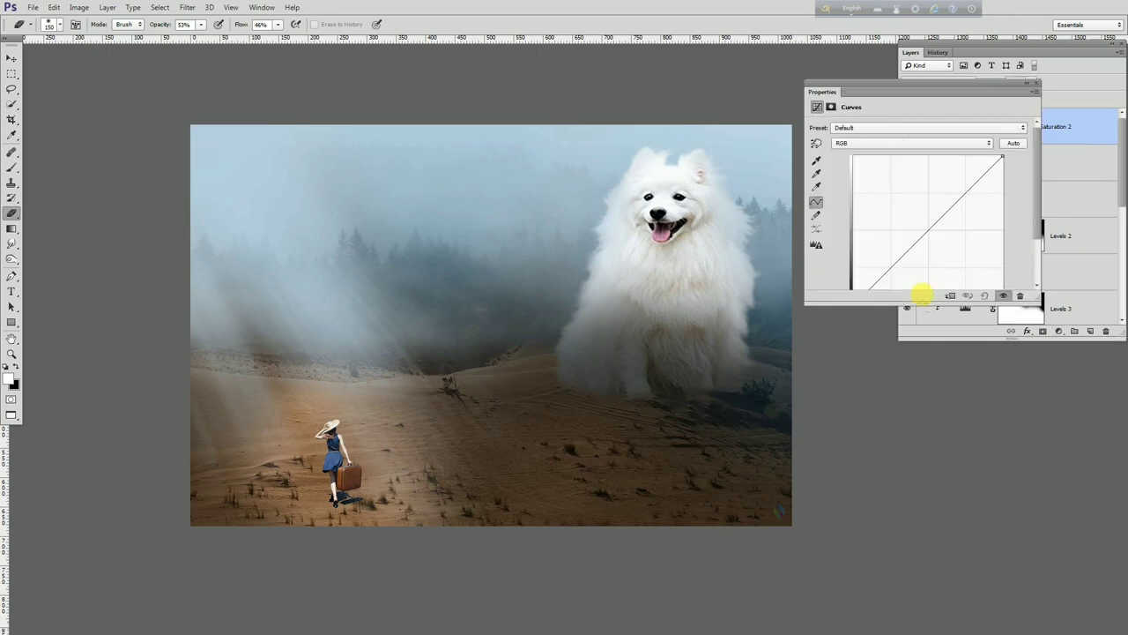
{"action": "left_click", "coordinate": [1036, 85]}
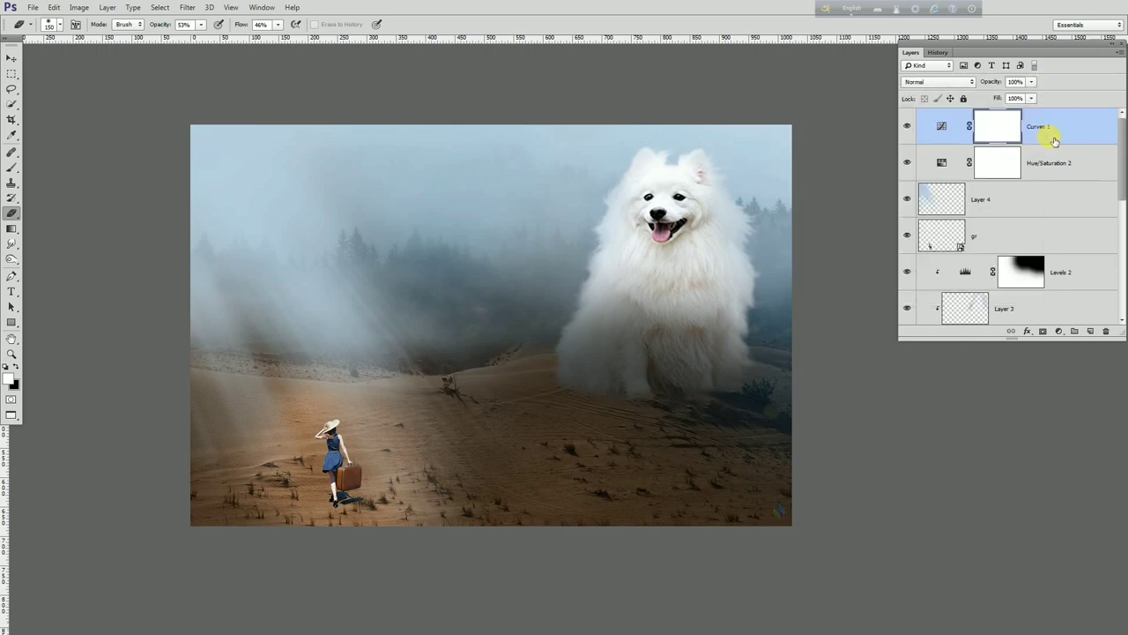
{"action": "left_click", "coordinate": [1105, 330]}
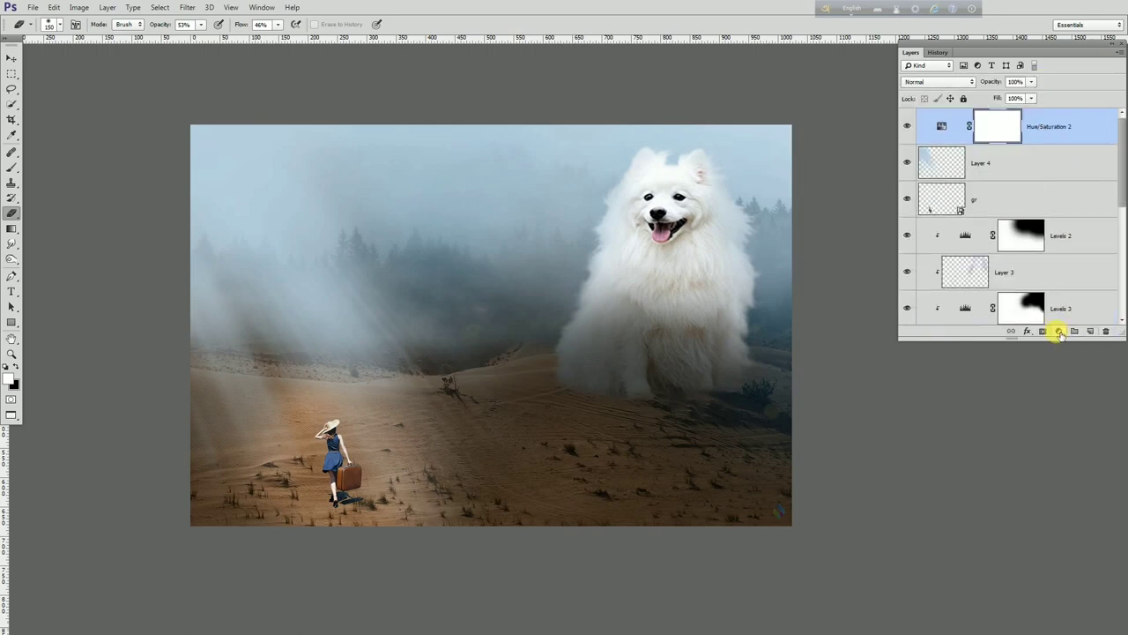
{"action": "left_click", "coordinate": [1058, 332]}
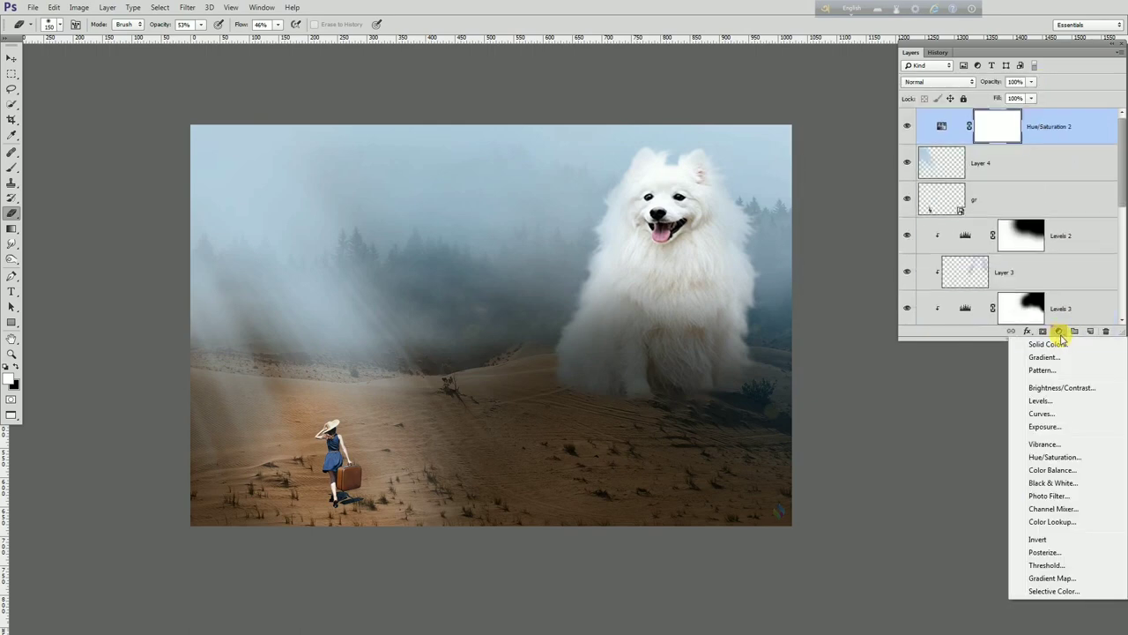
{"action": "left_click", "coordinate": [1051, 414]}
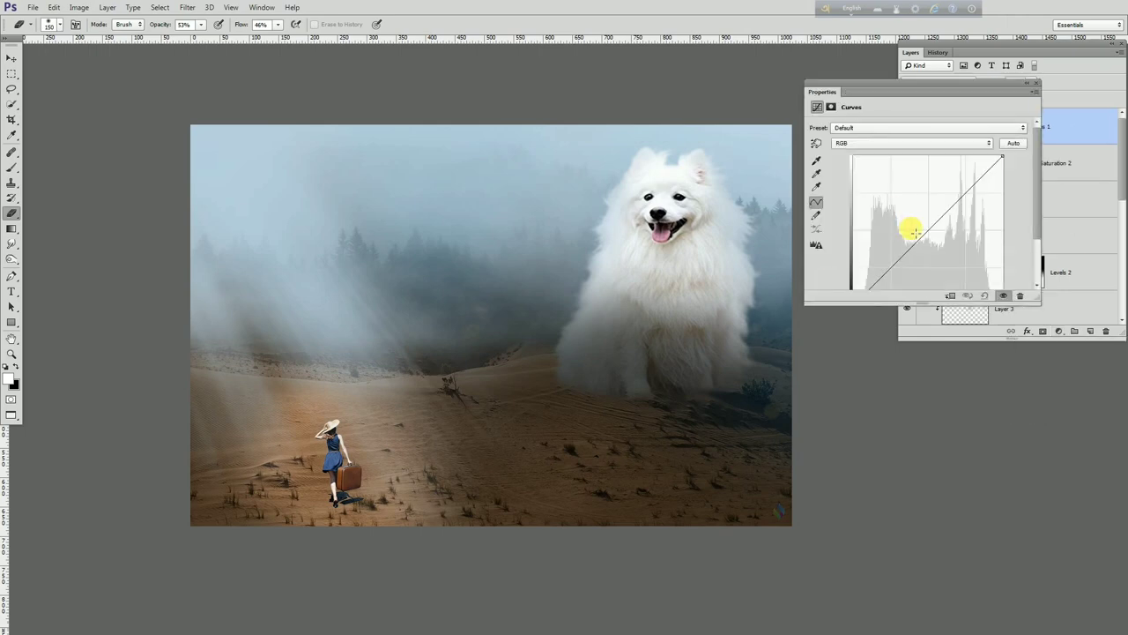
{"action": "left_click", "coordinate": [1036, 84]}
{"action": "left_click_drag", "start_coordinate": [1068, 131], "coordinate": [1105, 331]}
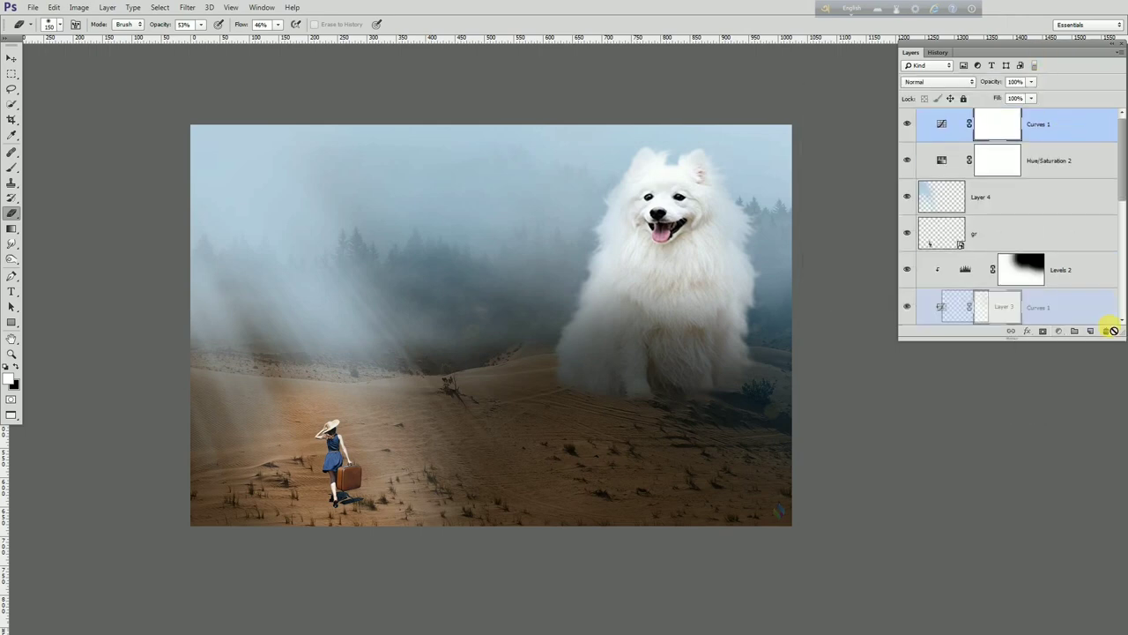
Step: Add a Levels adjustment layer with the output white lowered to 167
{"action": "left_click", "coordinate": [1059, 332]}
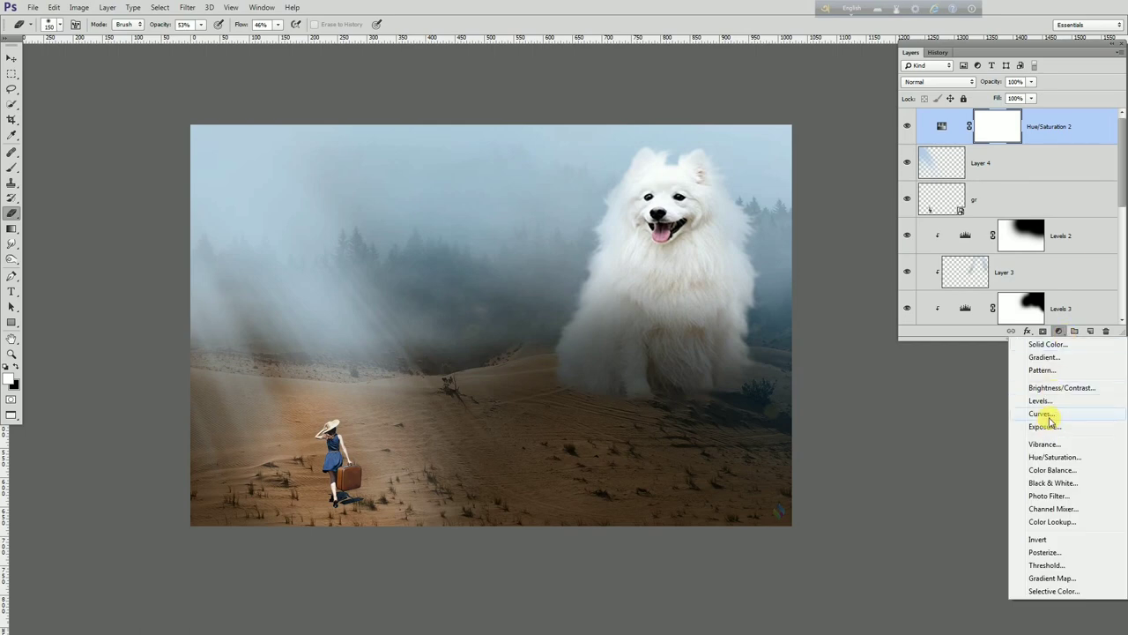
{"action": "left_click", "coordinate": [1040, 400]}
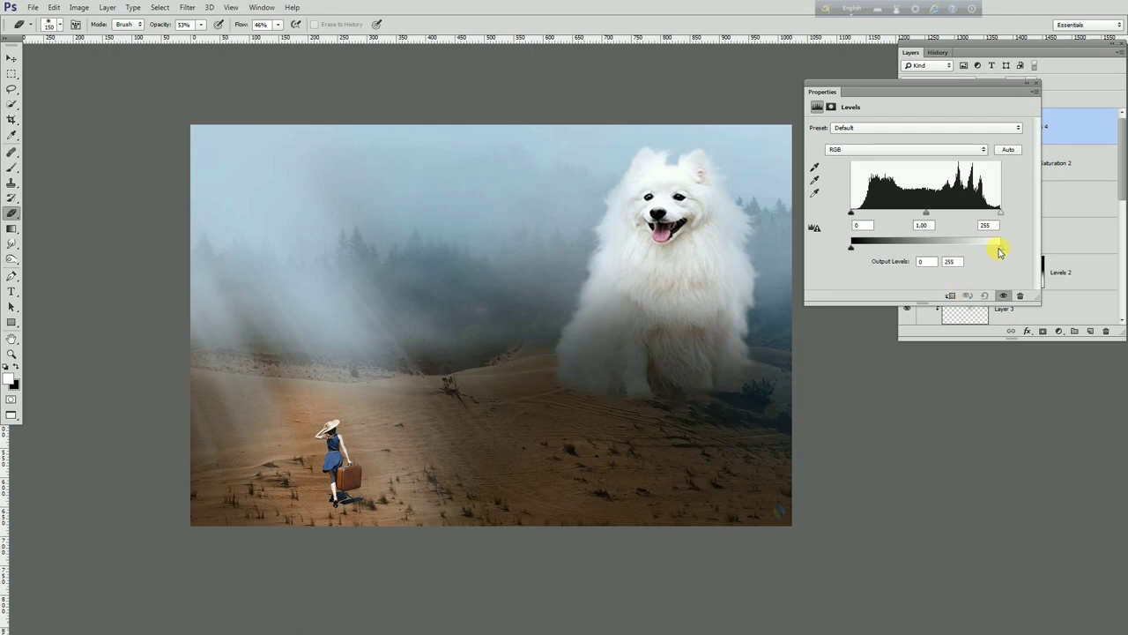
{"action": "left_click_drag", "start_coordinate": [998, 251], "coordinate": [964, 253]}
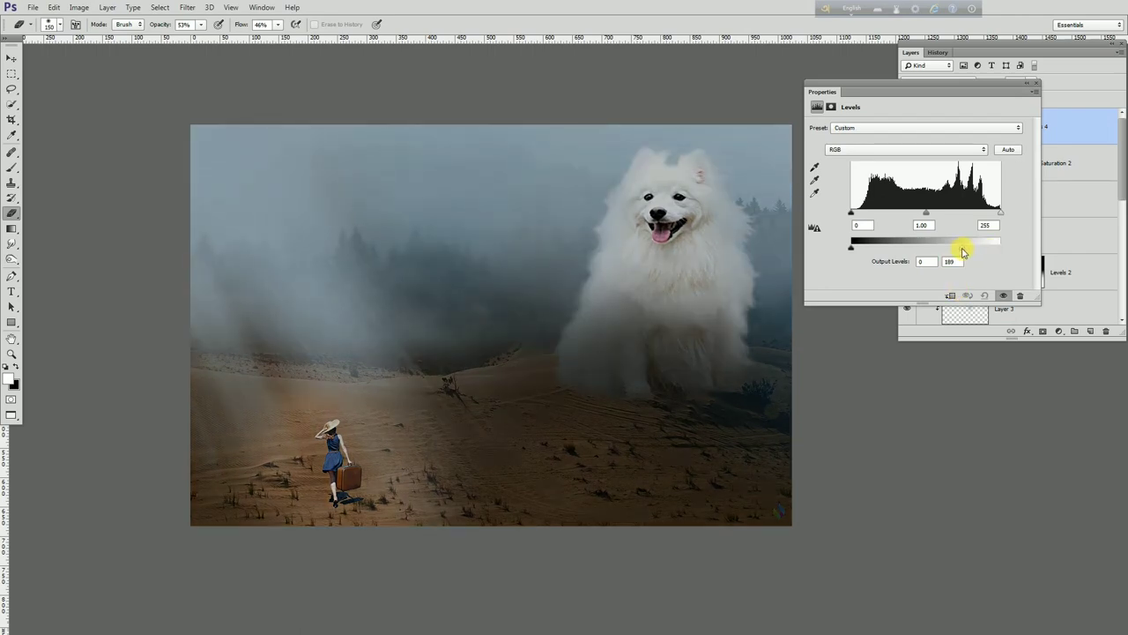
{"action": "left_click_drag", "start_coordinate": [955, 253], "coordinate": [949, 251]}
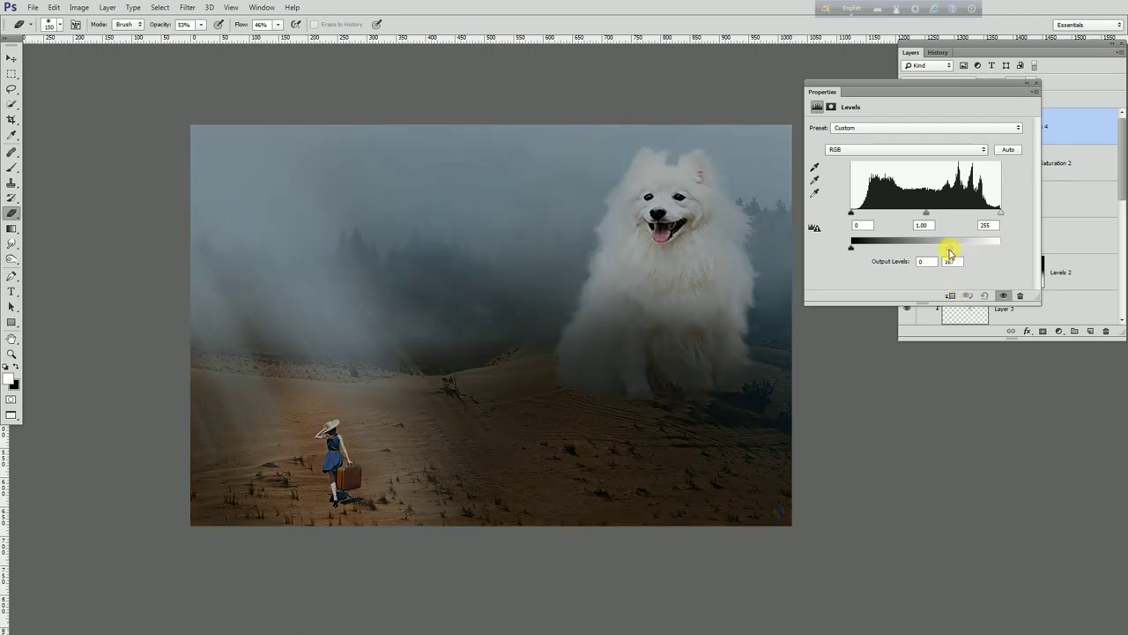
{"action": "left_click", "coordinate": [1036, 83]}
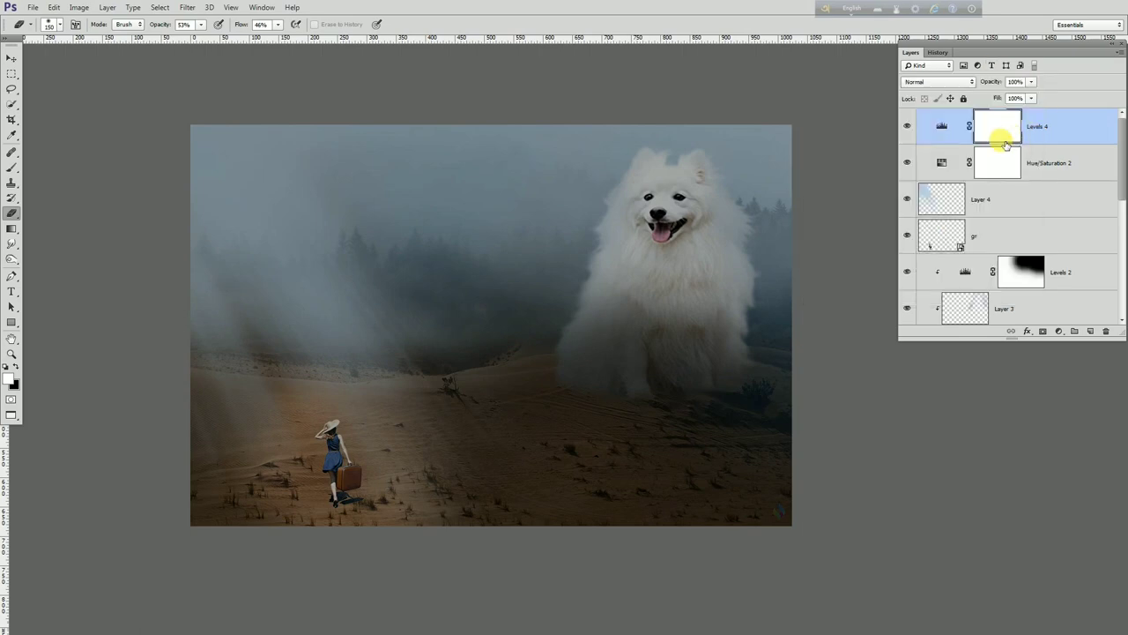
Step: Pick a soft round brush at size 600 with black as the painting colour
{"action": "left_click", "coordinate": [11, 167]}
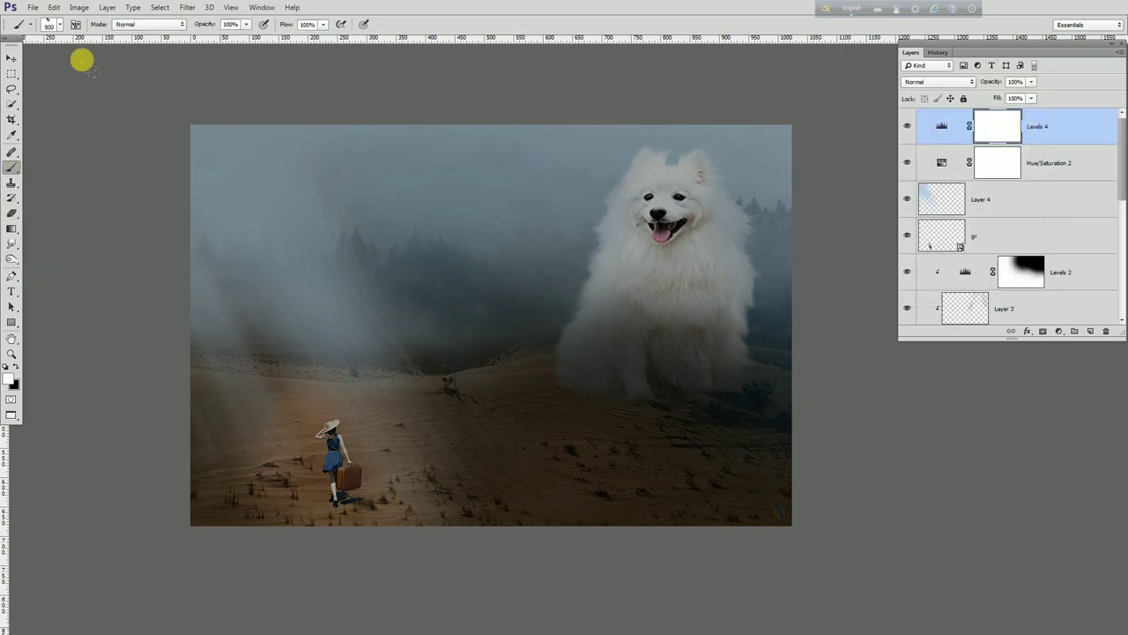
{"action": "right_click", "coordinate": [515, 412]}
{"action": "double_click", "coordinate": [516, 413]}
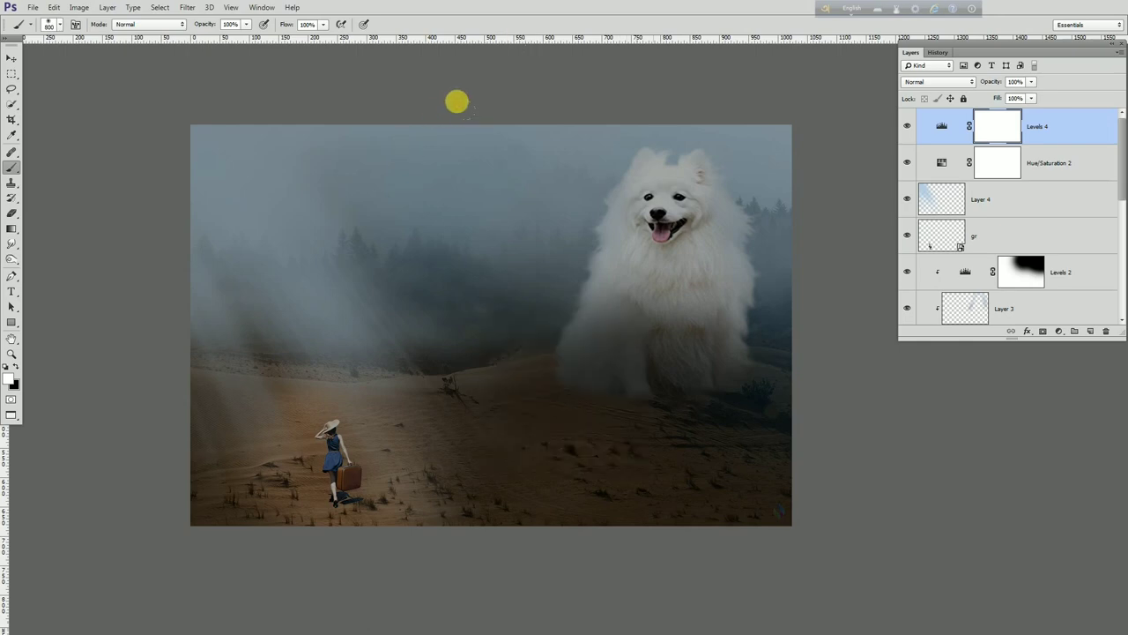
{"action": "key", "text": "bracketleft"}
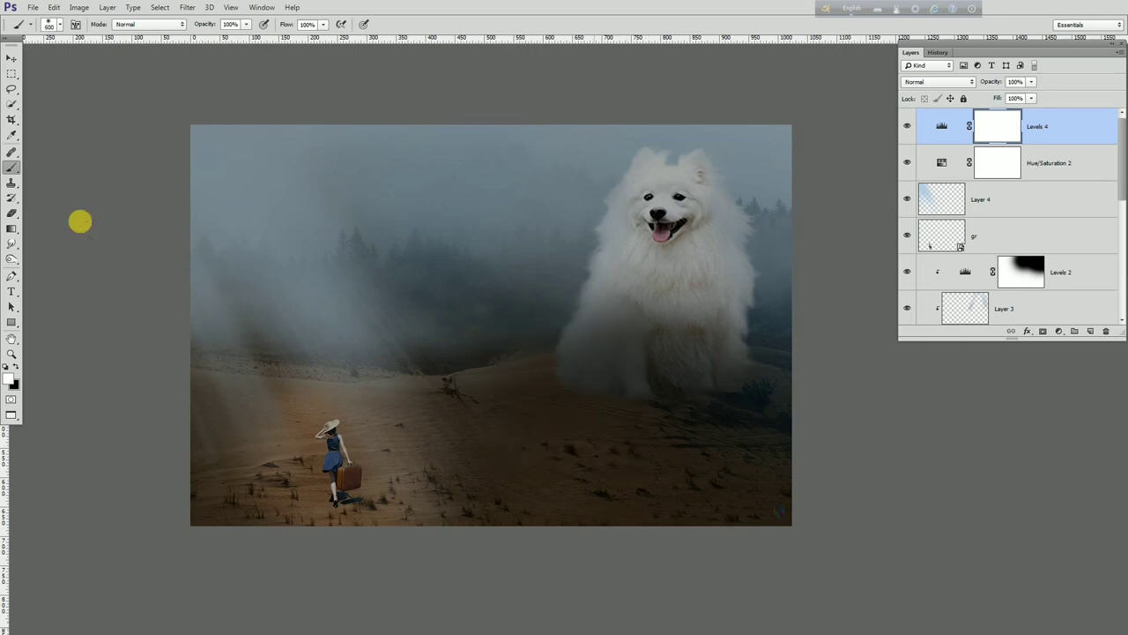
{"action": "left_click", "coordinate": [15, 367]}
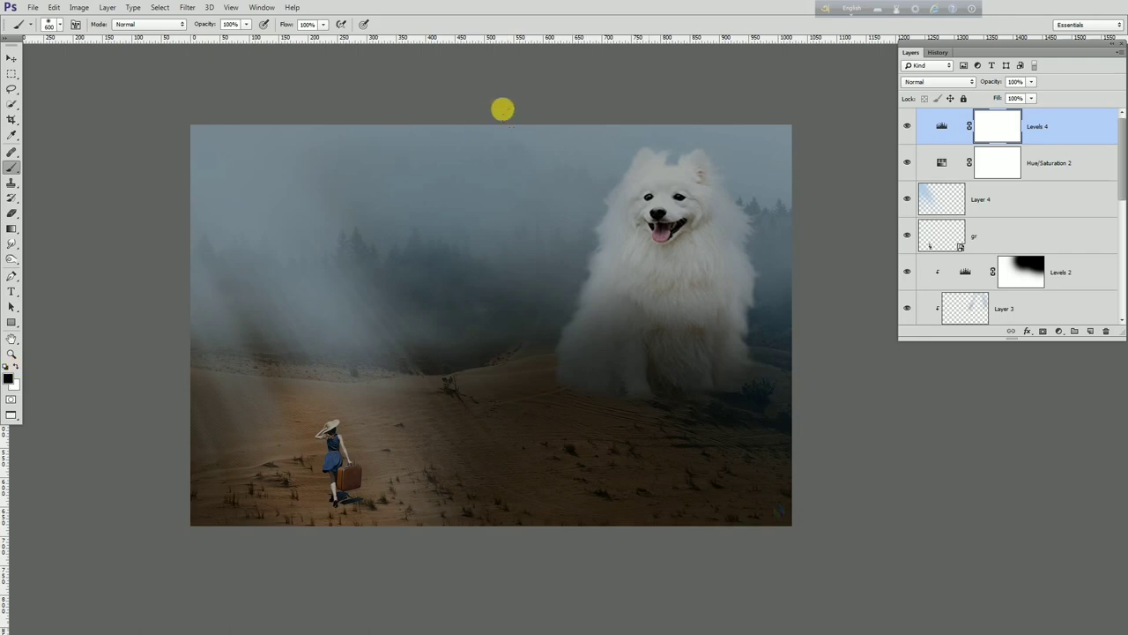
{"action": "left_click", "coordinate": [503, 112]}
Step: Mask the Levels 4 darkening off the upper-left sky, lower-left ground and mid-canvas fog
{"action": "left_click_drag", "start_coordinate": [534, 122], "coordinate": [89, 105]}
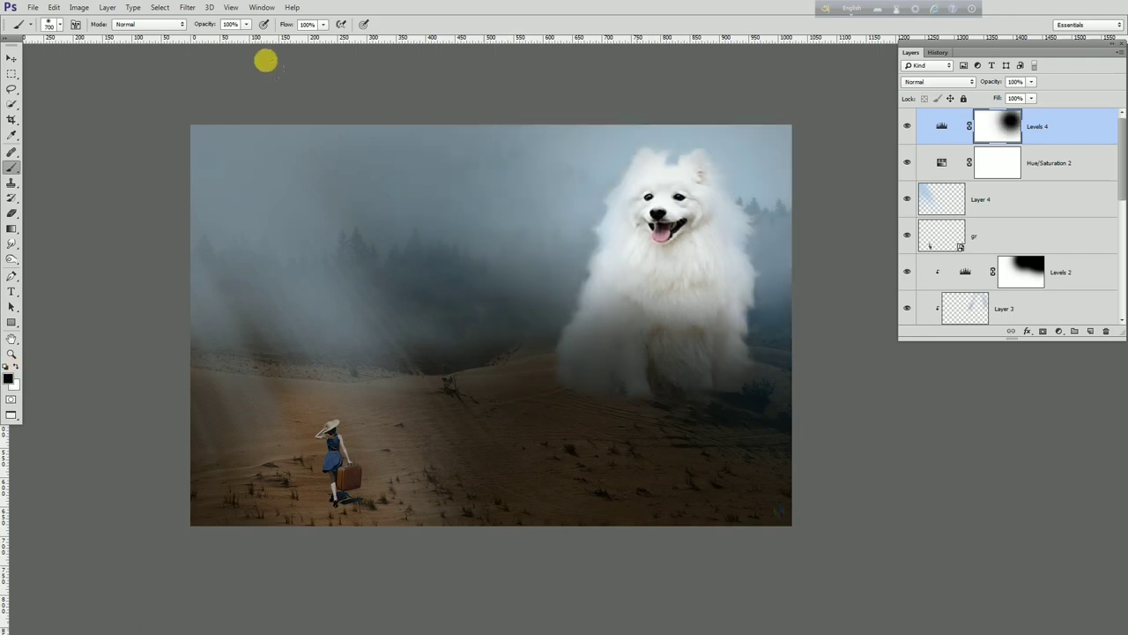
{"action": "key", "text": "bracketright"}
{"action": "mouse_move", "coordinate": [177, 312]}
{"action": "left_mouse_down"}
{"action": "mouse_move", "coordinate": [220, 329]}
{"action": "mouse_move", "coordinate": [252, 323]}
{"action": "left_mouse_up"}
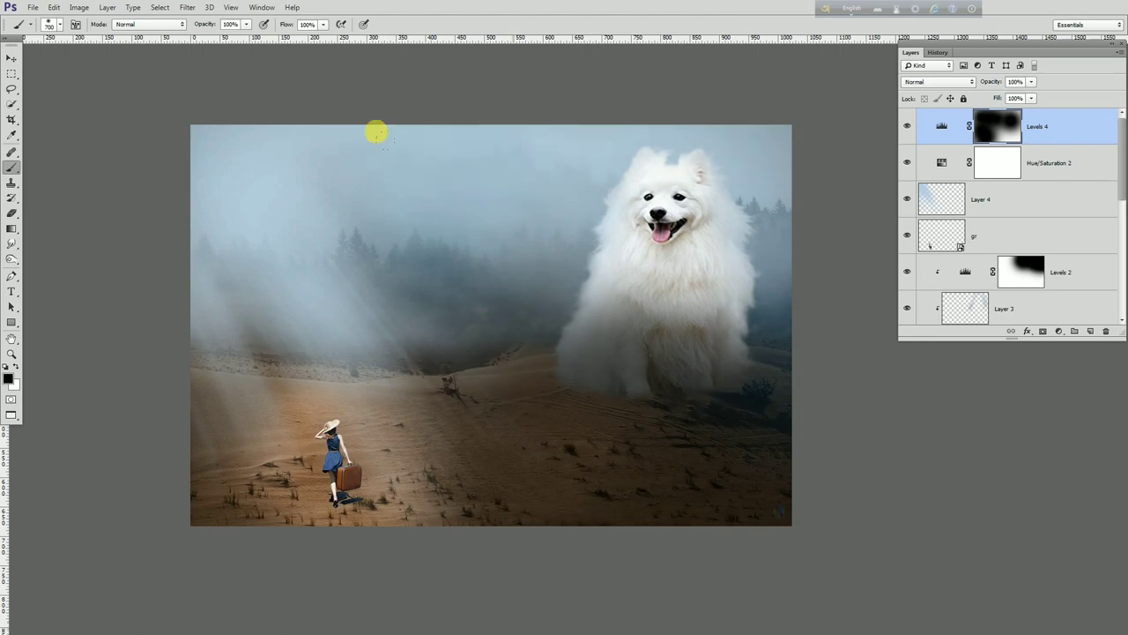
{"action": "left_click_drag", "start_coordinate": [502, 263], "coordinate": [432, 262]}
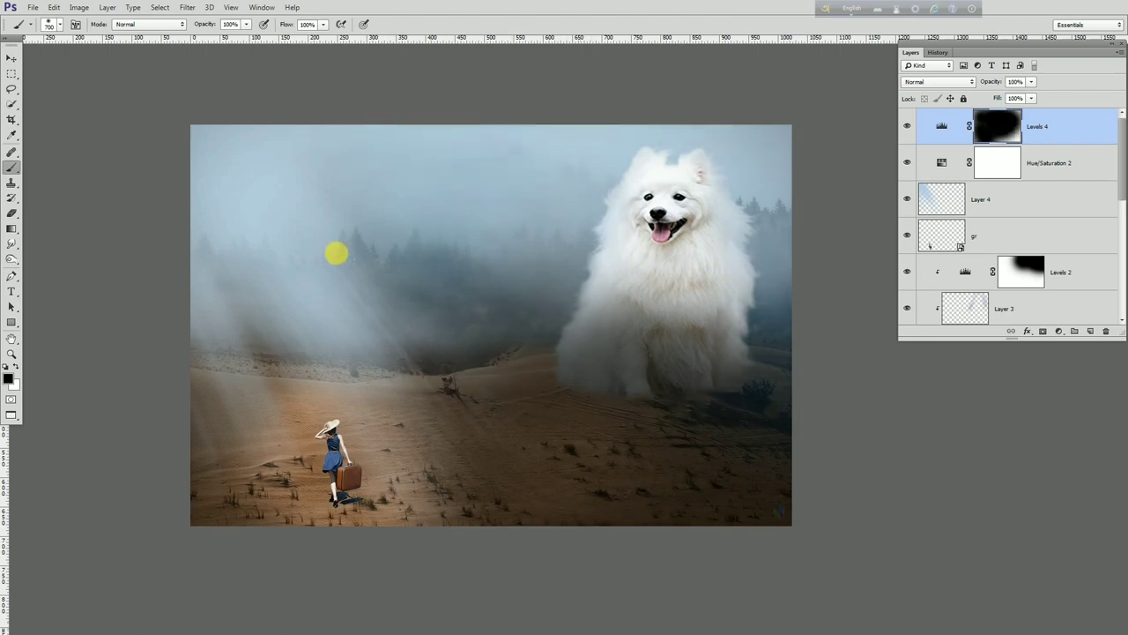
Step: Paint white to restore darkening on the left fog, beside the girl and upper left
{"action": "left_click", "coordinate": [15, 367]}
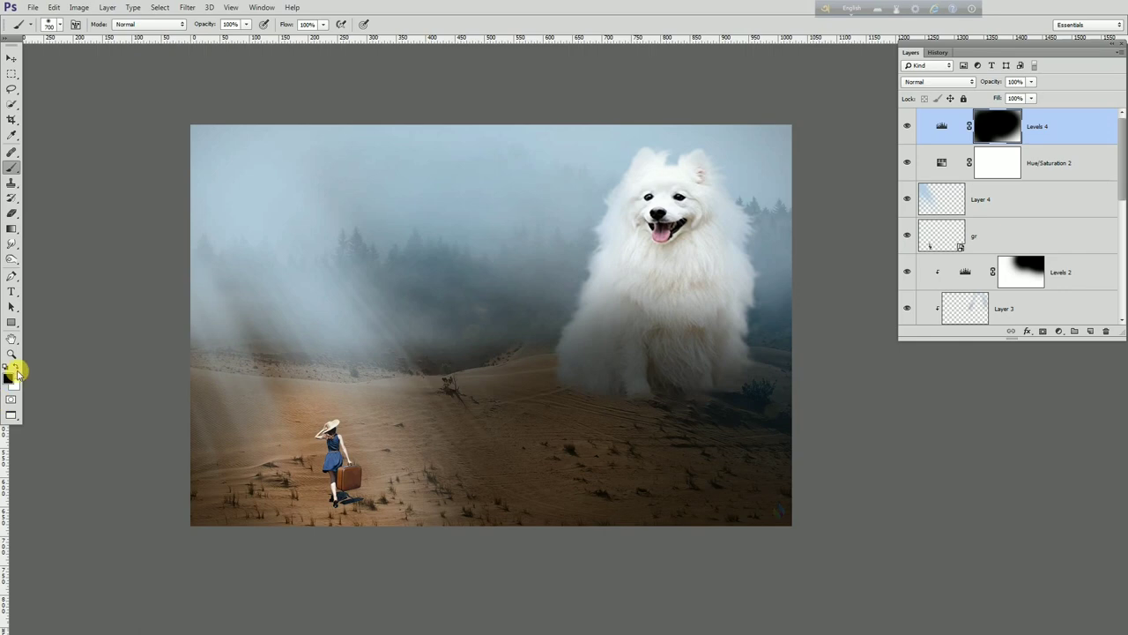
{"action": "left_click", "coordinate": [211, 198]}
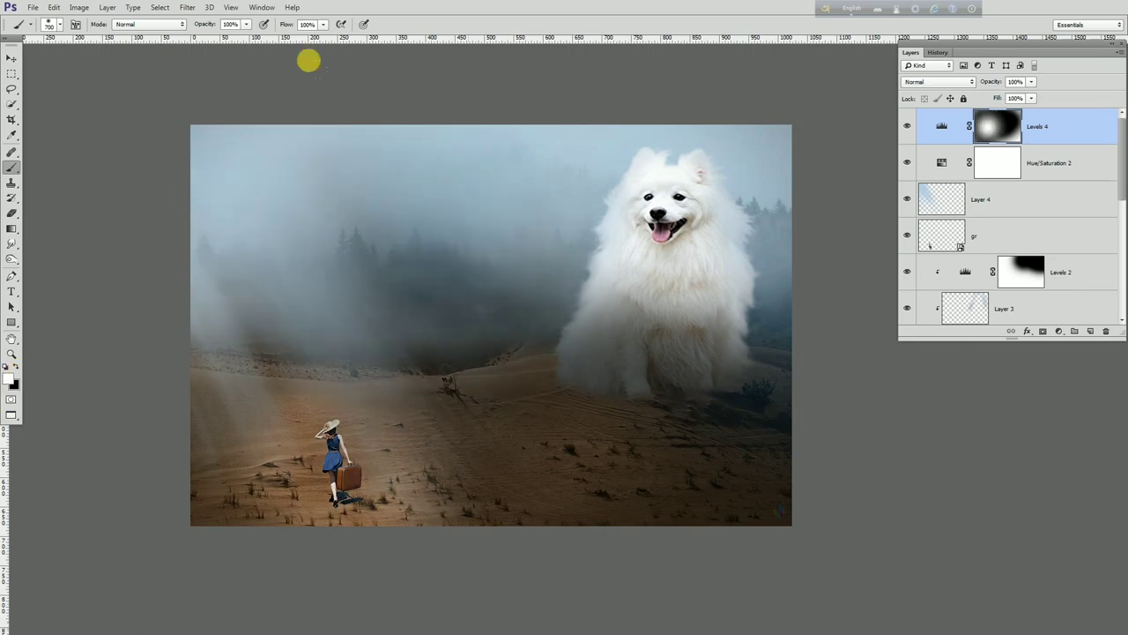
{"action": "left_click", "coordinate": [105, 370]}
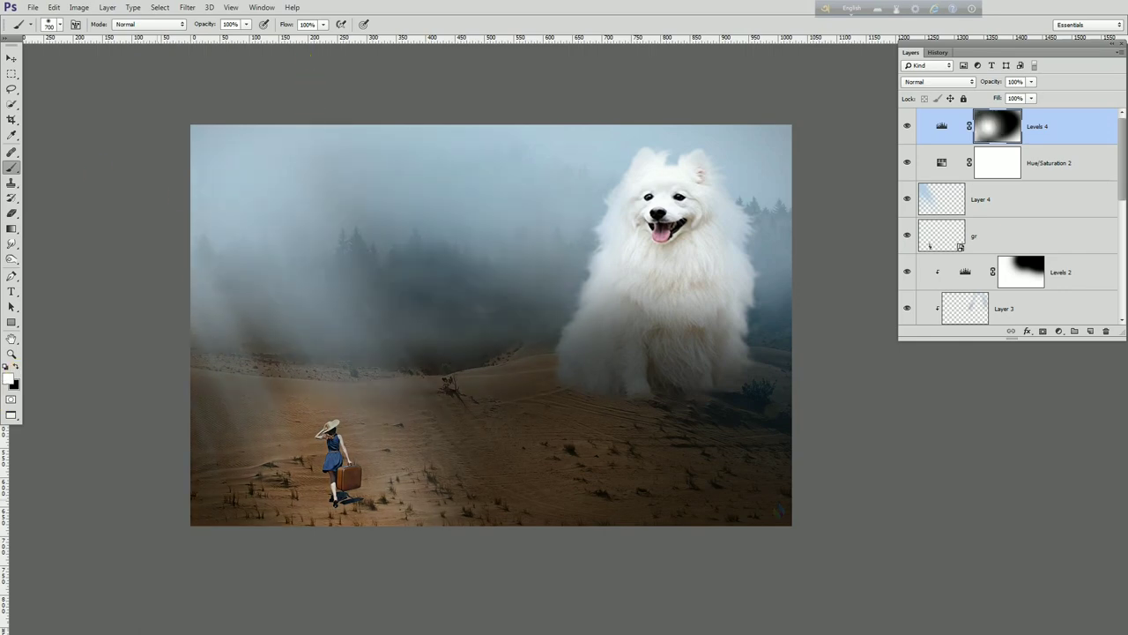
{"action": "left_click_drag", "start_coordinate": [341, 149], "coordinate": [342, 165]}
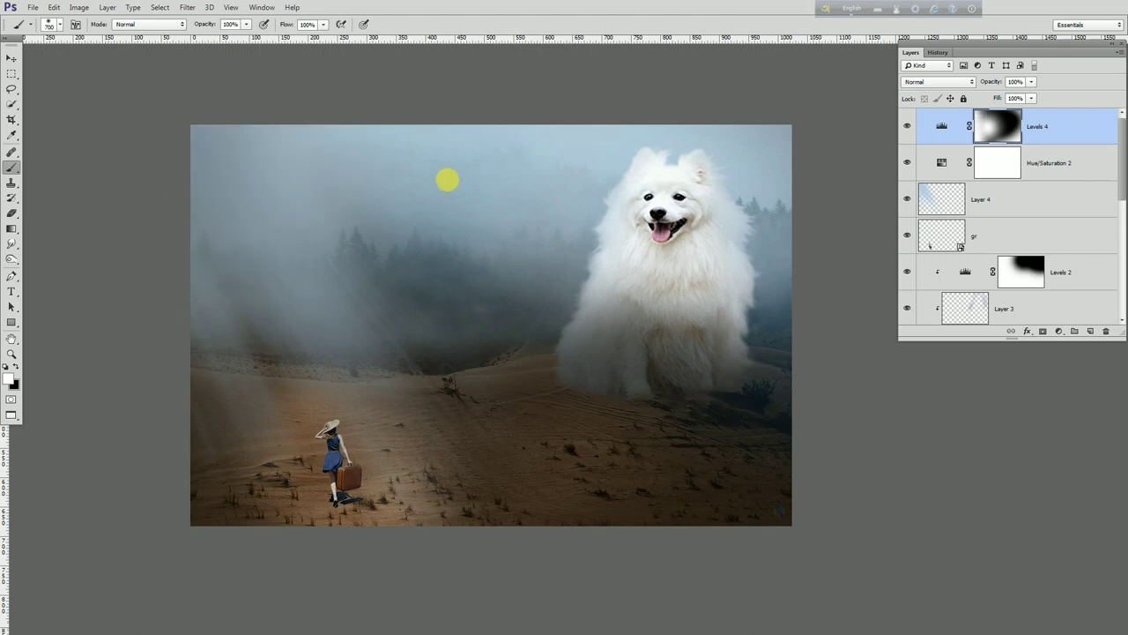
{"action": "left_click", "coordinate": [640, 138]}
{"action": "key", "text": "ctrl+z"}
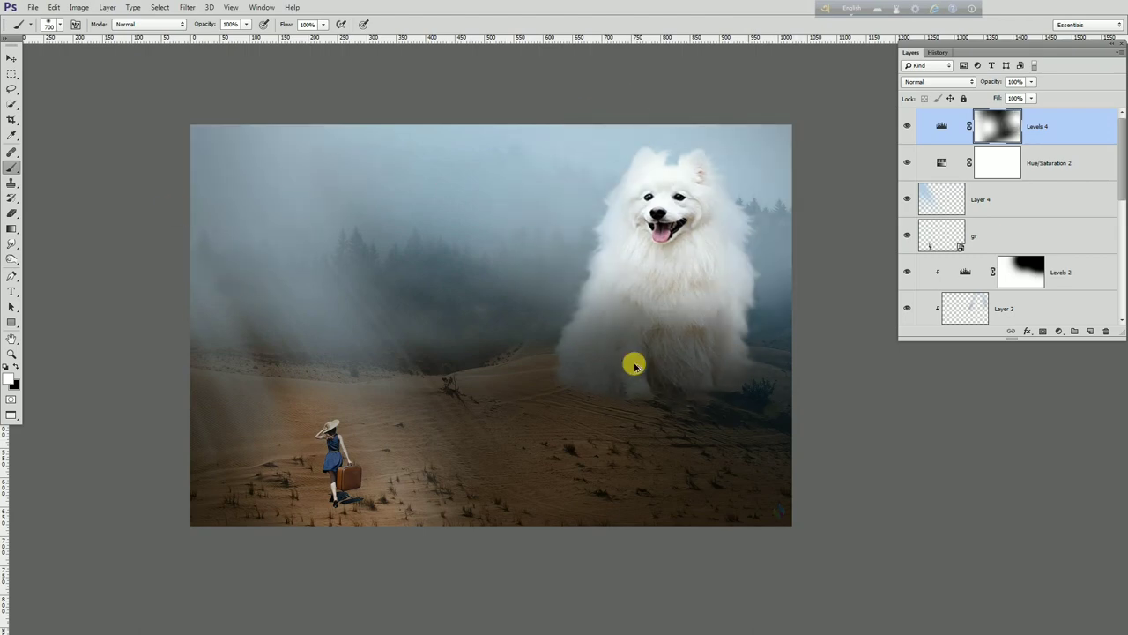
{"action": "left_click", "coordinate": [506, 302]}
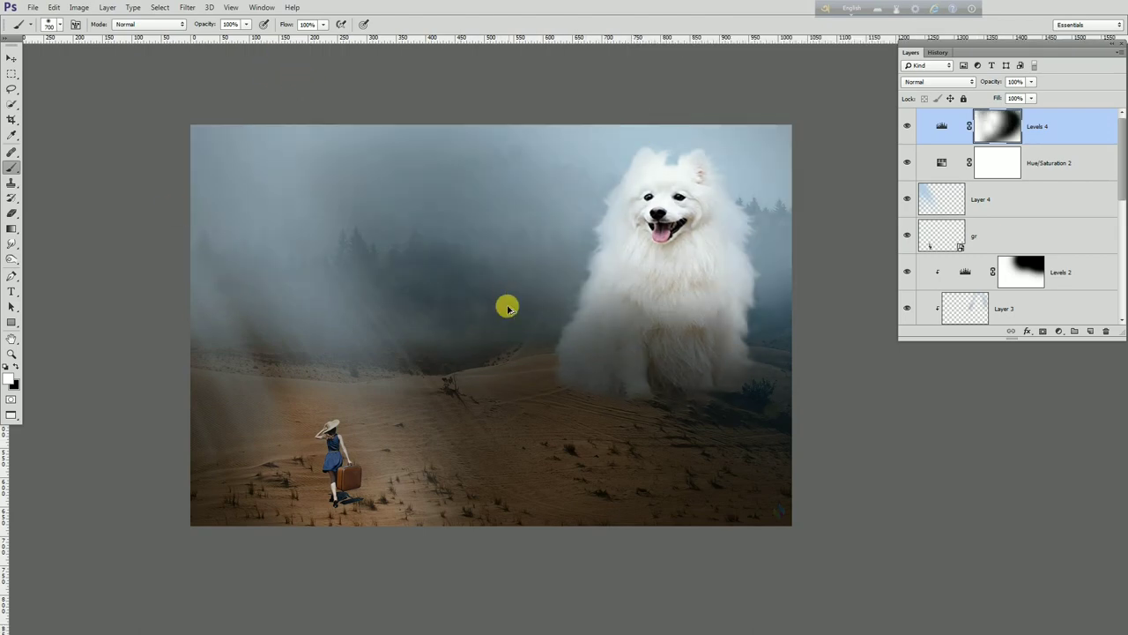
Step: Paint black at size 500 to brighten the left, upper-left and dog-side fog
{"action": "left_click", "coordinate": [14, 368]}
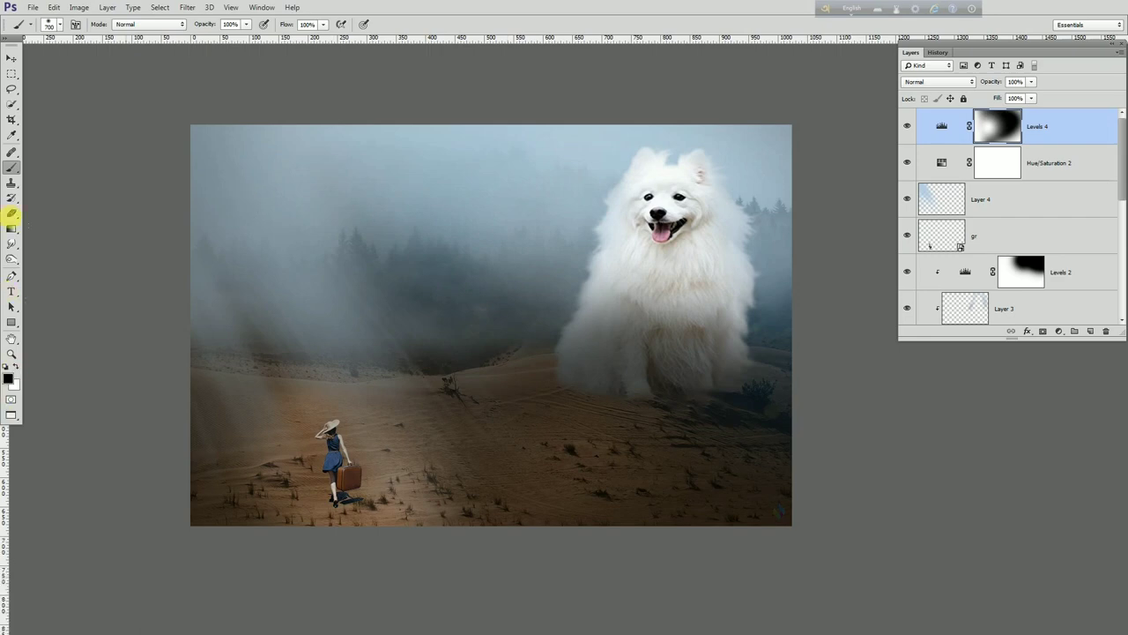
{"action": "left_click", "coordinate": [142, 220]}
{"action": "left_click", "coordinate": [77, 51]}
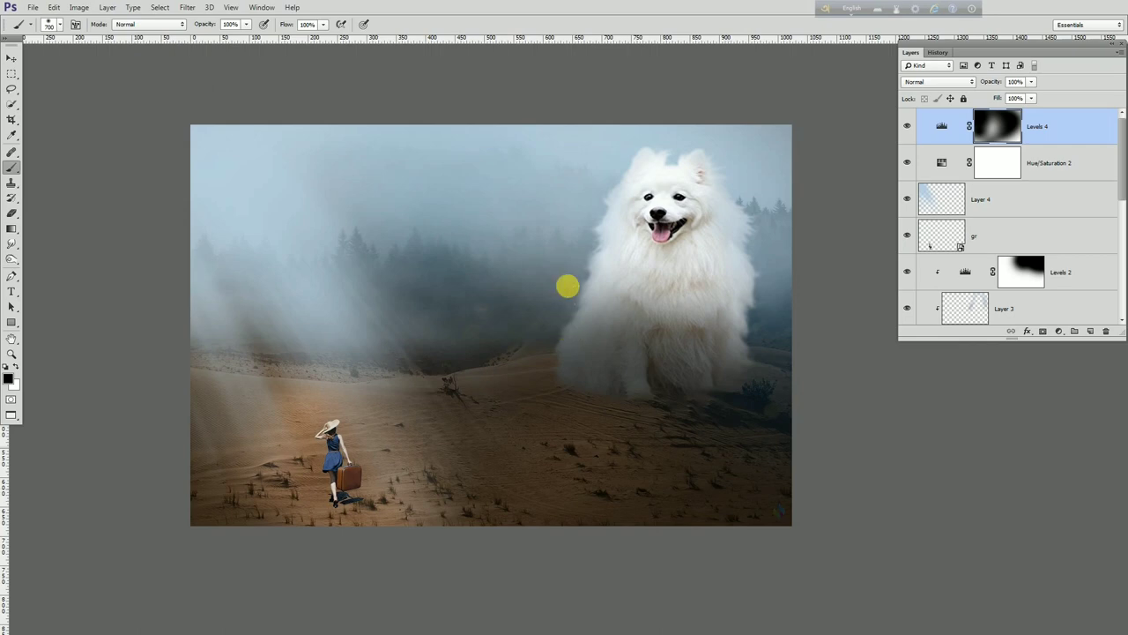
{"action": "key", "text": "bracketright"}
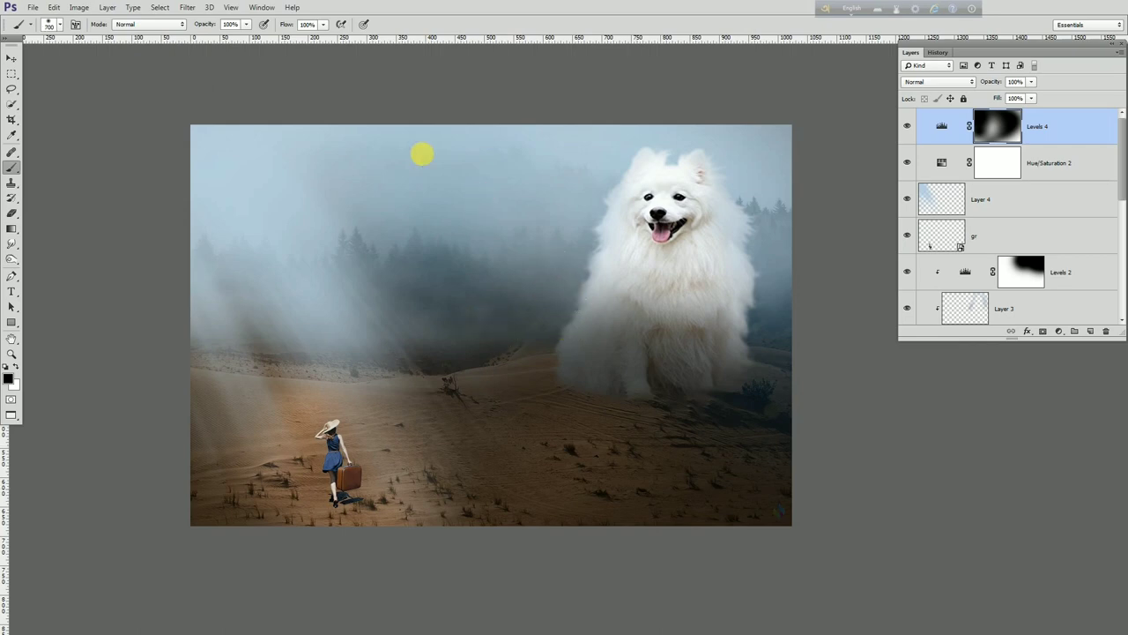
{"action": "key", "text": "bracketleft"}
{"action": "key", "text": "bracketleft"}
{"action": "key", "text": "bracketleft"}
{"action": "left_click", "coordinate": [425, 185]}
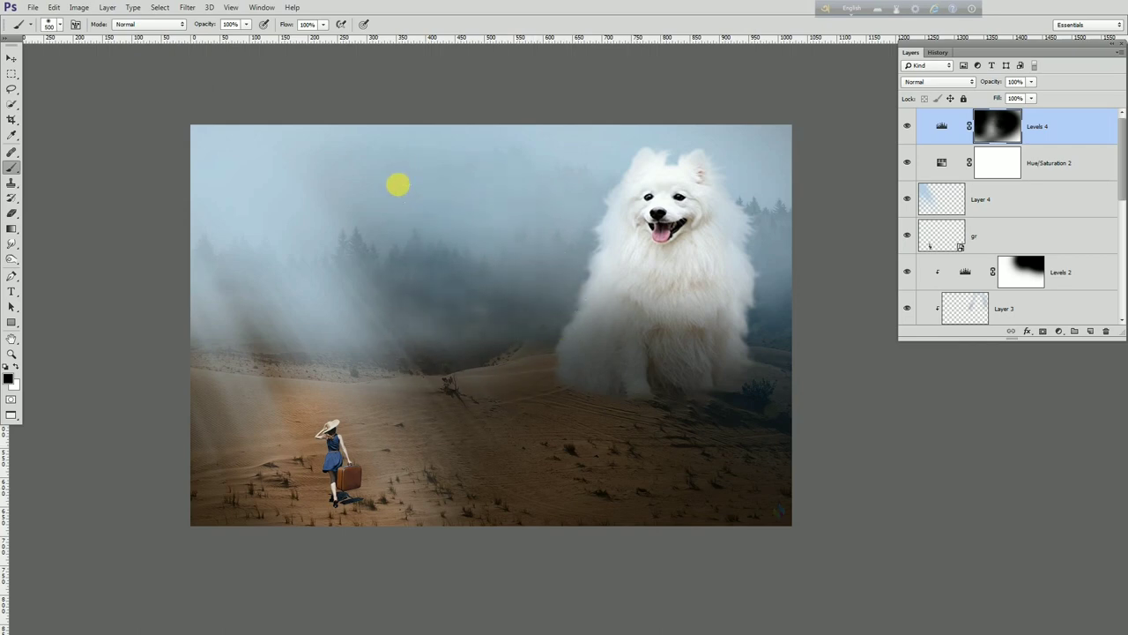
{"action": "left_click", "coordinate": [353, 187]}
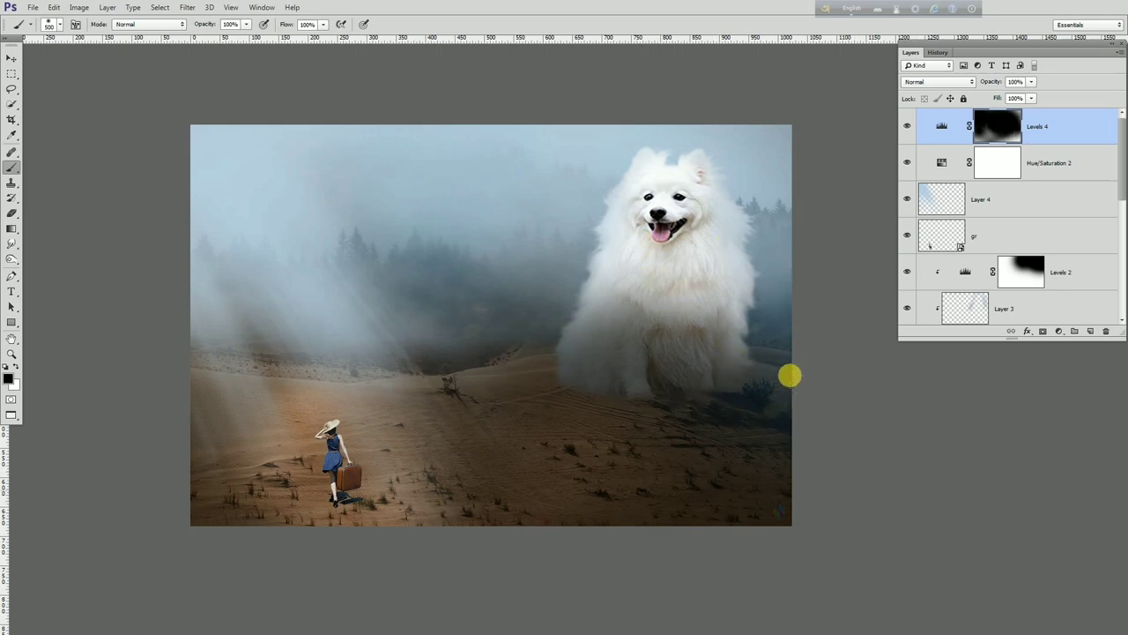
{"action": "scroll", "coordinate": [1049, 274], "scroll_direction": "down", "scroll_amount": 1}
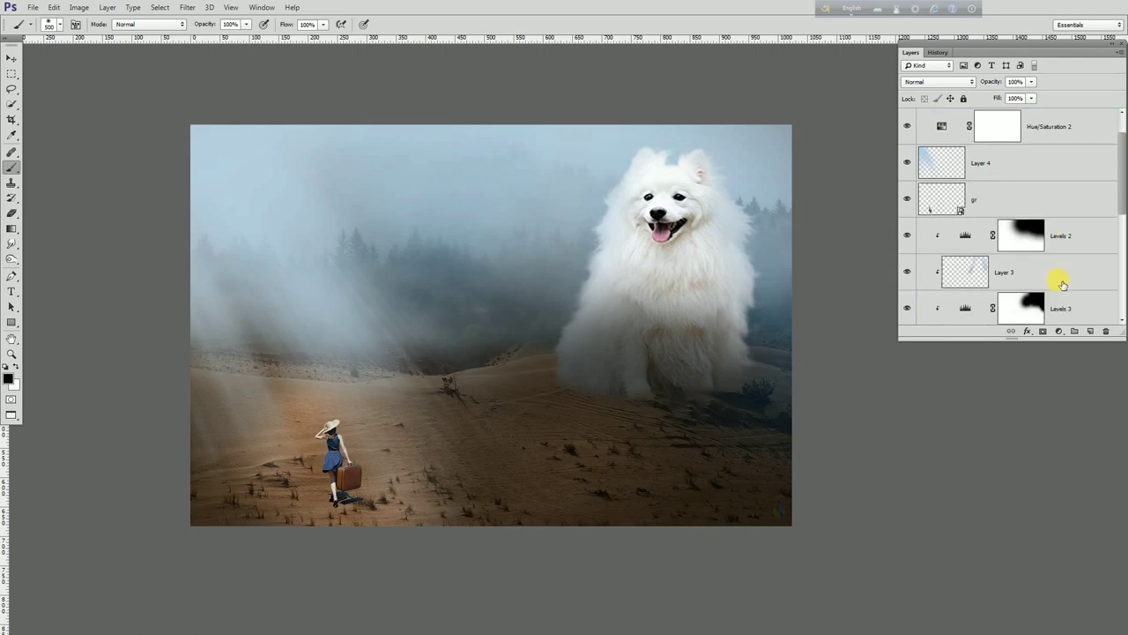
{"action": "scroll", "coordinate": [1061, 290], "scroll_direction": "down", "scroll_amount": 2}
{"action": "scroll", "coordinate": [1059, 298], "scroll_direction": "down", "scroll_amount": 2}
{"action": "scroll", "coordinate": [1060, 300], "scroll_direction": "down", "scroll_amount": 1}
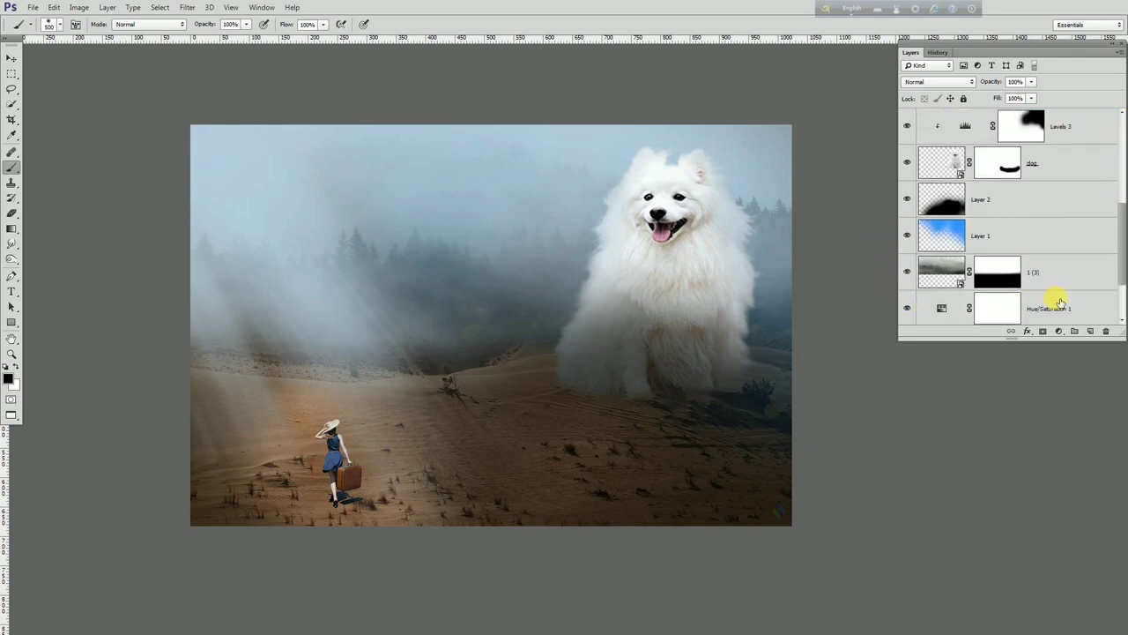
{"action": "scroll", "coordinate": [1059, 302], "scroll_direction": "down", "scroll_amount": 1}
{"action": "scroll", "coordinate": [1061, 302], "scroll_direction": "down", "scroll_amount": 1}
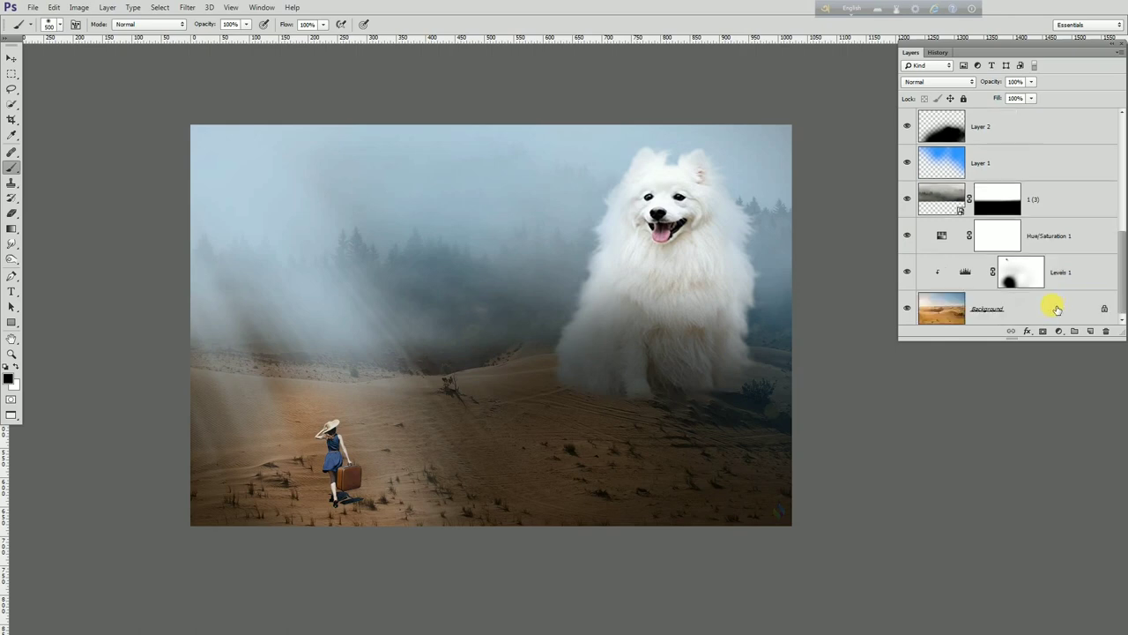
{"action": "scroll", "coordinate": [1067, 306], "scroll_direction": "up", "scroll_amount": 4}
{"action": "scroll", "coordinate": [1079, 313], "scroll_direction": "up", "scroll_amount": 4}
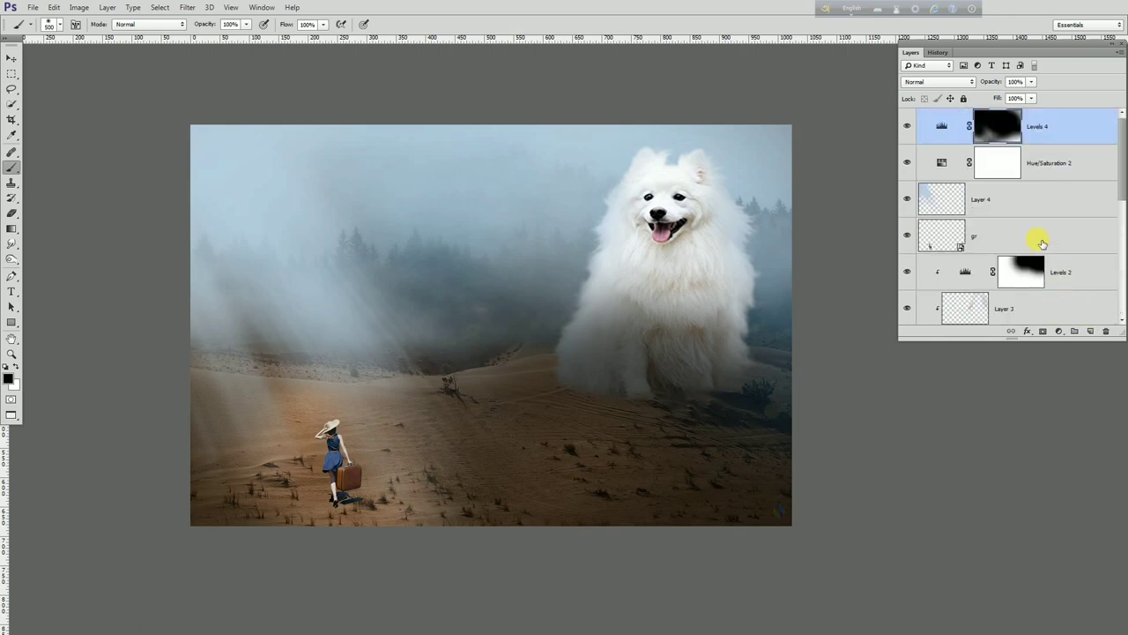
{"action": "left_click", "coordinate": [1057, 143]}
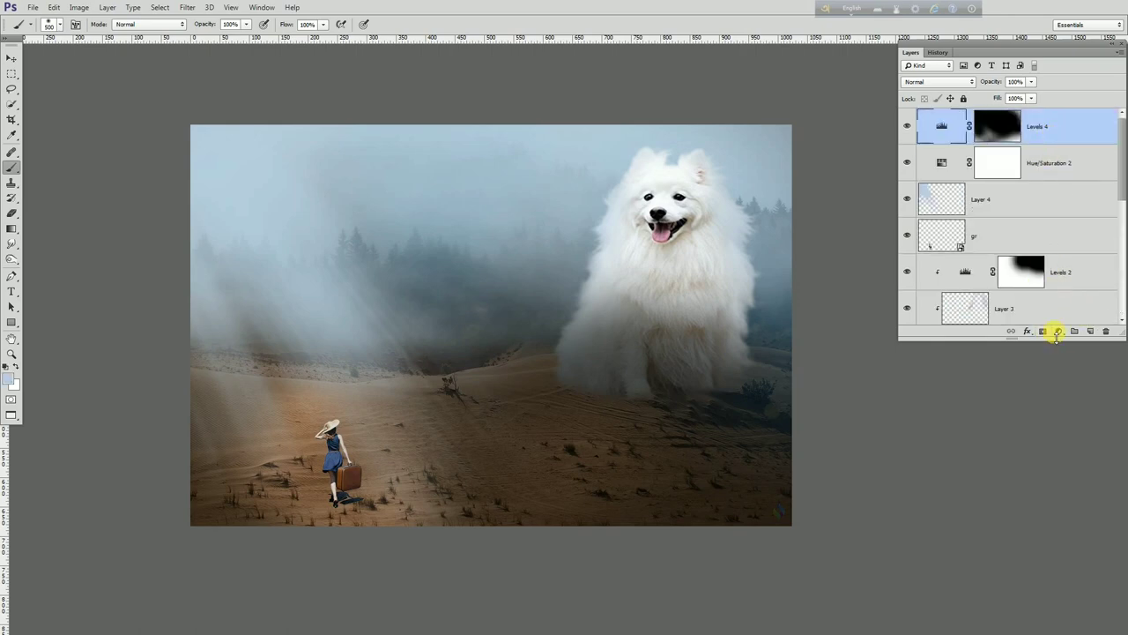
{"action": "left_click", "coordinate": [1060, 332]}
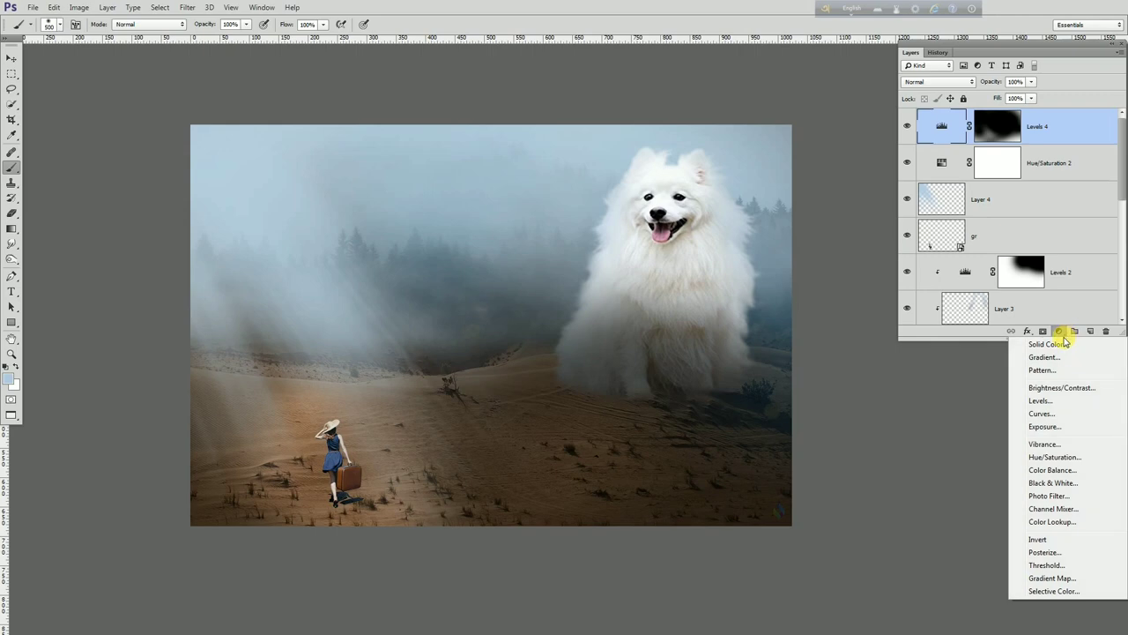
{"action": "left_click", "coordinate": [1057, 388]}
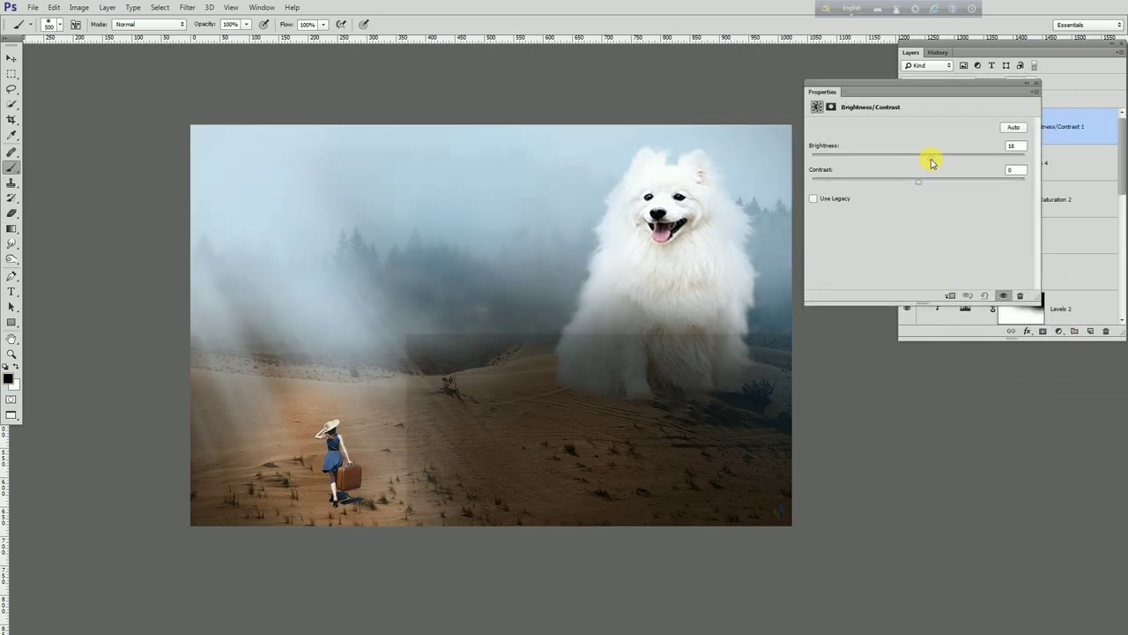
{"action": "left_click_drag", "start_coordinate": [926, 163], "coordinate": [910, 163]}
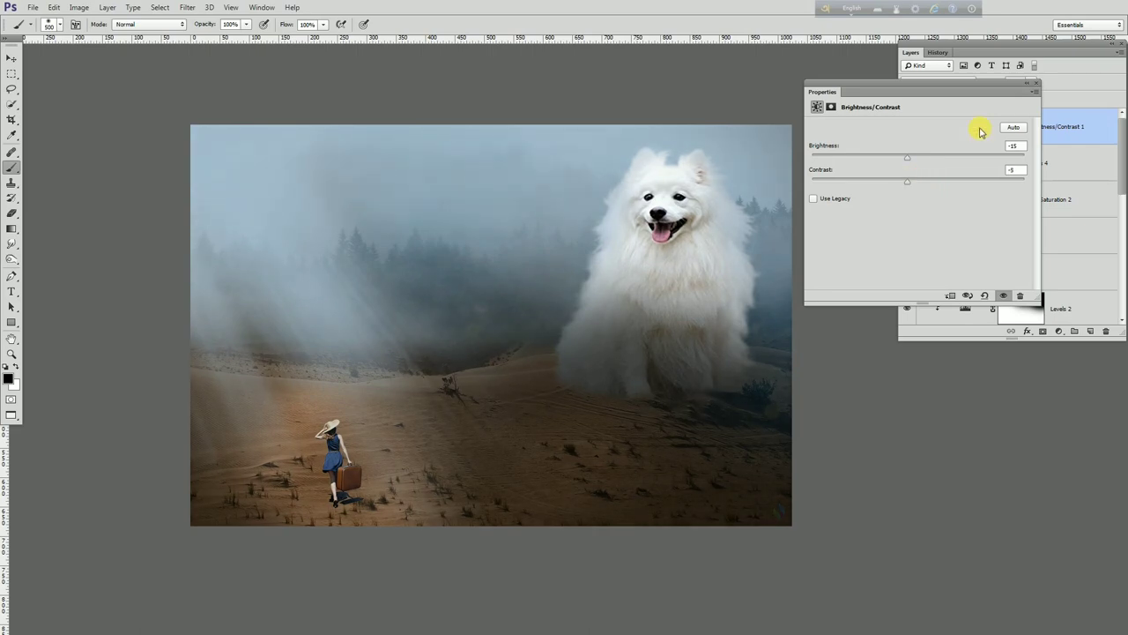
{"action": "left_click", "coordinate": [1035, 83]}
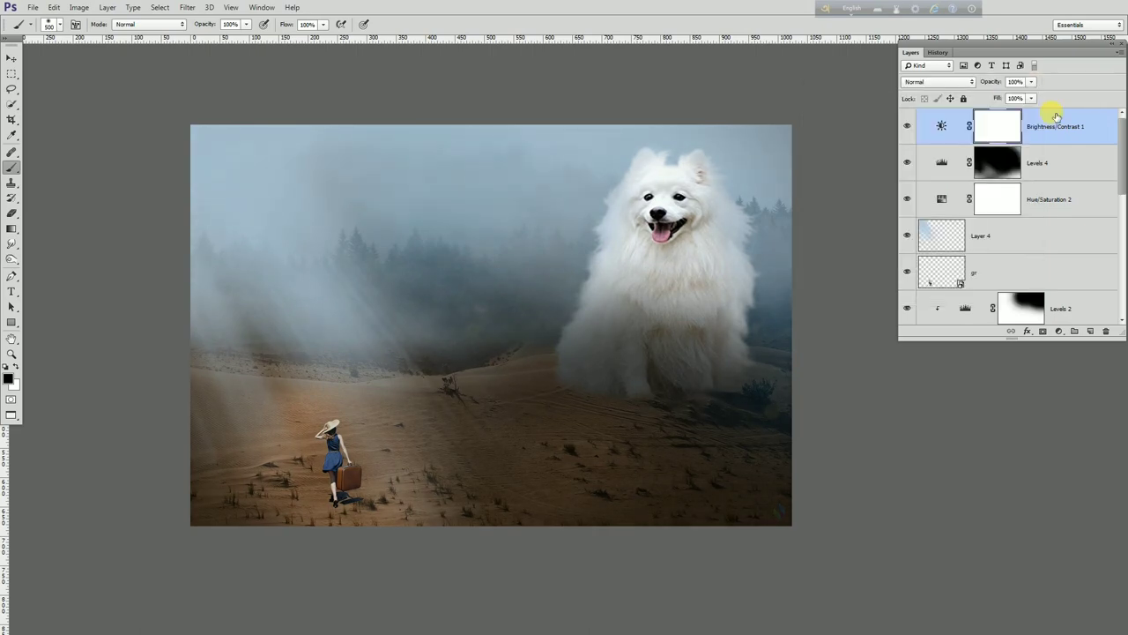
{"action": "left_click_drag", "start_coordinate": [1055, 116], "coordinate": [1105, 330]}
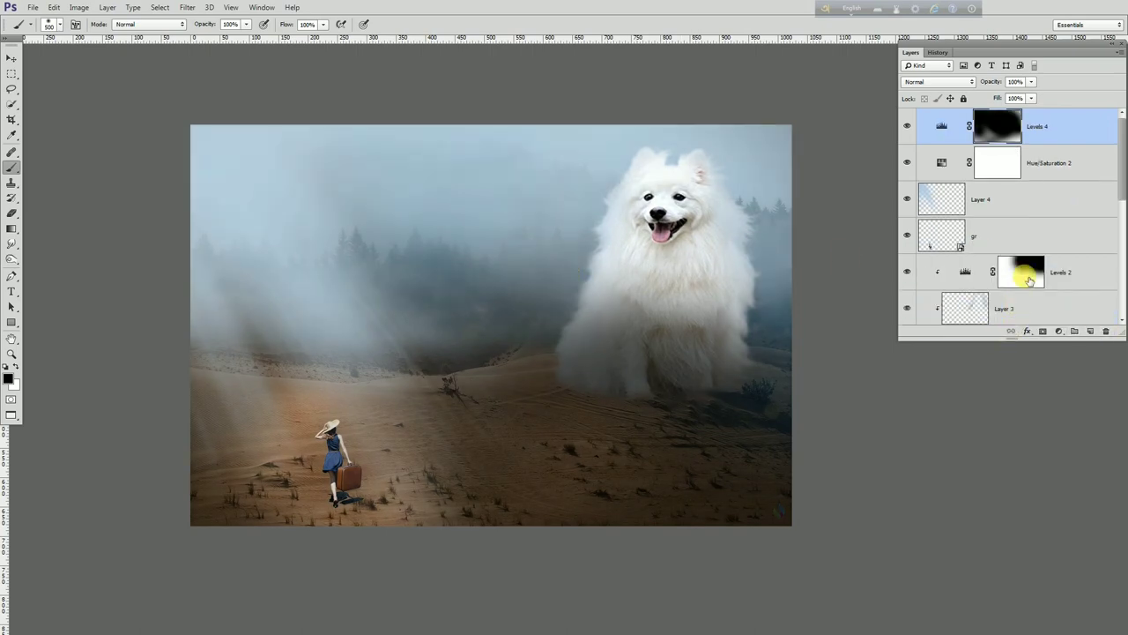
Step: Flatten all layers into a single Background and open the Camera Raw Filter
{"action": "right_click", "coordinate": [1041, 126]}
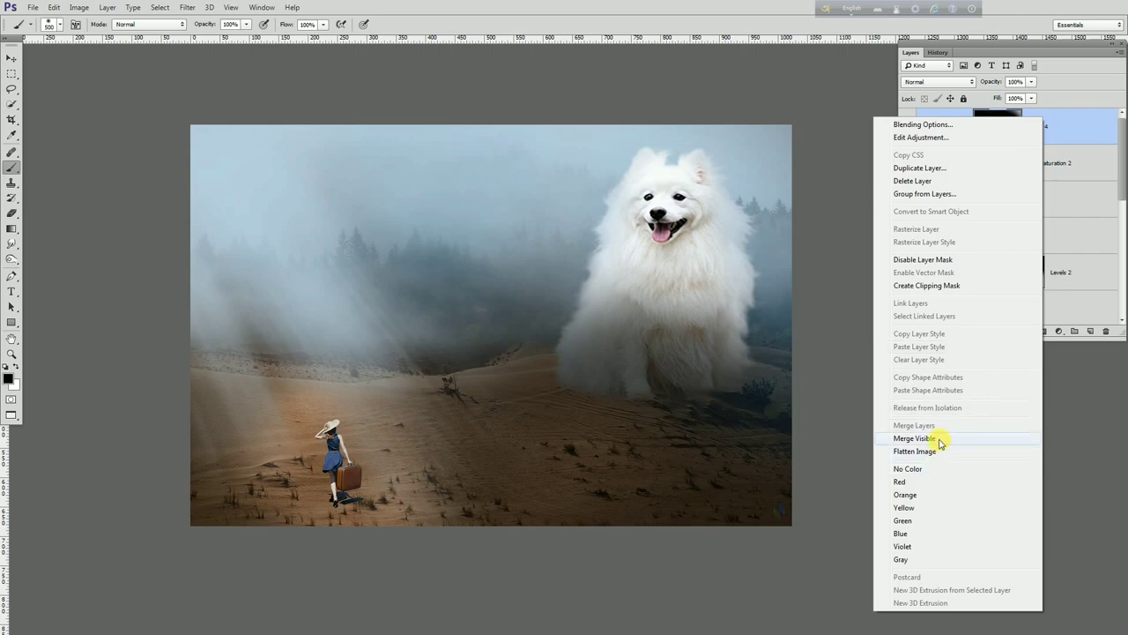
{"action": "left_click", "coordinate": [935, 451]}
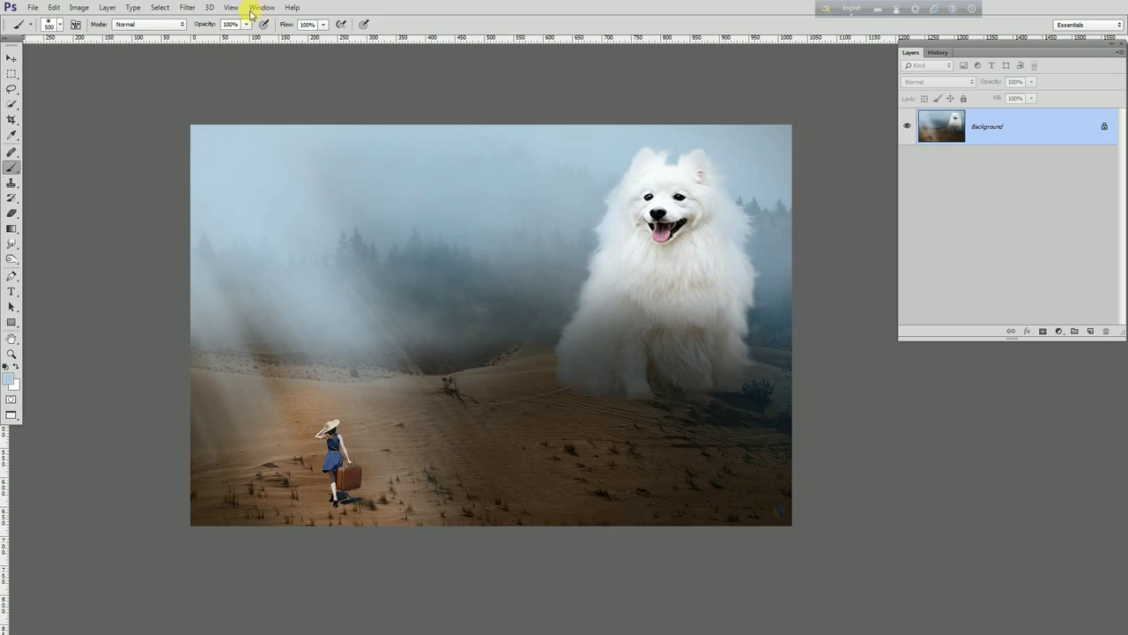
{"action": "left_click", "coordinate": [186, 7]}
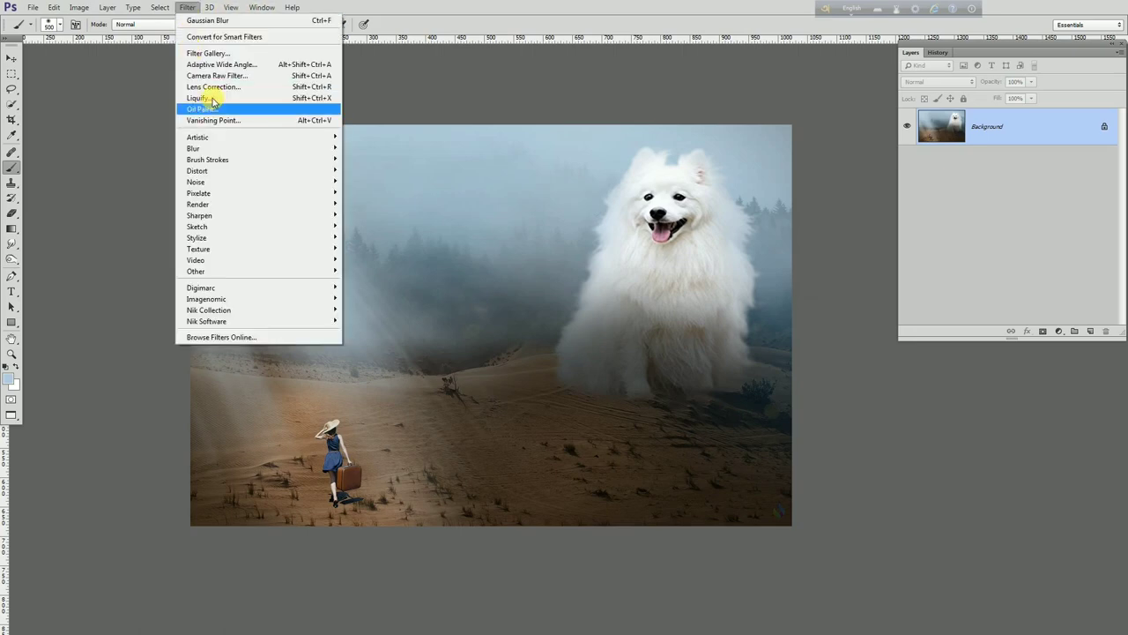
{"action": "left_click", "coordinate": [220, 75]}
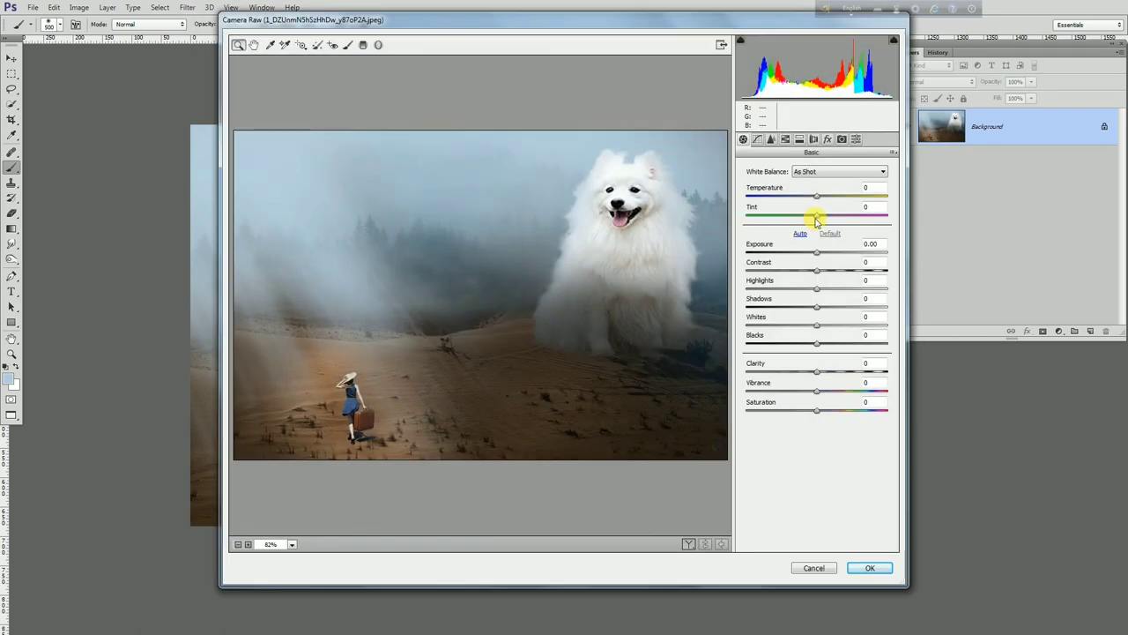
Step: Grade with temperature -11, tint +13, whites +20, blacks -11, clarity +15, vibrance -7
{"action": "left_click_drag", "start_coordinate": [816, 199], "coordinate": [822, 199]}
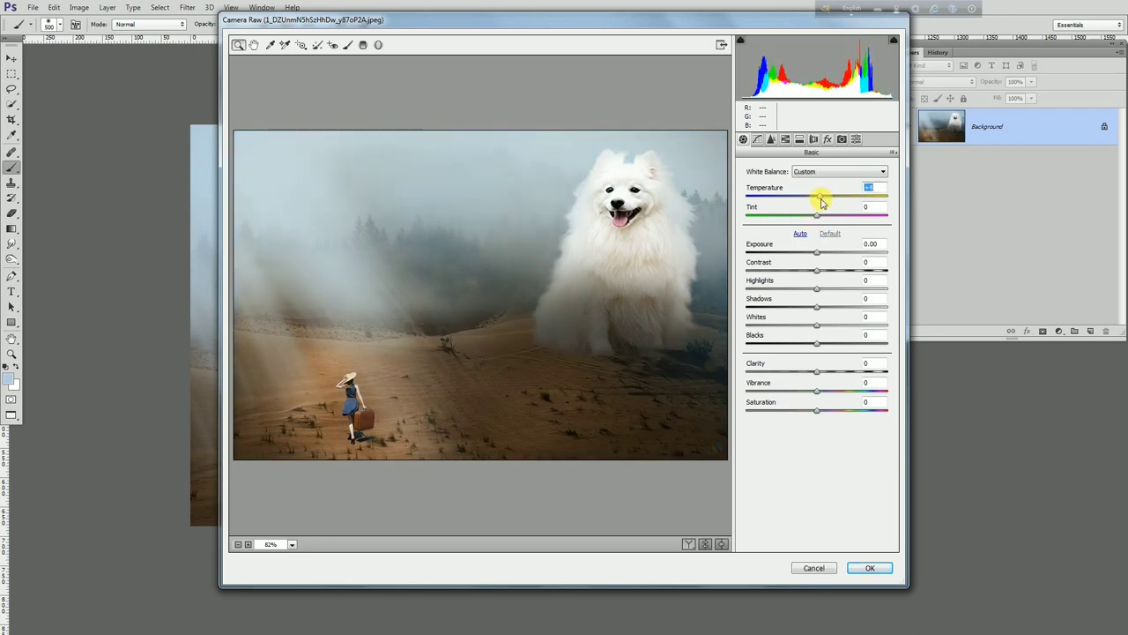
{"action": "mouse_move", "coordinate": [822, 215]}
{"action": "left_mouse_down"}
{"action": "mouse_move", "coordinate": [813, 217]}
{"action": "mouse_move", "coordinate": [833, 224]}
{"action": "mouse_move", "coordinate": [808, 202]}
{"action": "left_mouse_up"}
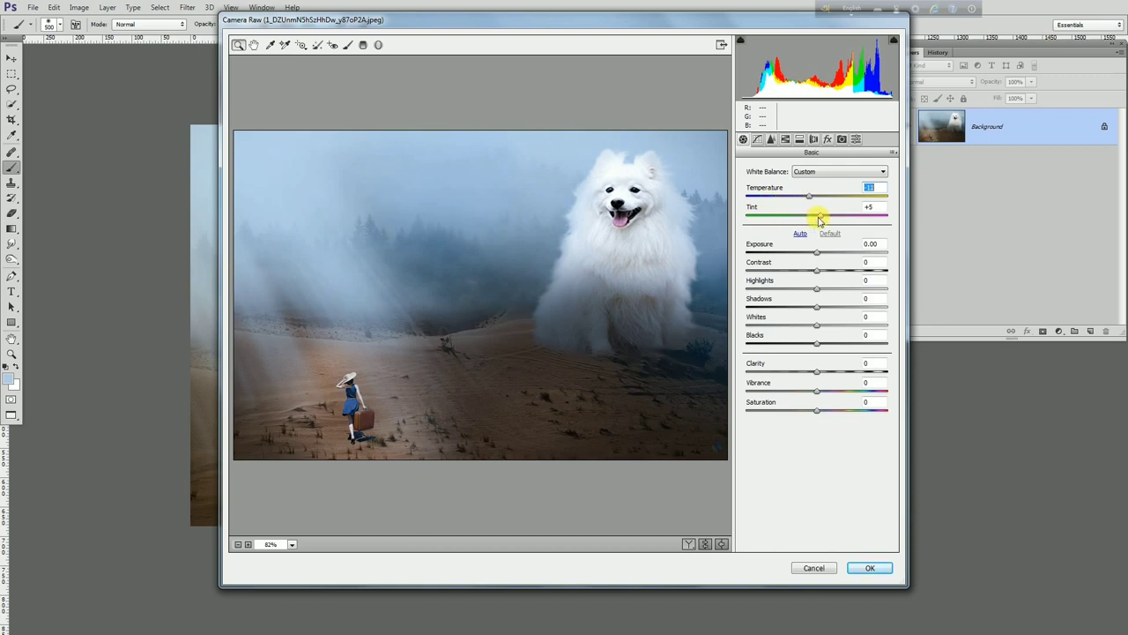
{"action": "left_click_drag", "start_coordinate": [817, 220], "coordinate": [824, 220]}
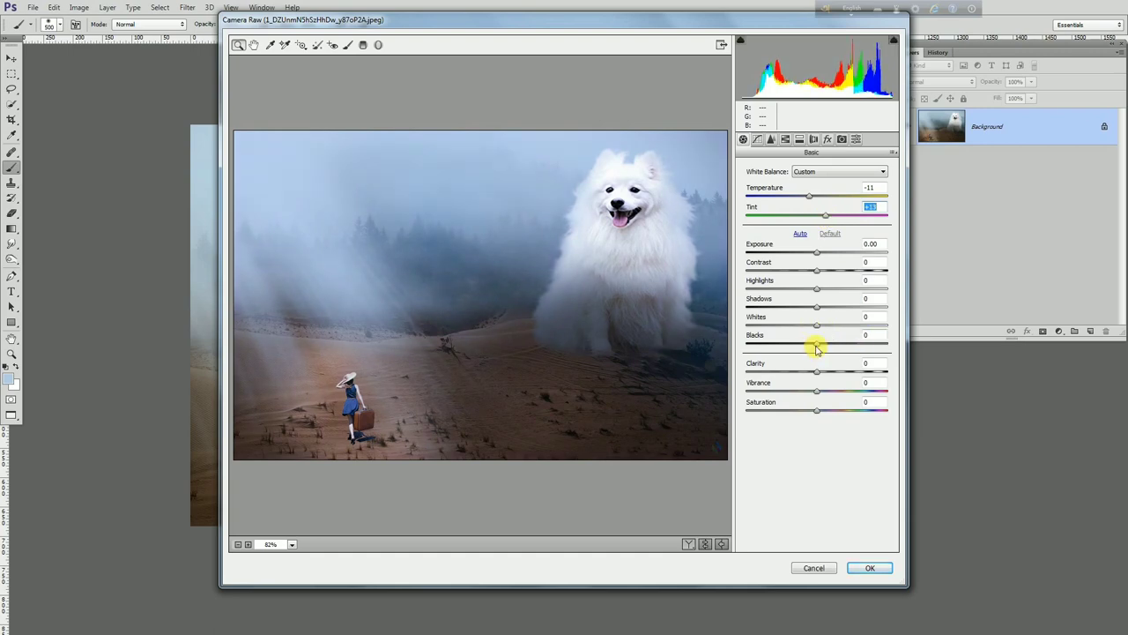
{"action": "mouse_move", "coordinate": [816, 326]}
{"action": "left_mouse_down"}
{"action": "mouse_move", "coordinate": [773, 334]}
{"action": "mouse_move", "coordinate": [840, 333]}
{"action": "mouse_move", "coordinate": [828, 342]}
{"action": "mouse_move", "coordinate": [849, 343]}
{"action": "mouse_move", "coordinate": [798, 351]}
{"action": "mouse_move", "coordinate": [807, 344]}
{"action": "mouse_move", "coordinate": [794, 379]}
{"action": "mouse_move", "coordinate": [855, 371]}
{"action": "mouse_move", "coordinate": [838, 375]}
{"action": "left_mouse_up"}
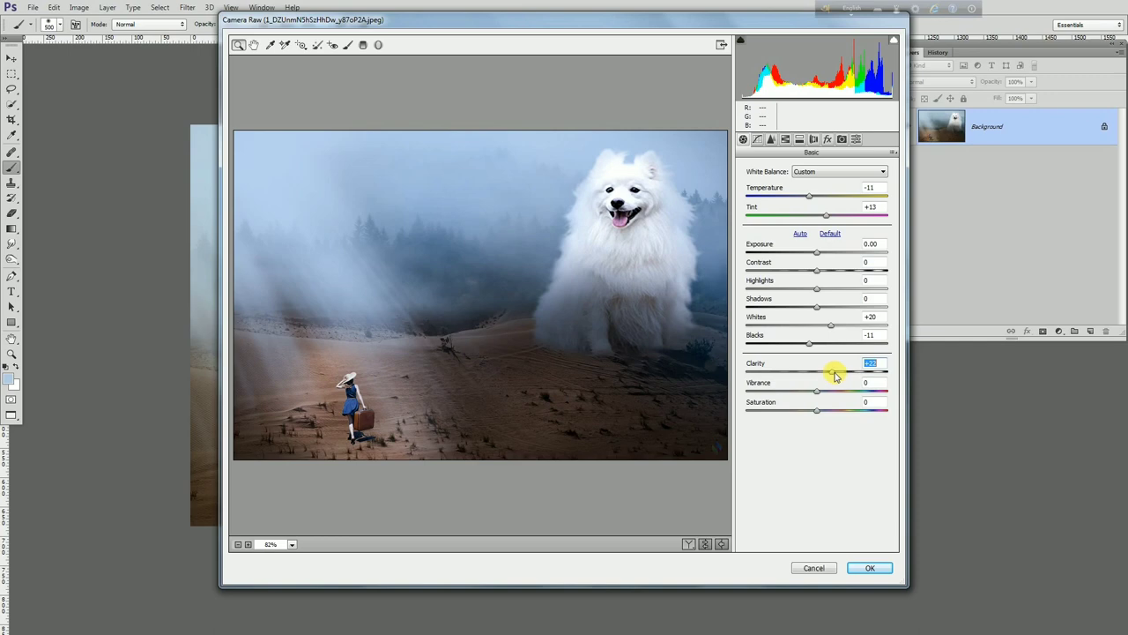
{"action": "mouse_move", "coordinate": [836, 374]}
{"action": "left_mouse_down"}
{"action": "mouse_move", "coordinate": [796, 393]}
{"action": "mouse_move", "coordinate": [818, 391]}
{"action": "mouse_move", "coordinate": [839, 412]}
{"action": "left_mouse_up"}
{"action": "left_click", "coordinate": [815, 391]}
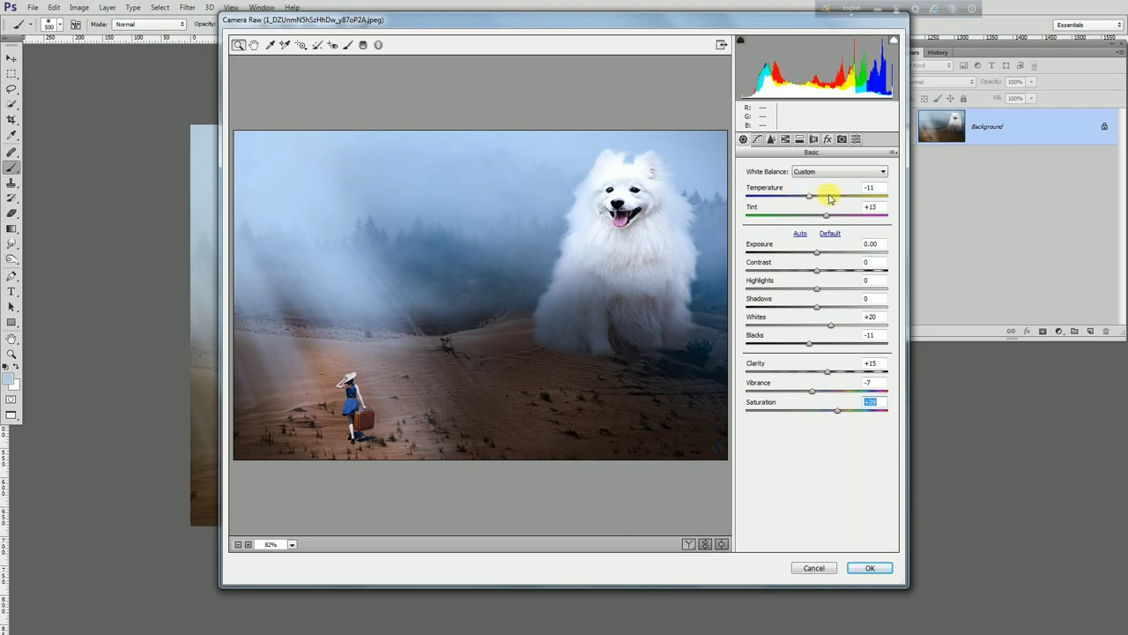
Step: Add a darkening post-crop vignette in Effects and apply the Camera Raw grade to the image
{"action": "left_click", "coordinate": [828, 139]}
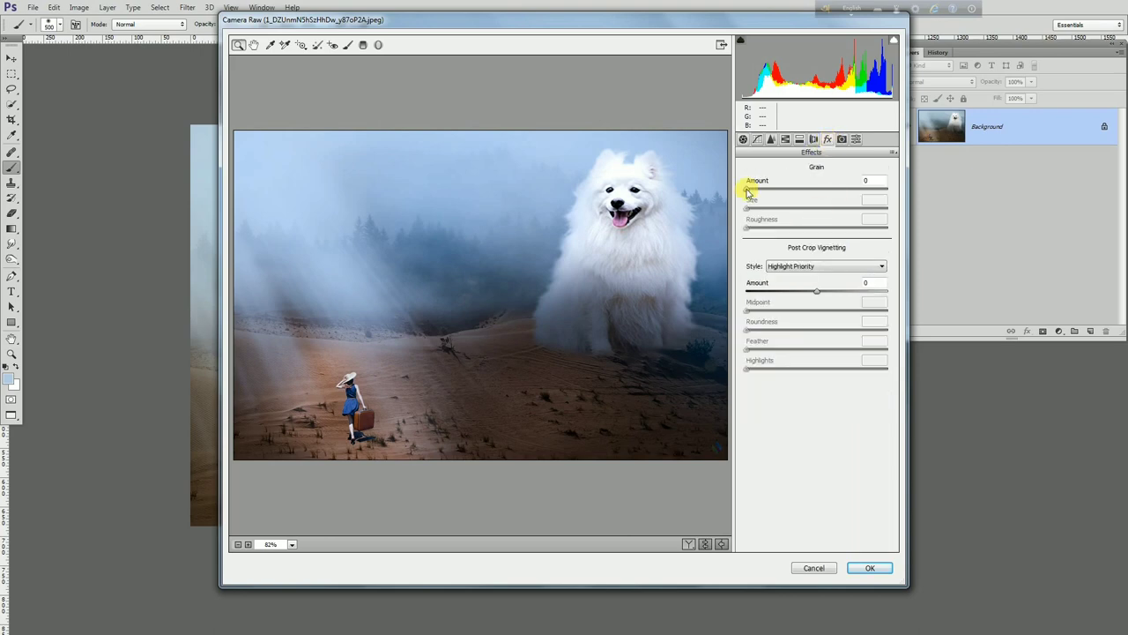
{"action": "left_click_drag", "start_coordinate": [748, 190], "coordinate": [737, 187]}
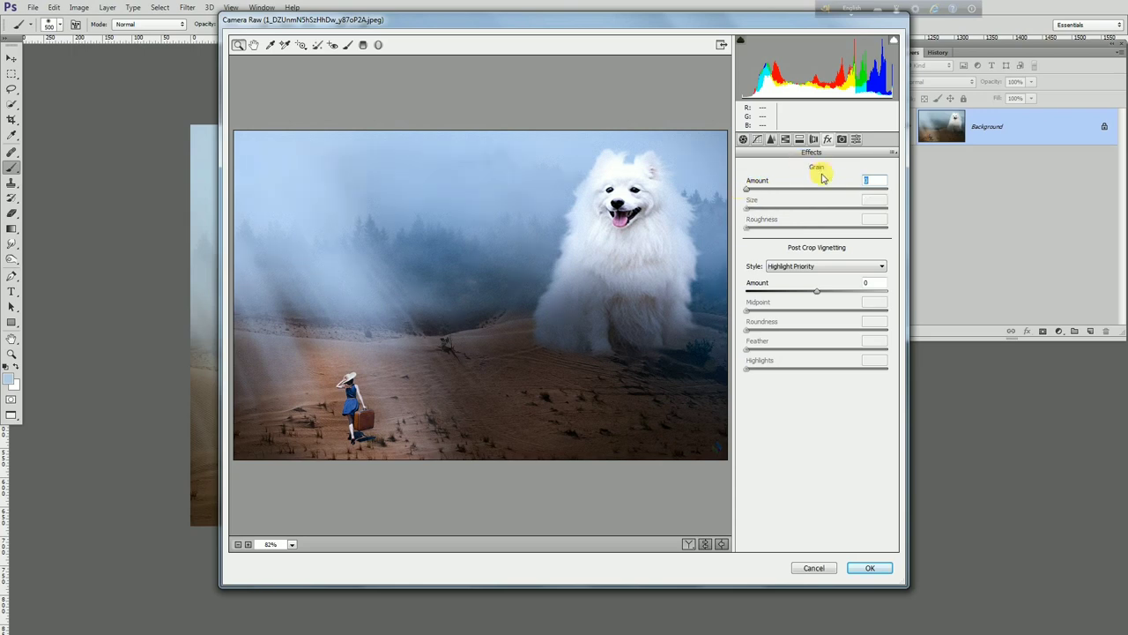
{"action": "mouse_move", "coordinate": [816, 292]}
{"action": "left_mouse_down"}
{"action": "mouse_move", "coordinate": [779, 293]}
{"action": "mouse_move", "coordinate": [792, 294]}
{"action": "left_mouse_up"}
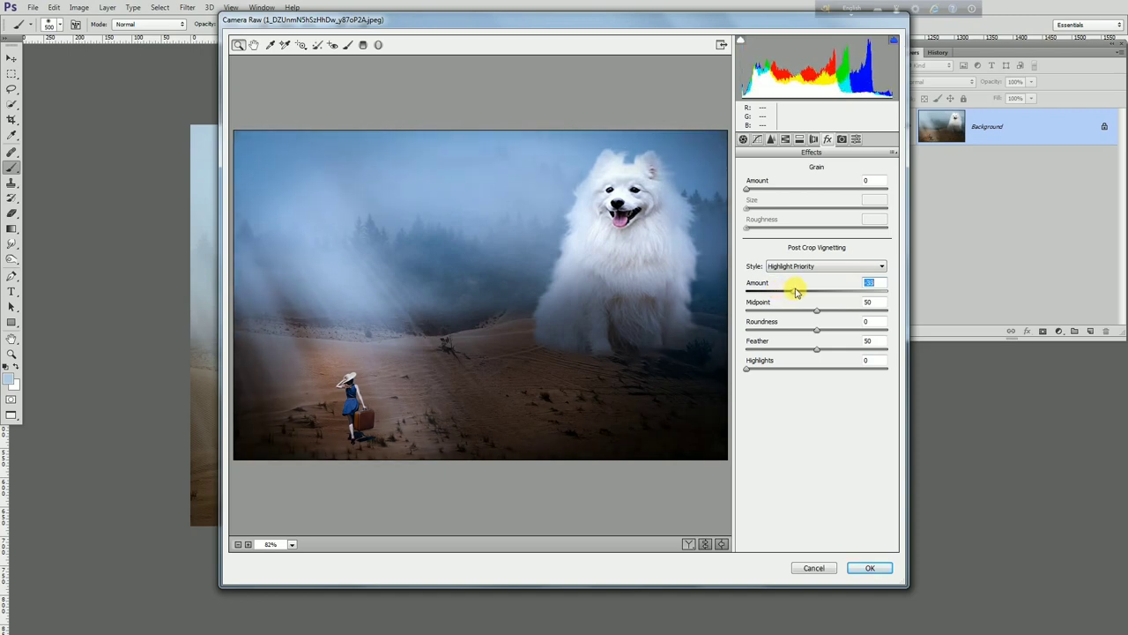
{"action": "left_click_drag", "start_coordinate": [795, 292], "coordinate": [800, 292]}
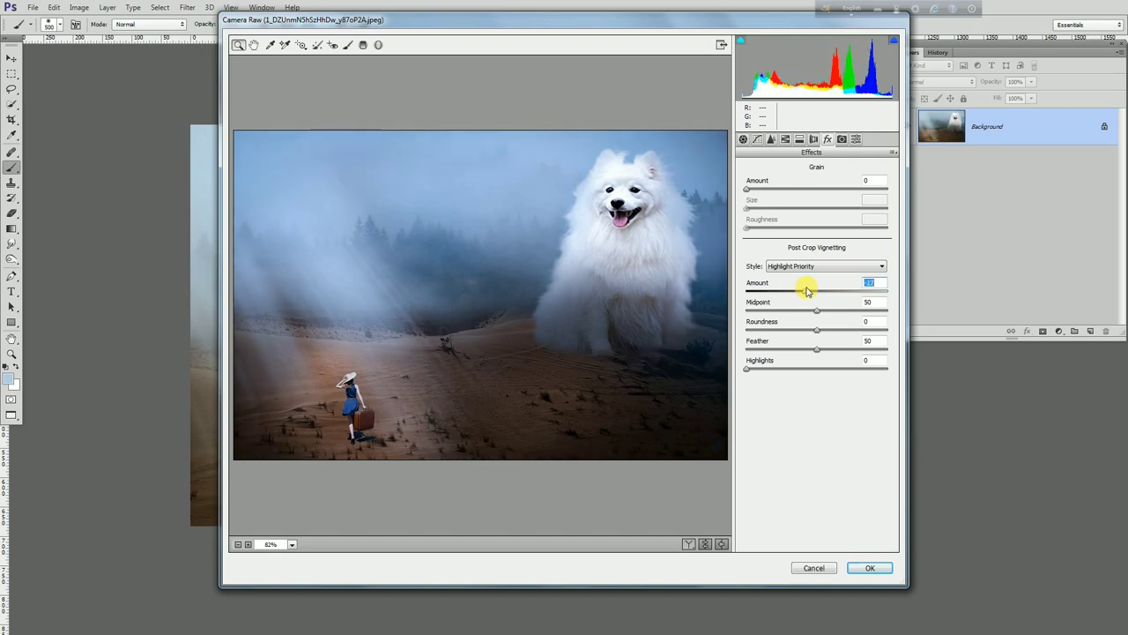
{"action": "left_click_drag", "start_coordinate": [801, 292], "coordinate": [807, 292]}
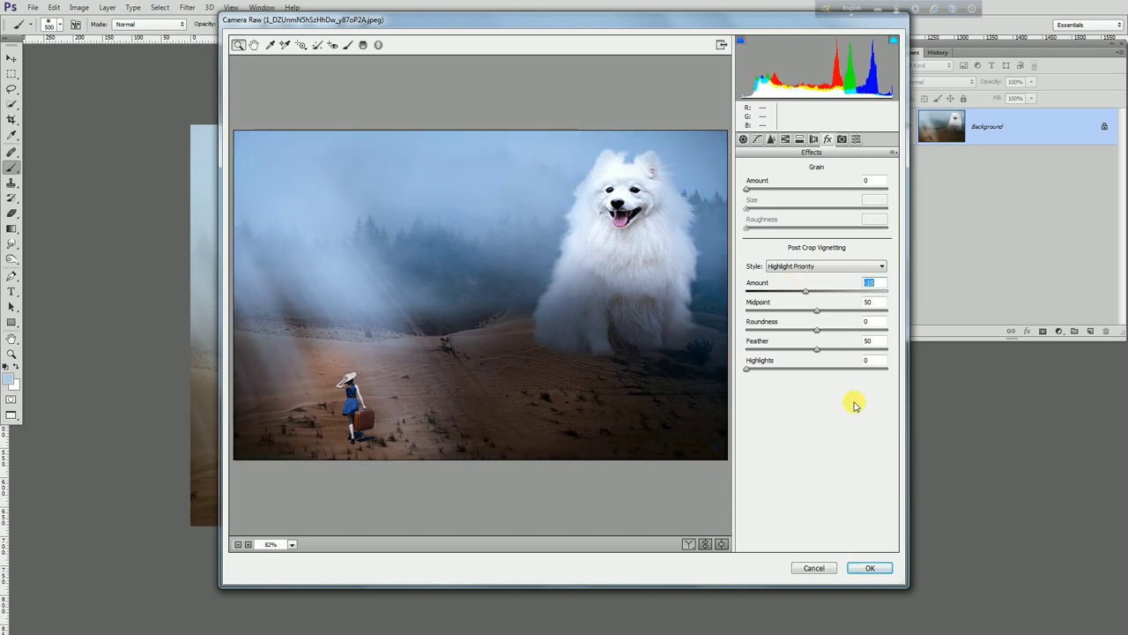
{"action": "left_click", "coordinate": [870, 568]}
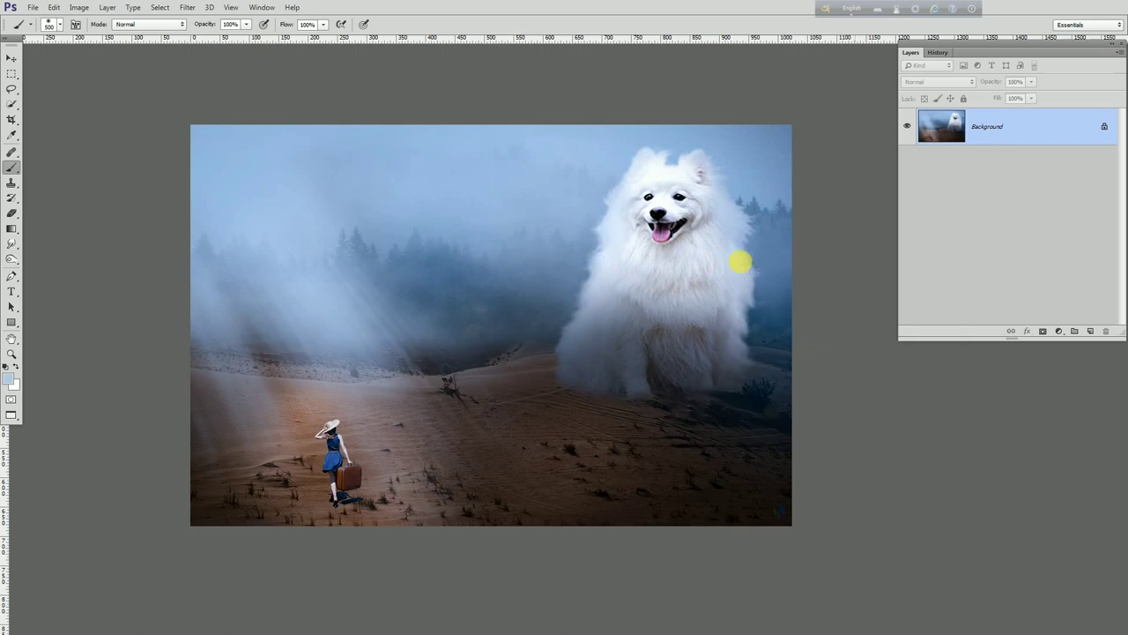
Step: Add a Hue/Saturation adjustment layer with hue -6, saturation -19 and lightness +3
{"action": "left_click", "coordinate": [1060, 332]}
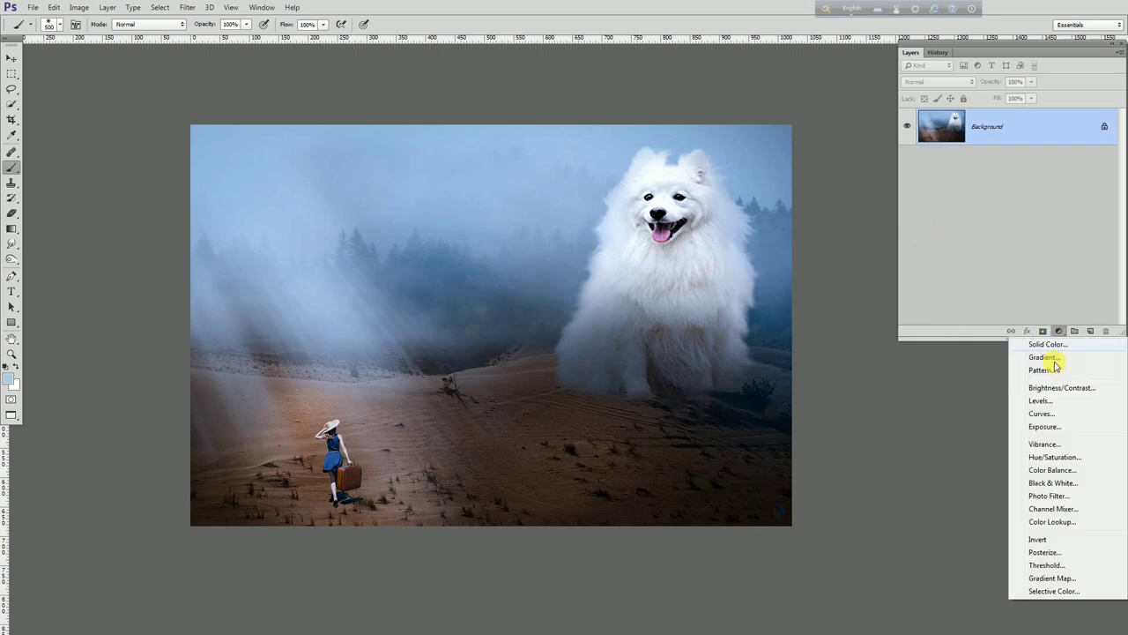
{"action": "left_click", "coordinate": [1062, 458]}
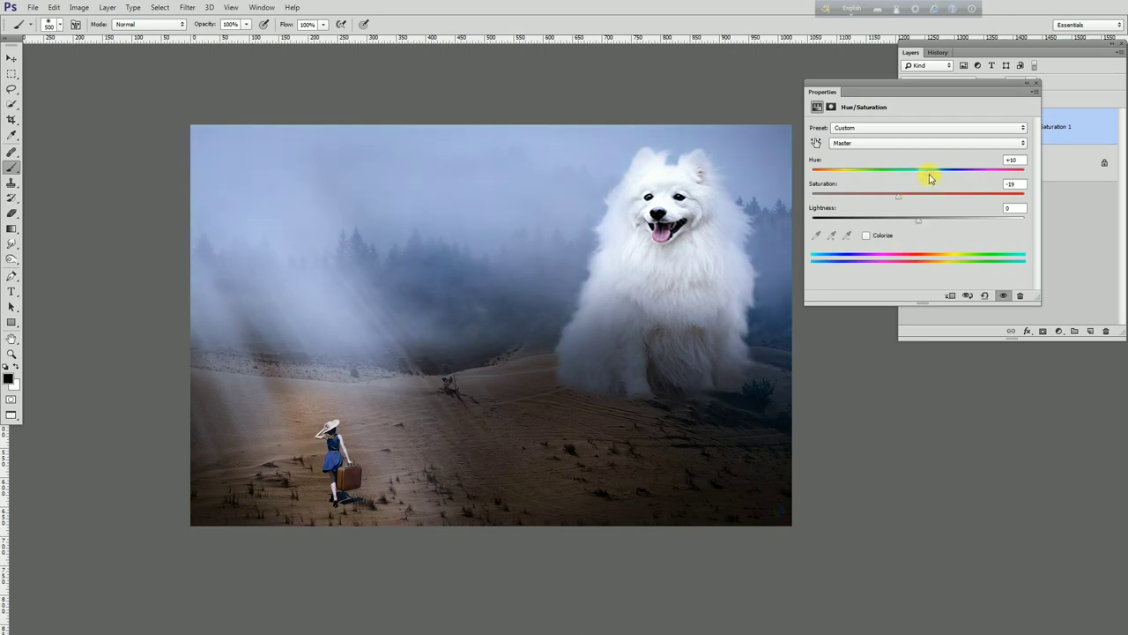
{"action": "left_click_drag", "start_coordinate": [930, 178], "coordinate": [909, 181]}
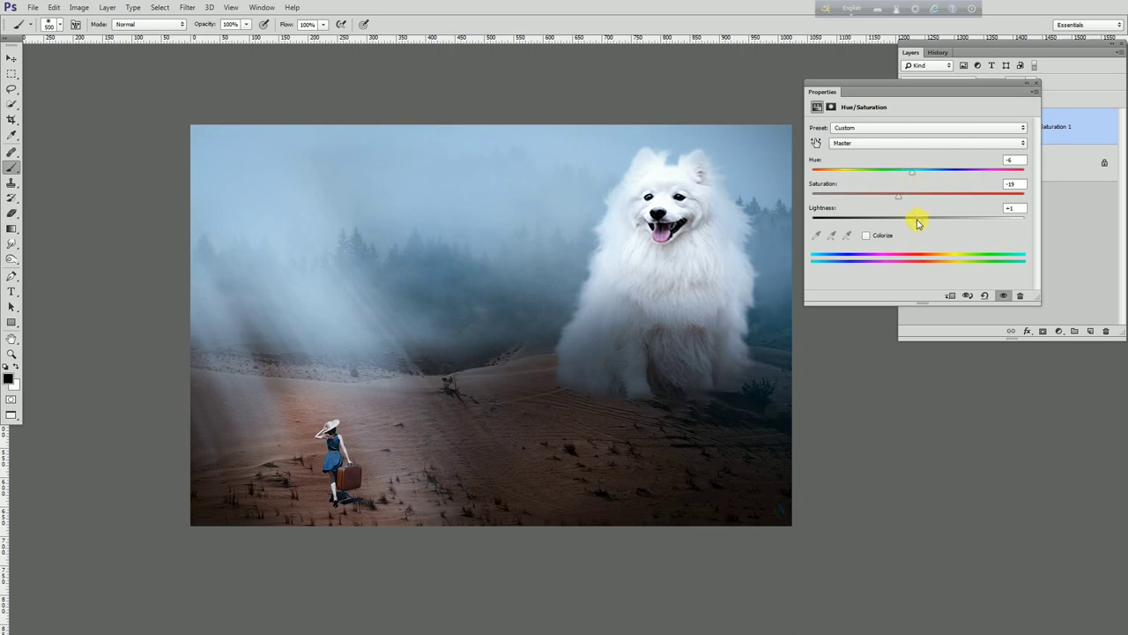
{"action": "left_click_drag", "start_coordinate": [917, 223], "coordinate": [917, 221]}
{"action": "left_click", "coordinate": [1038, 84]}
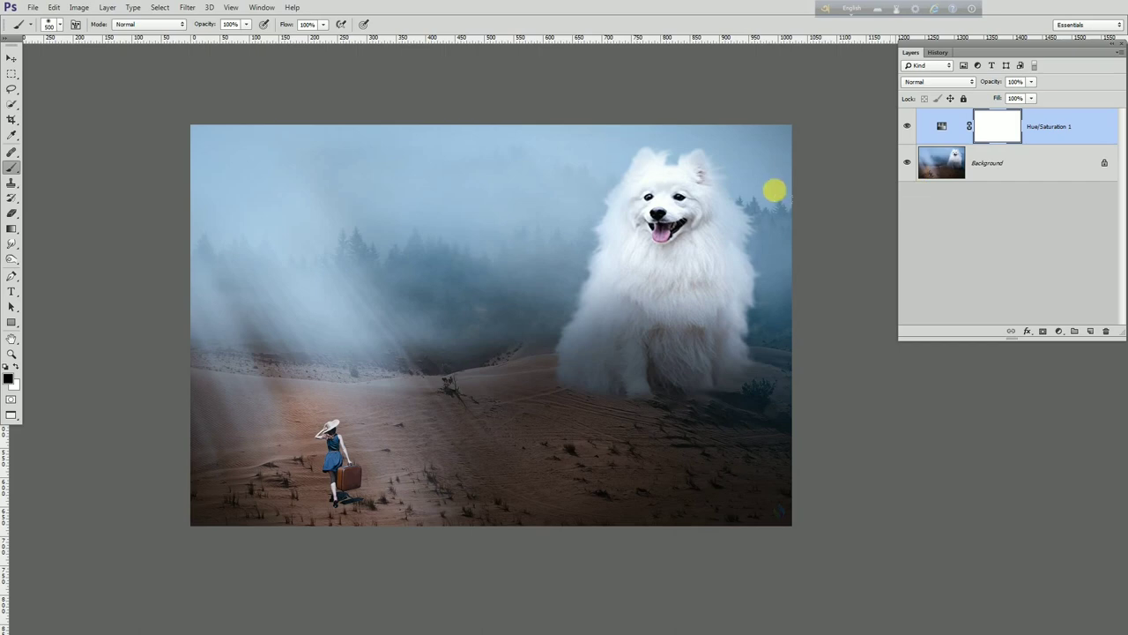
{"action": "scroll", "coordinate": [636, 408], "scroll_direction": "down", "scroll_amount": 1}
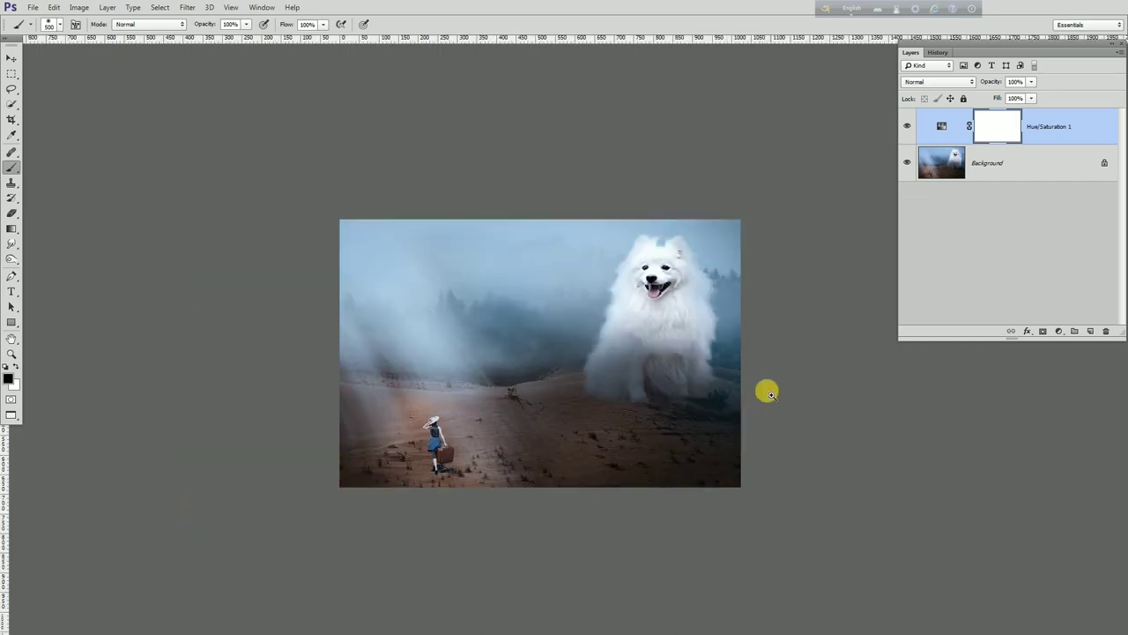
{"action": "scroll", "coordinate": [766, 392], "scroll_direction": "up", "scroll_amount": 1}
{"action": "key", "text": "c"}
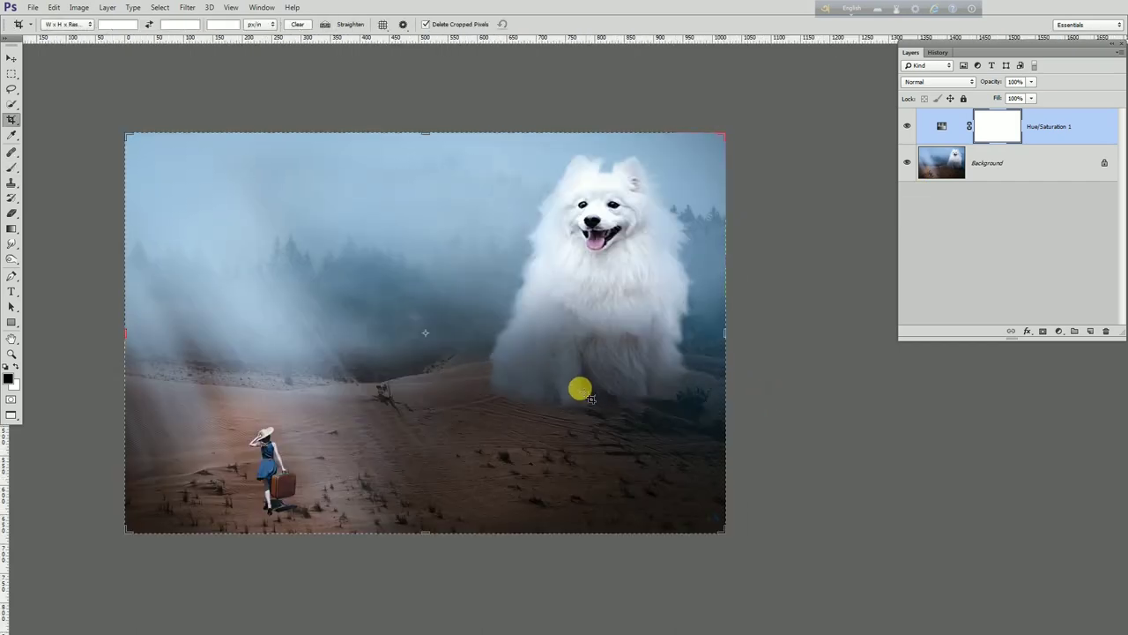
{"action": "key", "text": "Return"}
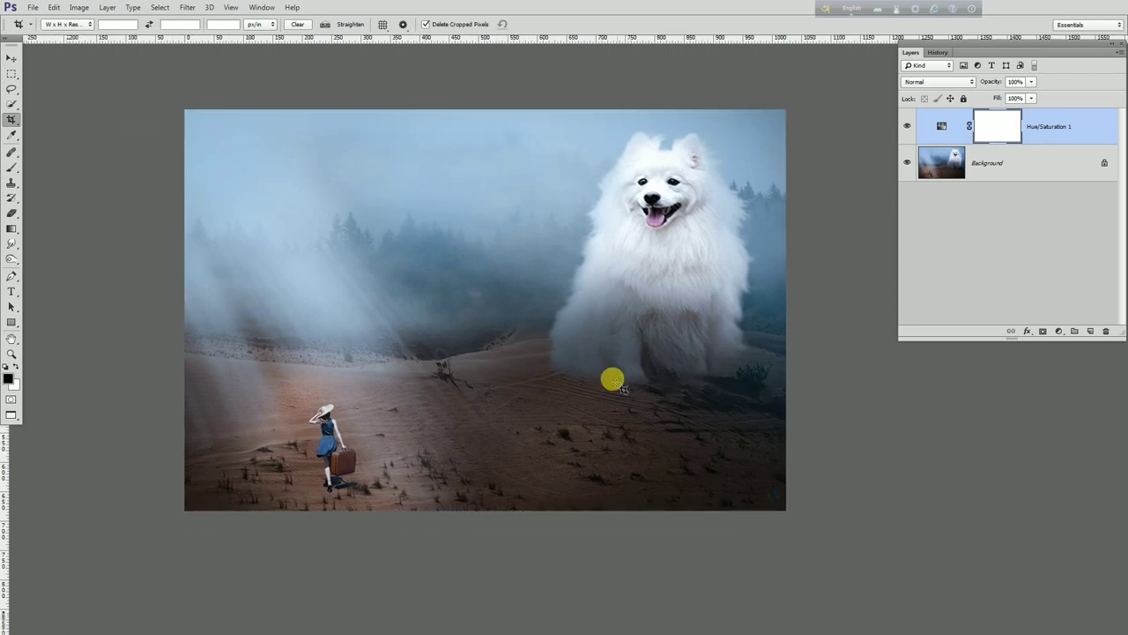
{"action": "key", "text": "ctrl"}
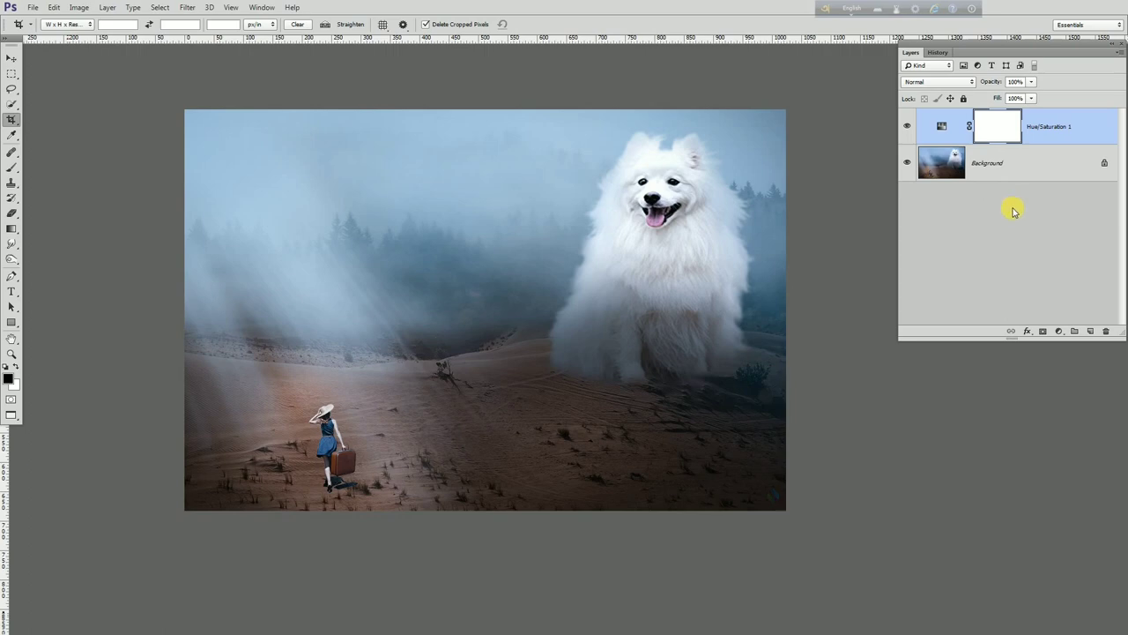
{"action": "left_click", "coordinate": [1060, 332]}
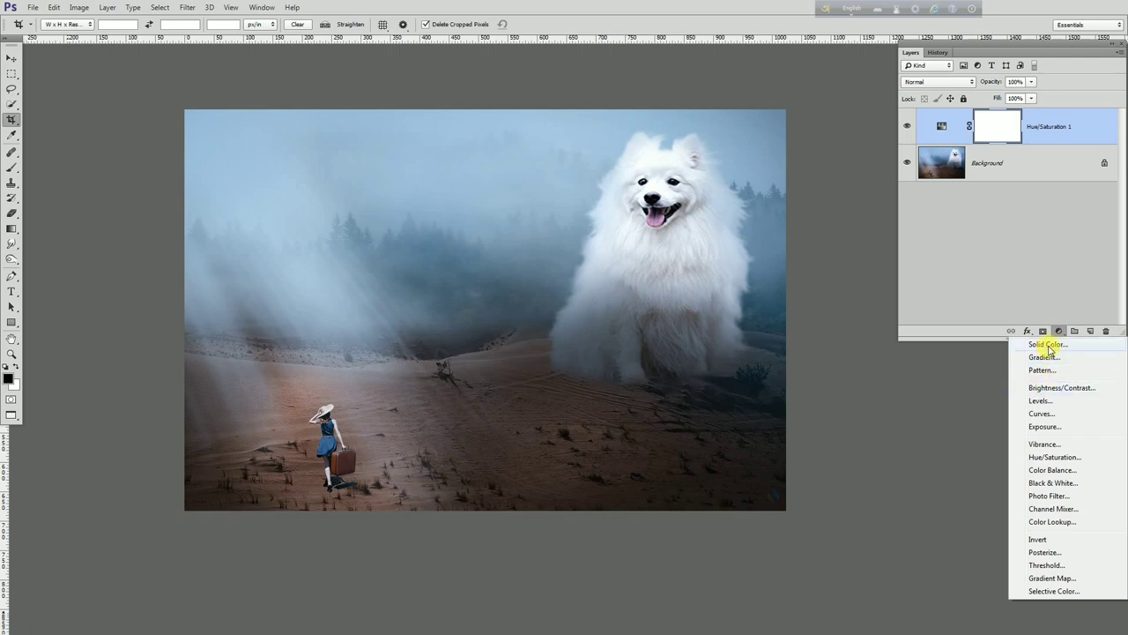
{"action": "left_click", "coordinate": [990, 375]}
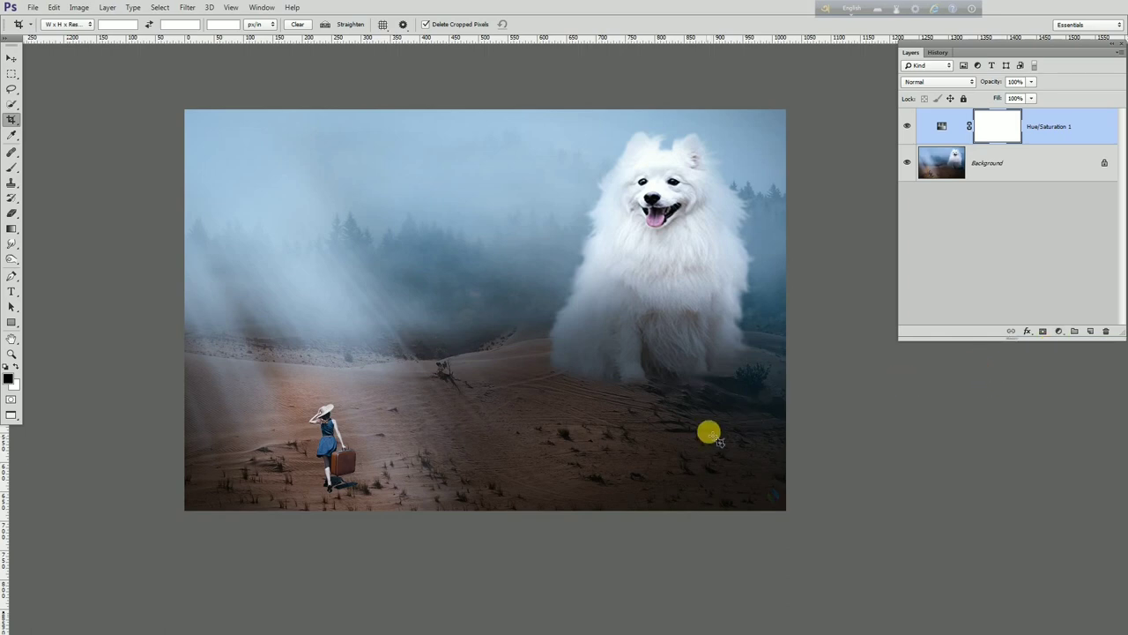
{"action": "key", "text": "alt"}
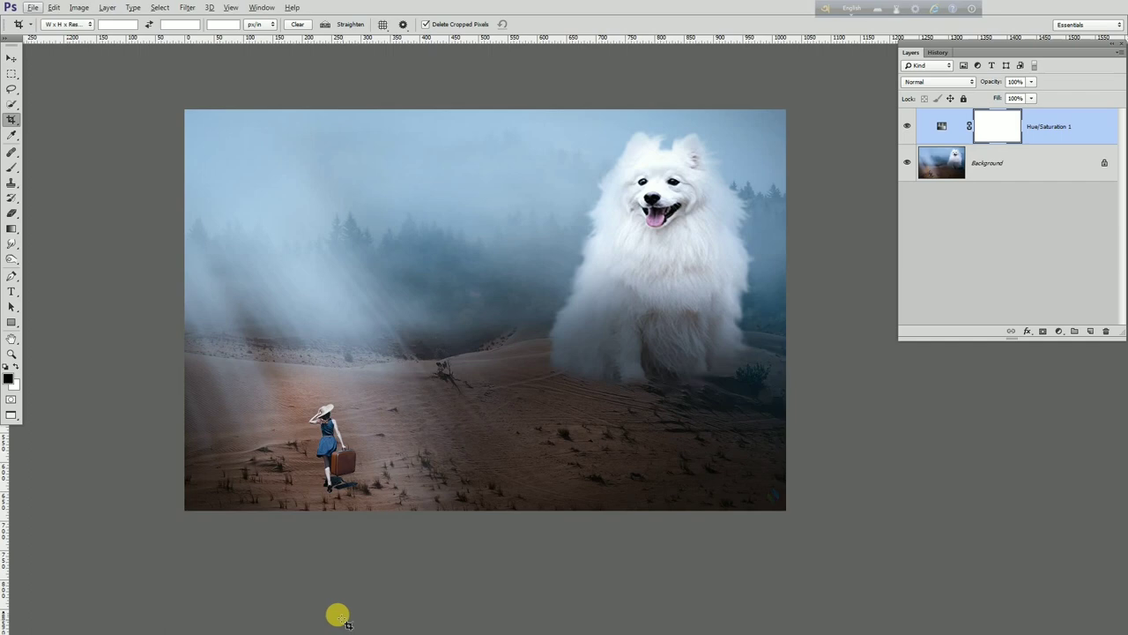
{"action": "key", "text": "super"}
{"action": "key", "text": "super"}
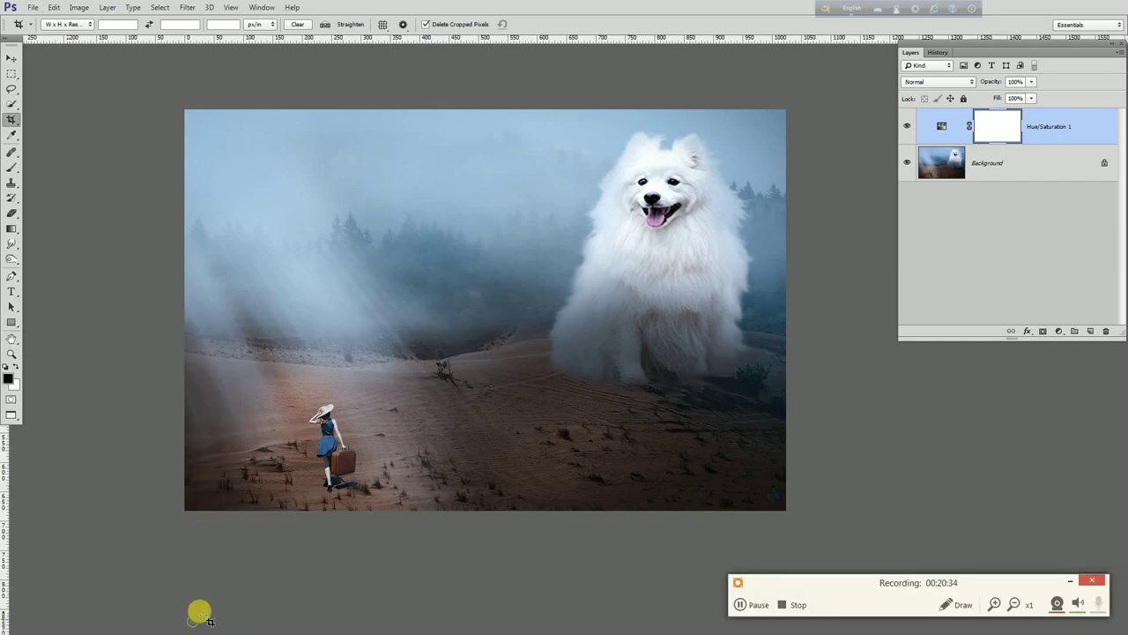